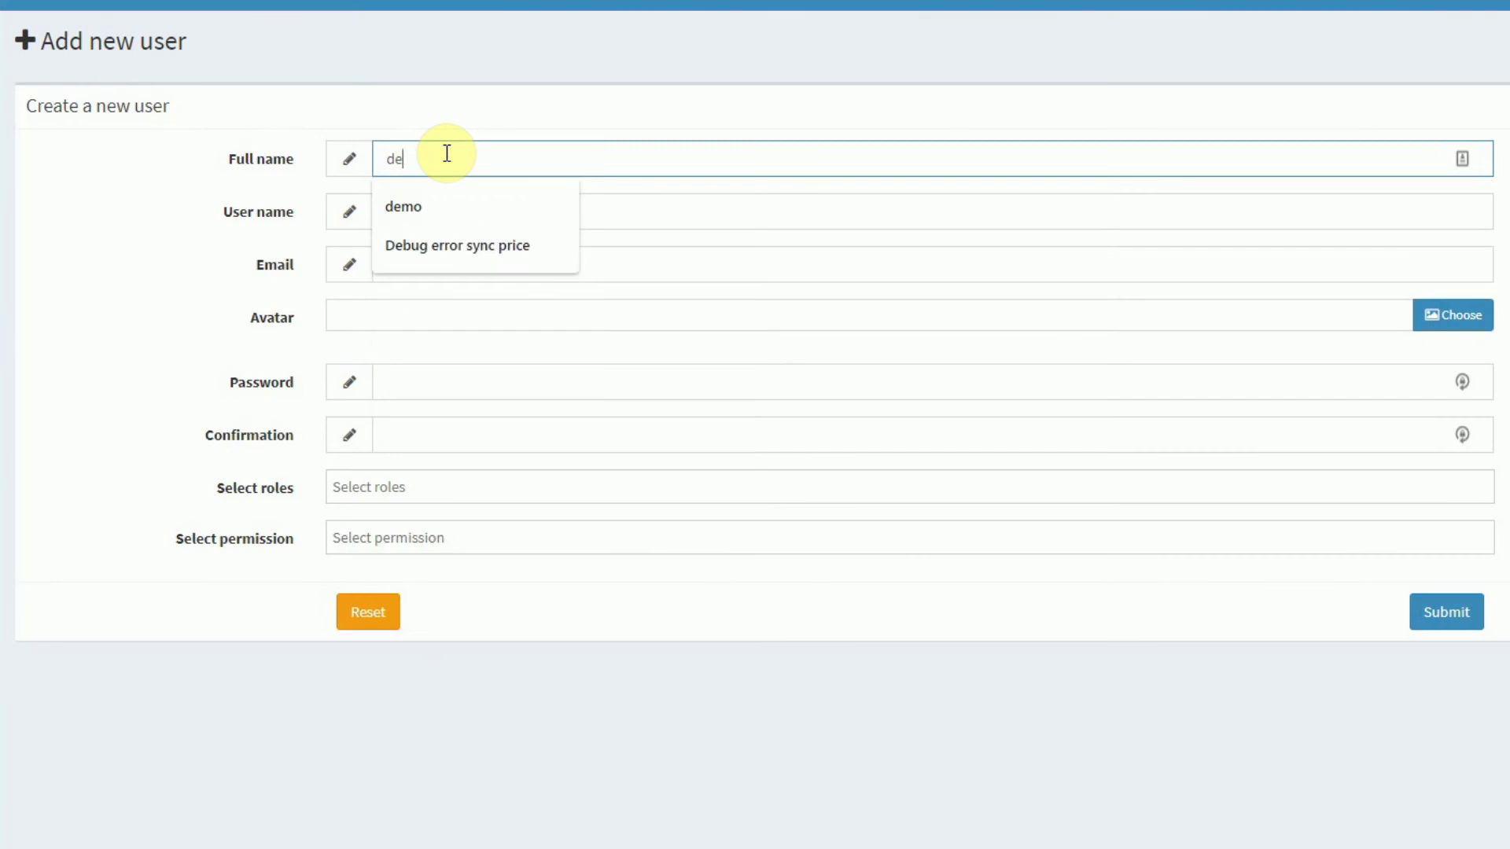
# Set the new user's full name and user name to demo and fill in the e-mail address.
pyautogui.press('Tab')
pyautogui.write('demo')
pyautogui.press('Tab')
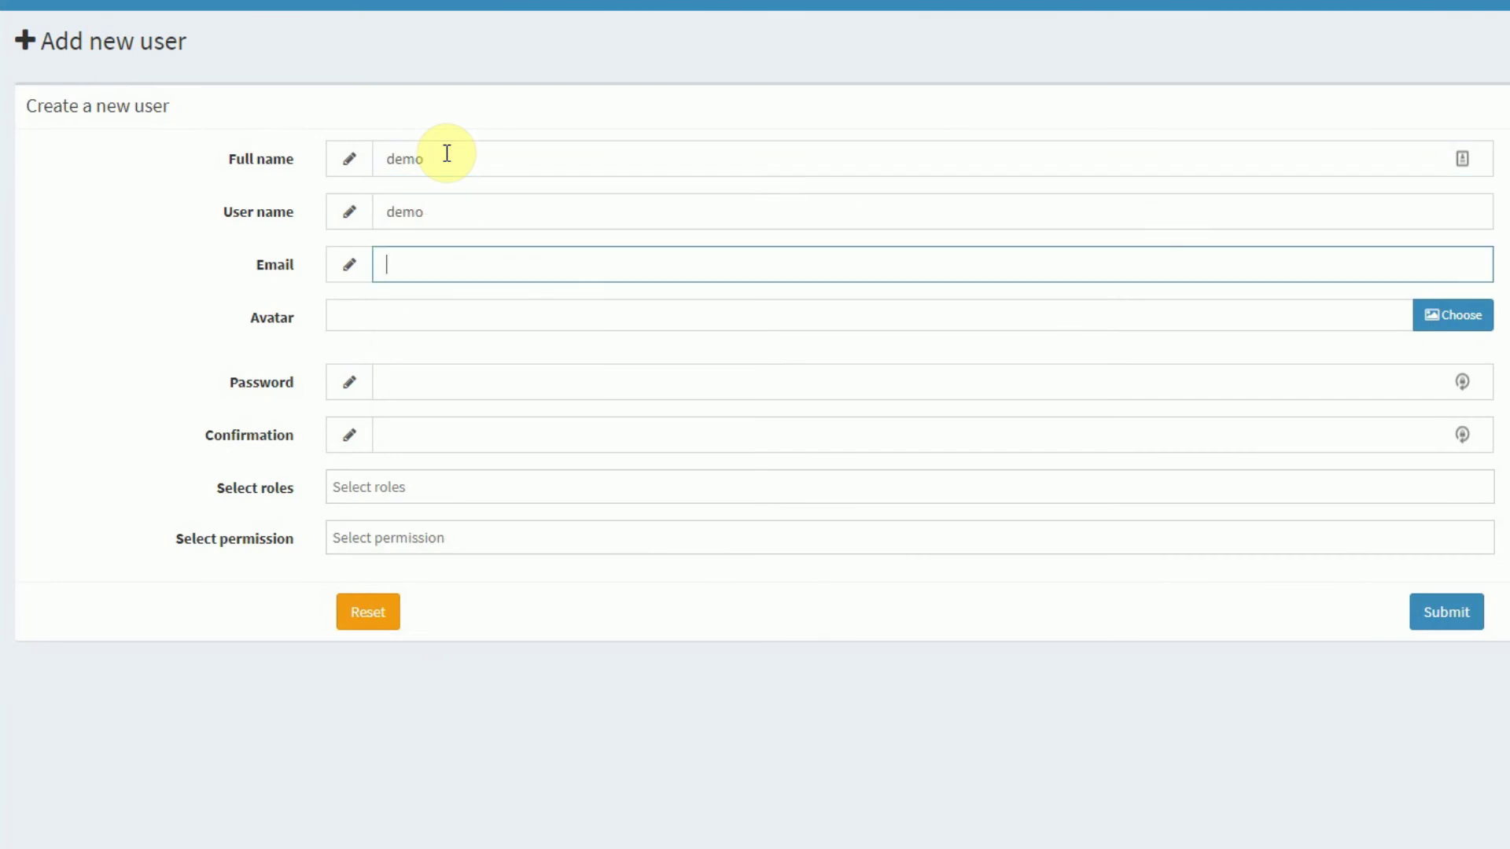
pyautogui.write('demo')
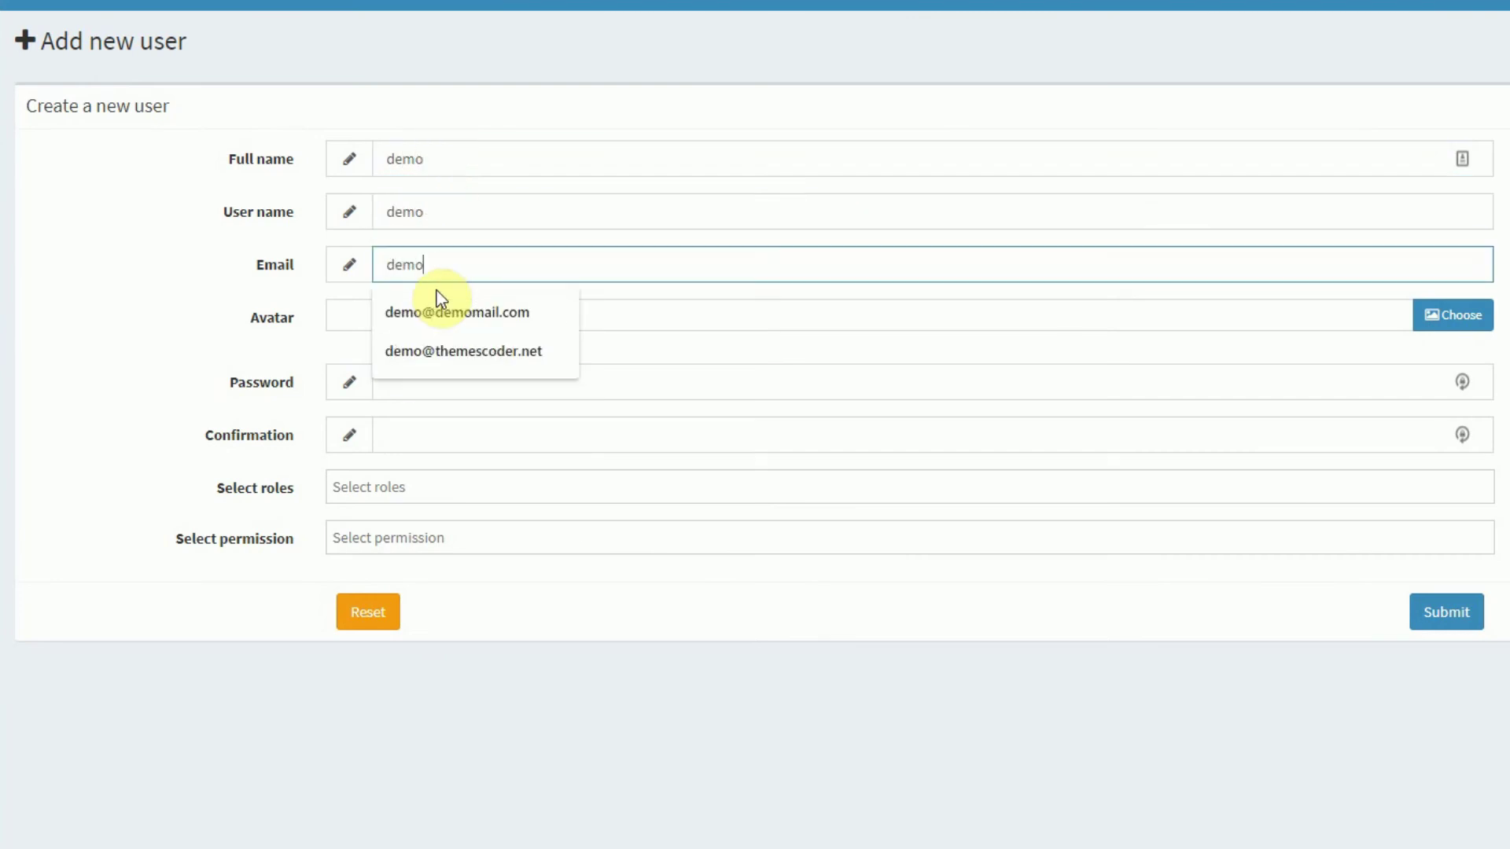
pyautogui.write('@gm')
pyautogui.press('Tab')
# Enter the account password and its confirmation for the new user, then submit the form.
pyautogui.press('Tab')
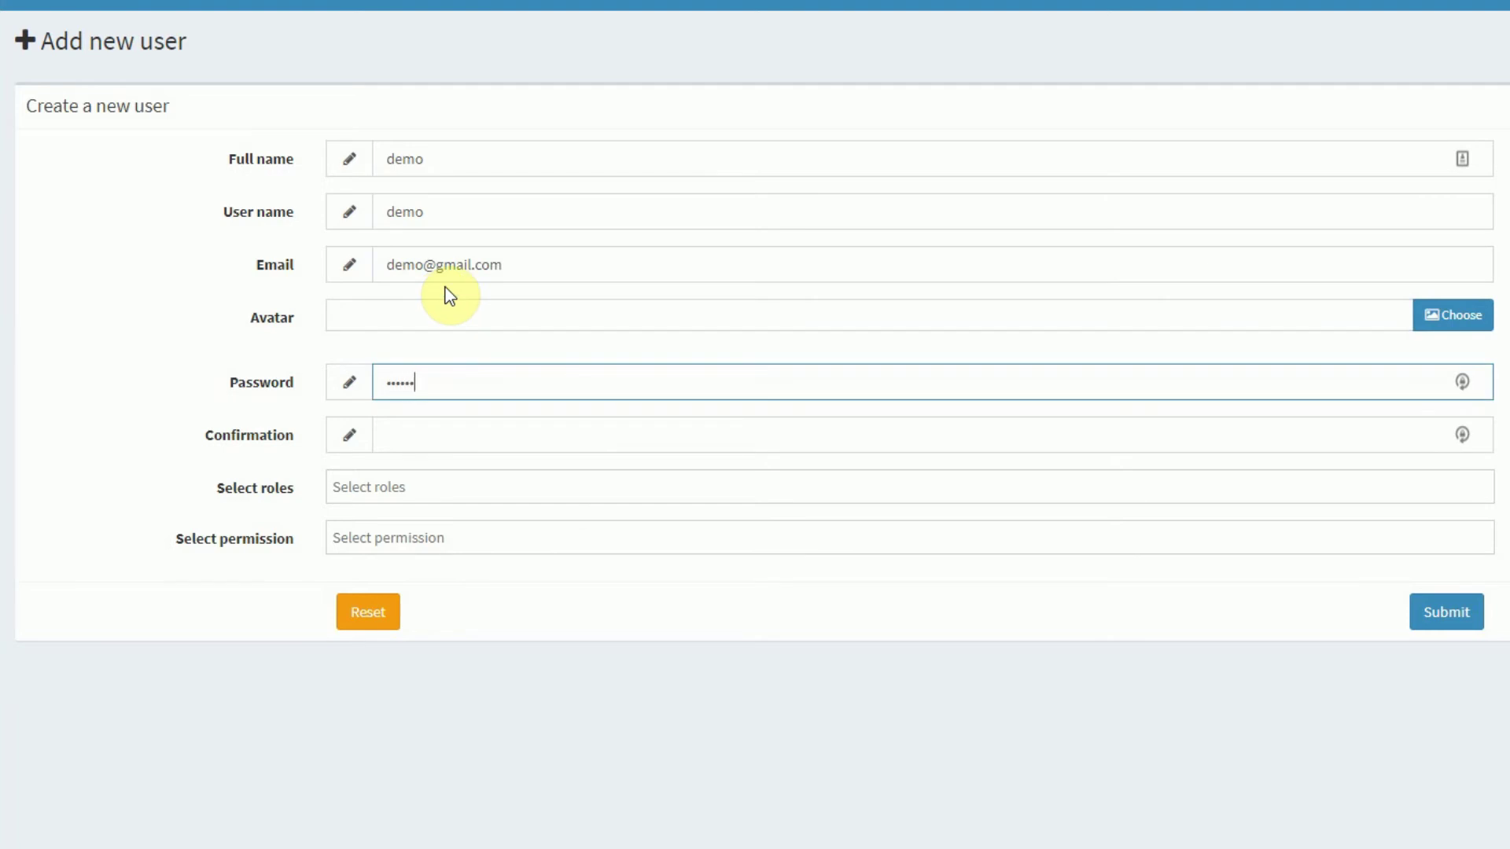
pyautogui.press('Tab')
pyautogui.write('1')
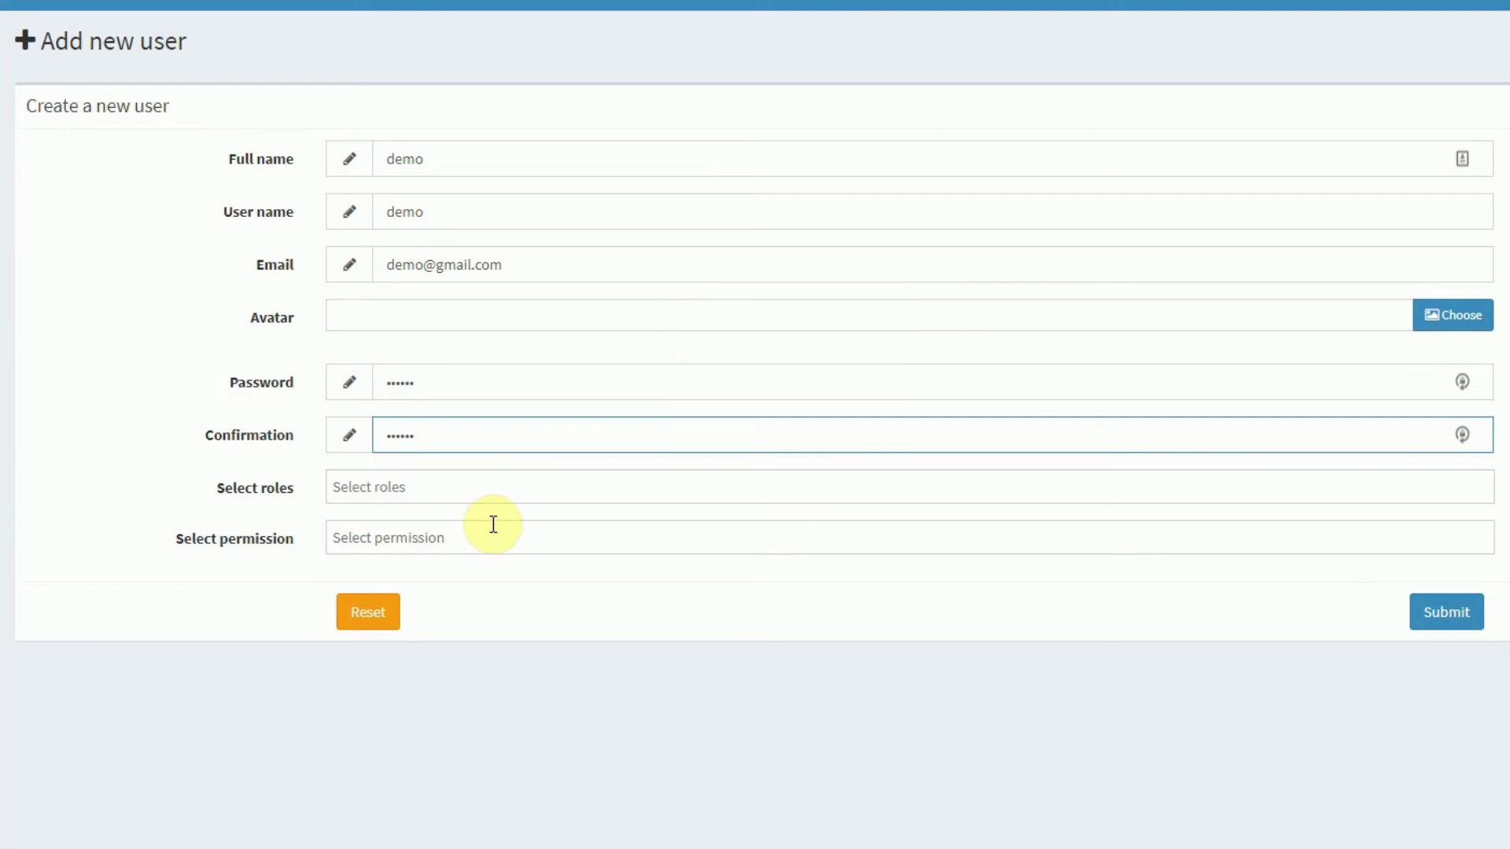
pyautogui.click(799, 473)
pyautogui.click(191, 432)
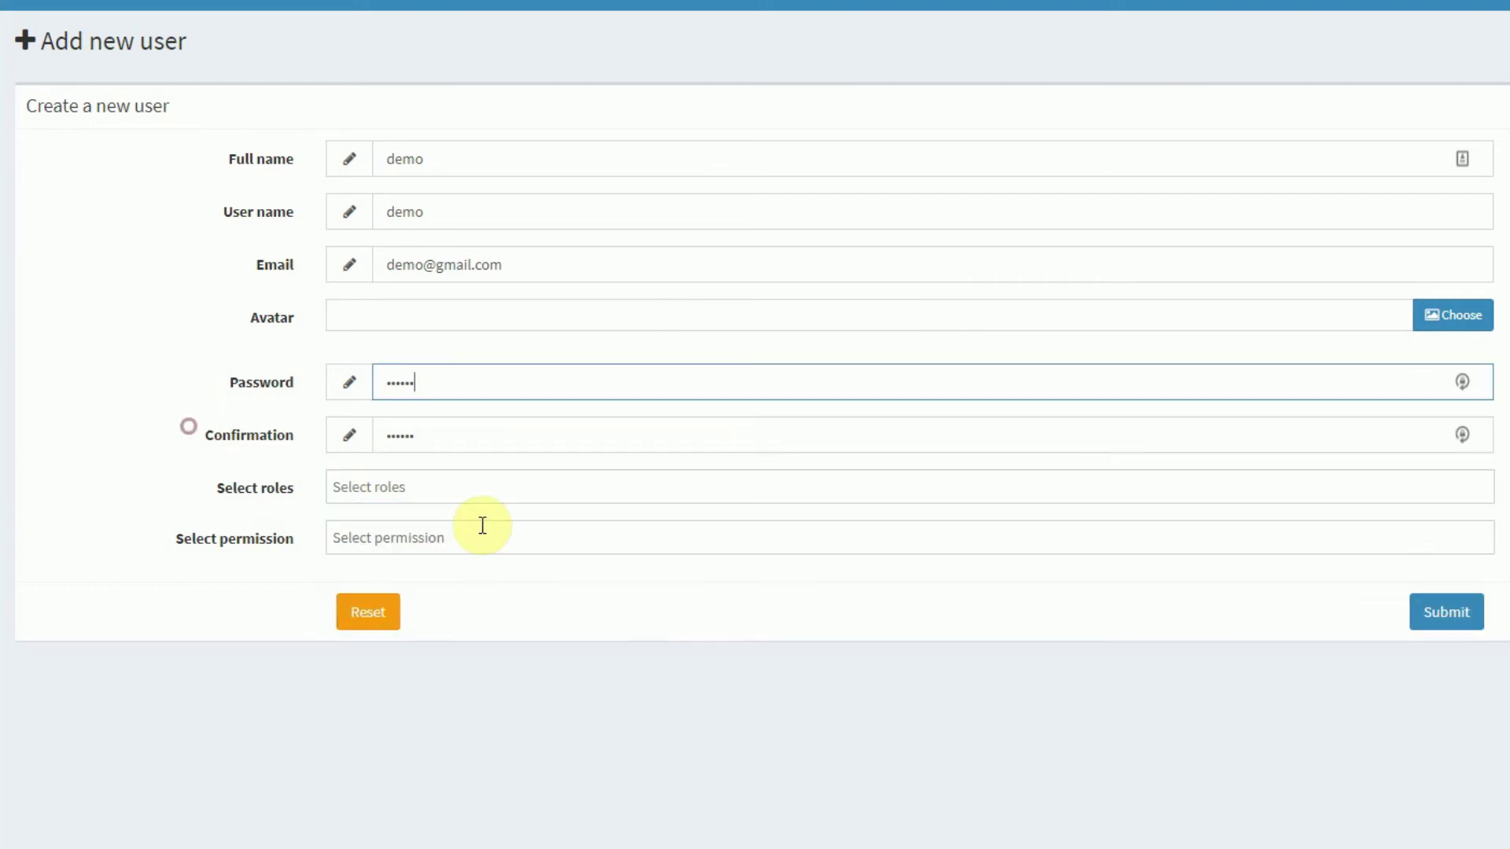
pyautogui.click(484, 524)
pyautogui.click(237, 640)
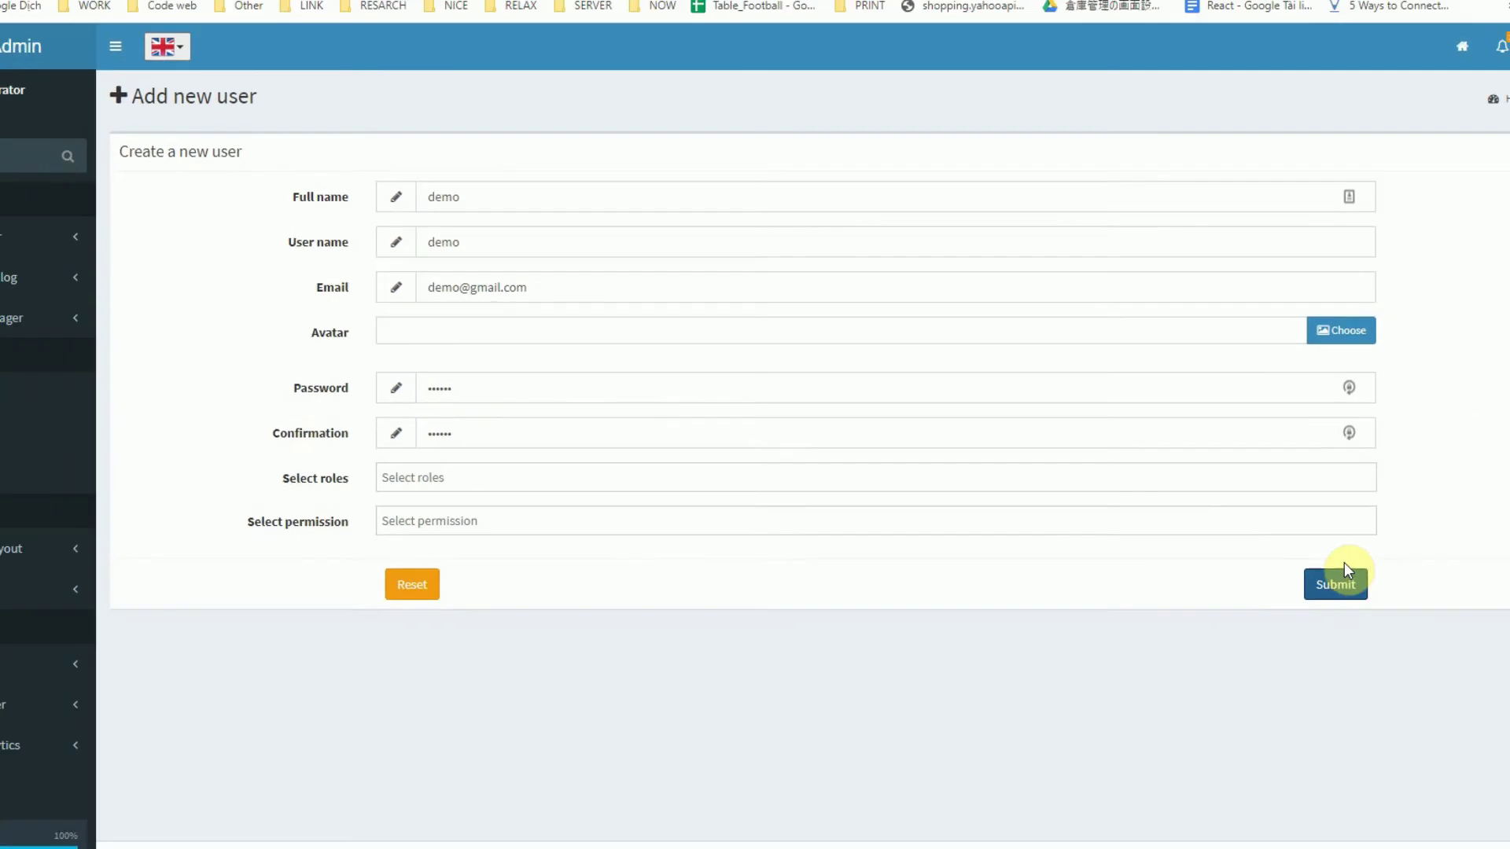
pyautogui.click(1344, 570)
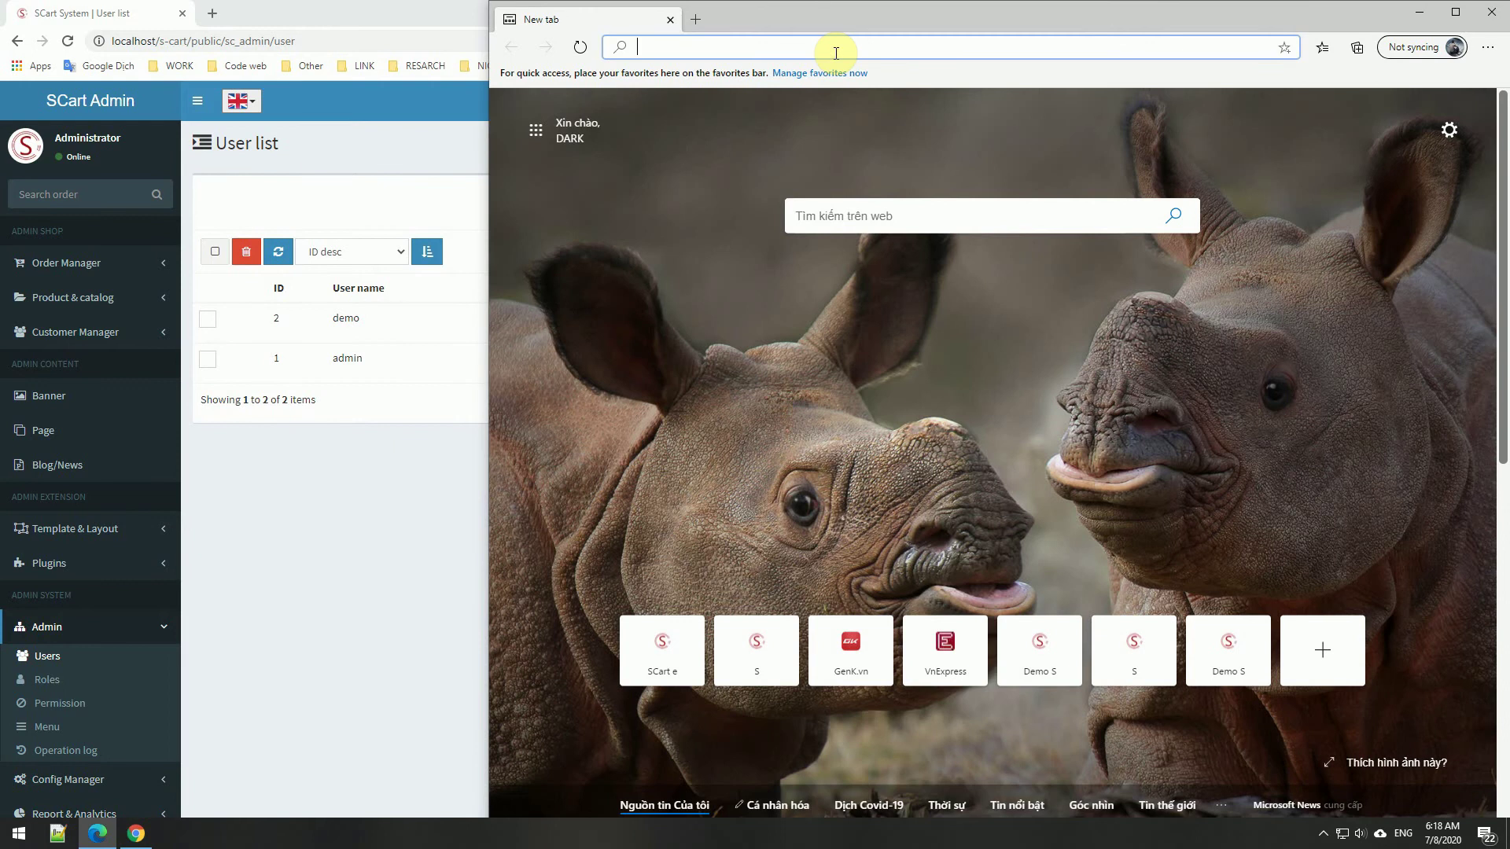
# In Microsoft Edge, open the S-Cart admin login page on localhost and log in as demo with the account password.
pyautogui.write('localhost/s-cart/public/')
pyautogui.press('Return')
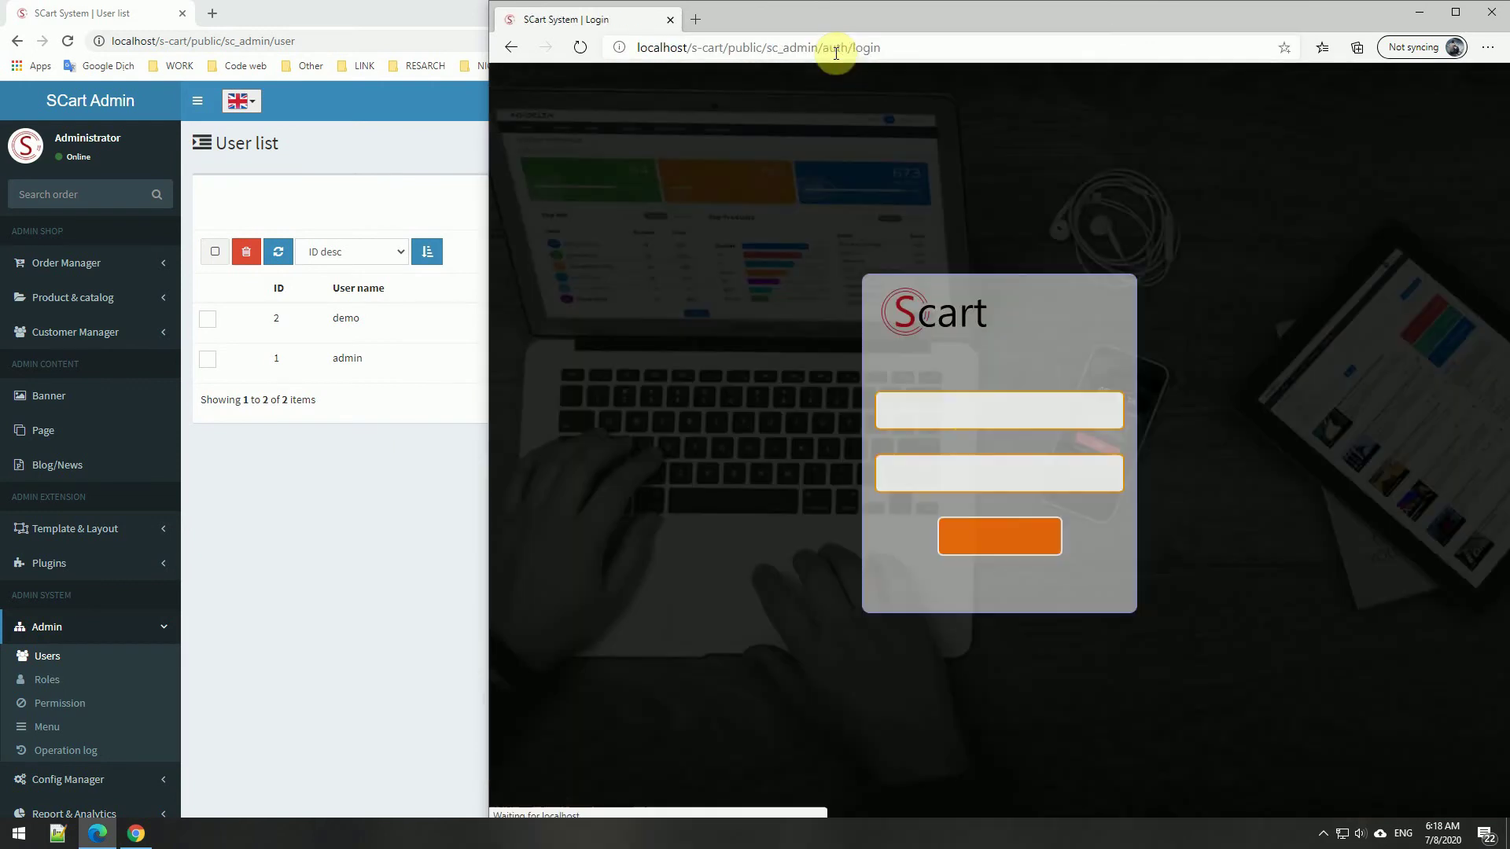
pyautogui.click(970, 414)
pyautogui.write('demo')
pyautogui.press('Tab')
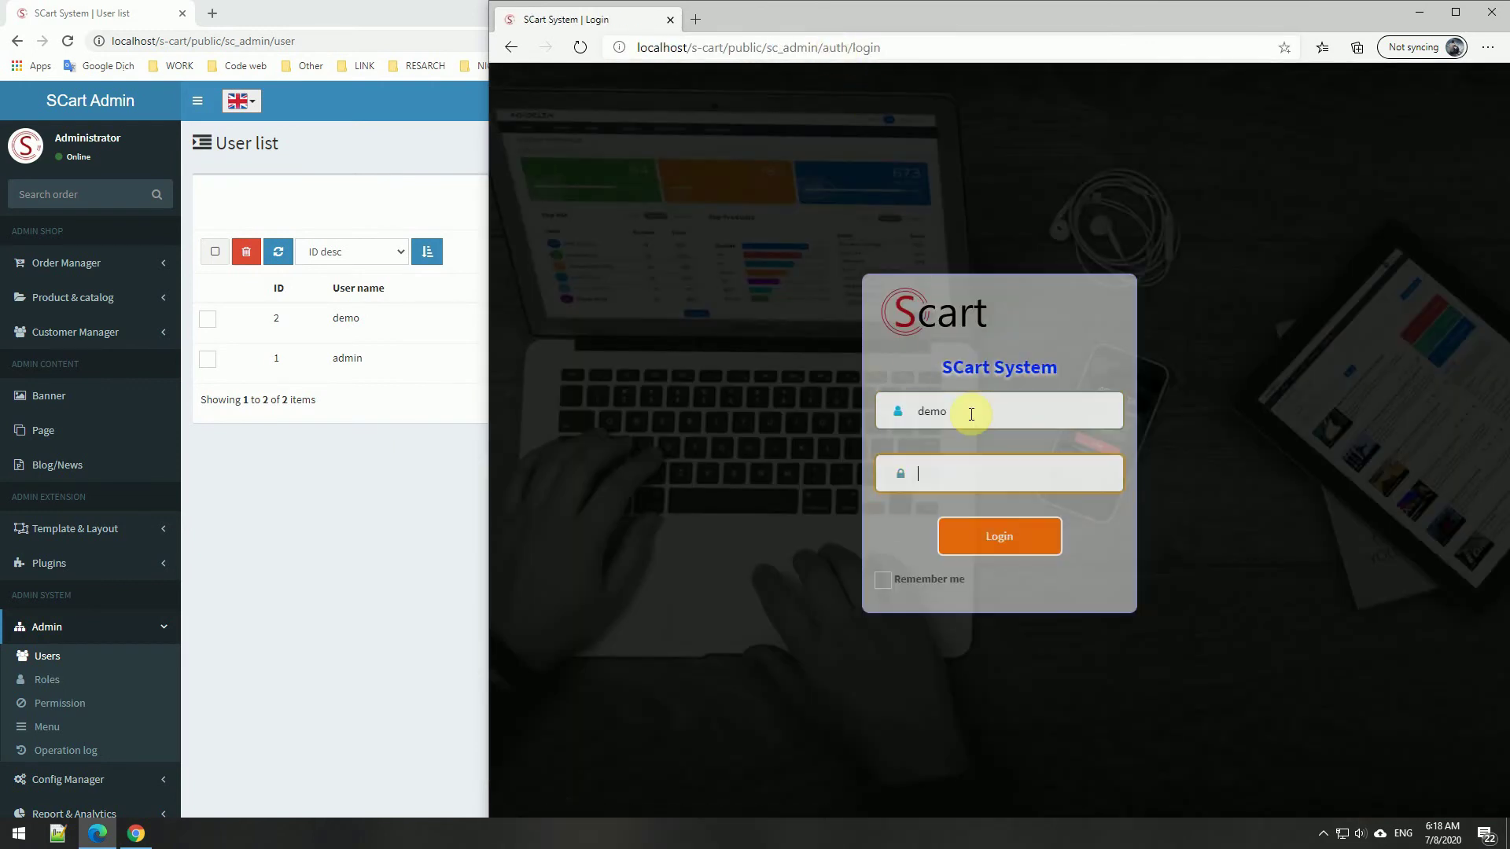
pyautogui.write('d')
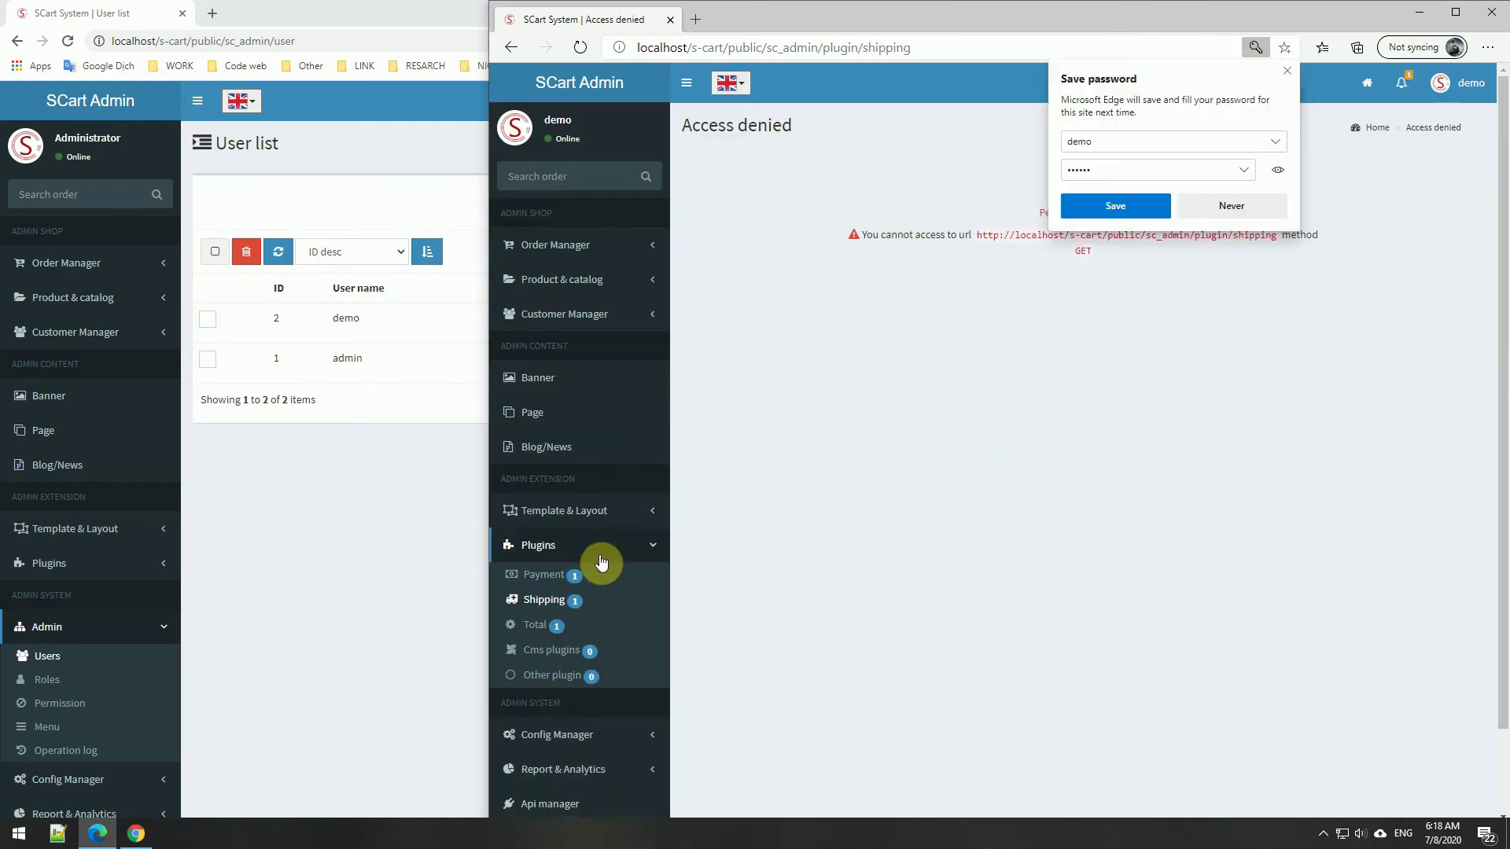
# Open the Product manager as demo, dismiss the password-saving prompt, and examine the requested URL and method in the page's message.
pyautogui.click(594, 291)
pyautogui.click(567, 310)
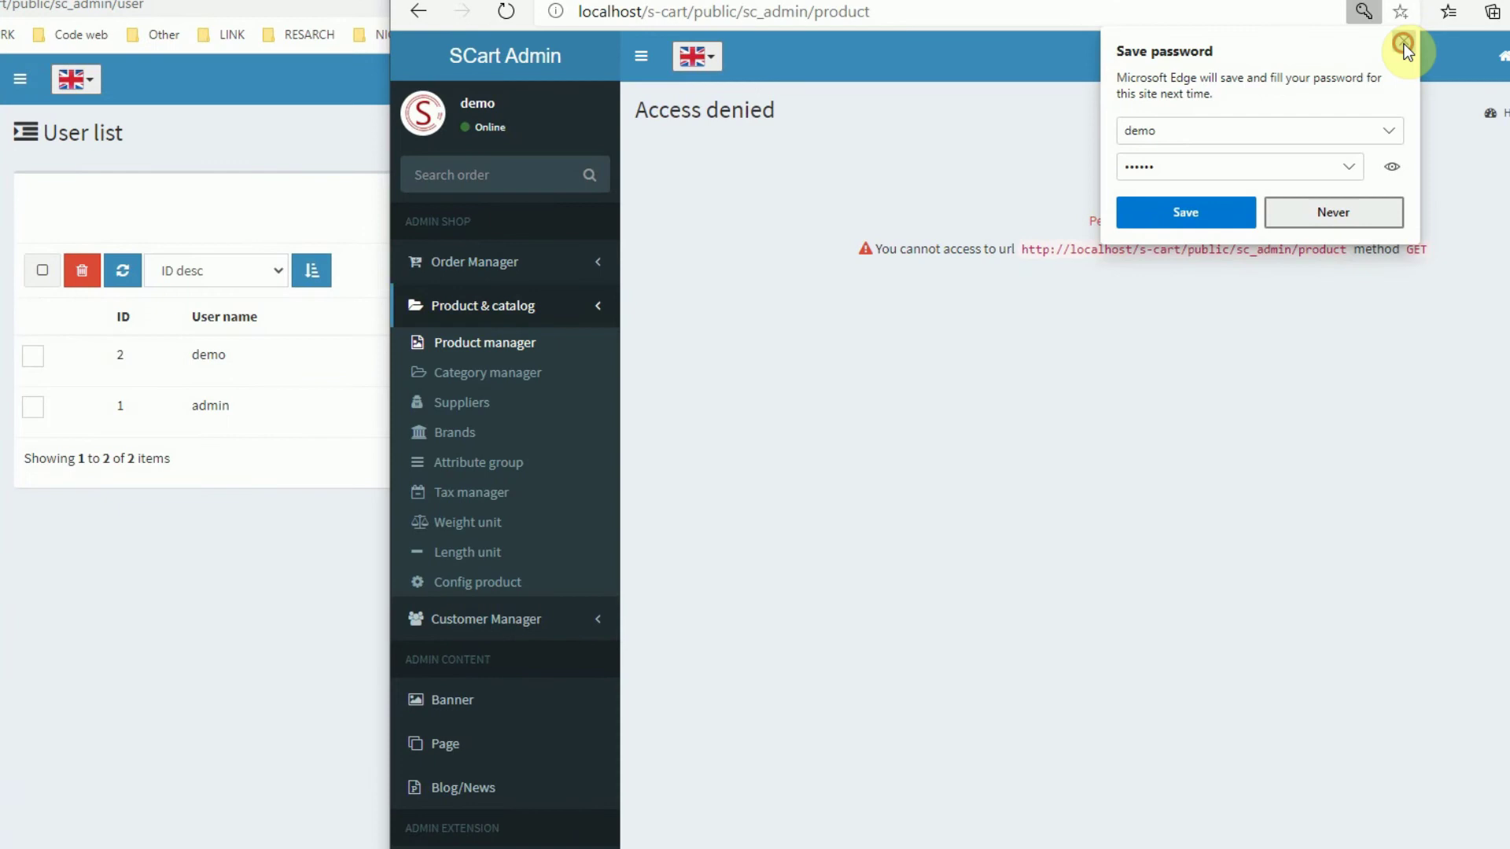
pyautogui.click(1378, 49)
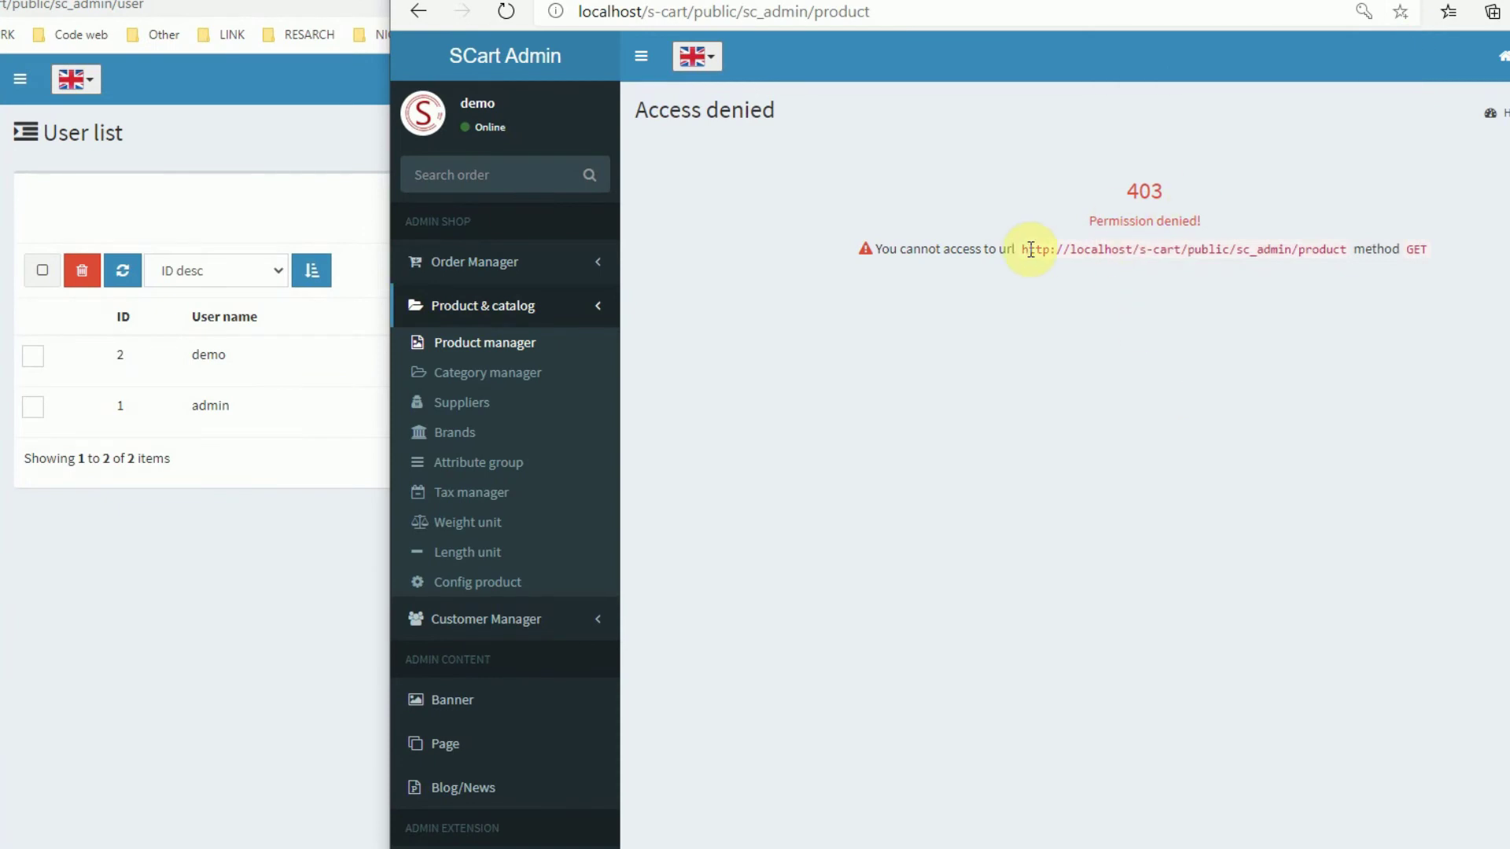
pyautogui.moveTo(1345, 248); pyautogui.dragTo(1020, 248)
pyautogui.click(1420, 250)
# Switch back to the administrator's Chrome window and dock it beside Edge, widened to about two thirds of the screen.
pyautogui.click(196, 640)
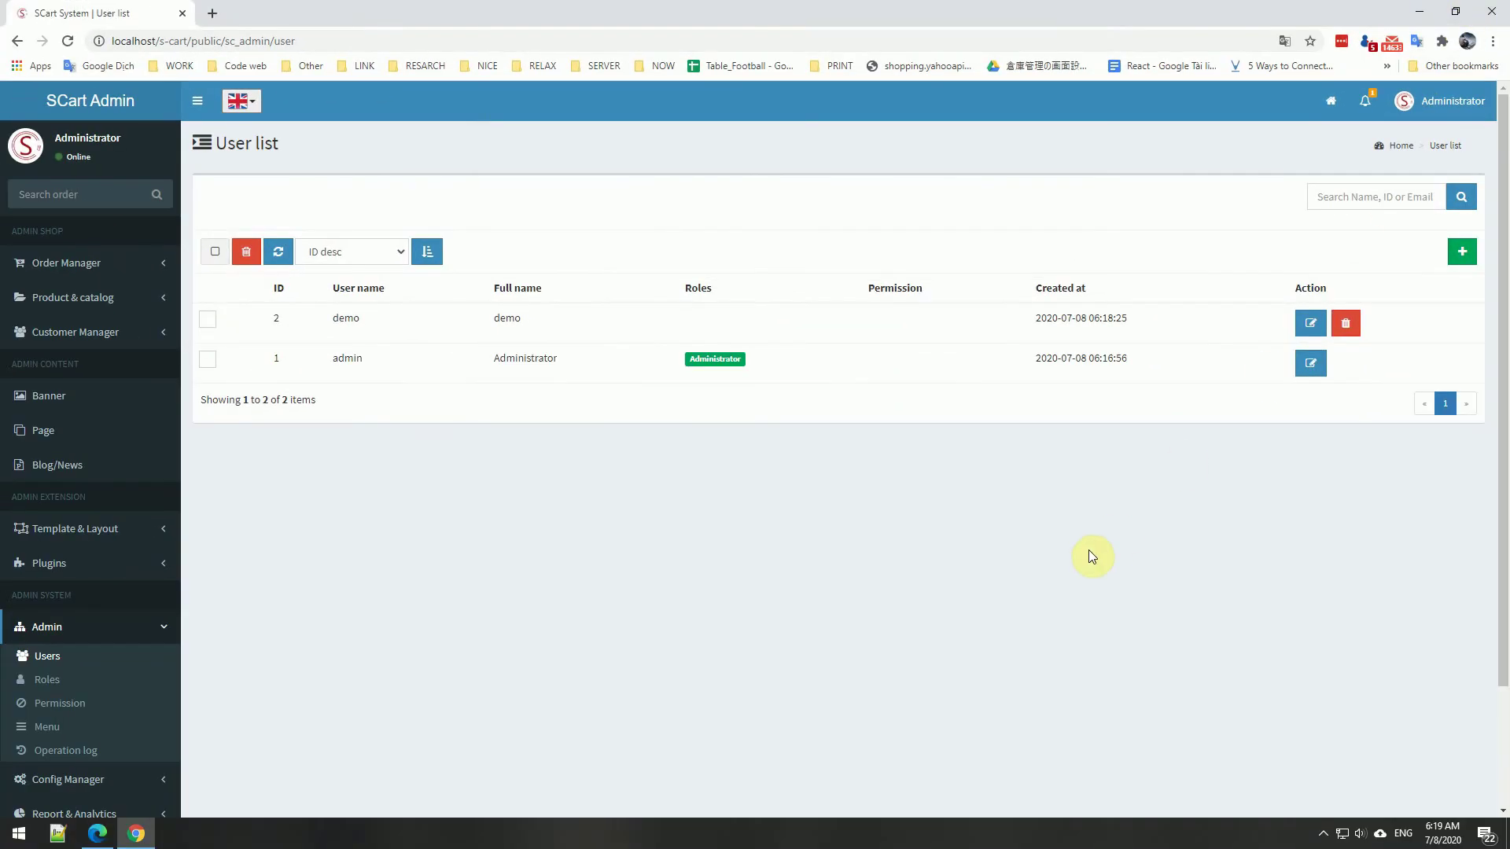
pyautogui.press('super+Left')
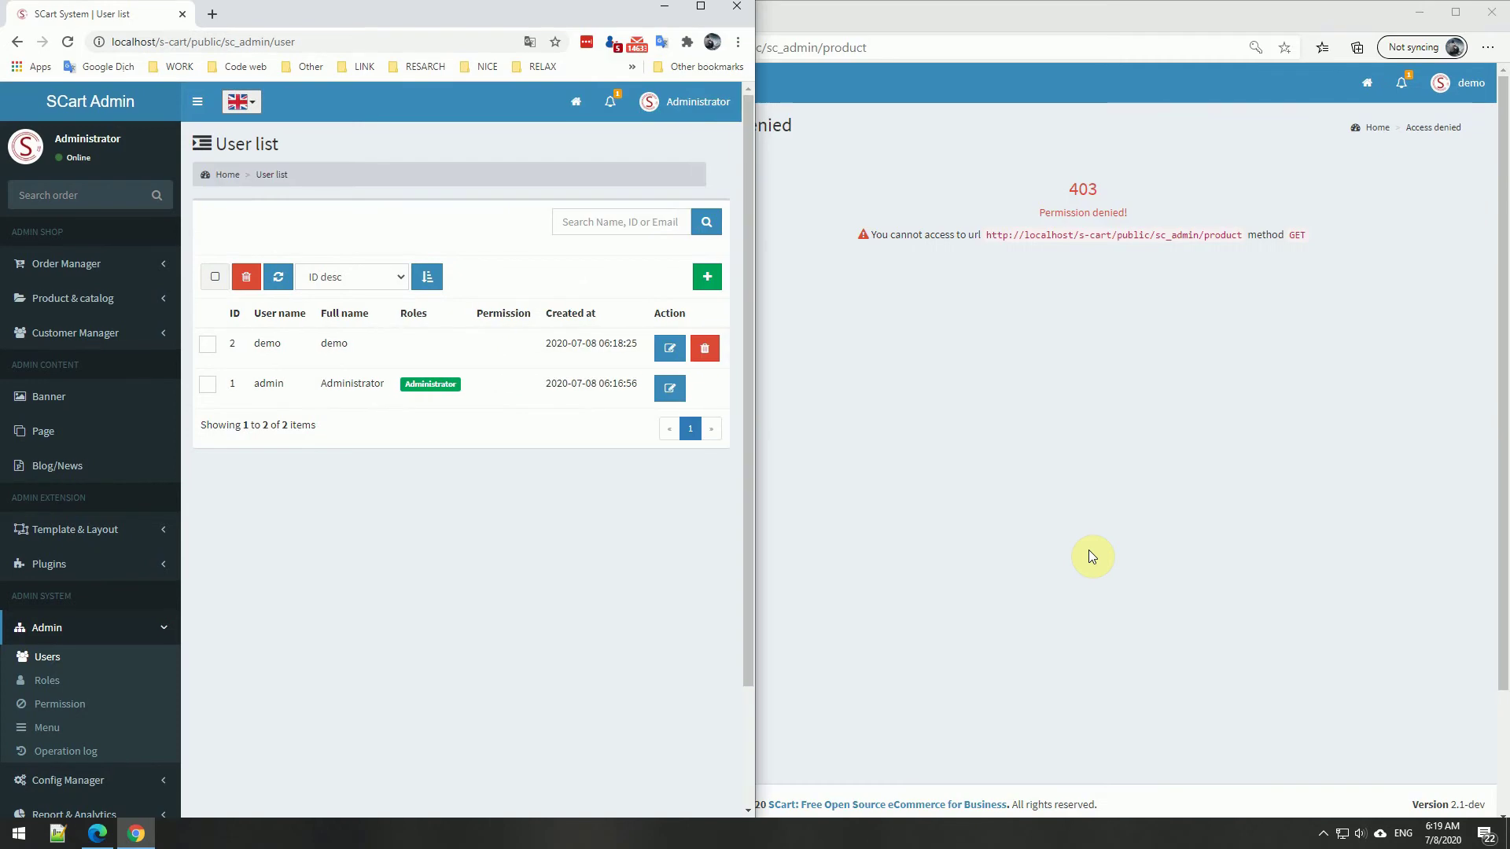
pyautogui.moveTo(755, 458); pyautogui.dragTo(999, 468)
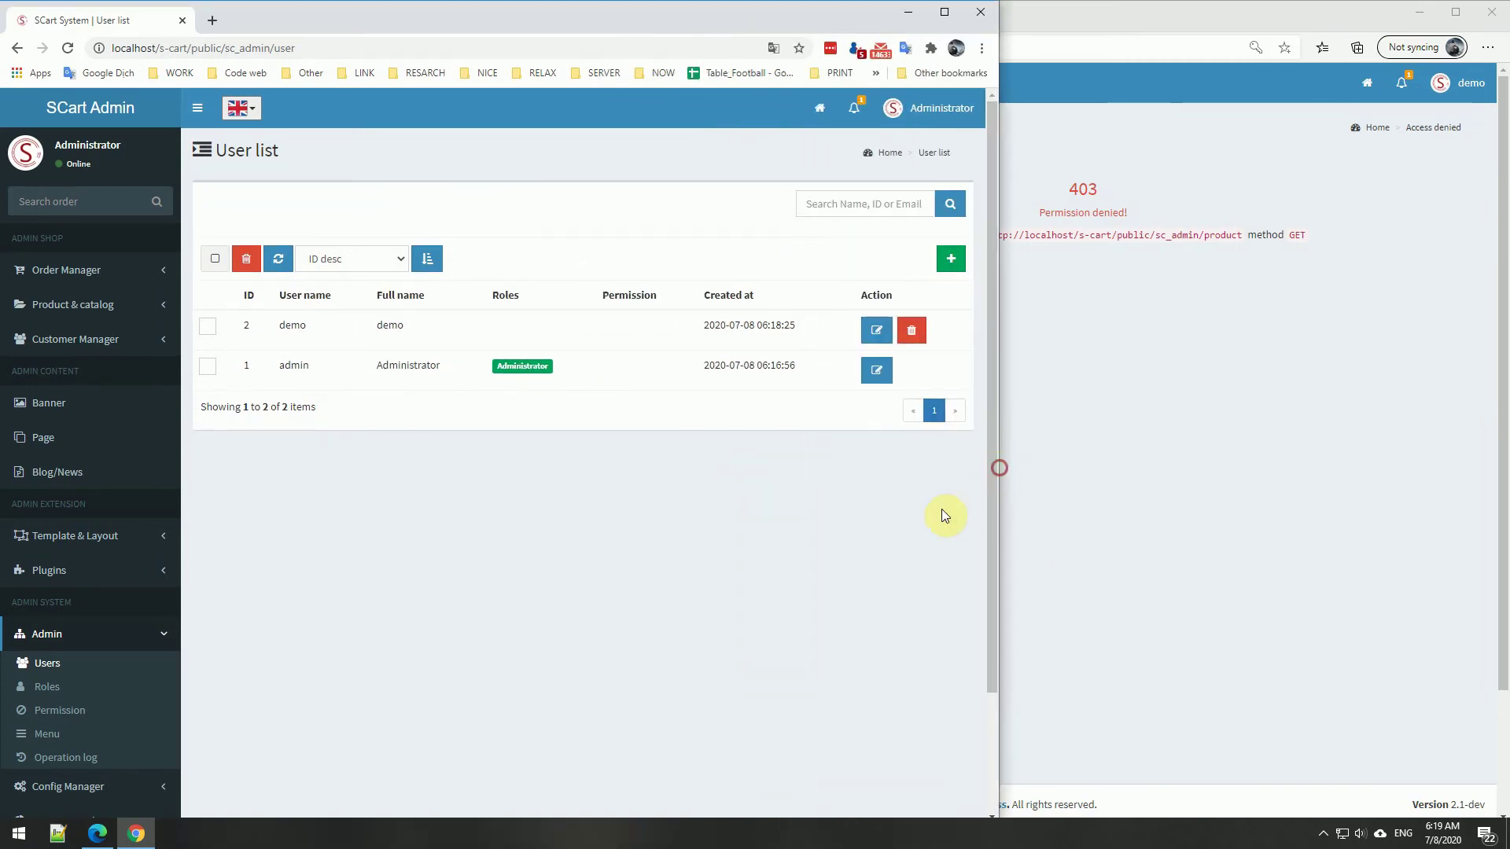
# Start a new permission in the Permission manager with the name product list and the slug product.list.
pyautogui.scroll(-2, 236, 569)
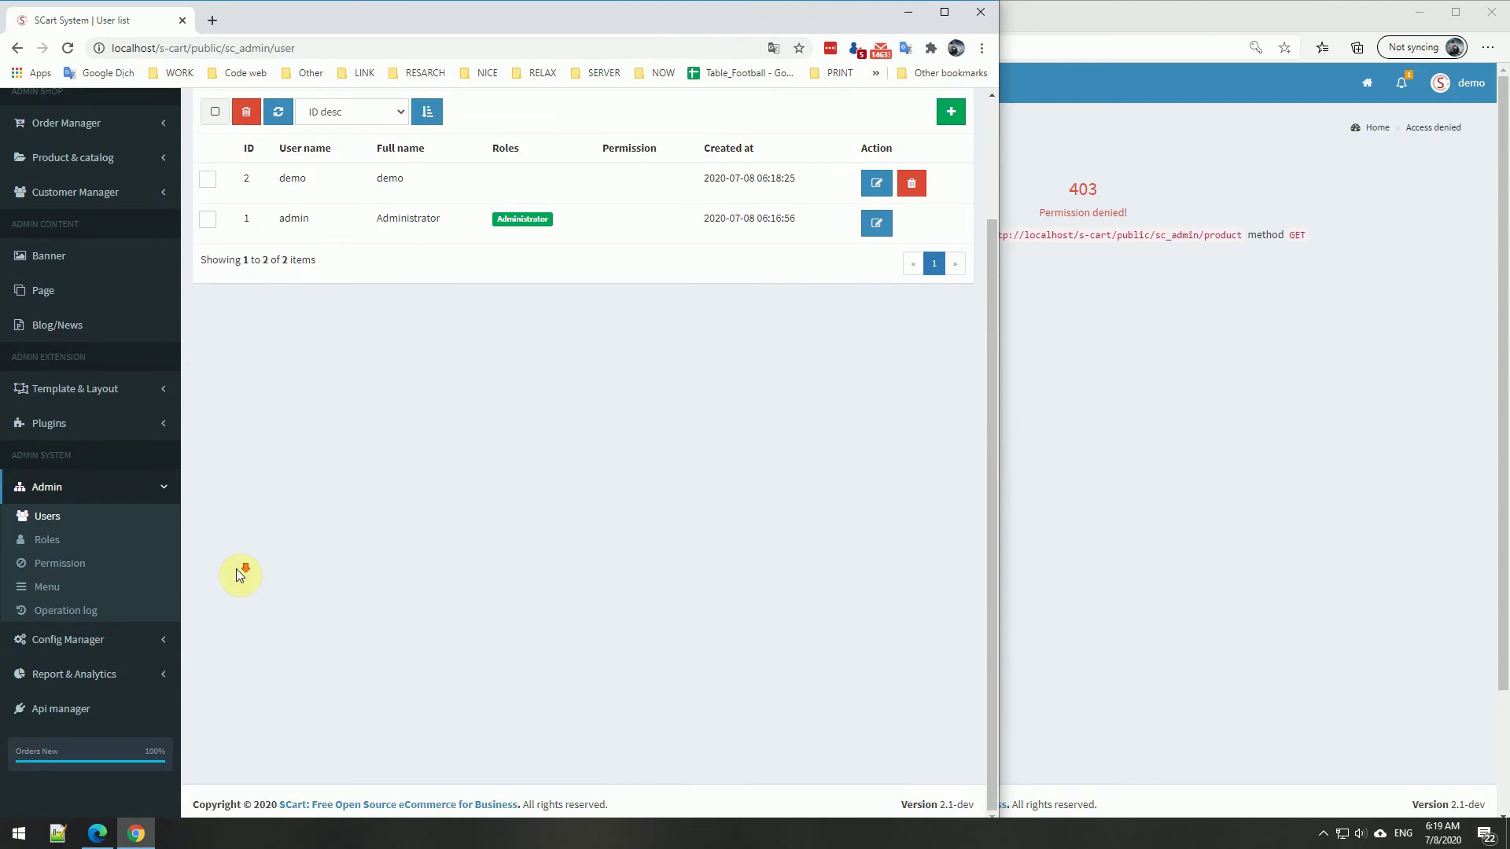
pyautogui.click(78, 565)
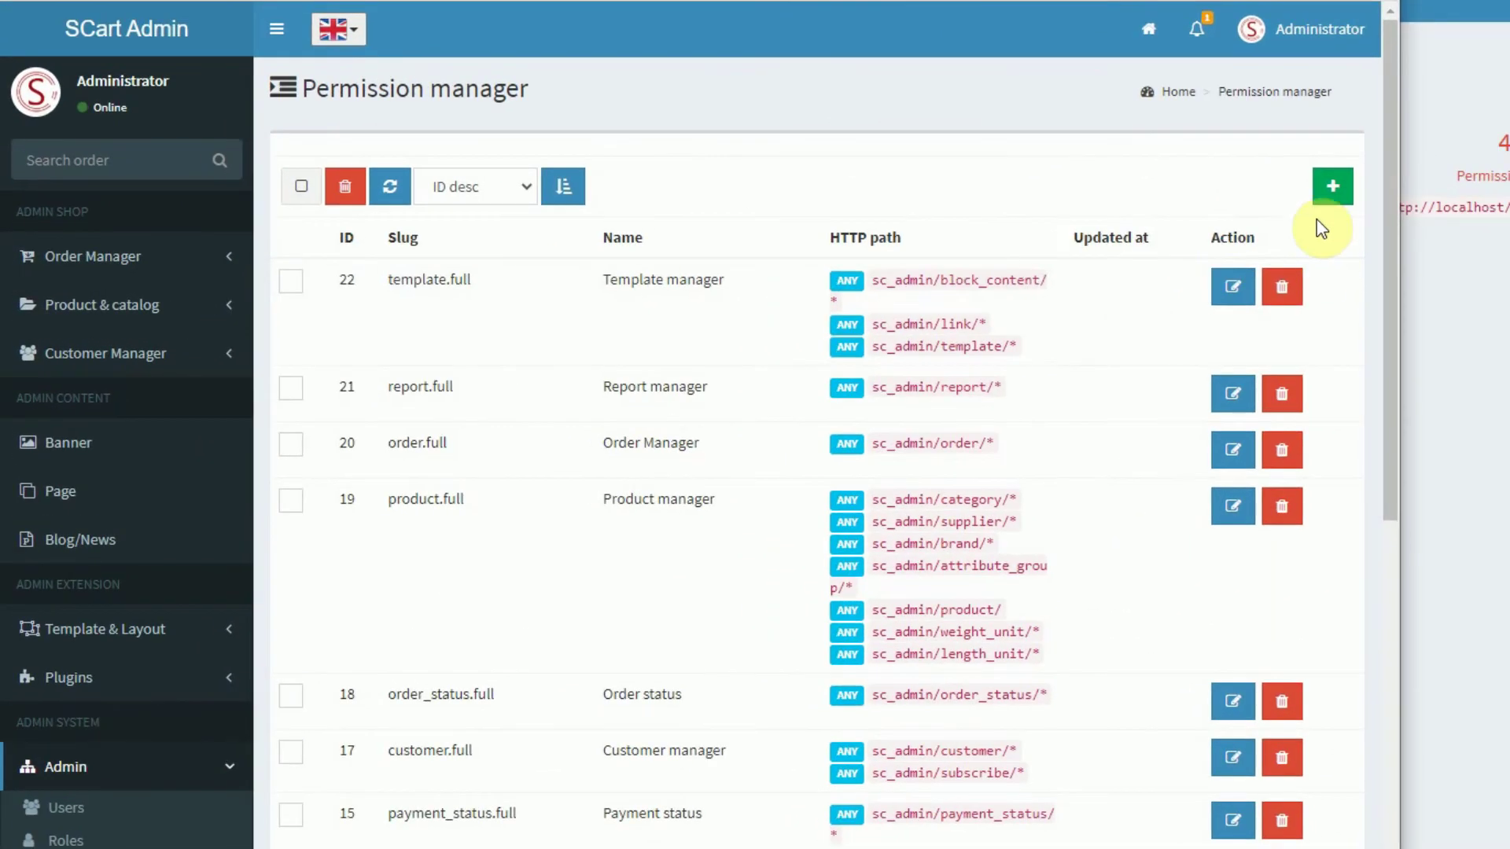
pyautogui.click(1312, 181)
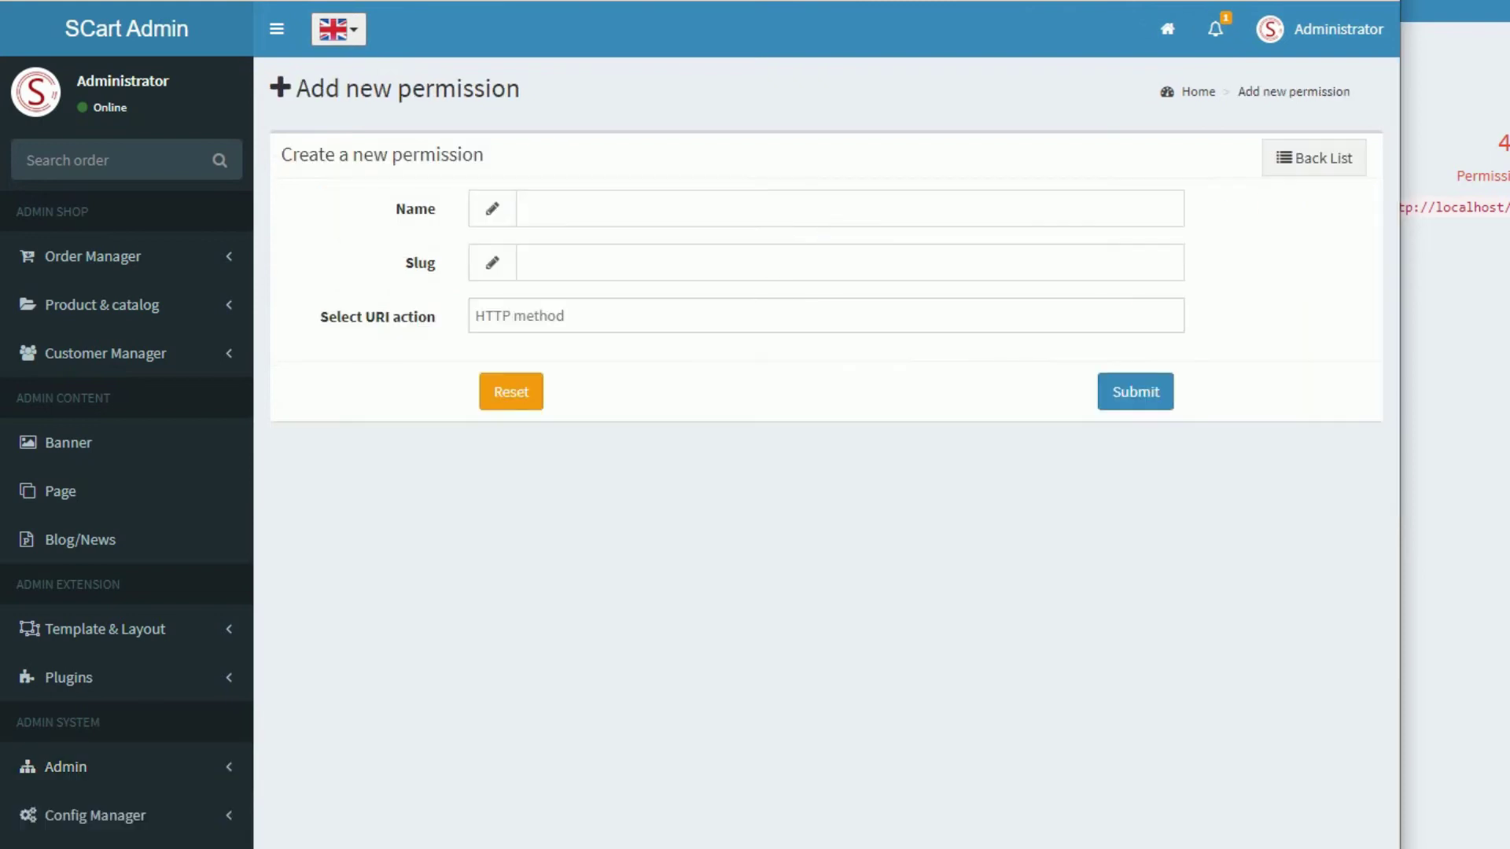
pyautogui.click(641, 199)
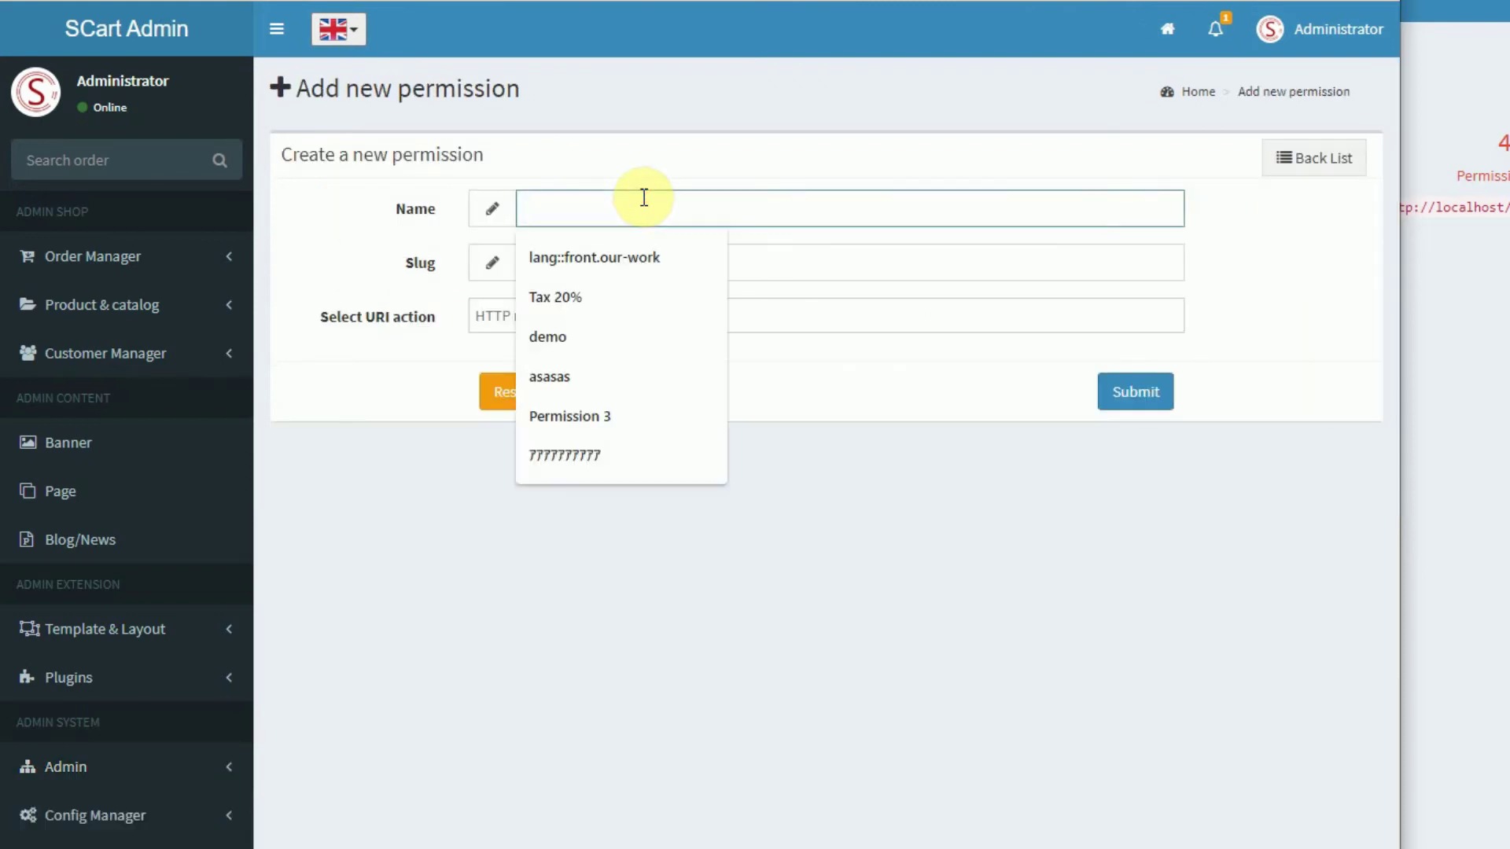
pyautogui.write('Product')
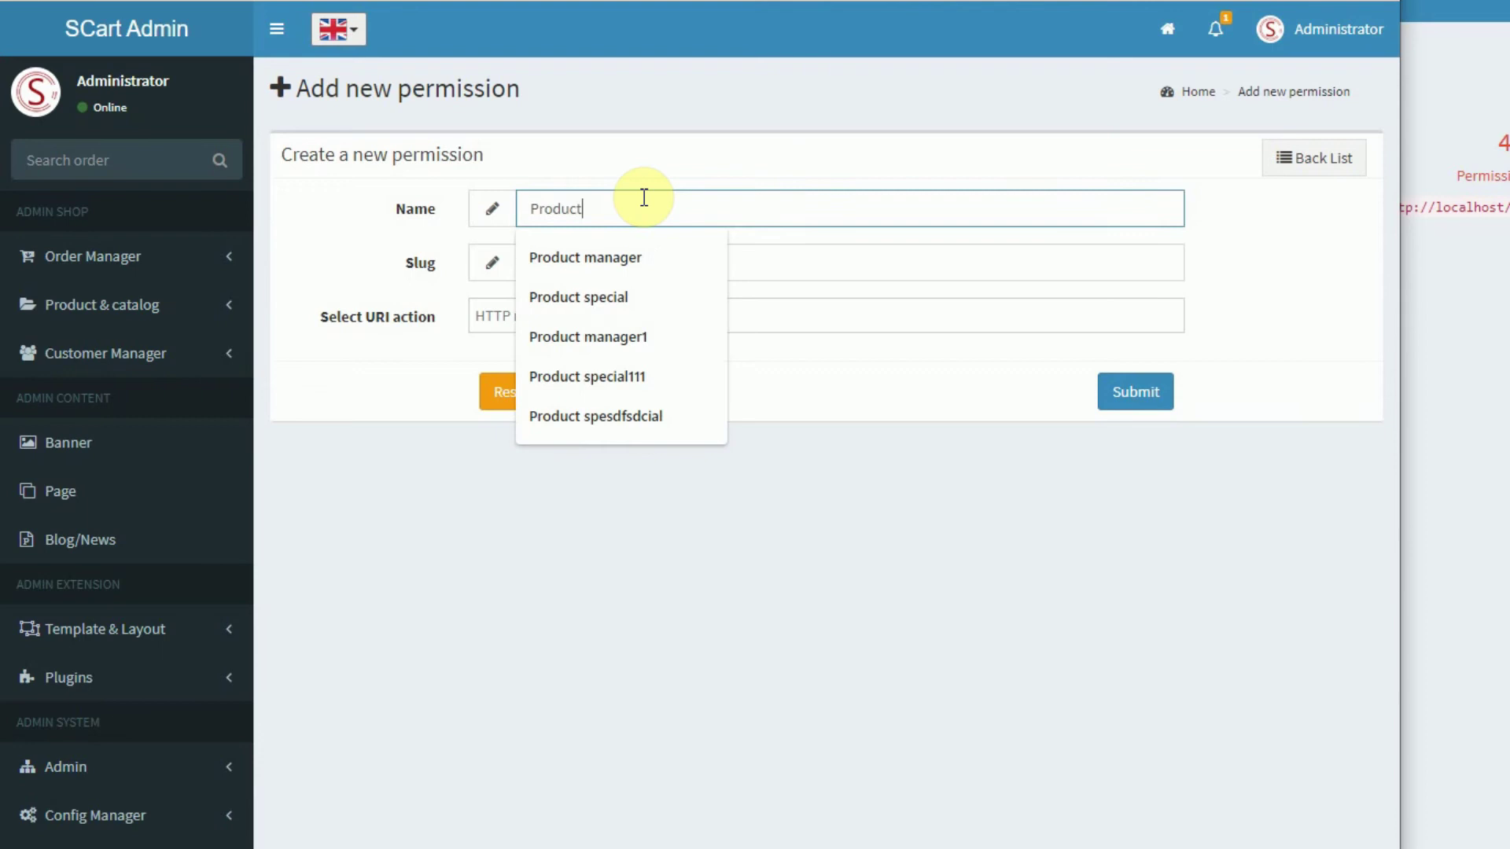
pyautogui.hotkey('ctrl', 'a')
pyautogui.write('product li')
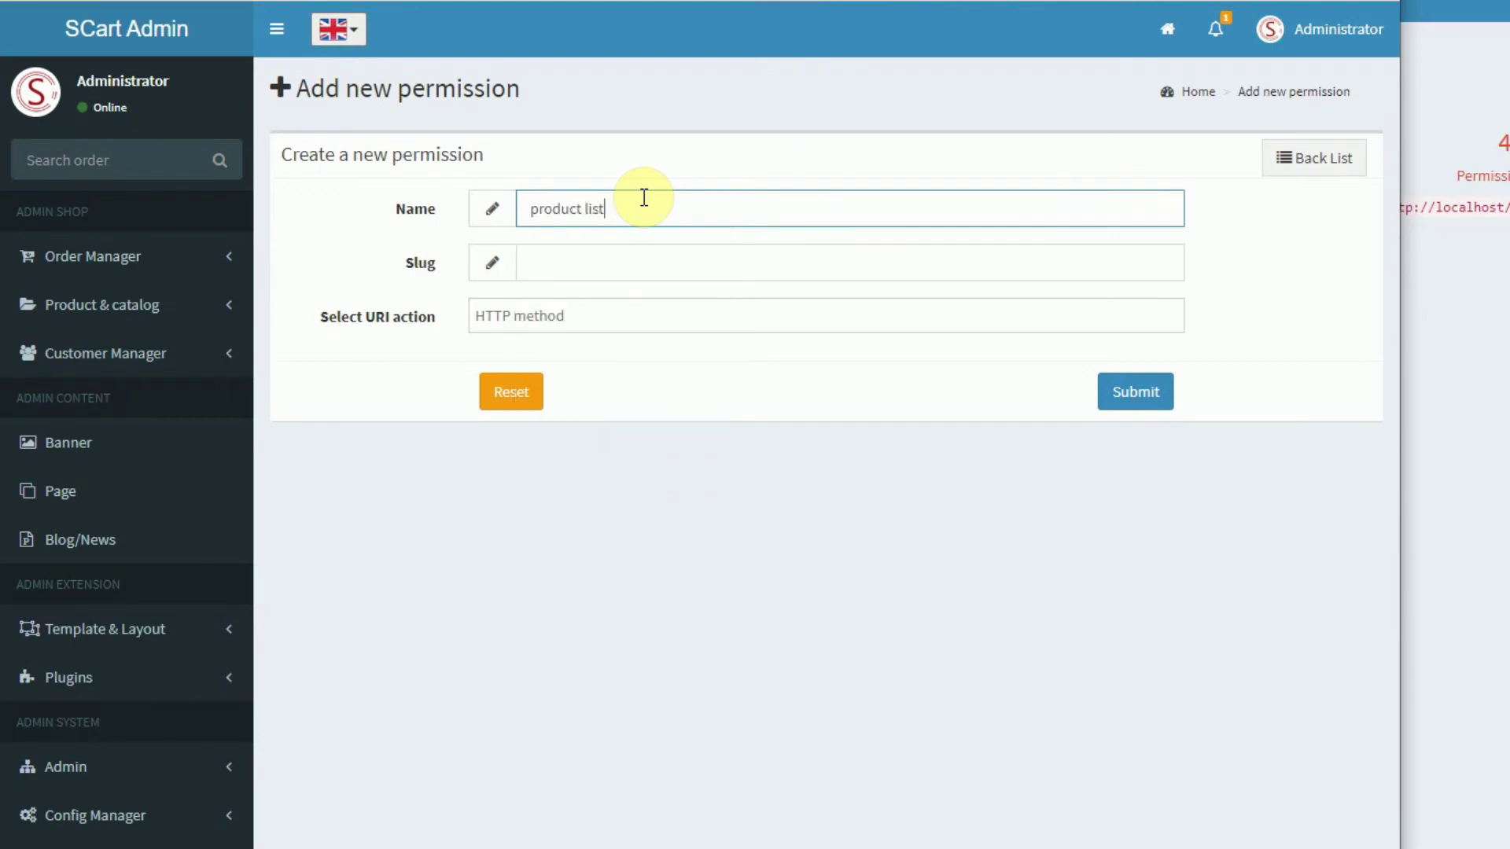
pyautogui.press('Tab')
pyautogui.write('prod')
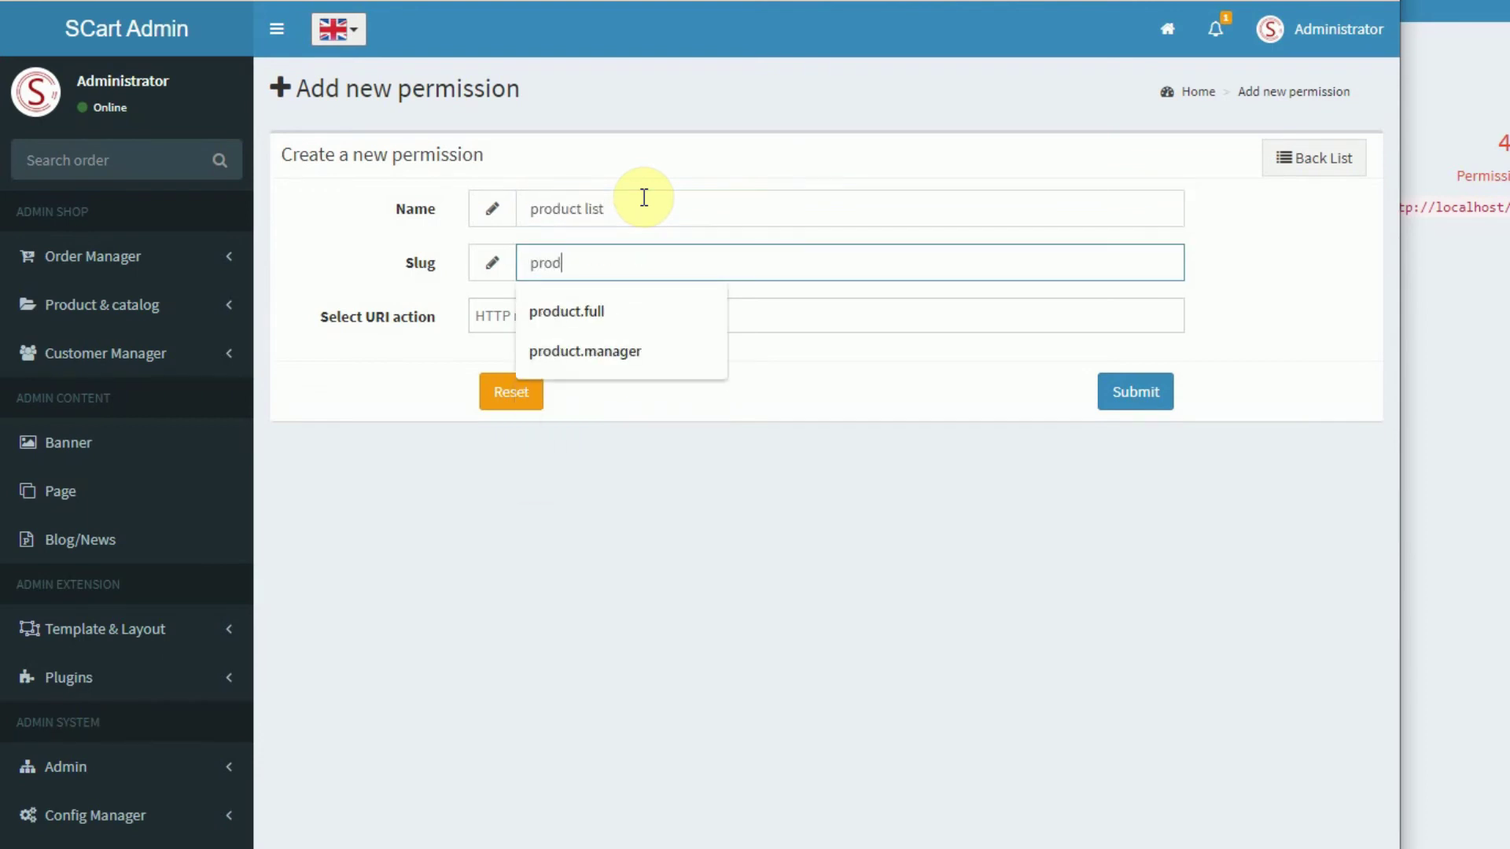
pyautogui.write('uct.list')
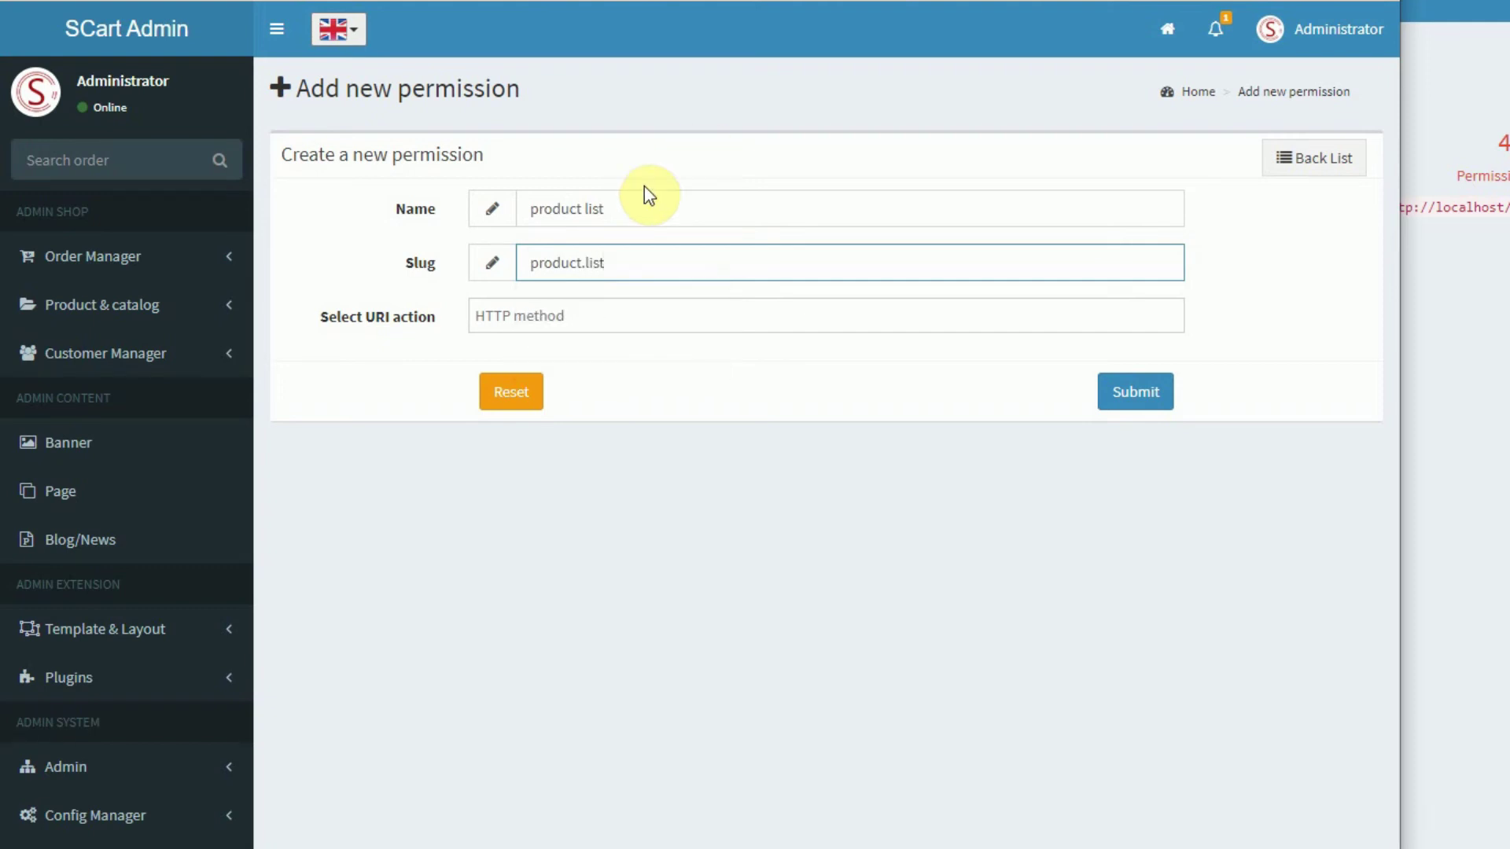
# Give the permission the URI action GET::sc_admin/product, change its name to product get list, and submit it.
pyautogui.click(566, 325)
pyautogui.write('prod')
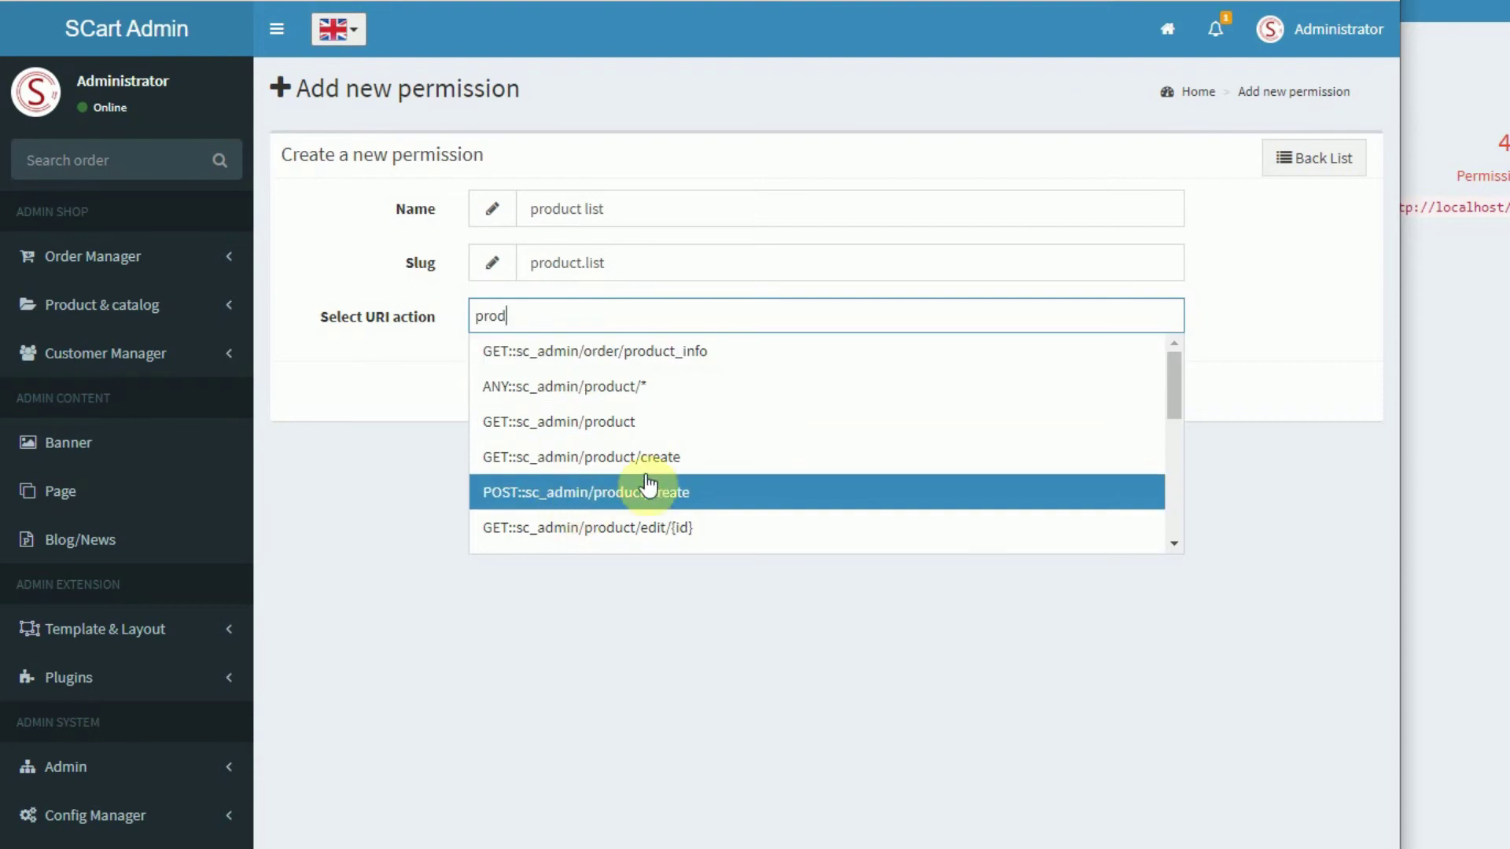
pyautogui.click(600, 437)
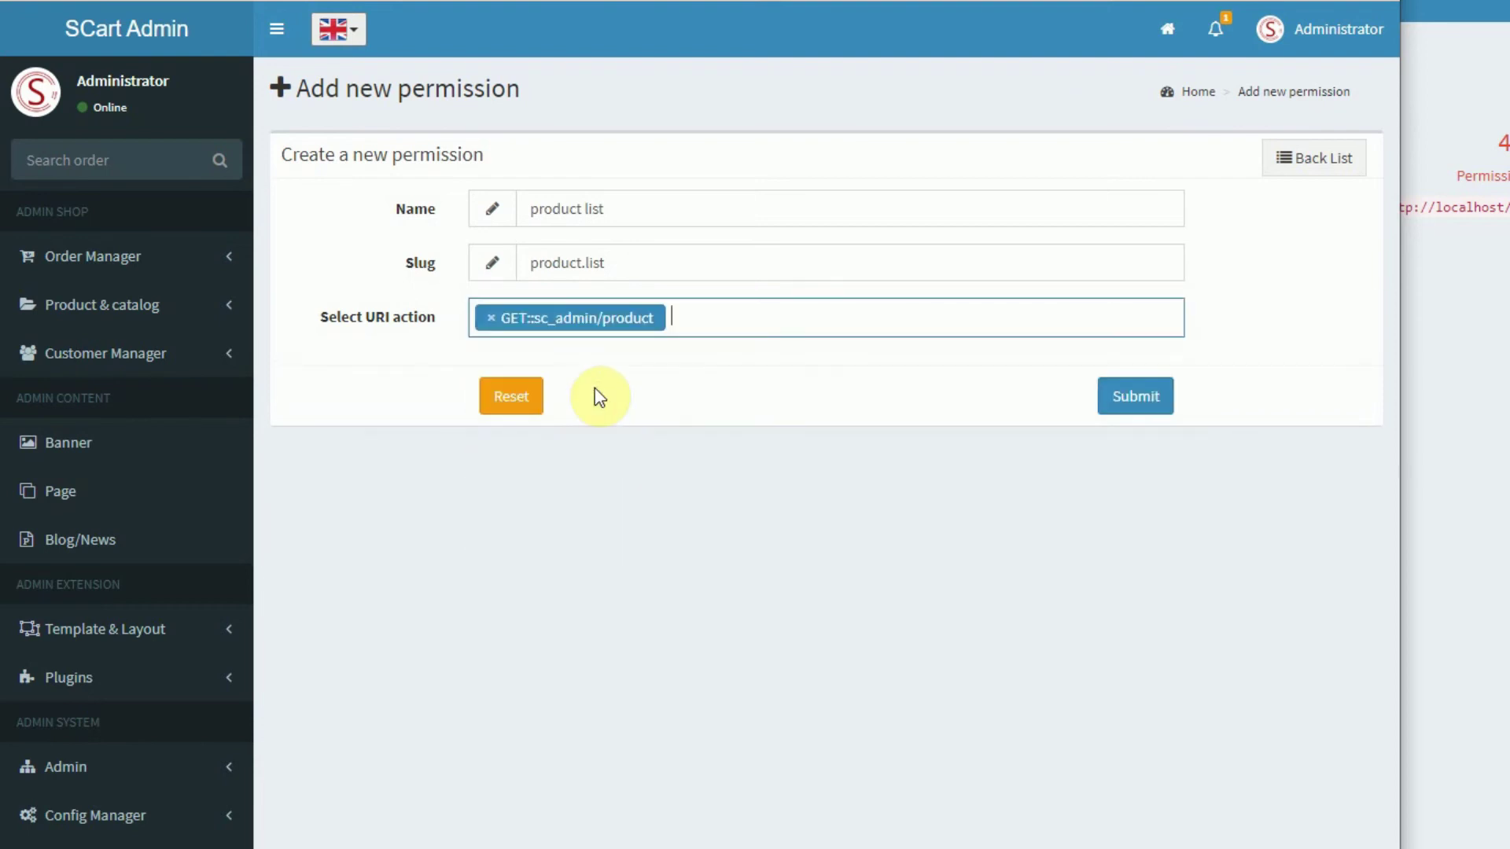
pyautogui.click(586, 211)
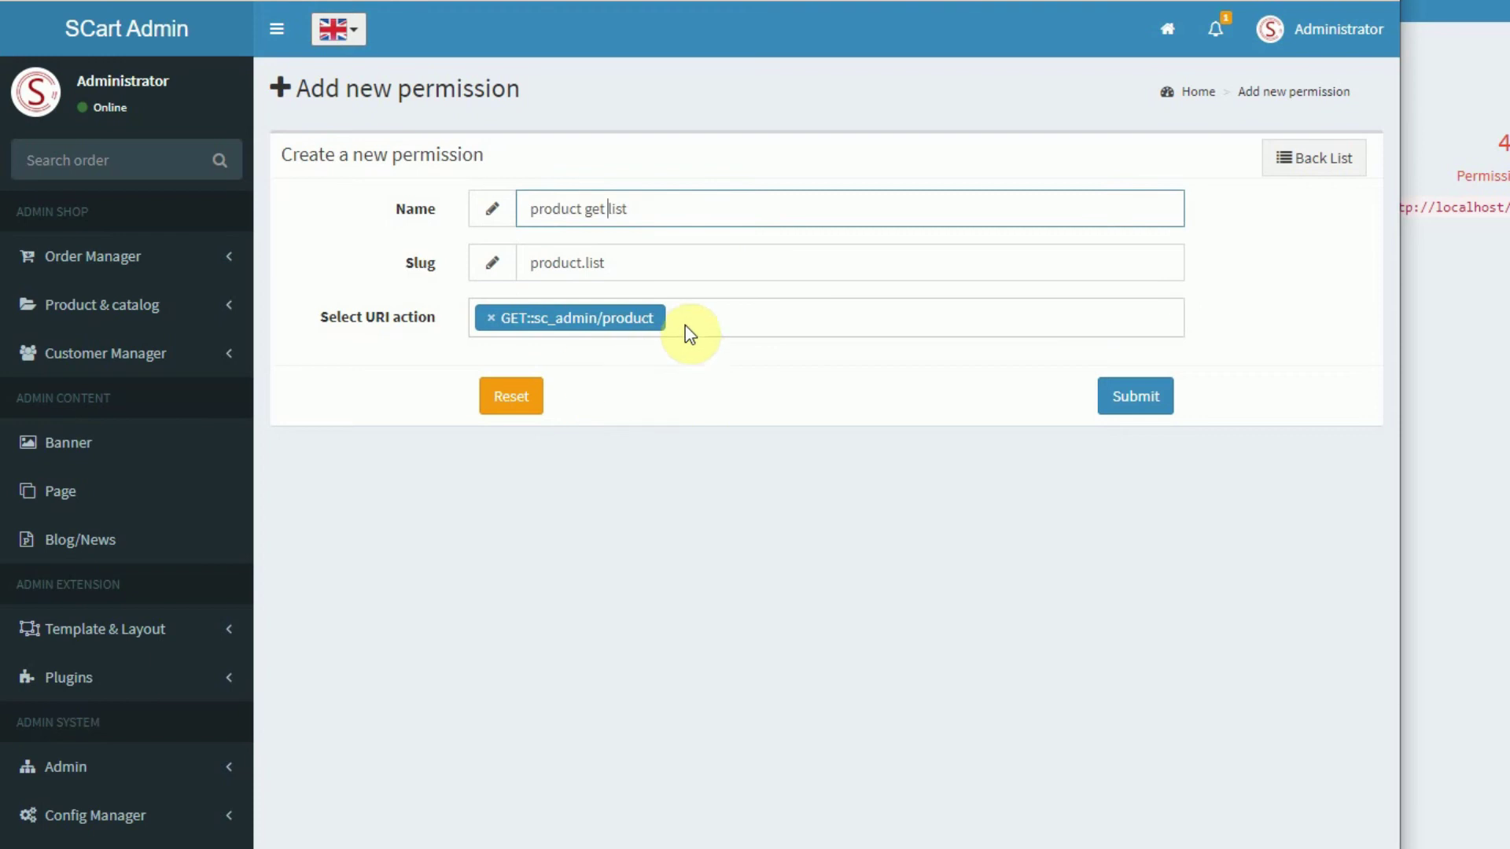
pyautogui.click(1147, 394)
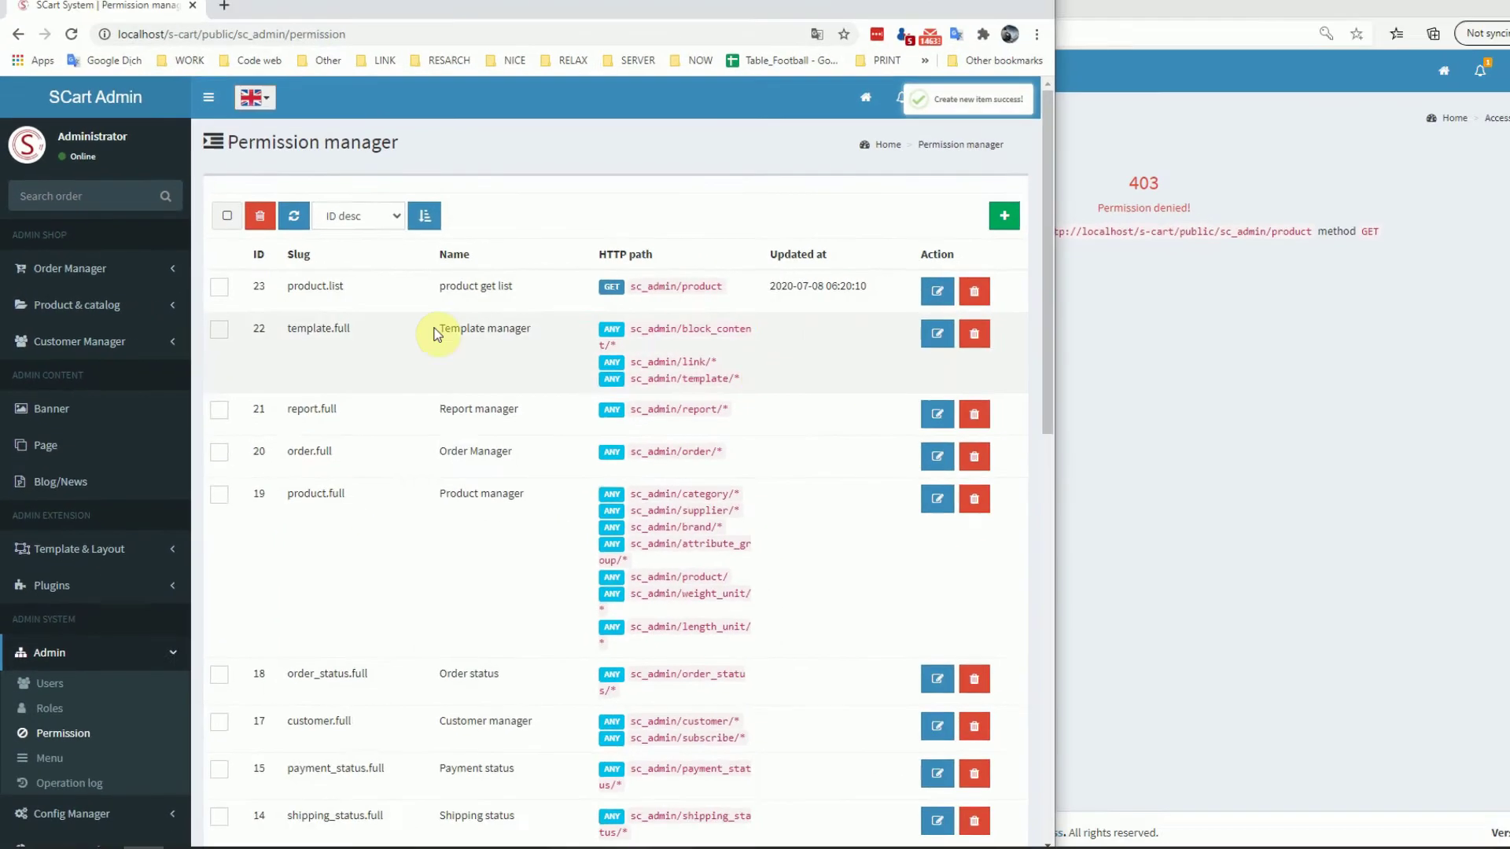
# Examine the slug, HTTP path and method of the new product.list permission in the list.
pyautogui.doubleClick(315, 286)
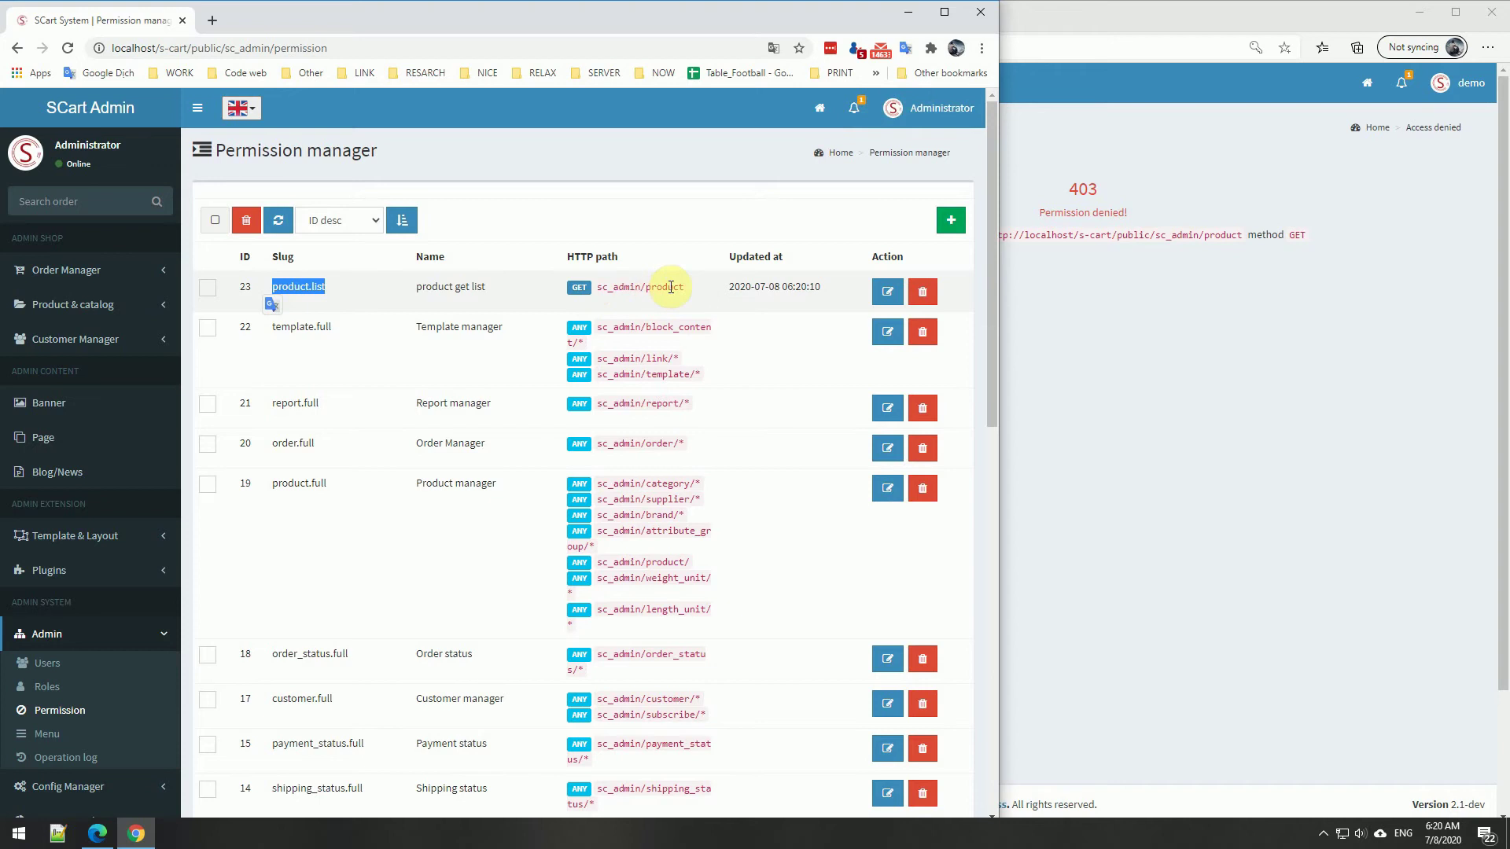
pyautogui.moveTo(684, 286); pyautogui.dragTo(593, 286)
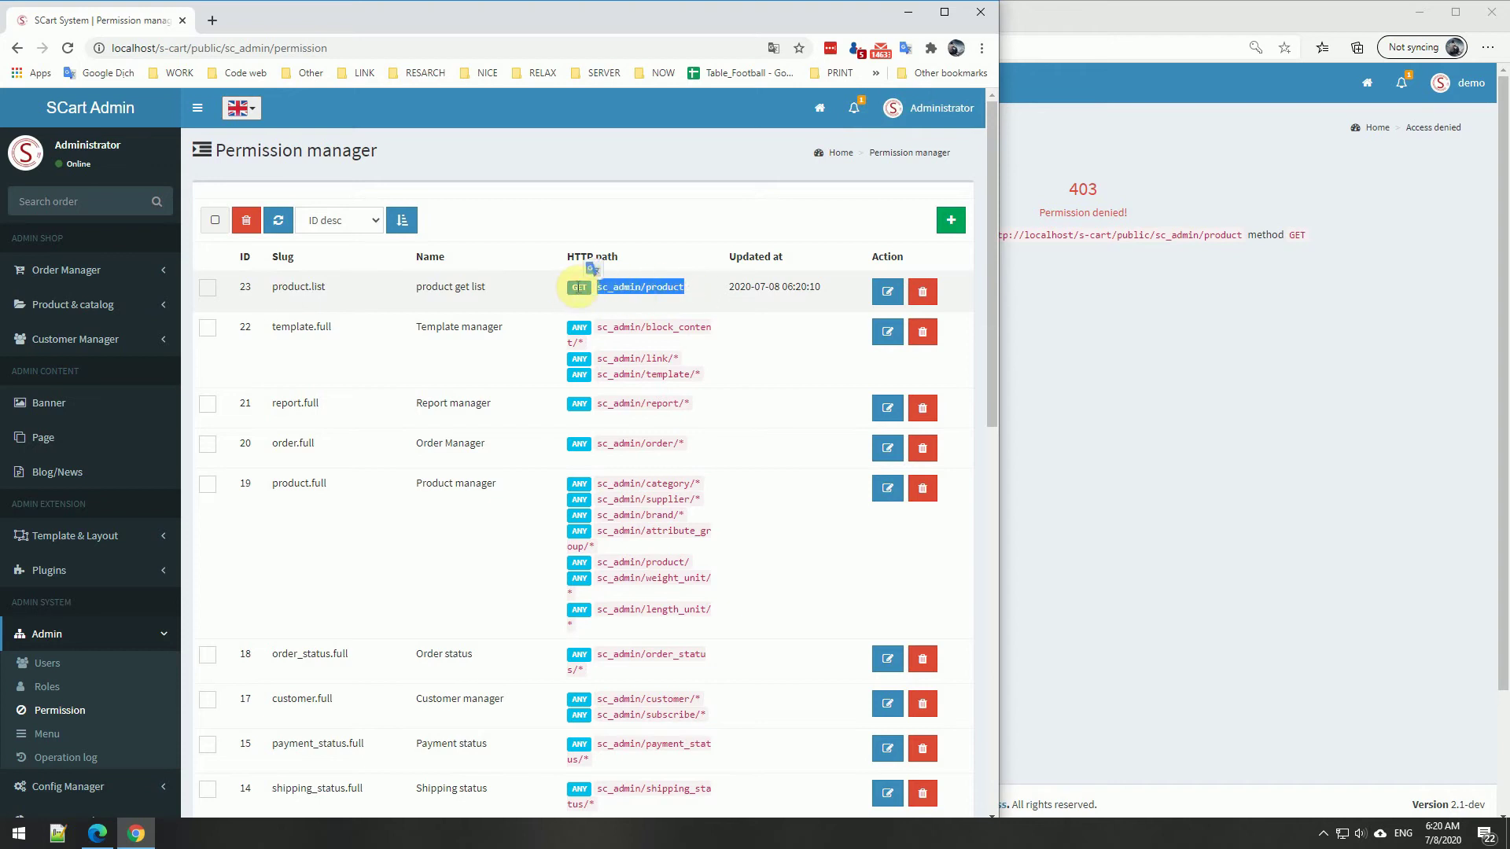
pyautogui.click(579, 288)
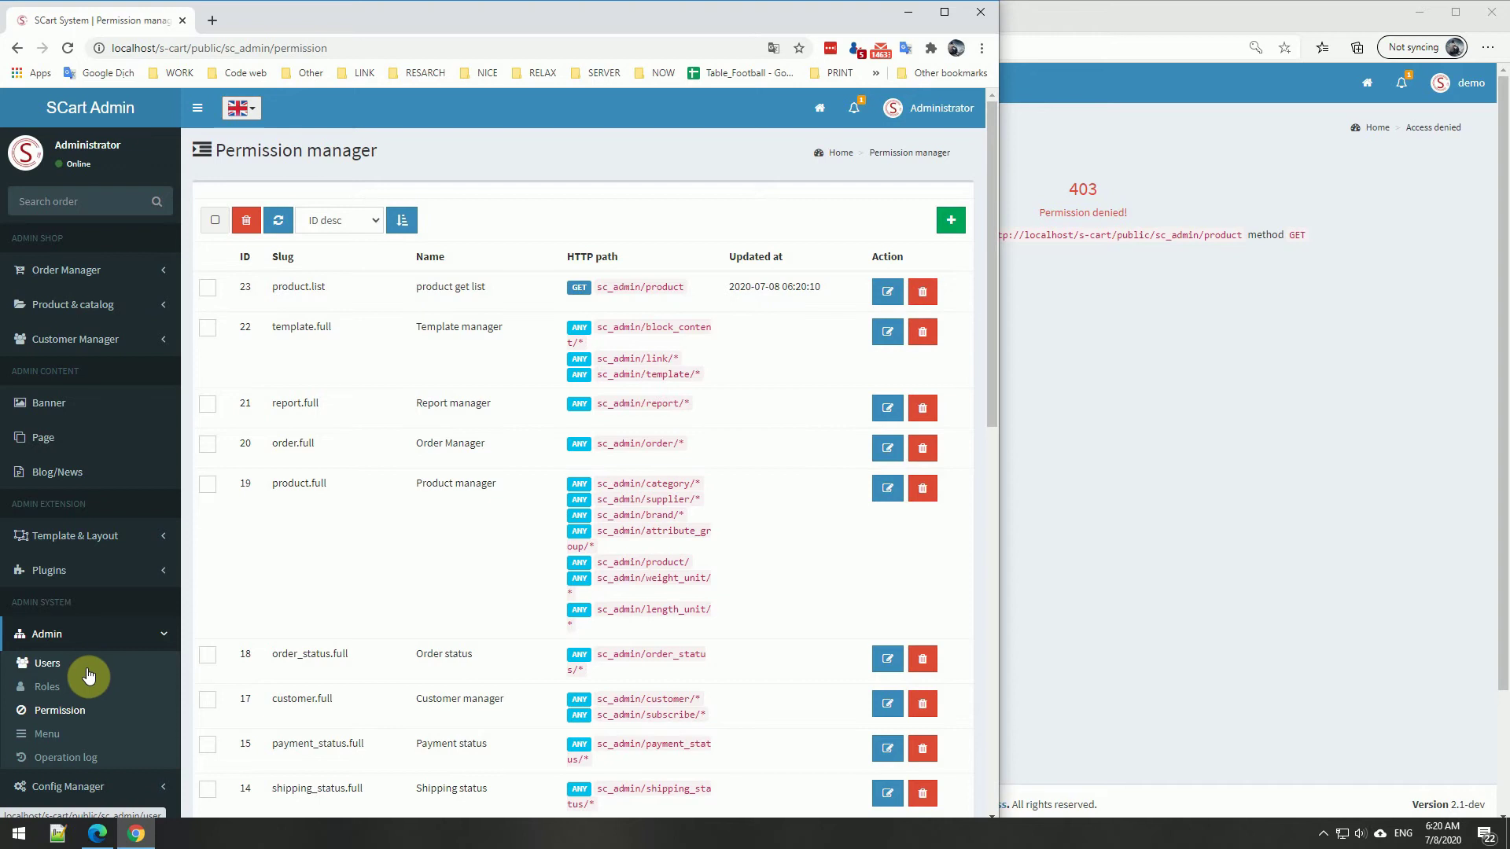
# Grant the demo user the product get list permission and submit the user form.
pyautogui.click(48, 663)
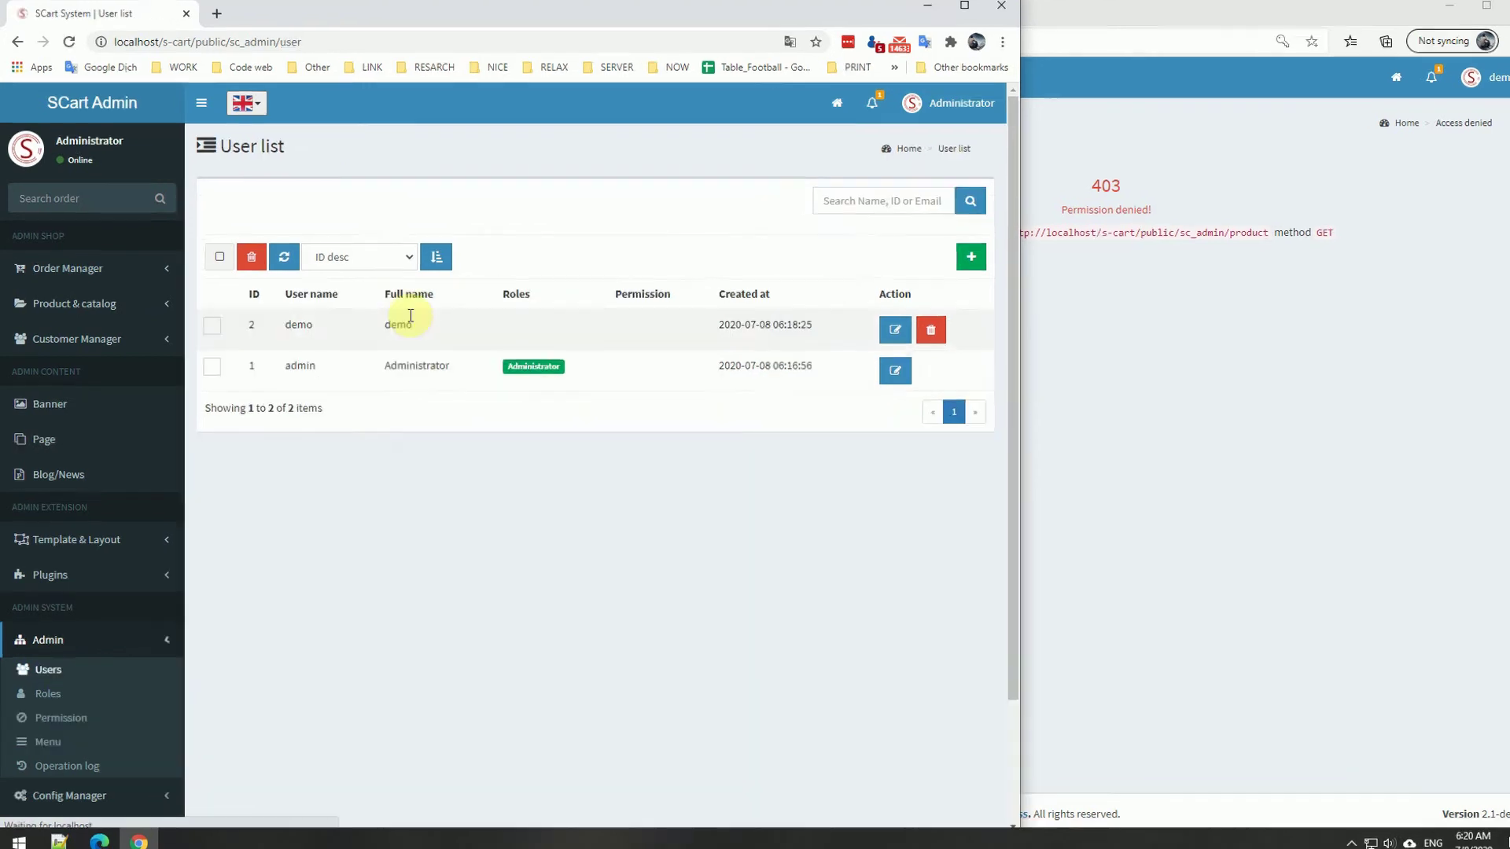
pyautogui.click(895, 330)
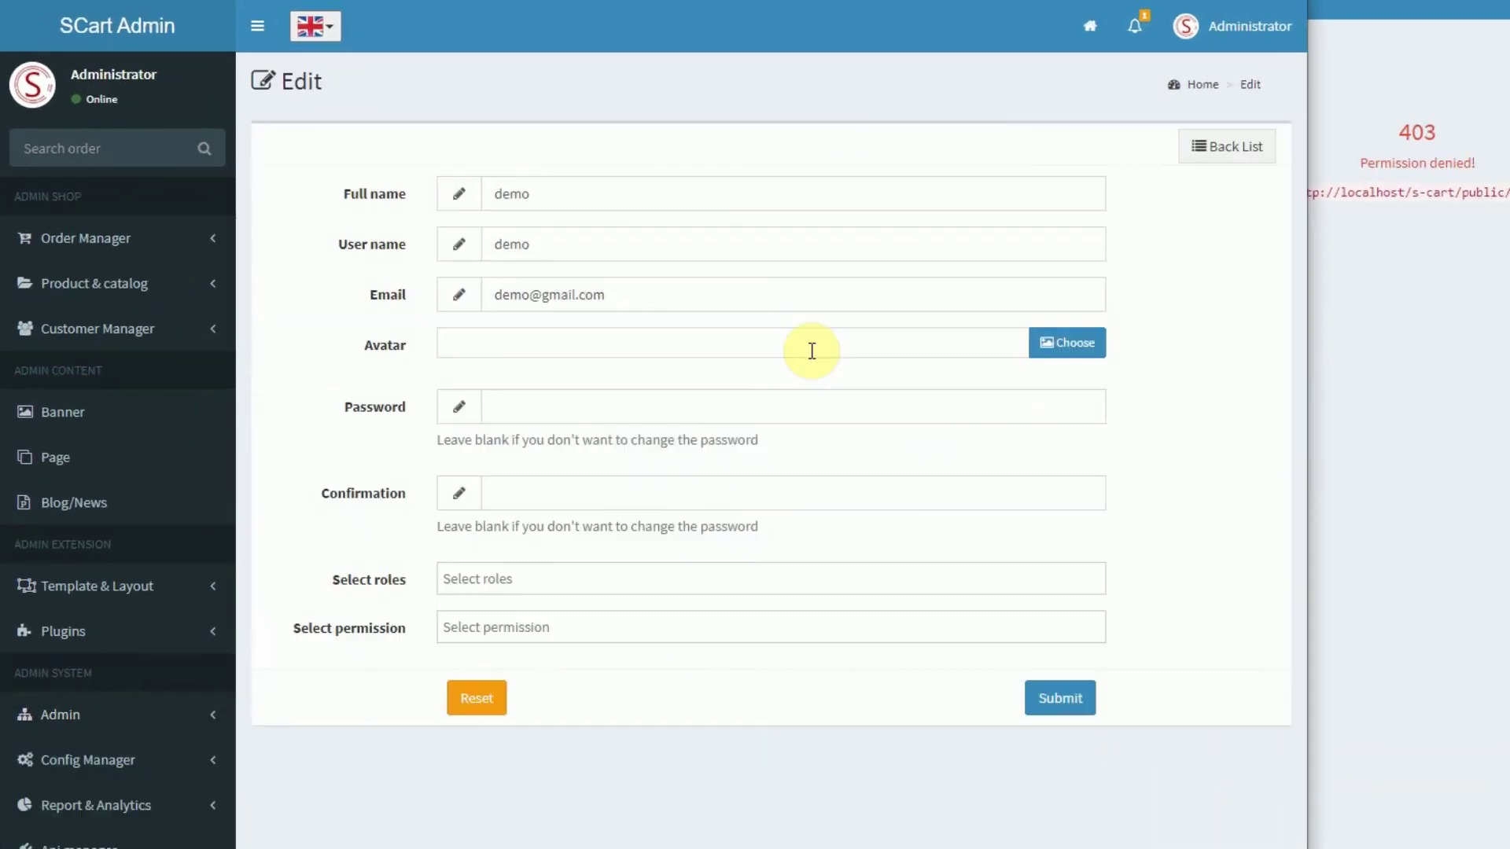
pyautogui.click(490, 627)
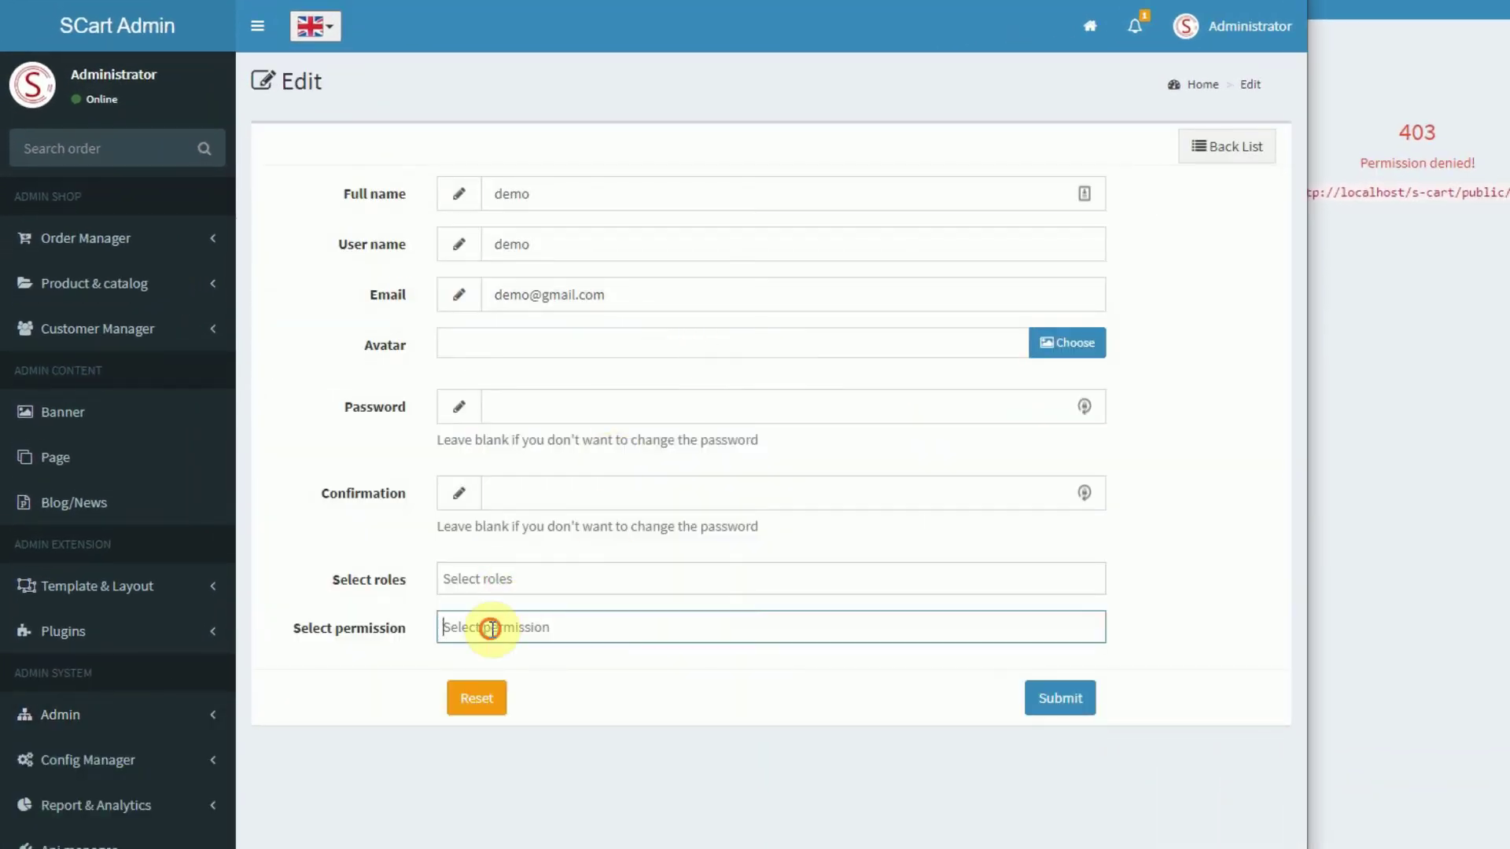
pyautogui.write('produ')
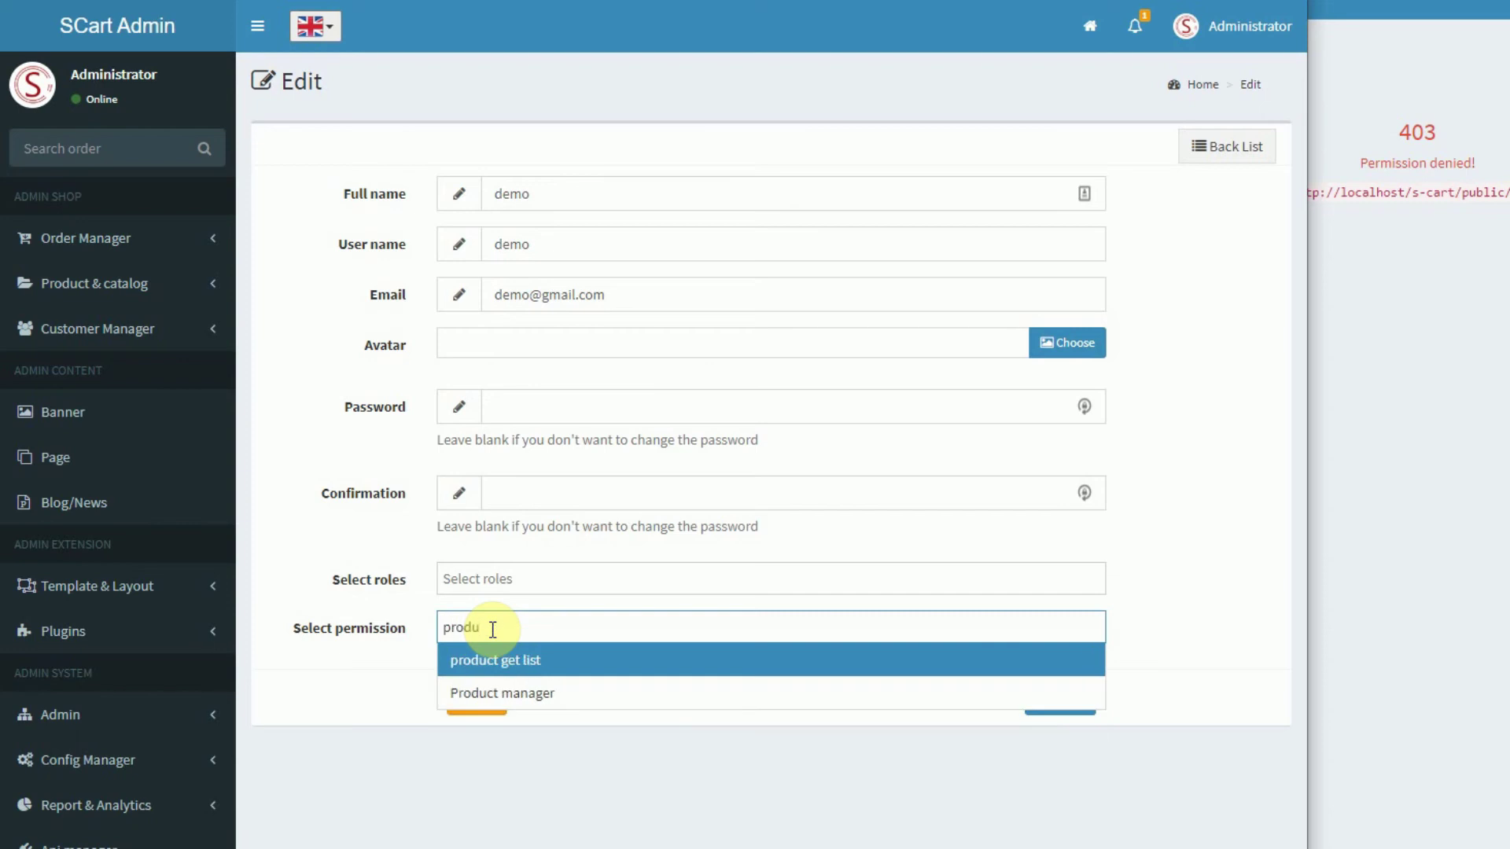
pyautogui.click(543, 660)
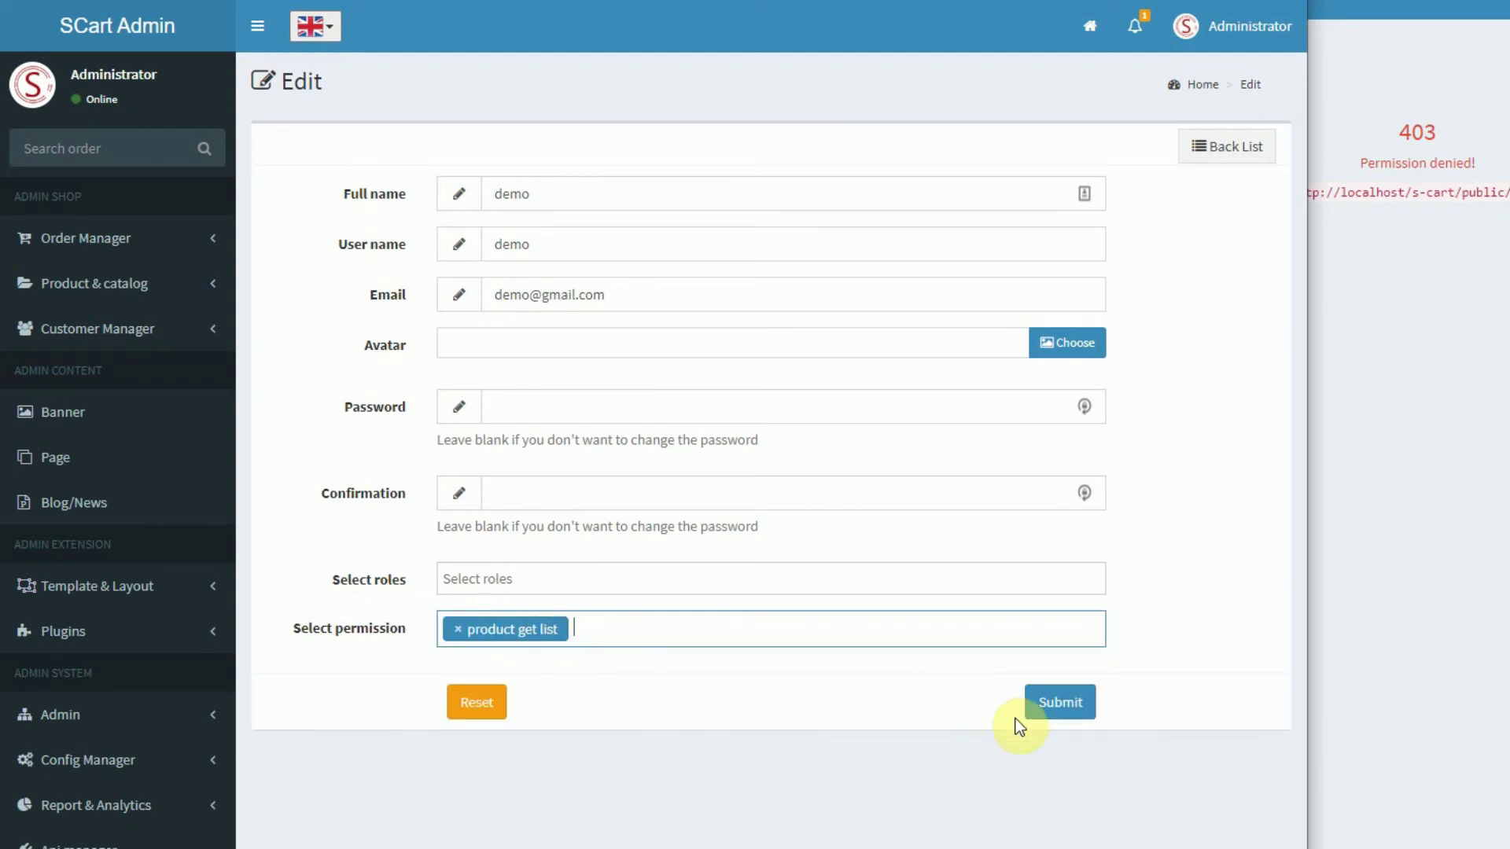
pyautogui.click(1070, 714)
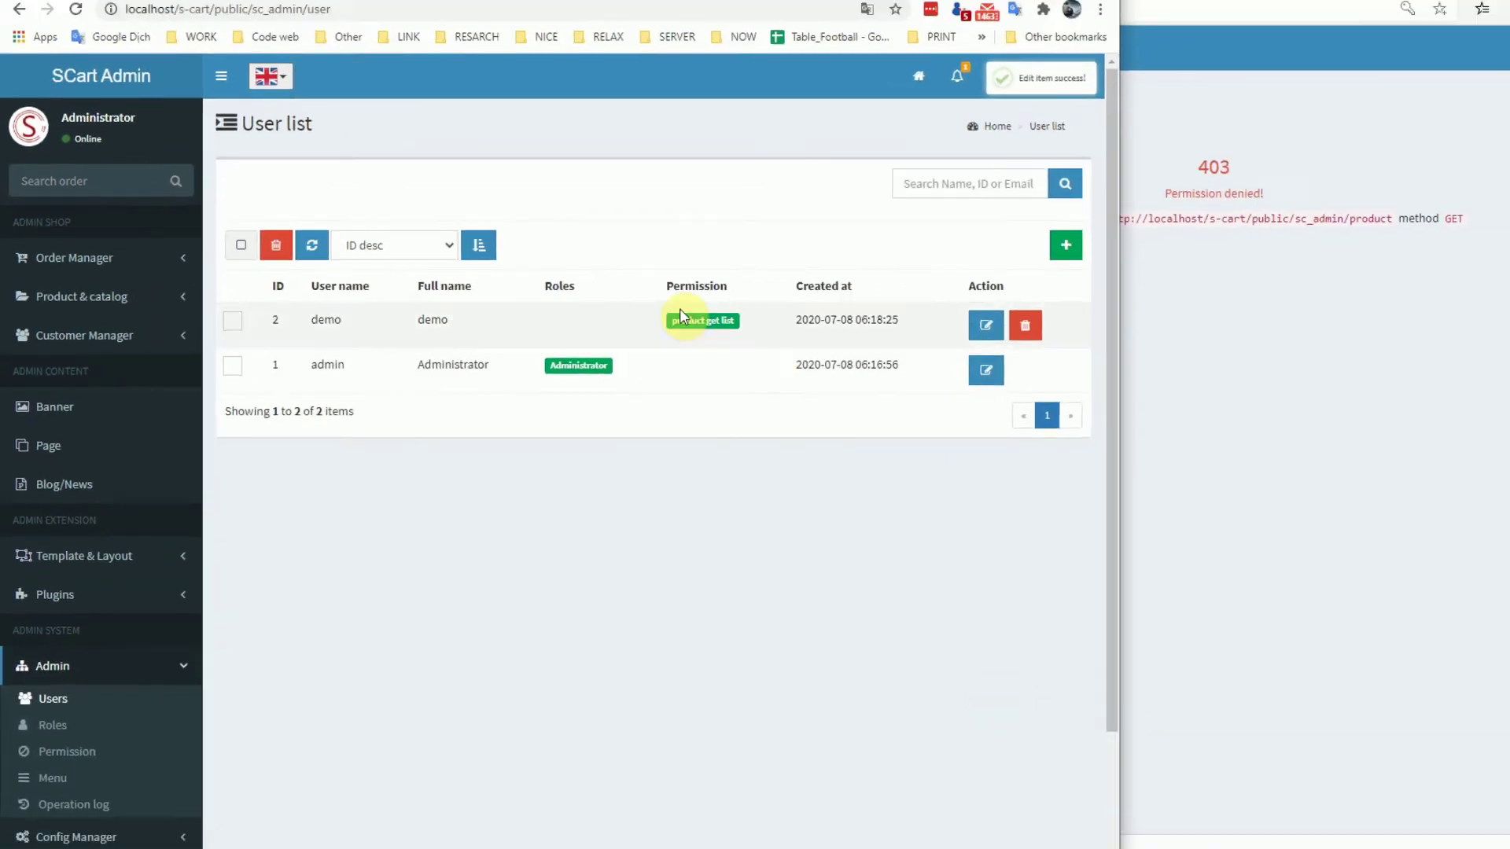
# Switch to the demo user's Edge window, reload the product page, and try to delete product 17.
pyautogui.click(1301, 350)
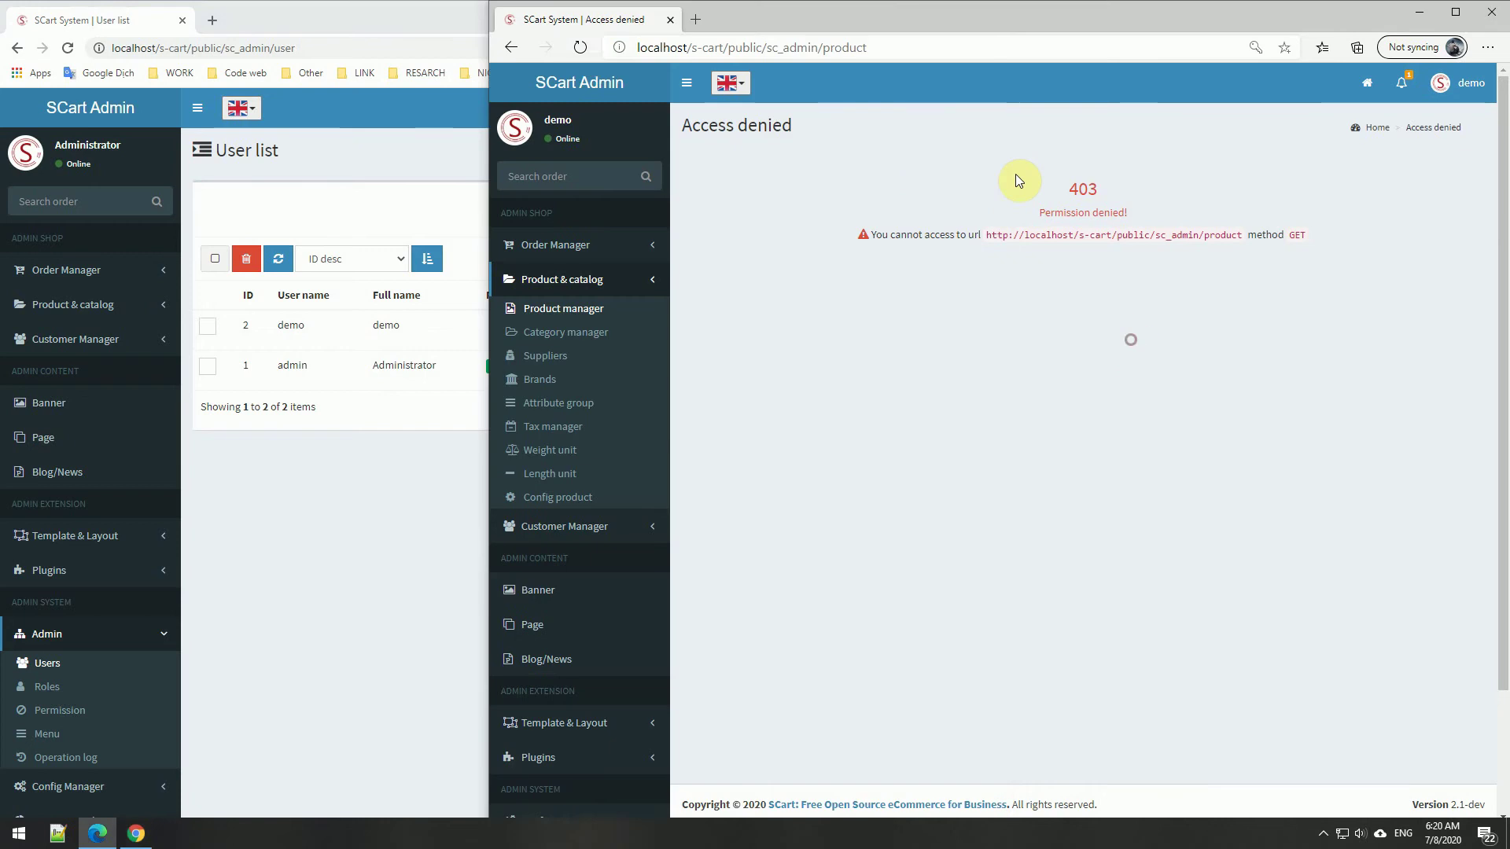
pyautogui.click(584, 49)
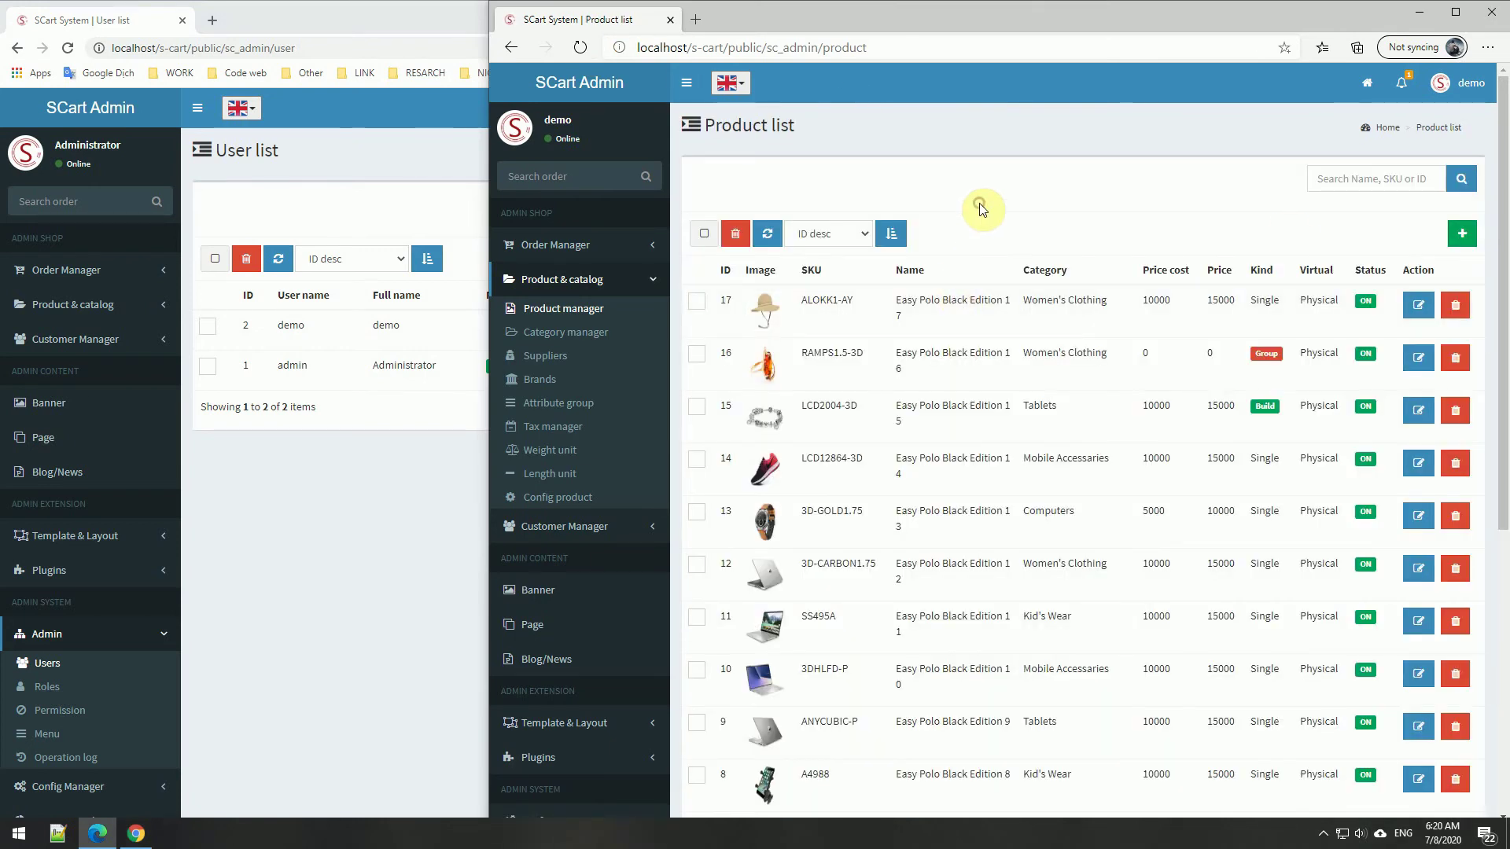
pyautogui.click(1455, 305)
pyautogui.click(1058, 492)
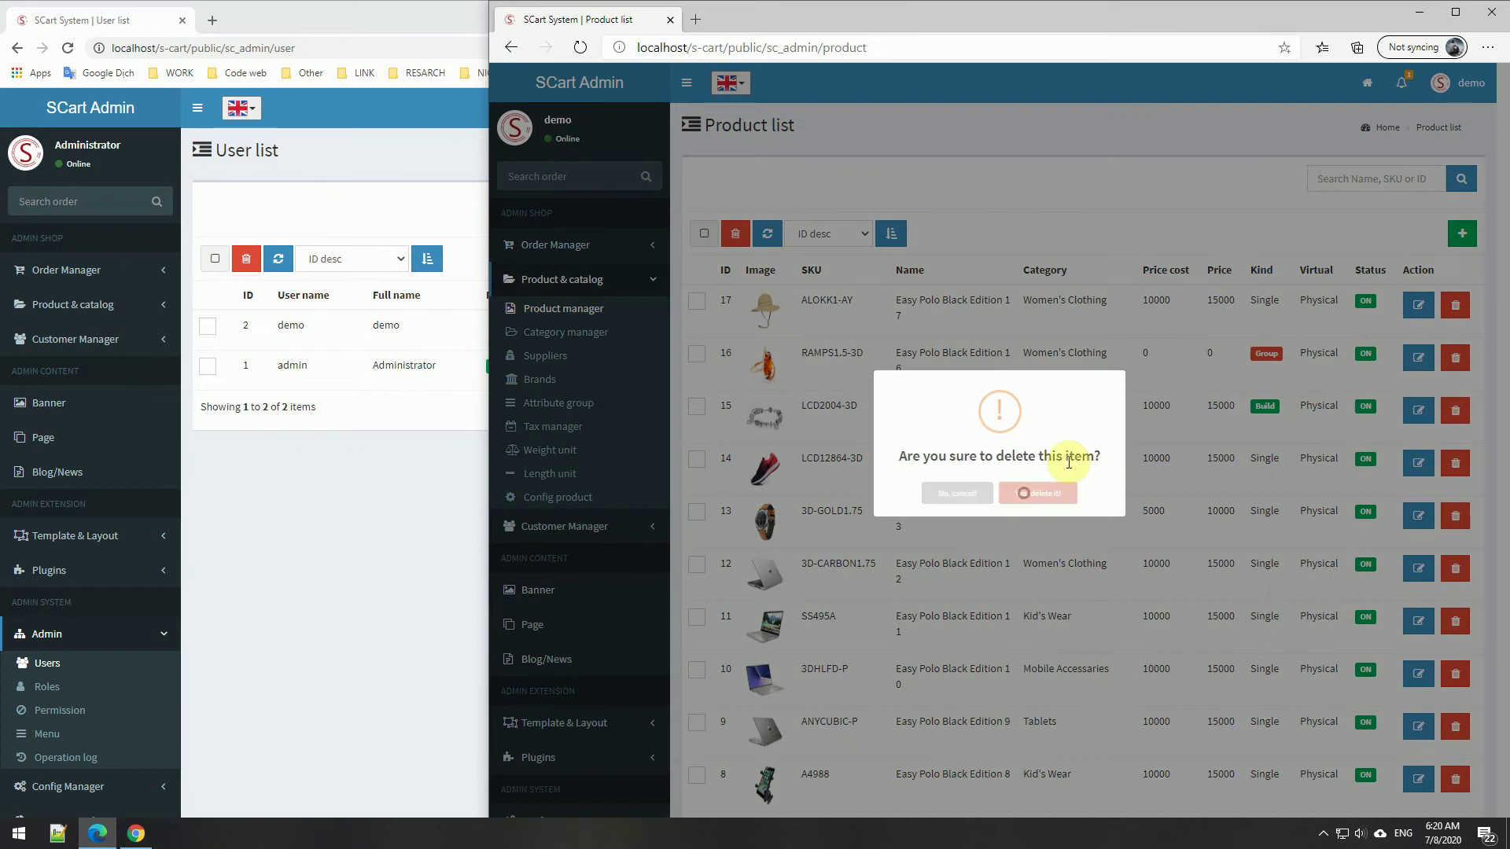
pyautogui.click(1015, 494)
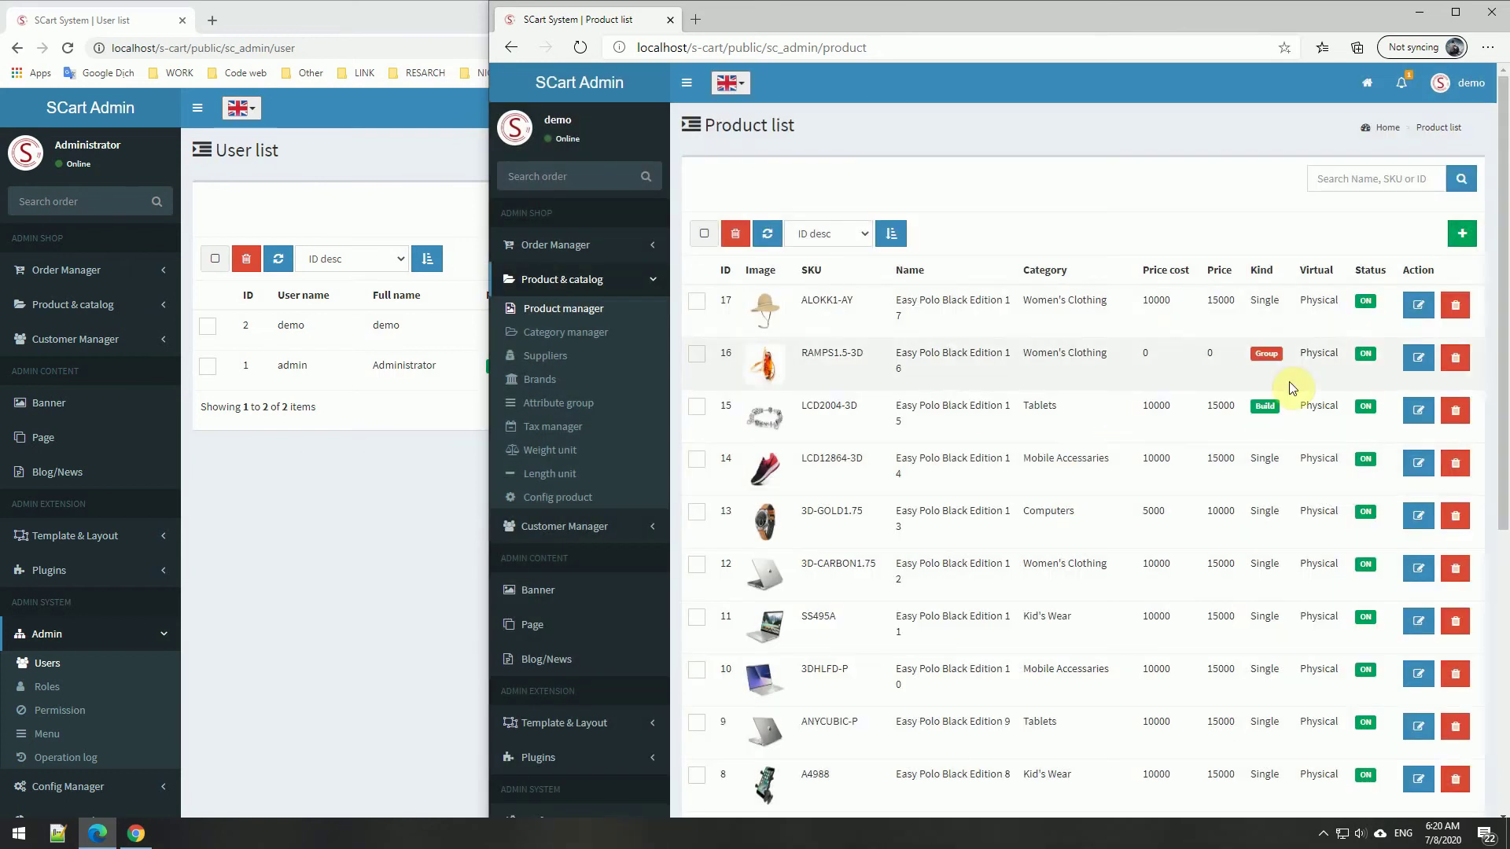
# Try to open product 17 for editing as demo and examine the URL and method in the access message.
pyautogui.click(1419, 305)
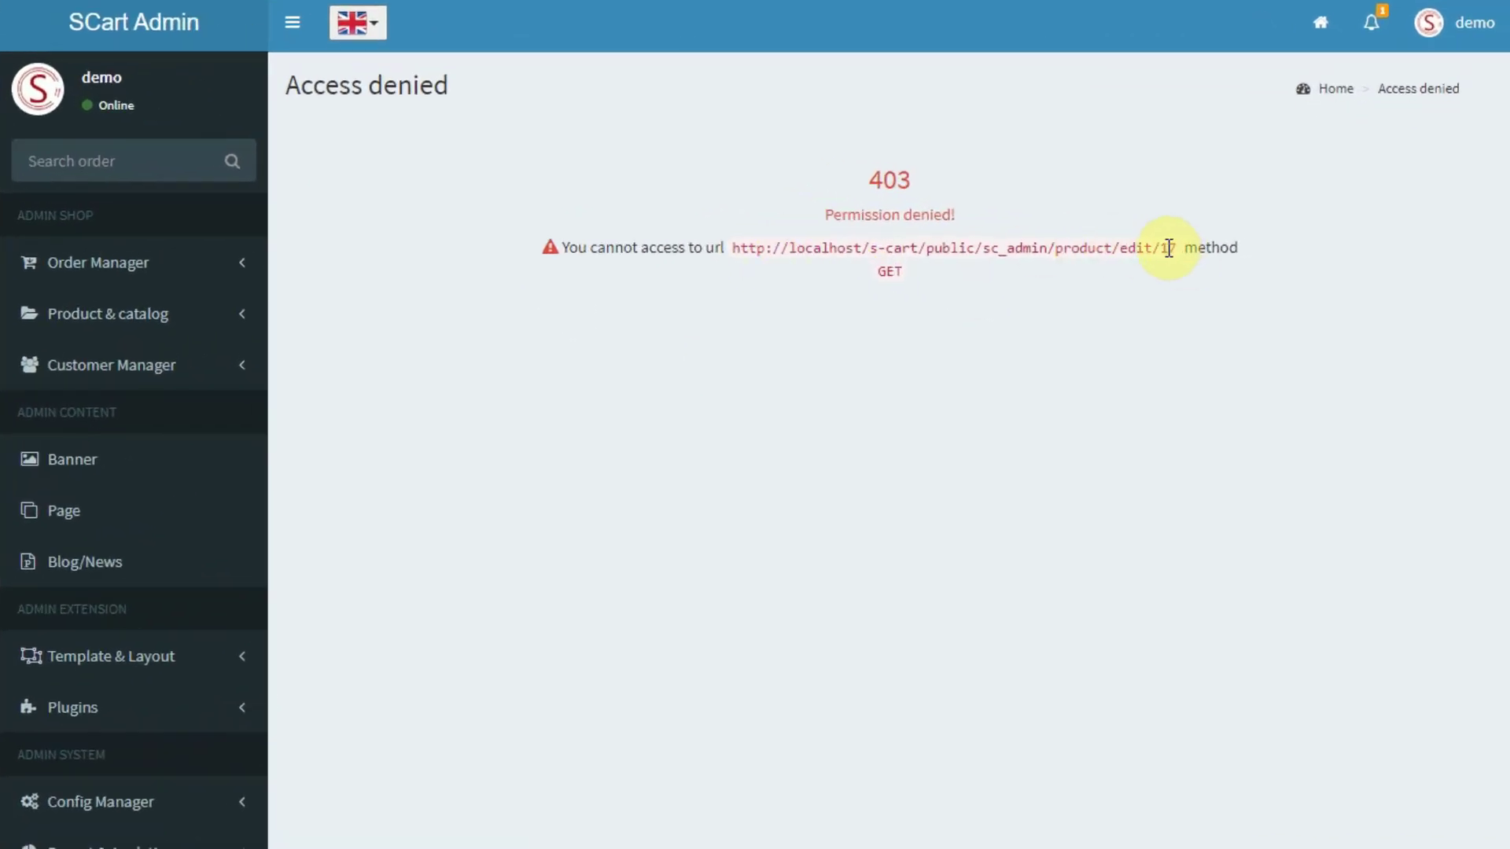
pyautogui.moveTo(1171, 244); pyautogui.dragTo(1047, 245)
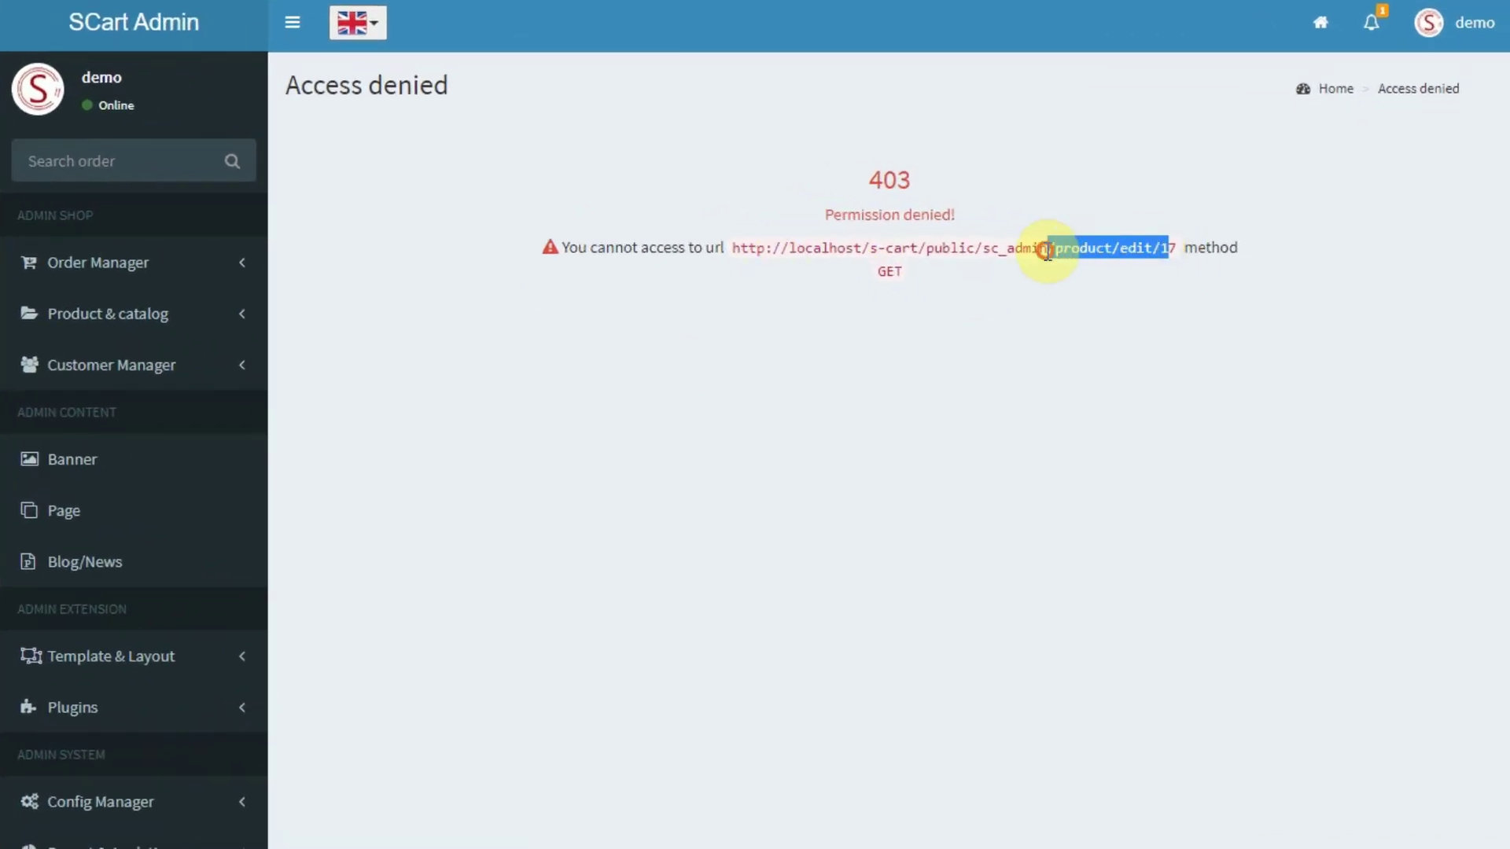
pyautogui.tripleClick(878, 272)
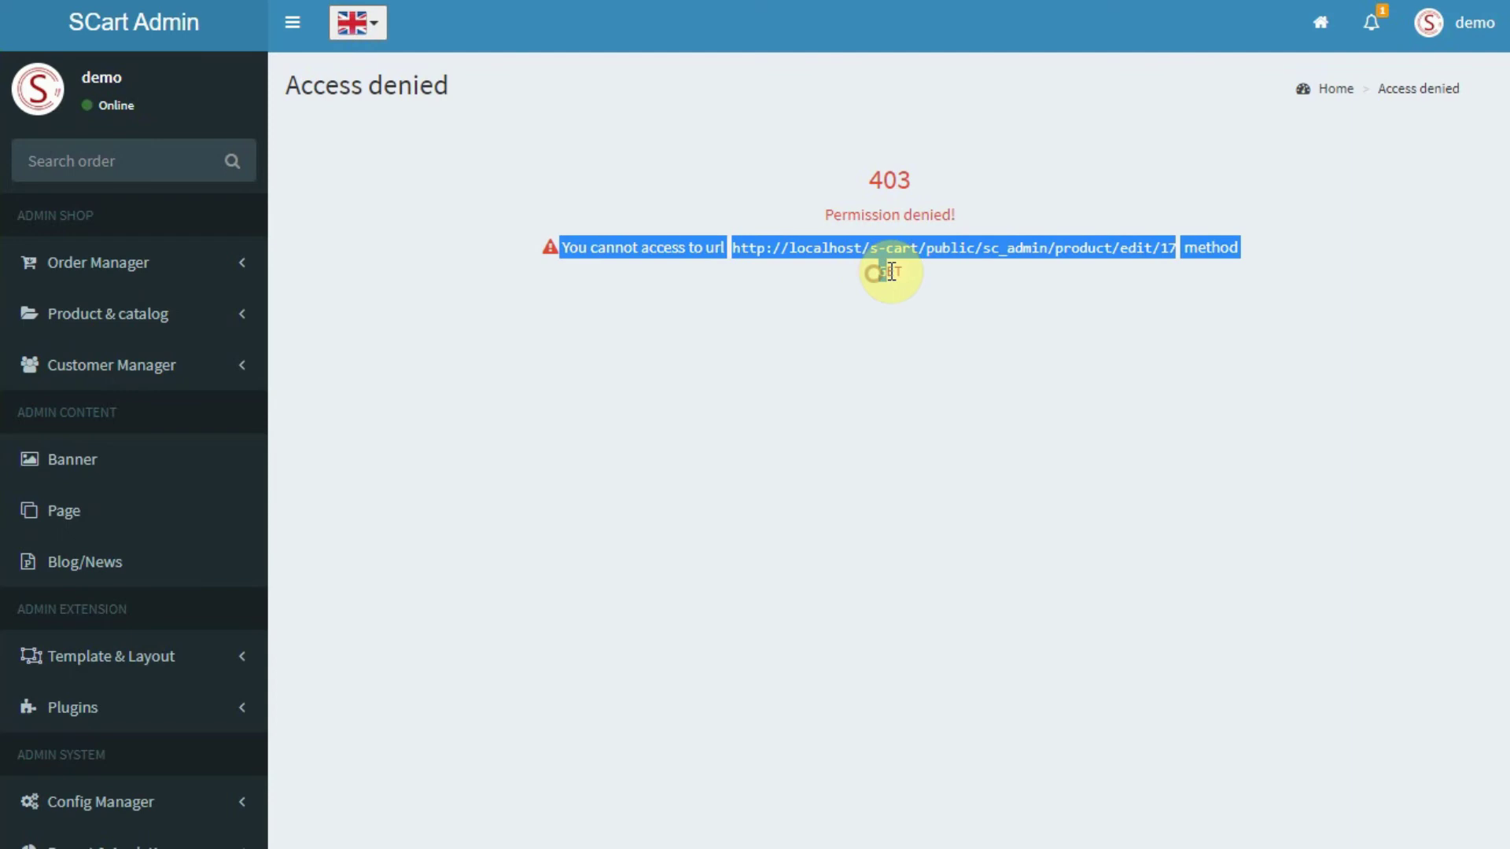
pyautogui.click(882, 271)
pyautogui.doubleClick(887, 272)
# Switch to the administrator's Chrome window and start a new permission with the name product edit view and the slug product.edit.view.
pyautogui.click(79, 621)
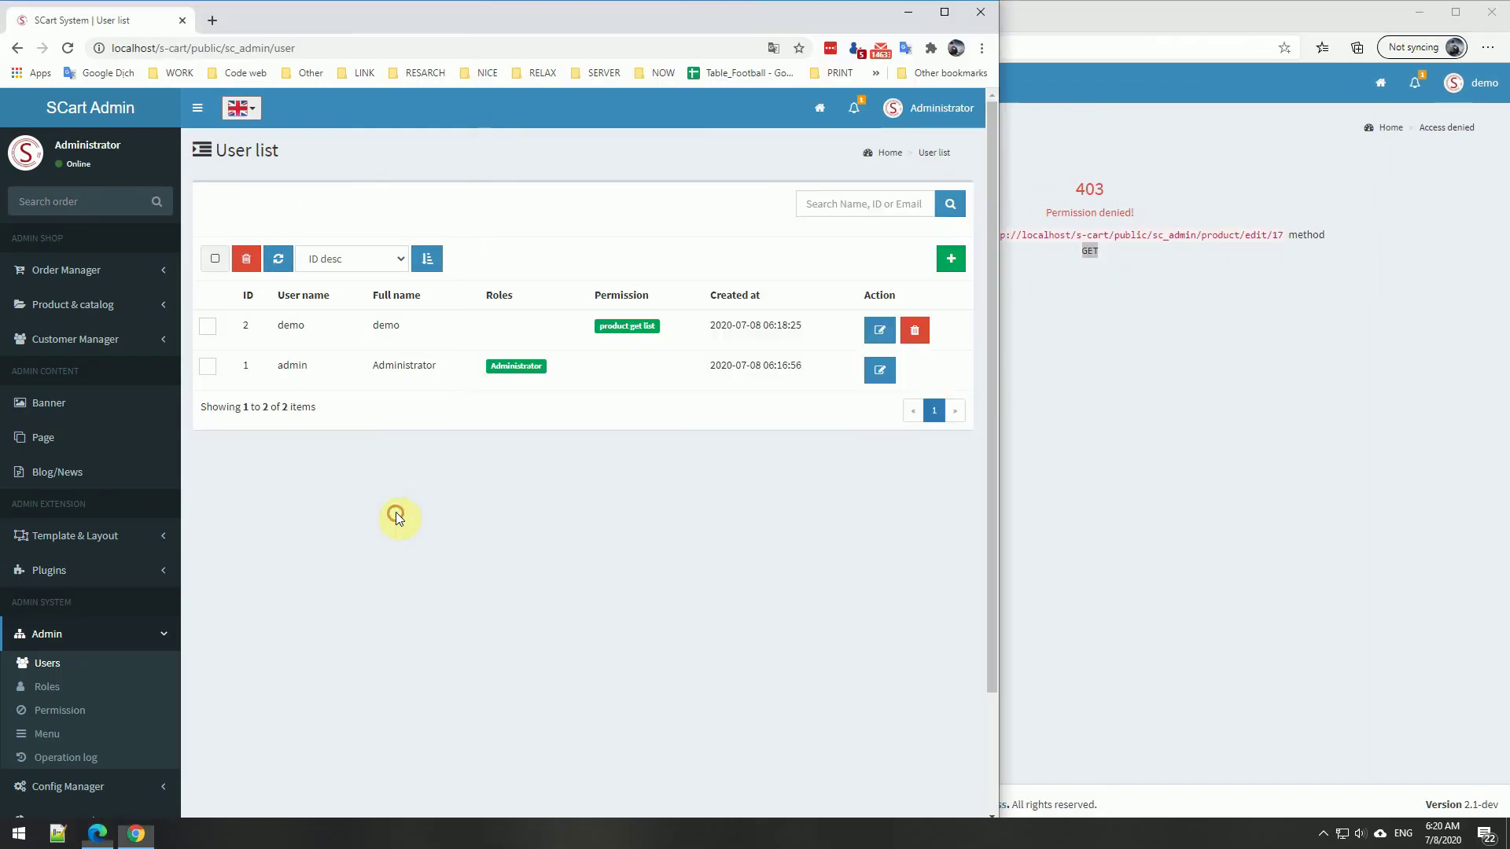
pyautogui.click(73, 712)
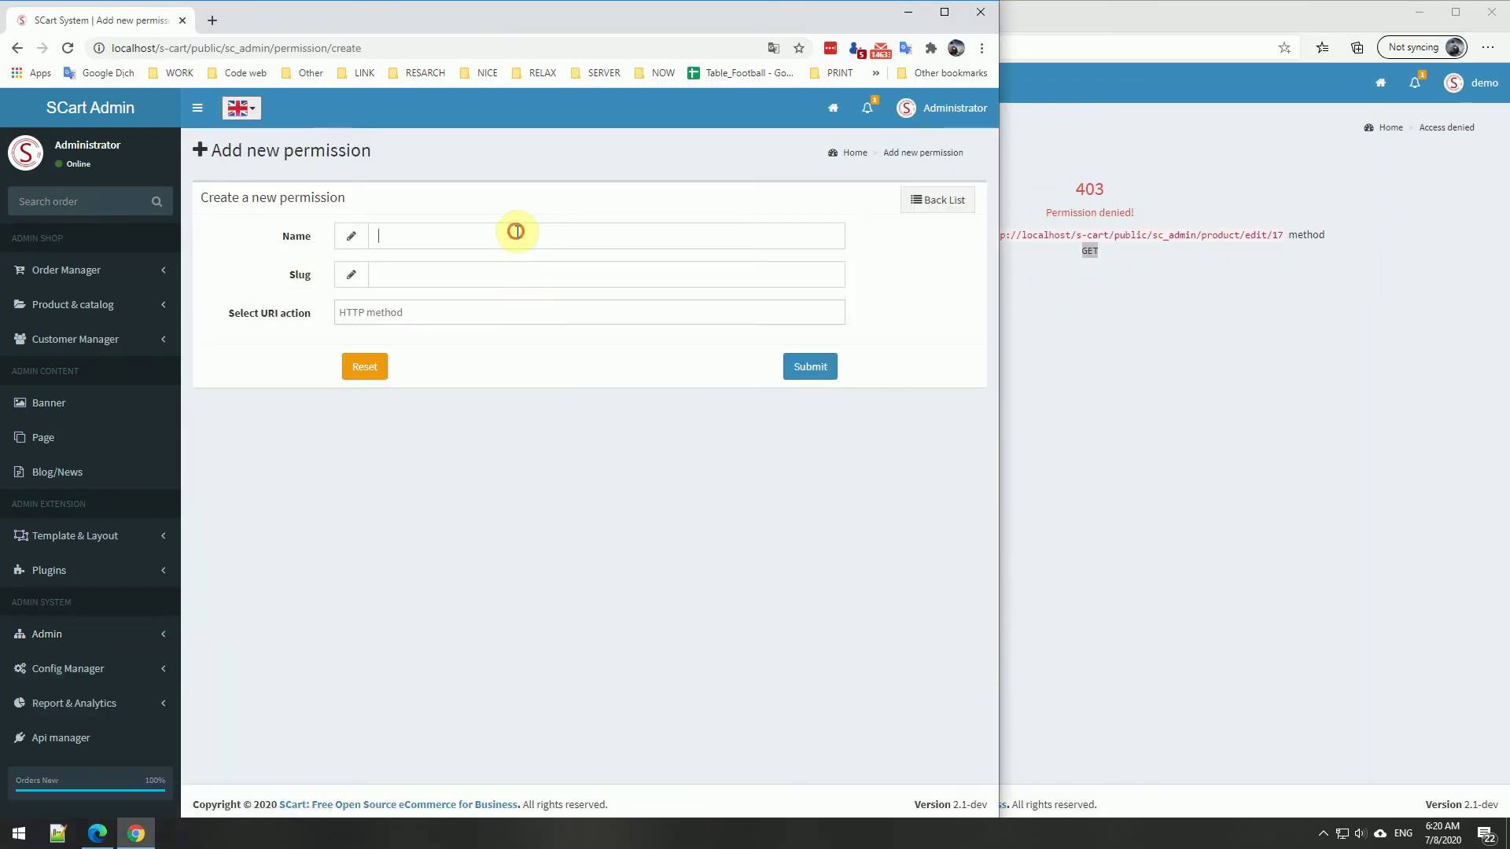
pyautogui.click(518, 233)
pyautogui.write('prod')
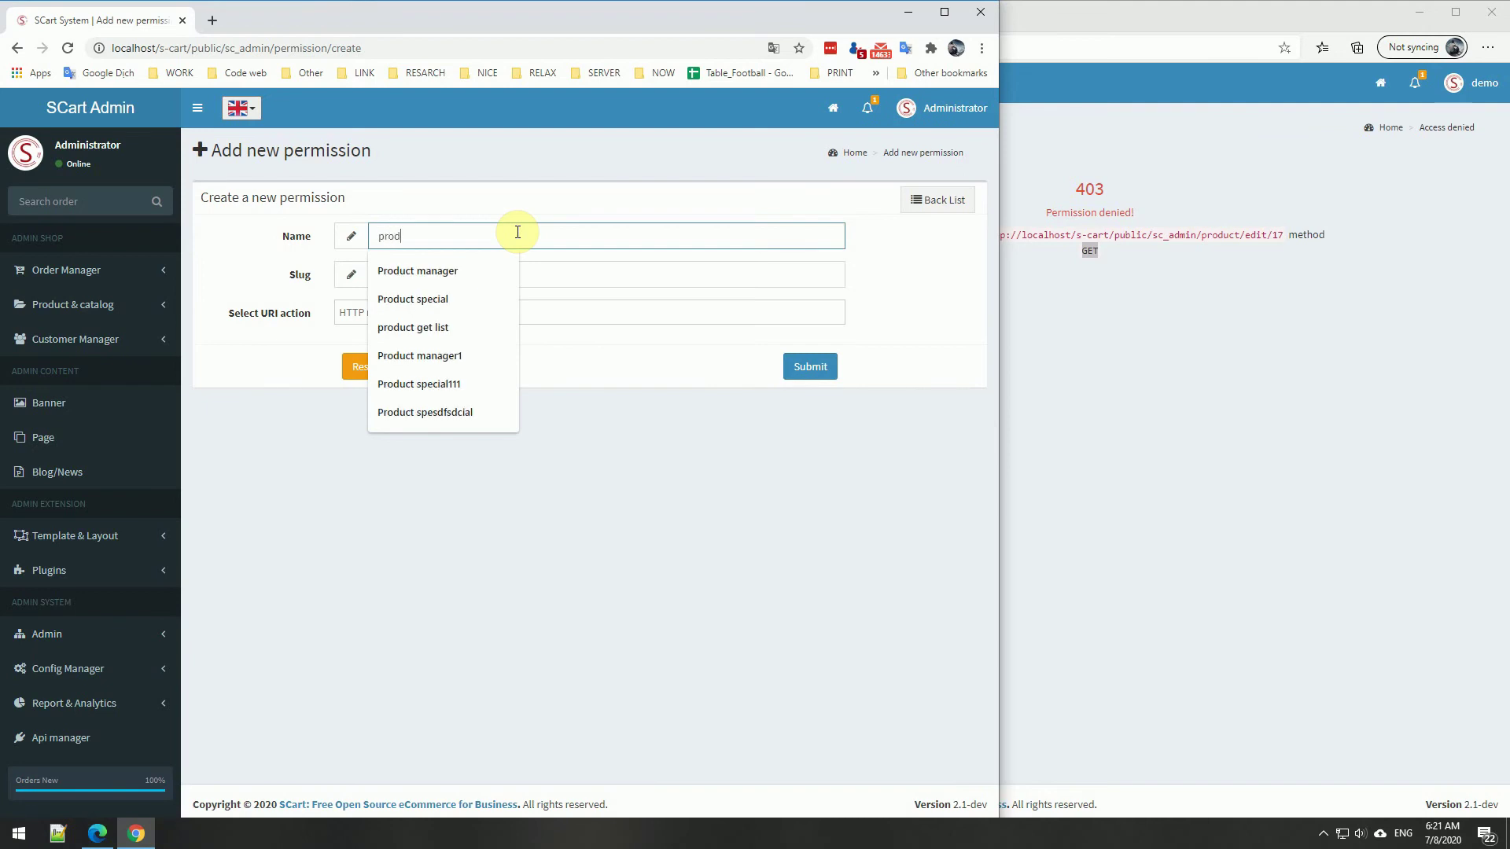
pyautogui.write('uct edit view')
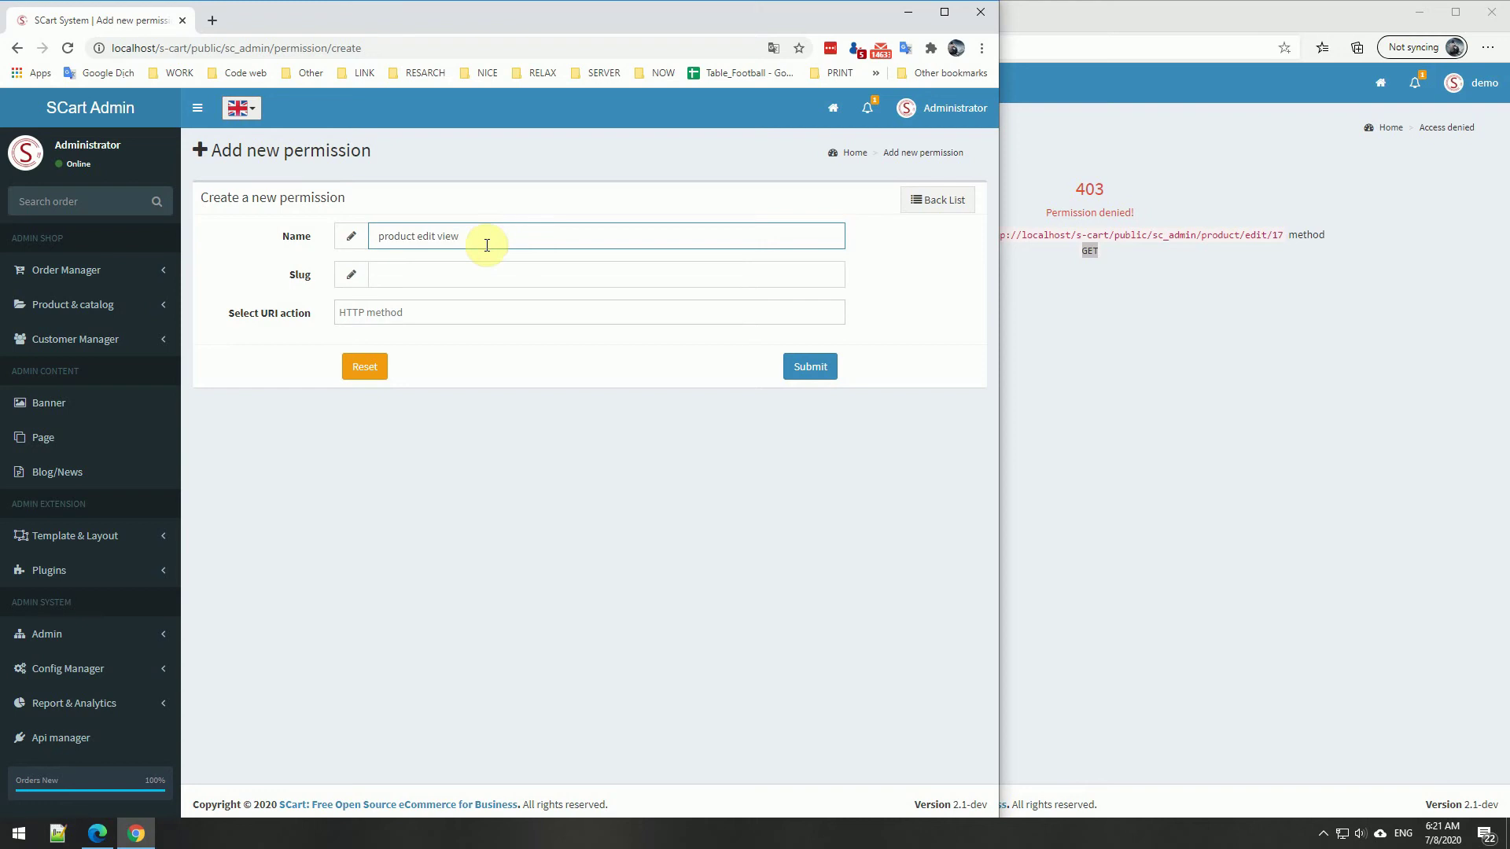
pyautogui.click(424, 276)
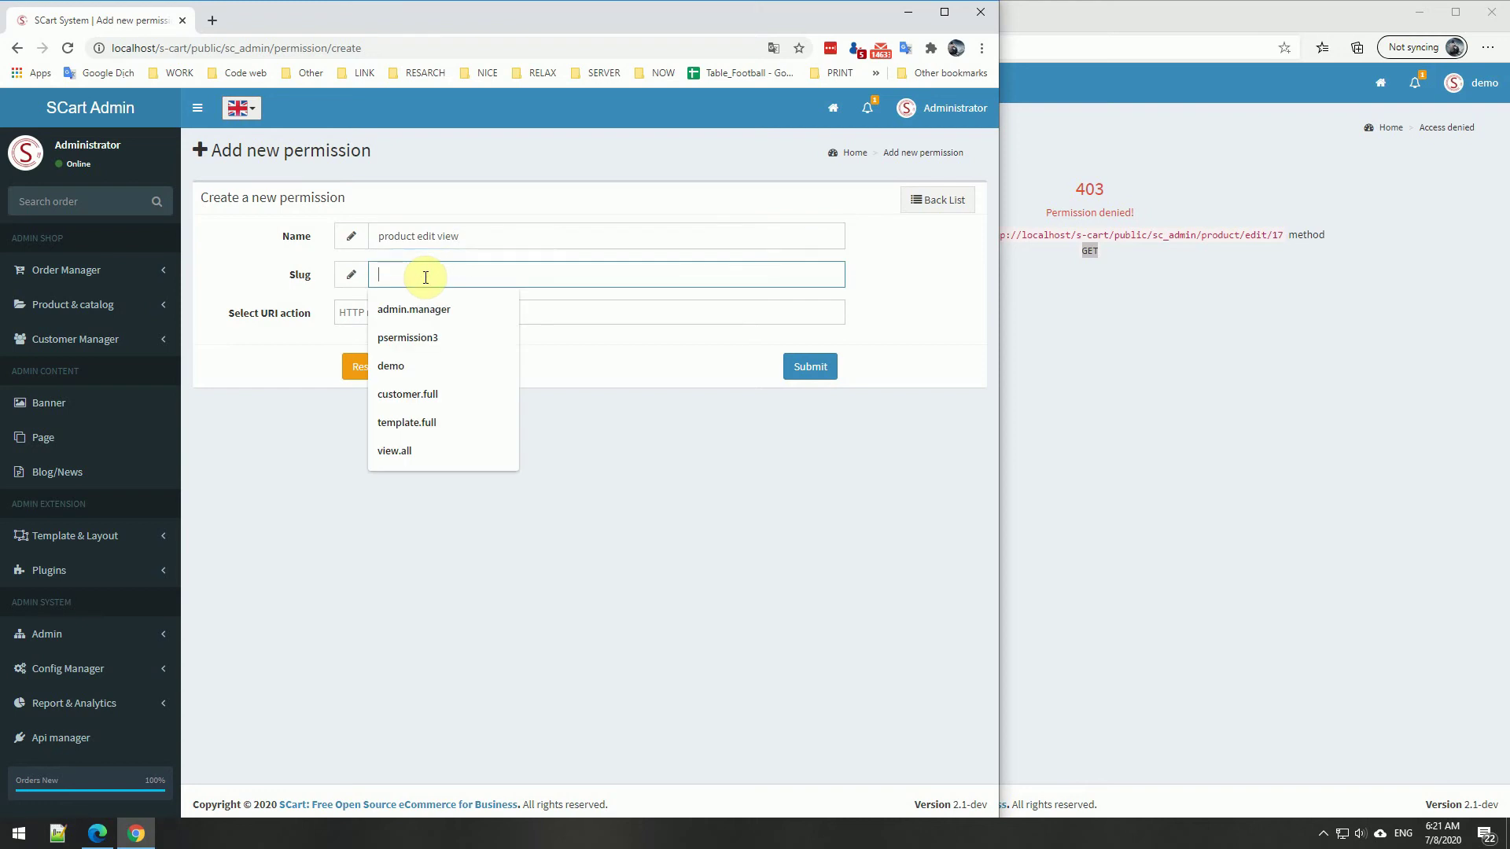
pyautogui.write('product.edit.view')
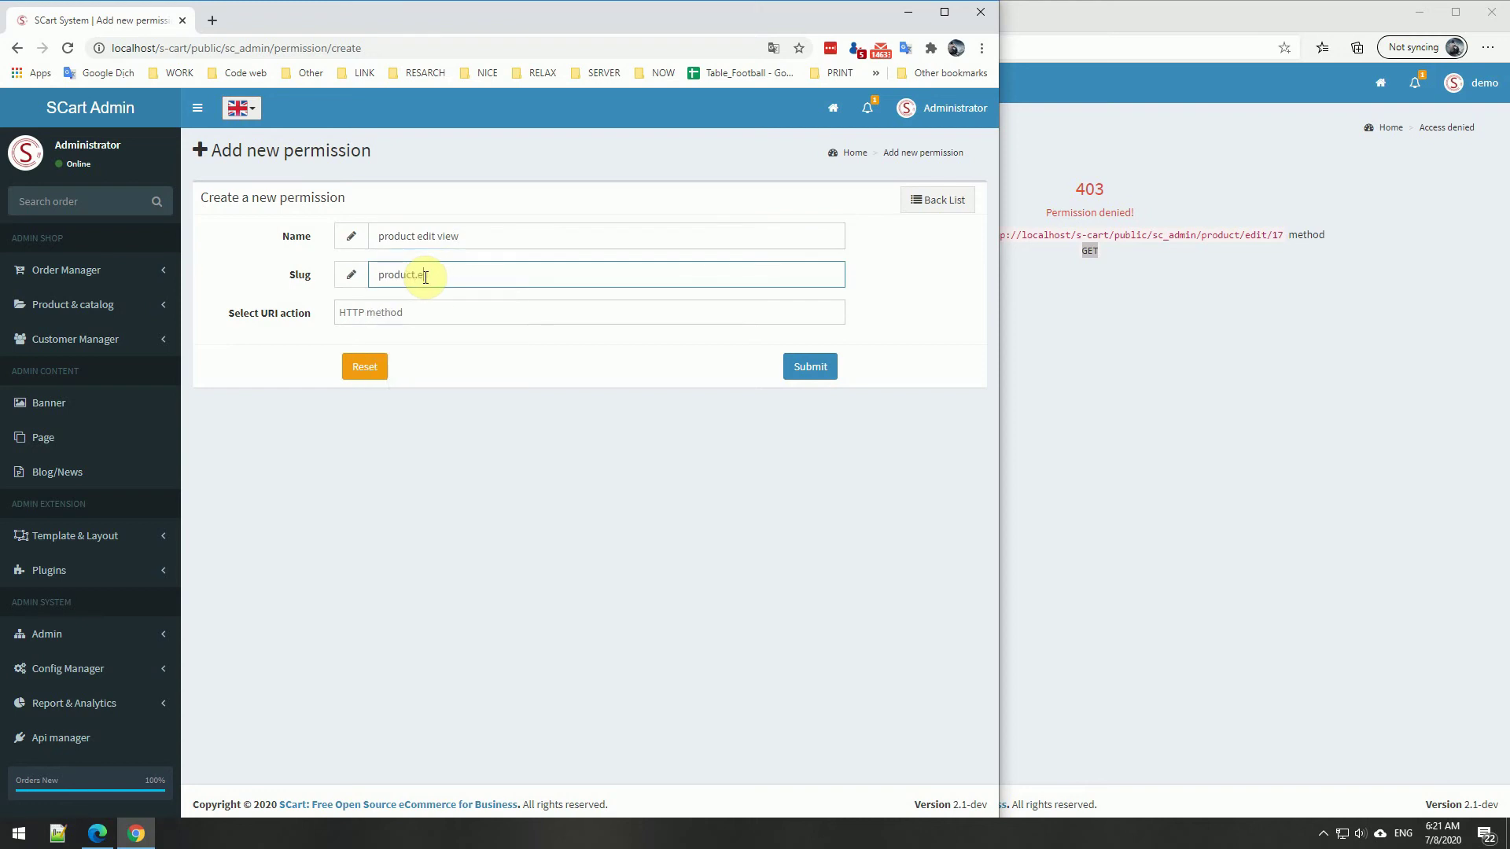
# Give the permission the URI action GET::sc_admin/product/edit/{id} and submit it.
pyautogui.click(398, 314)
pyautogui.write('product')
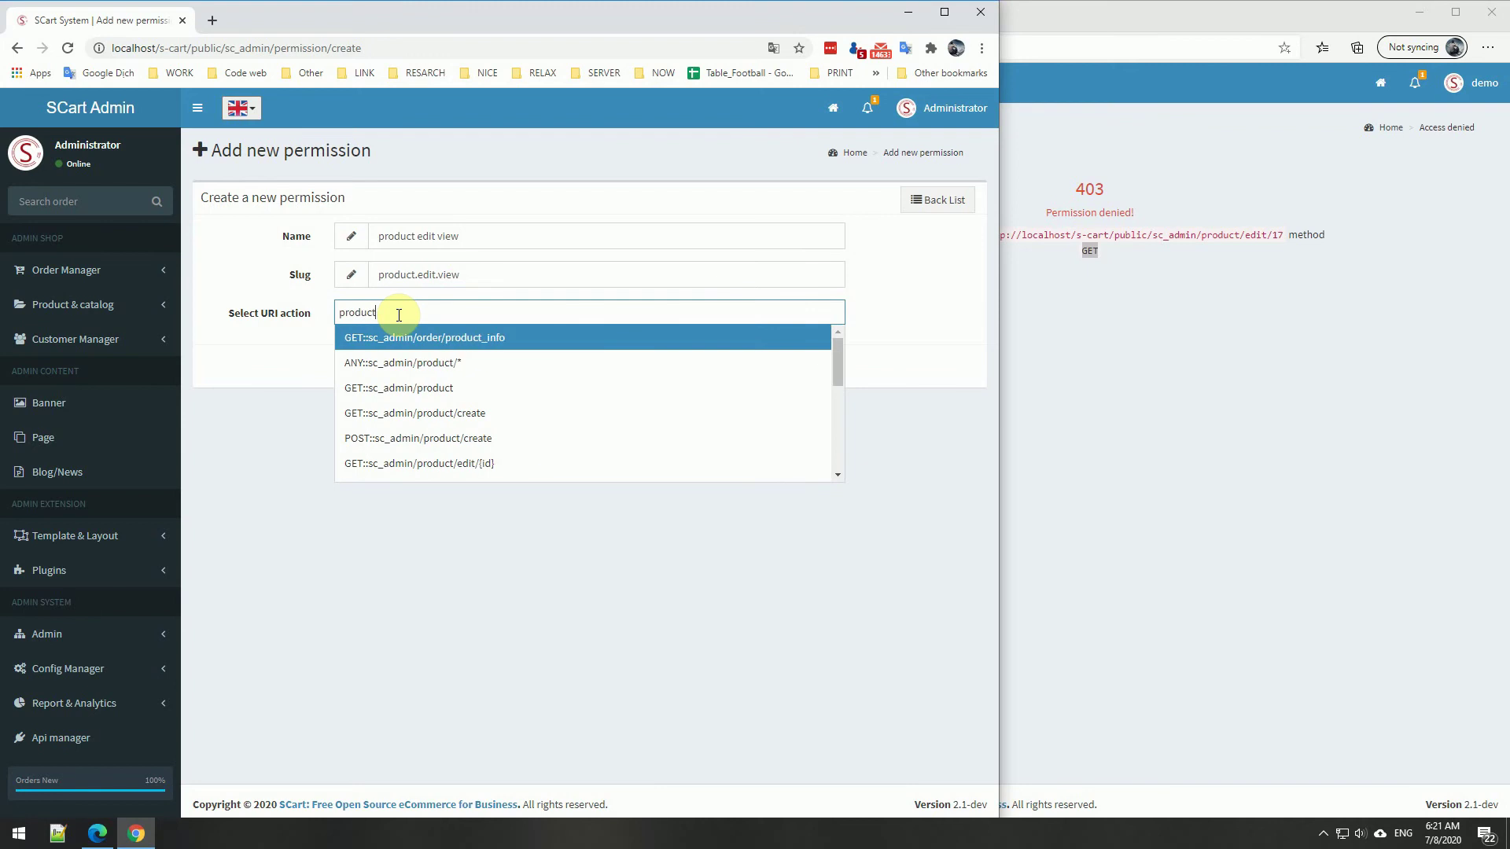
pyautogui.click(470, 465)
pyautogui.click(805, 382)
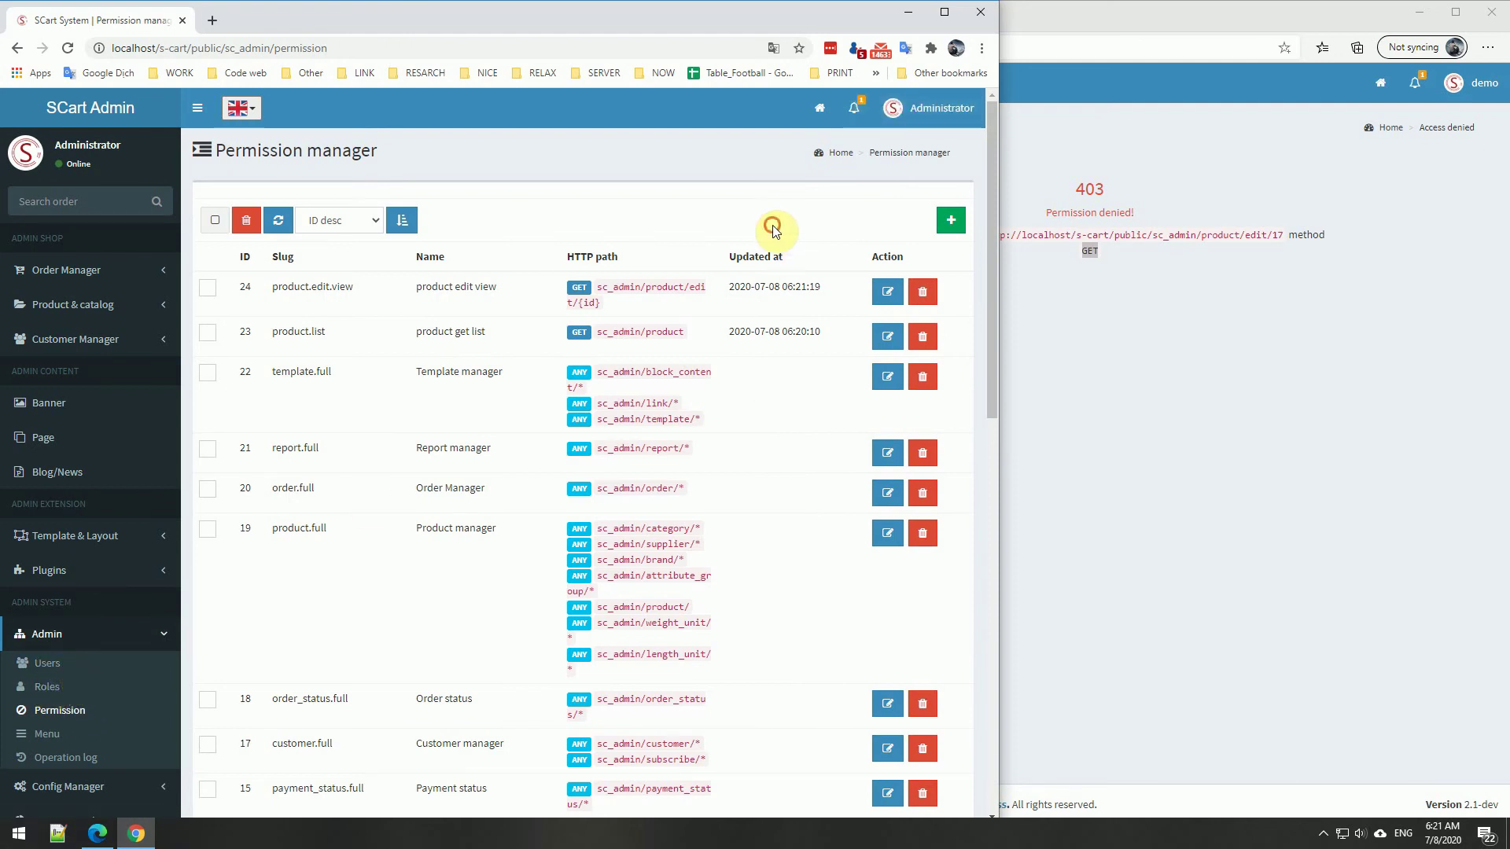
# Add the product edit view permission to the demo user and submit the user form.
pyautogui.click(45, 663)
pyautogui.click(879, 329)
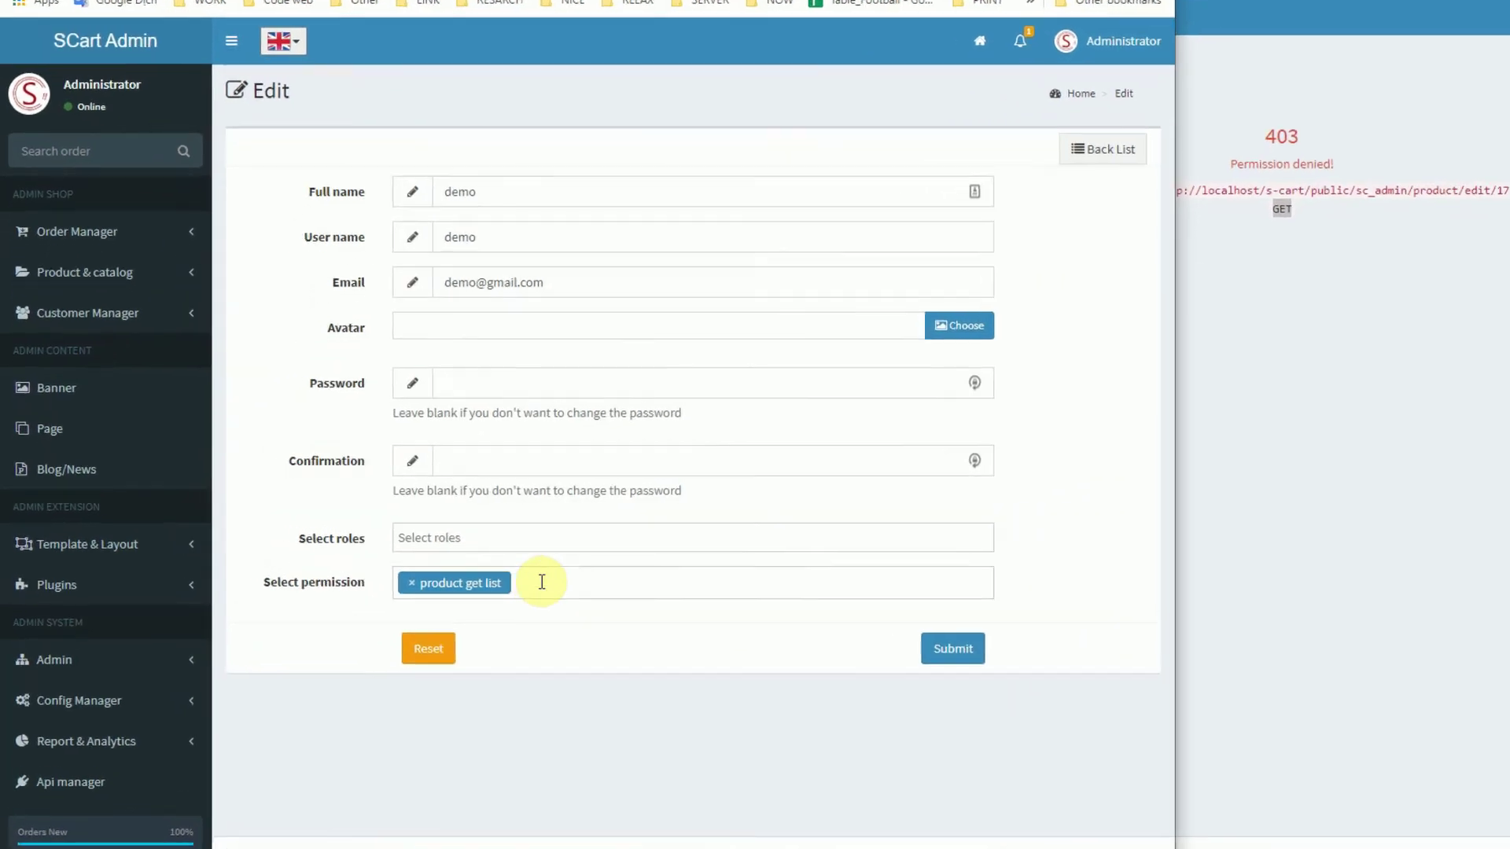
pyautogui.click(541, 582)
pyautogui.write('p')
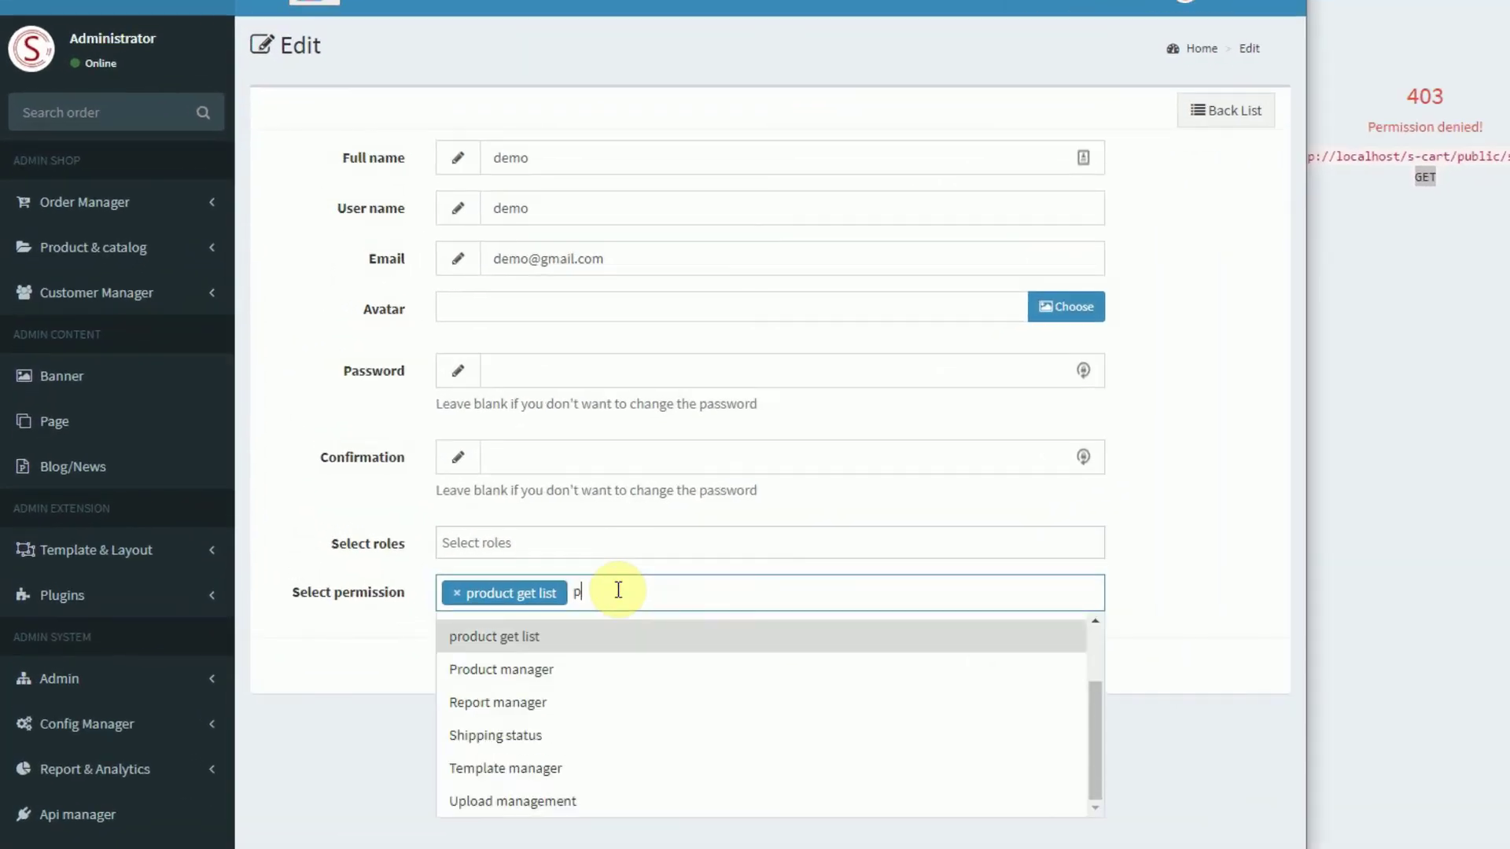
pyautogui.write('roduct')
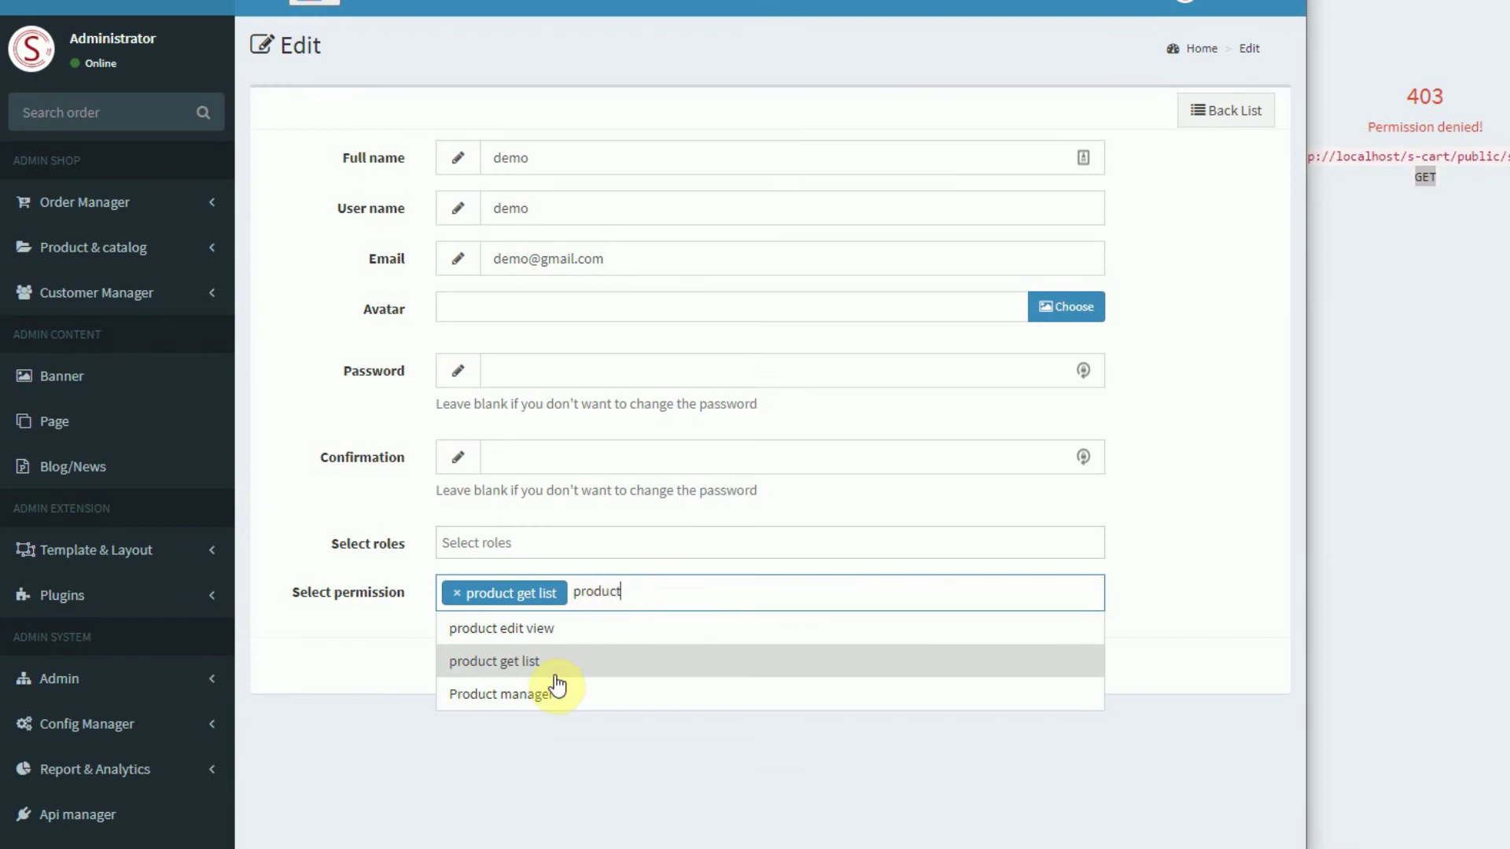
pyautogui.click(562, 633)
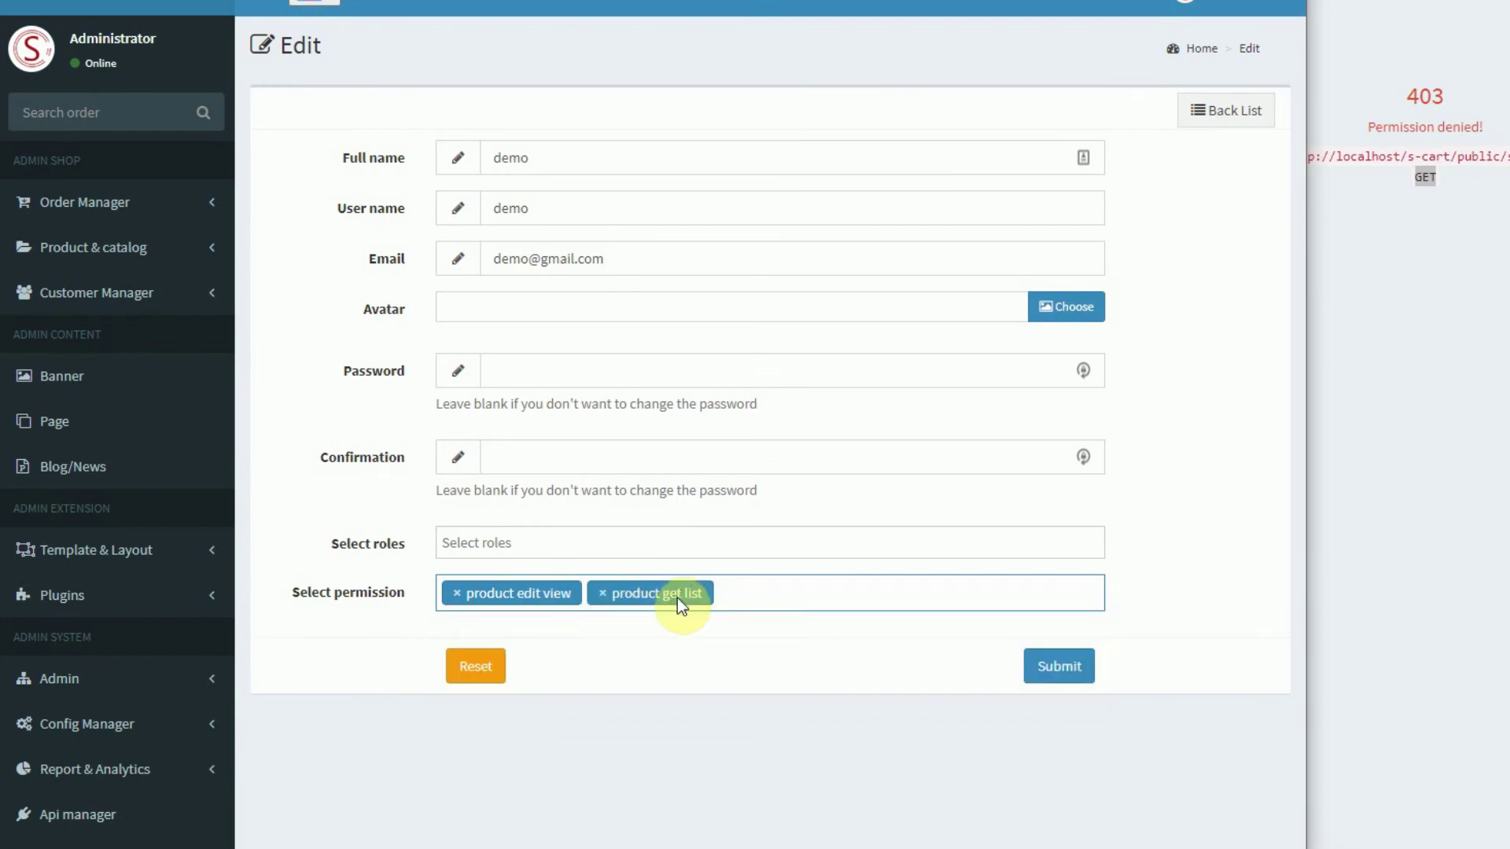
pyautogui.click(1038, 677)
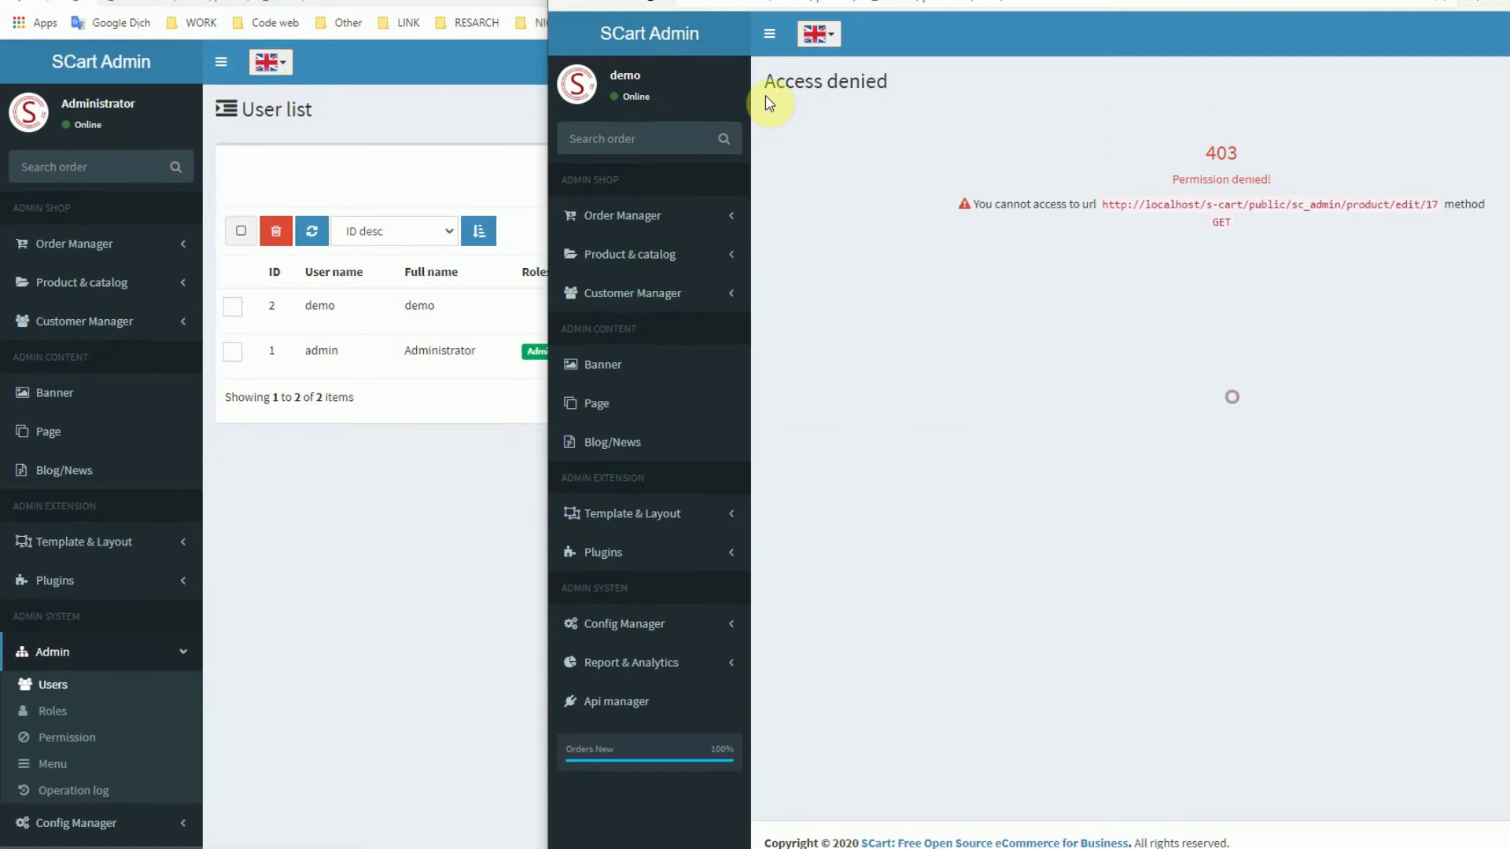
# Reload product 17's edit page in the demo user's Edge window, try submitting it, and examine the URL and method in the access message.
pyautogui.click(651, 0)
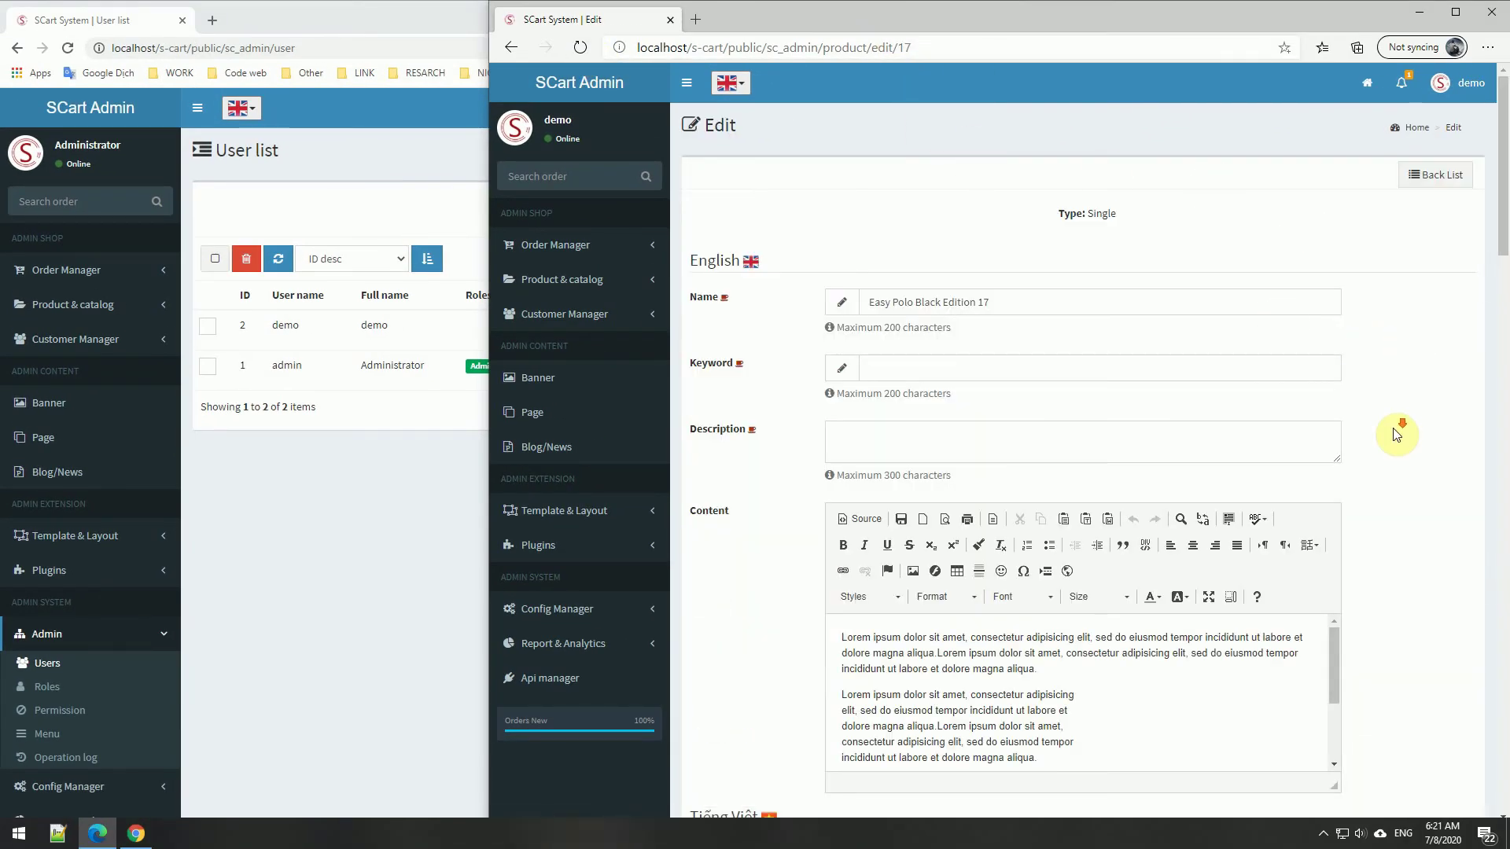
pyautogui.scroll(-20, 1396, 434)
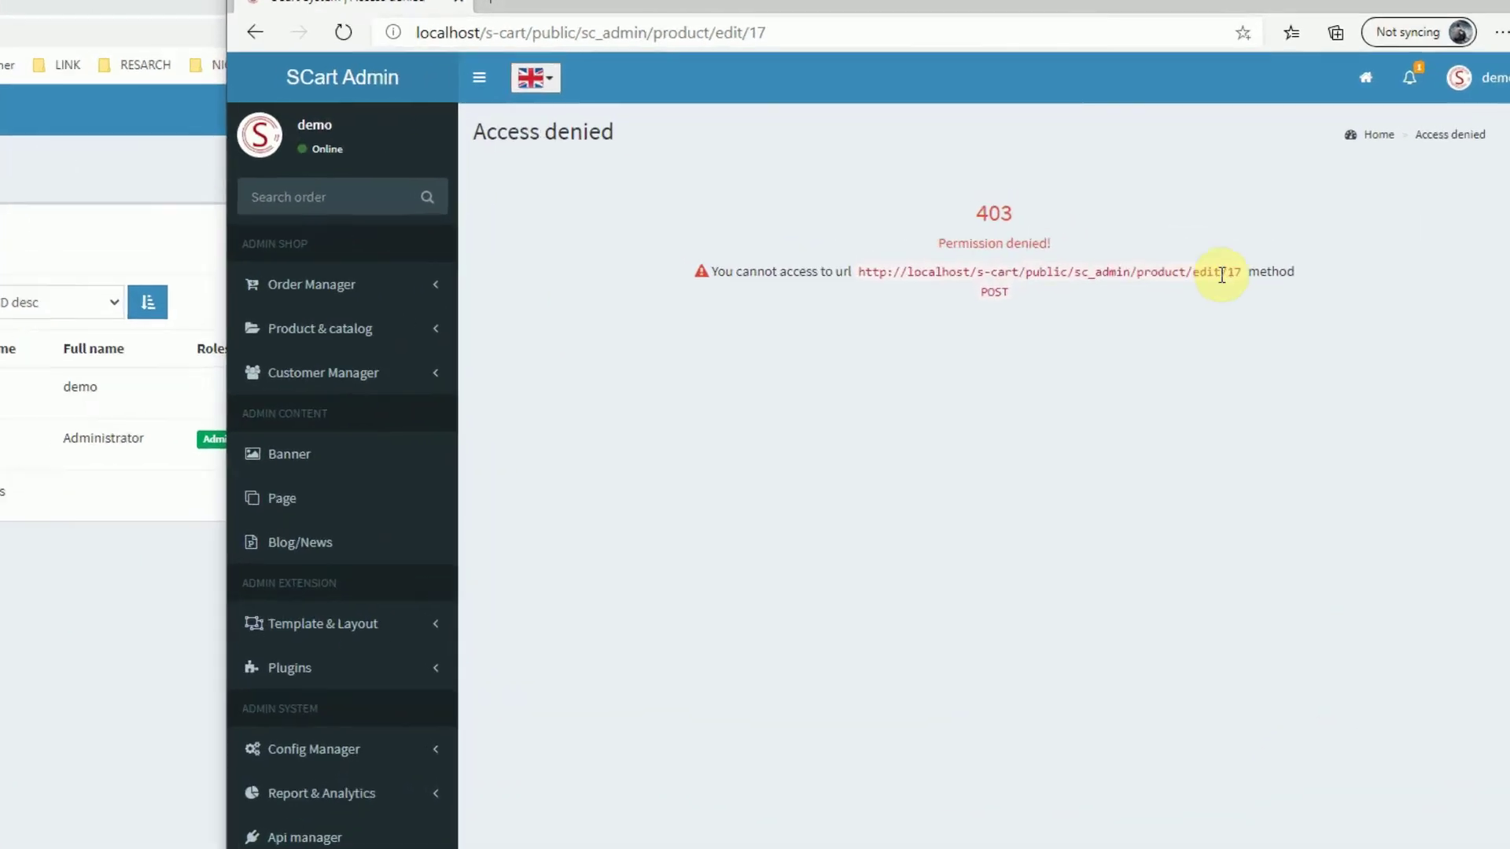
pyautogui.moveTo(1088, 304); pyautogui.dragTo(1204, 303)
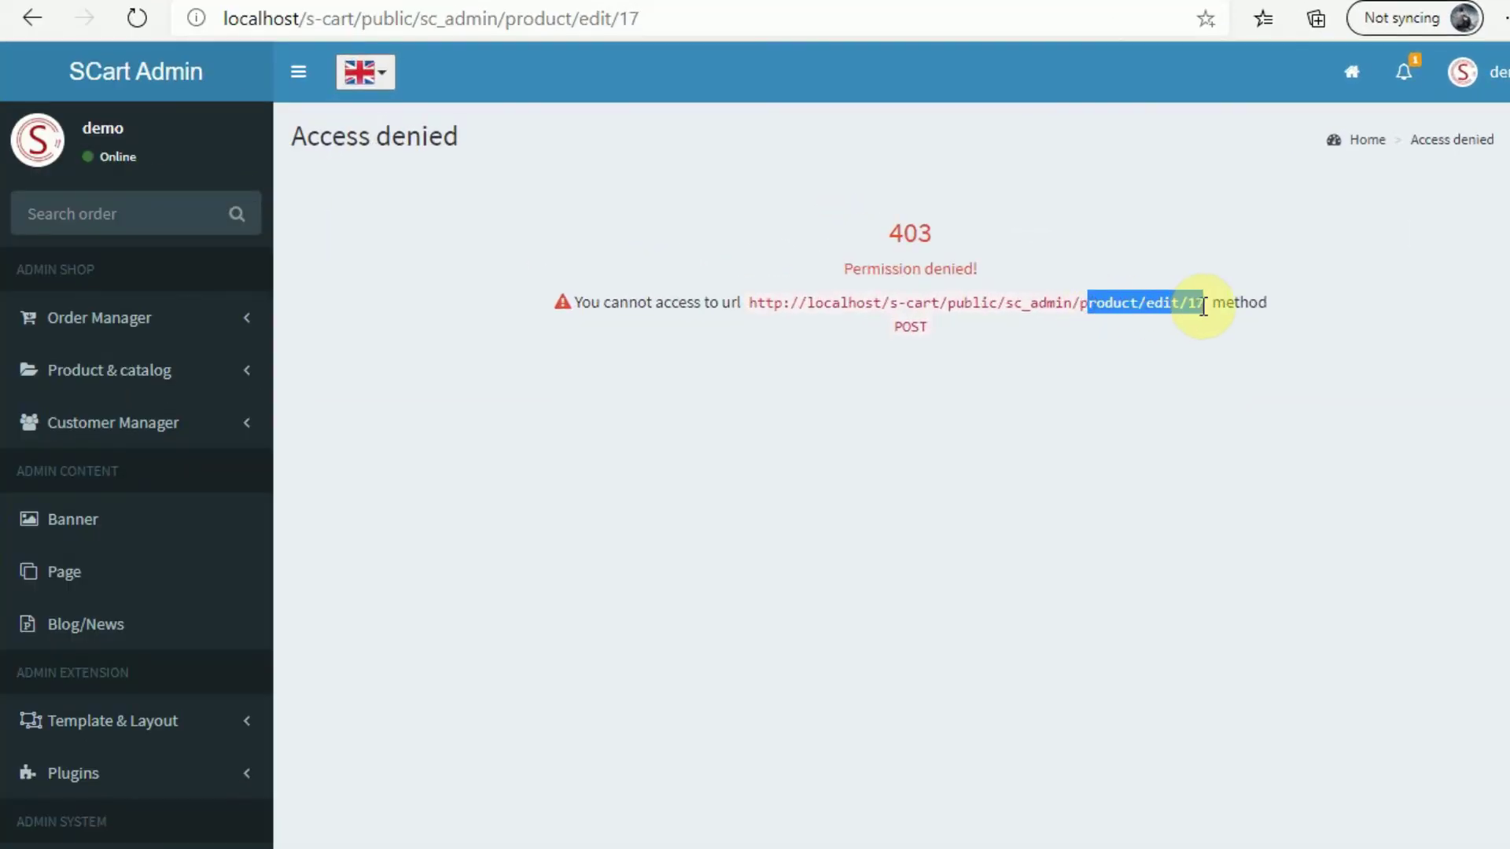
pyautogui.click(902, 324)
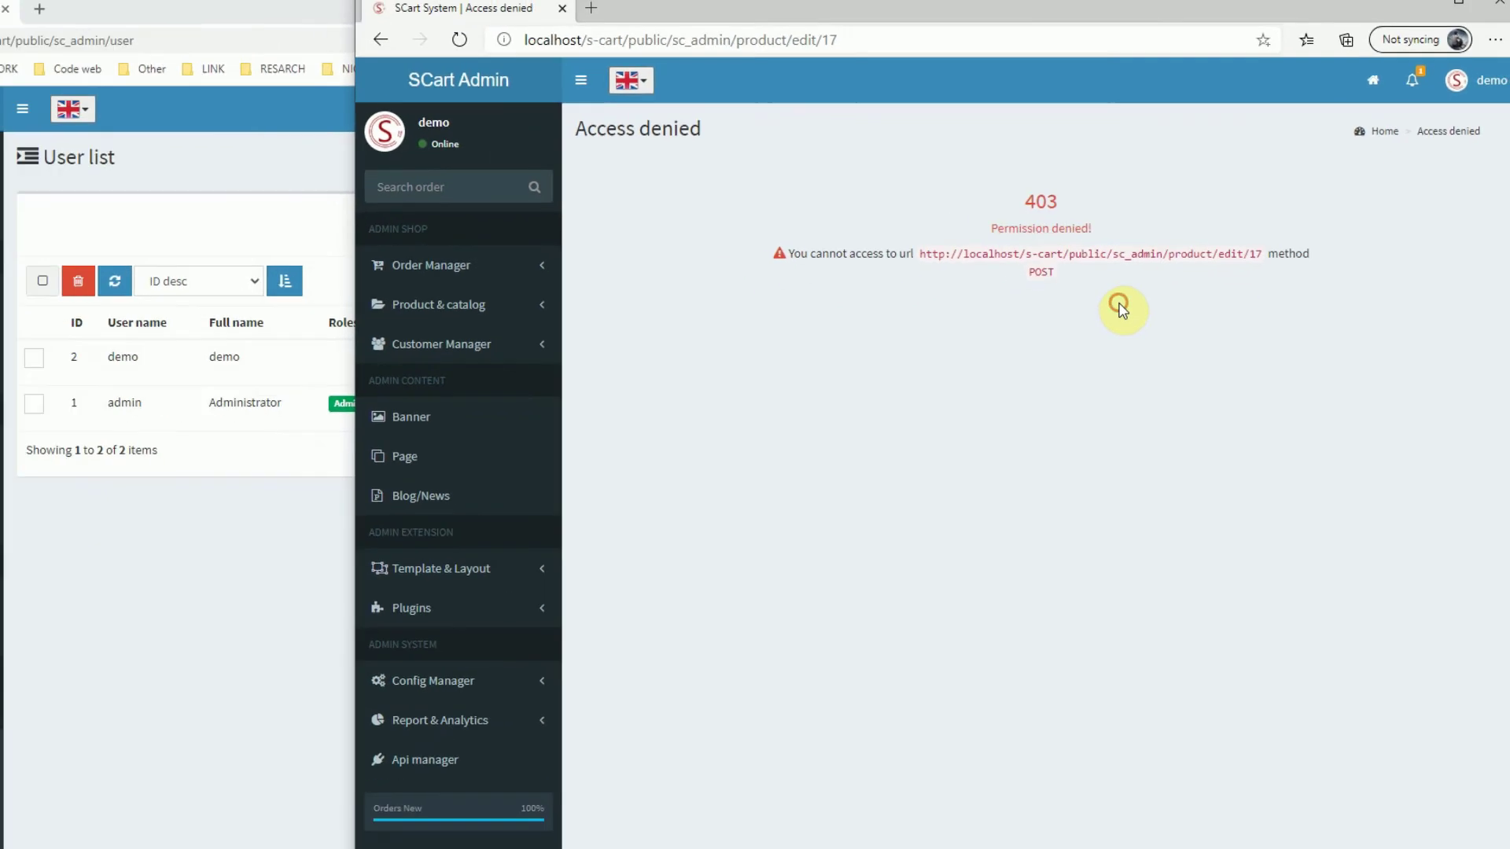
# Switch to the administrator's Chrome window and start another permission with the name product edit post and the slug product.edit.post.
pyautogui.click(437, 540)
pyautogui.click(58, 710)
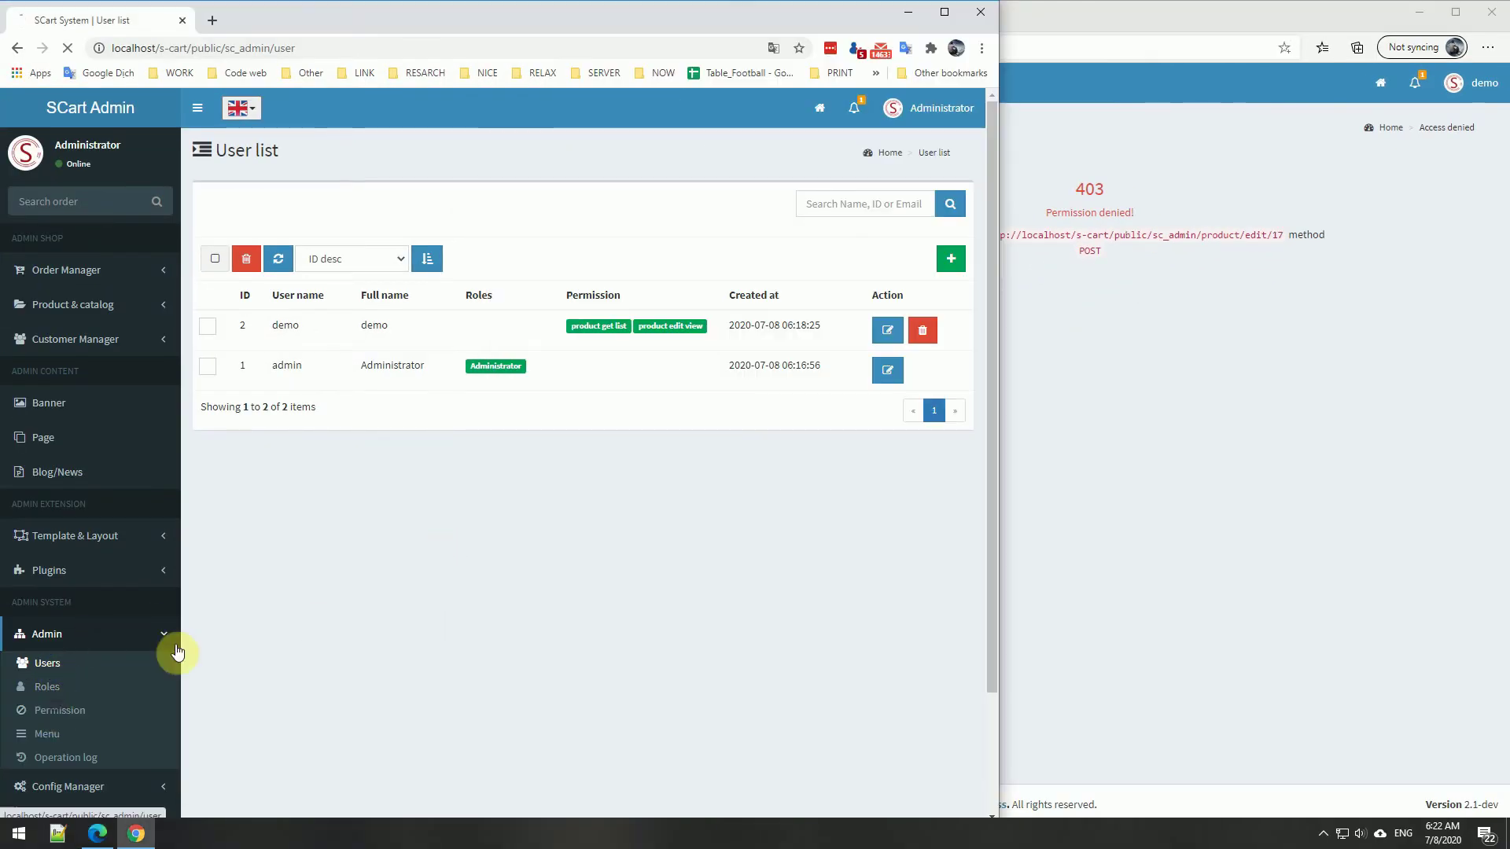
pyautogui.click(951, 220)
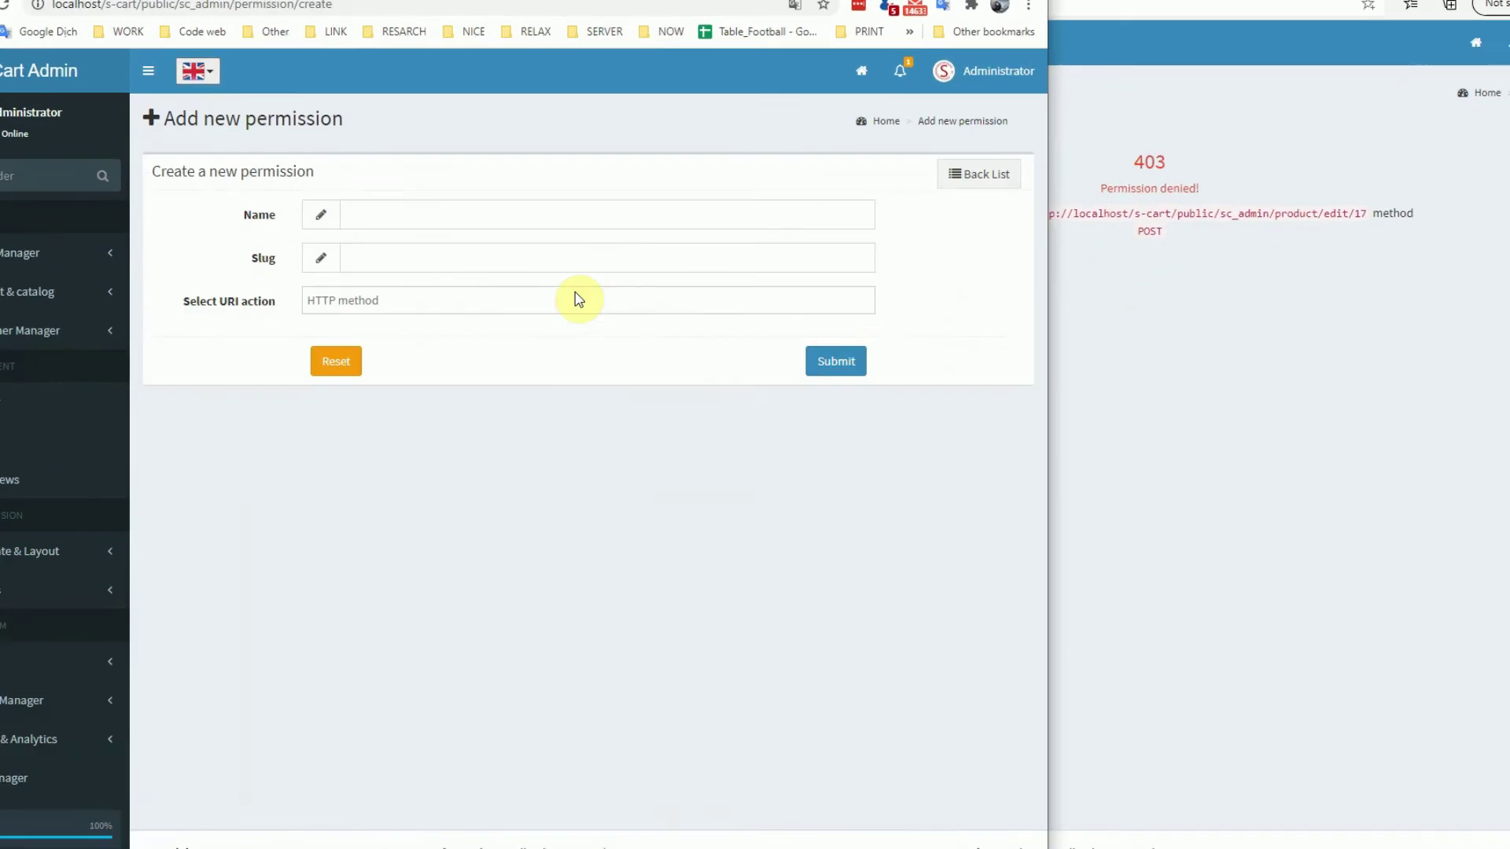
pyautogui.click(429, 175)
pyautogui.write('product edit post')
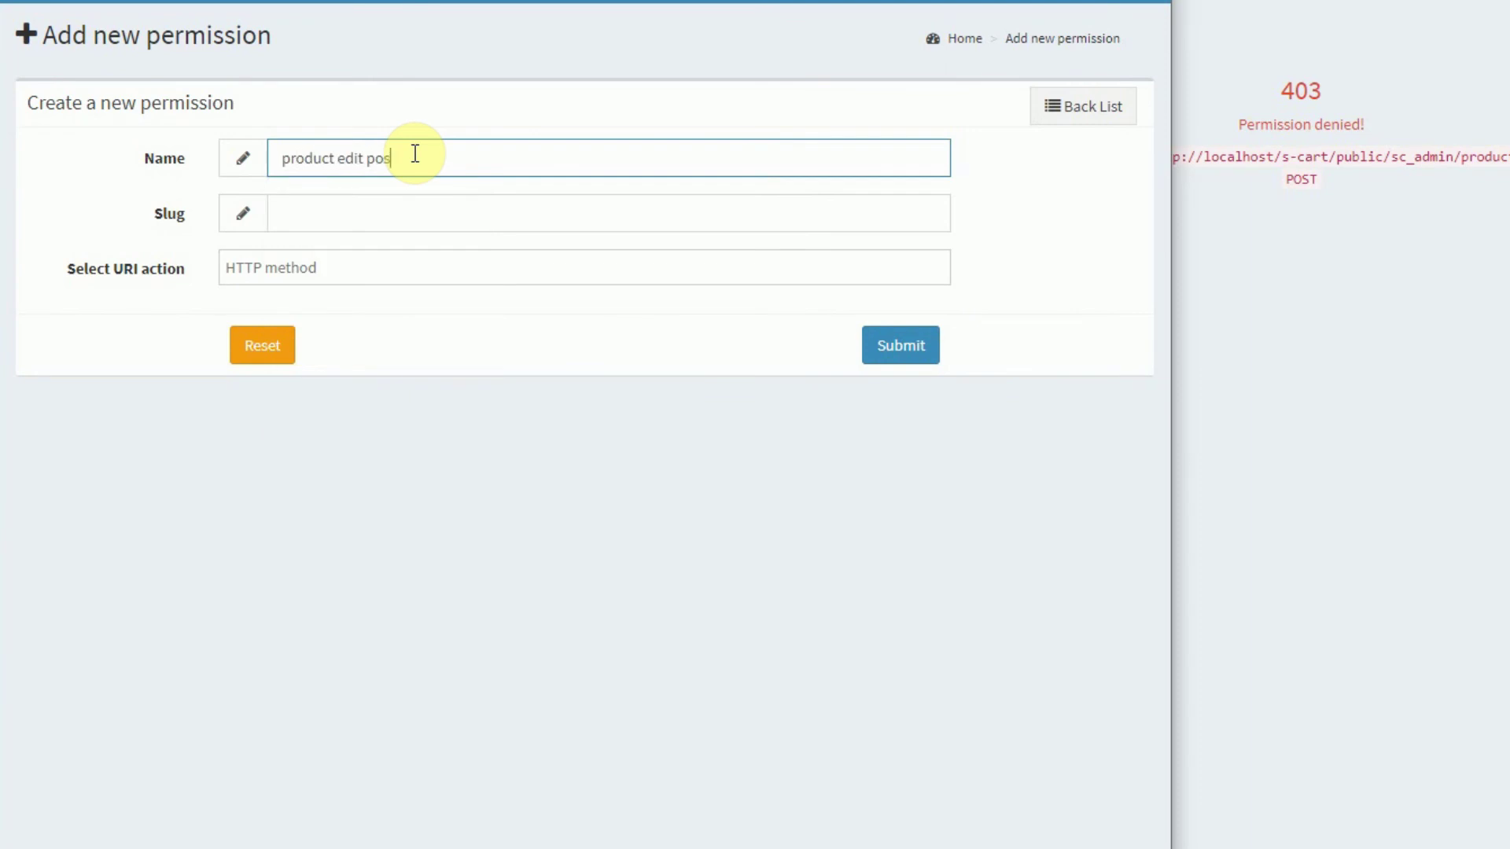
pyautogui.click(364, 213)
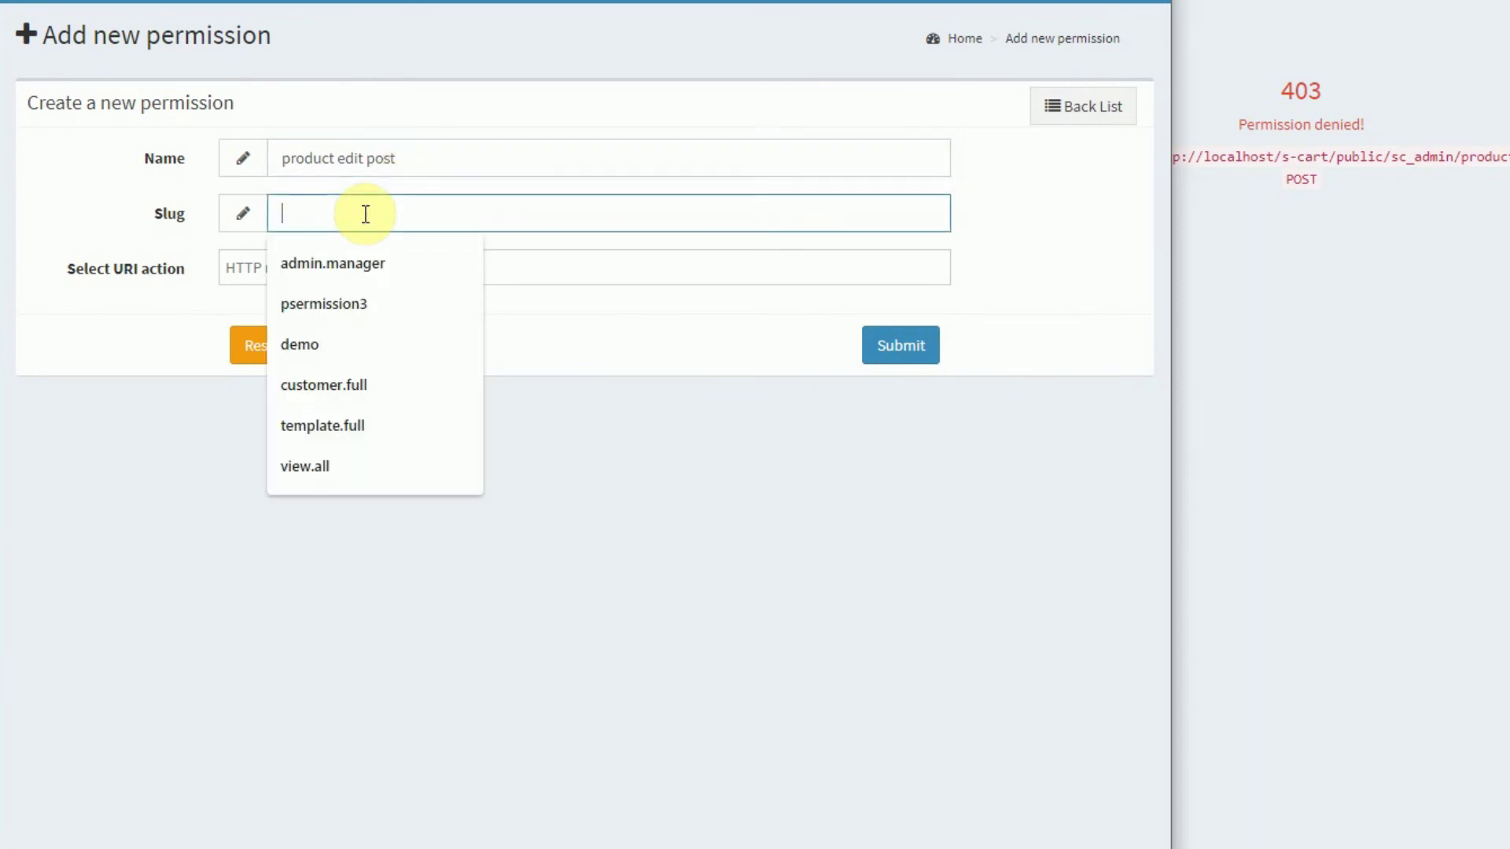
pyautogui.write('product.edit.post')
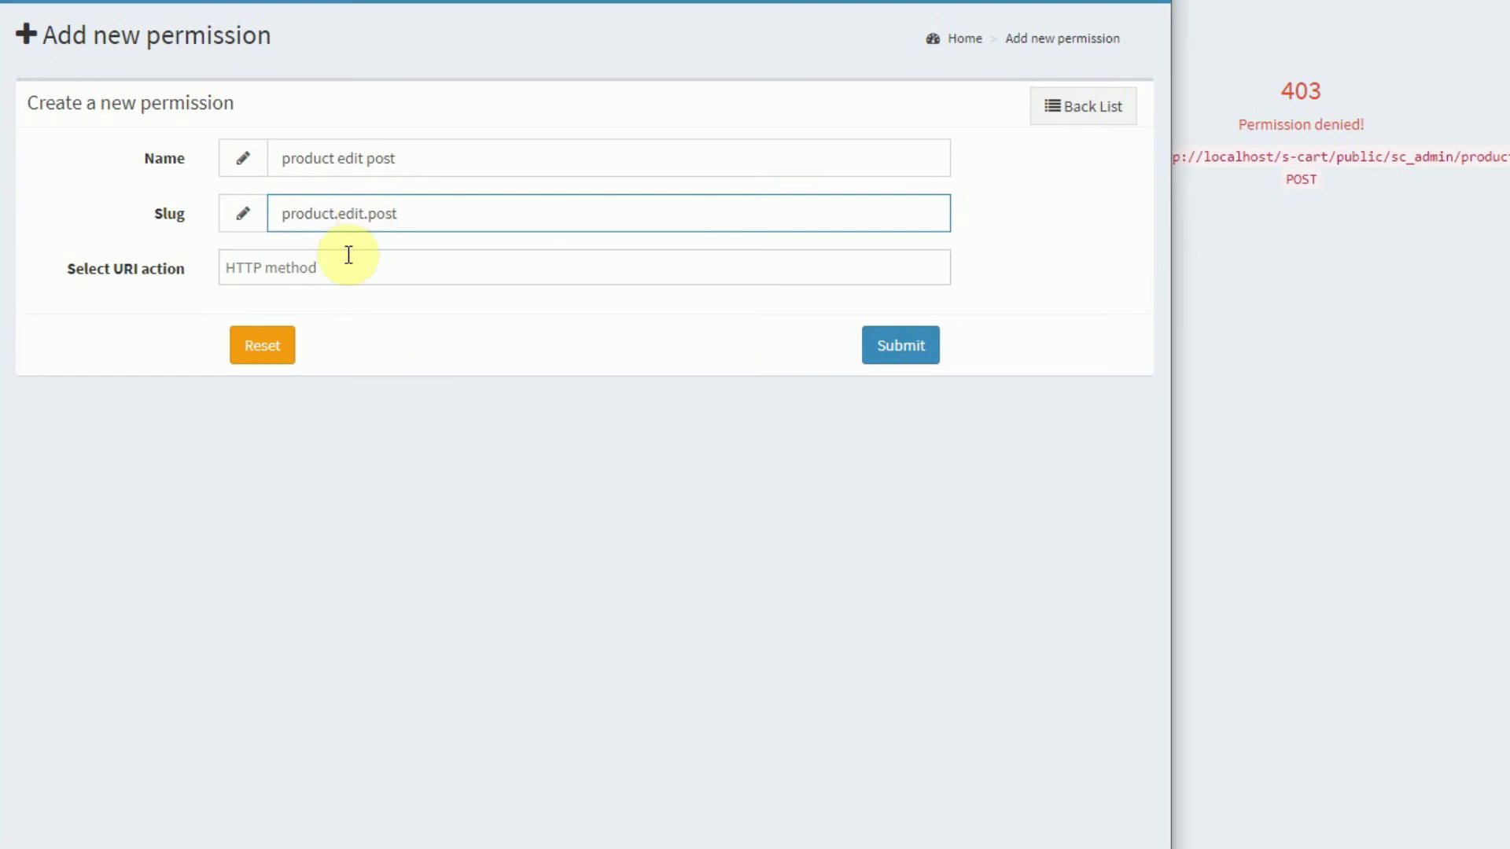
# Give the product edit post permission the URI action POST::sc_admin/product/edit/{id} and submit it.
pyautogui.click(345, 270)
pyautogui.write('prod')
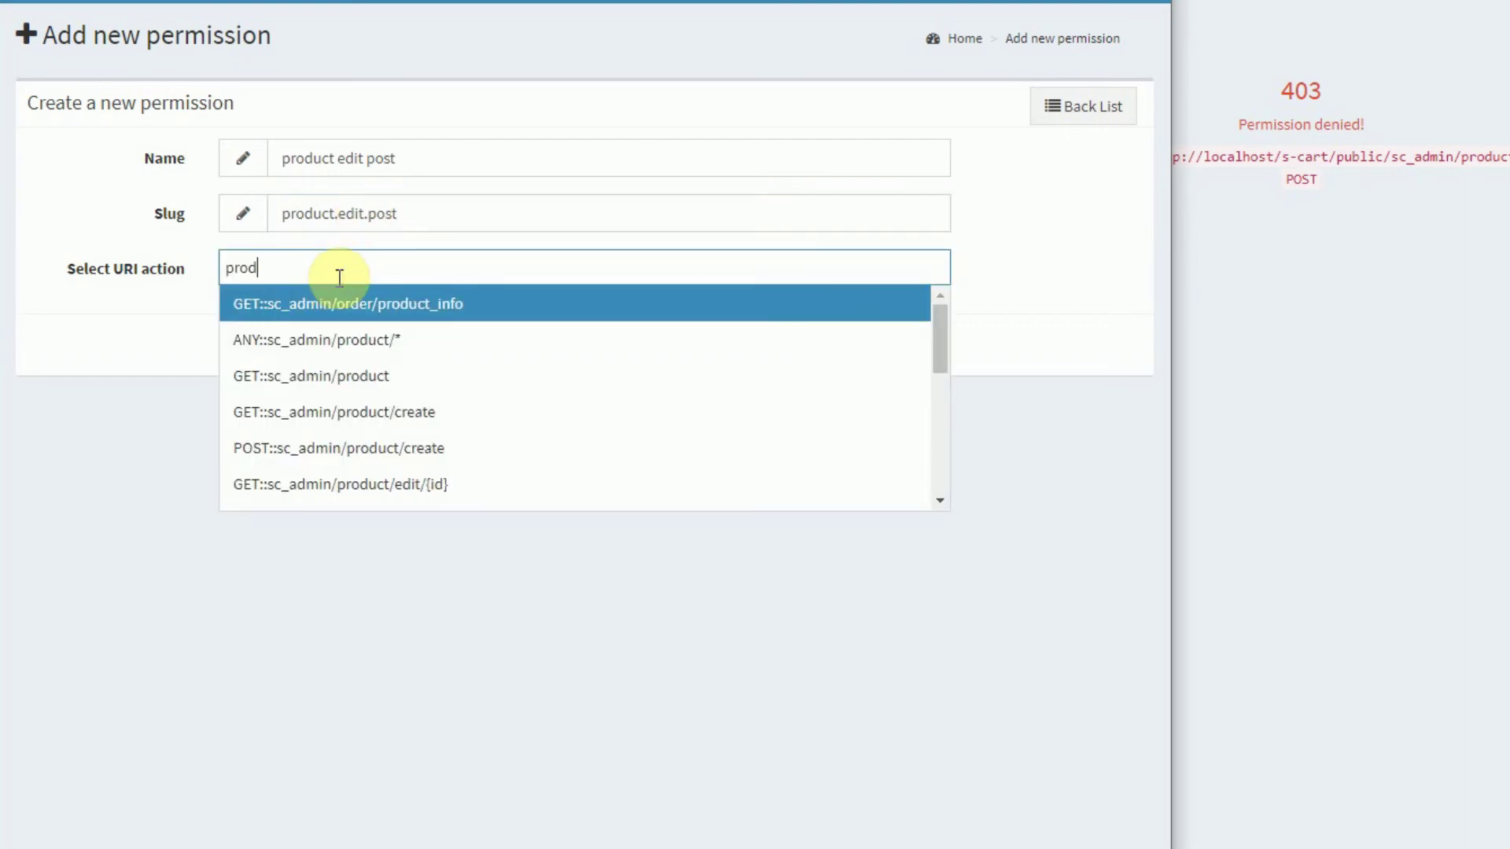
pyautogui.write('uct')
pyautogui.press('BackSpace')
pyautogui.scroll(-2, 378, 347)
pyautogui.scroll(1, 378, 360)
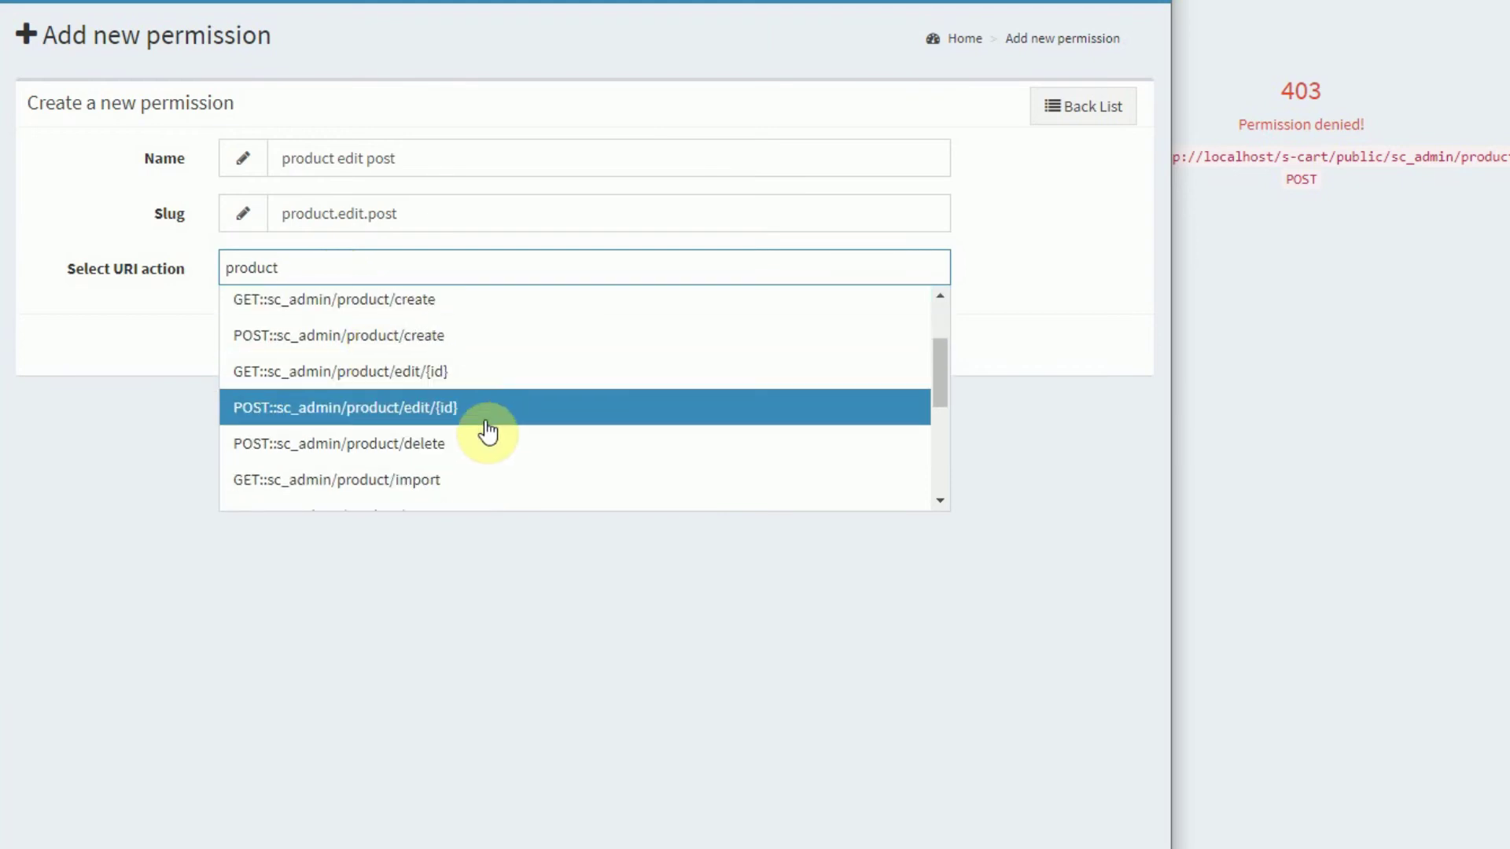
pyautogui.click(246, 412)
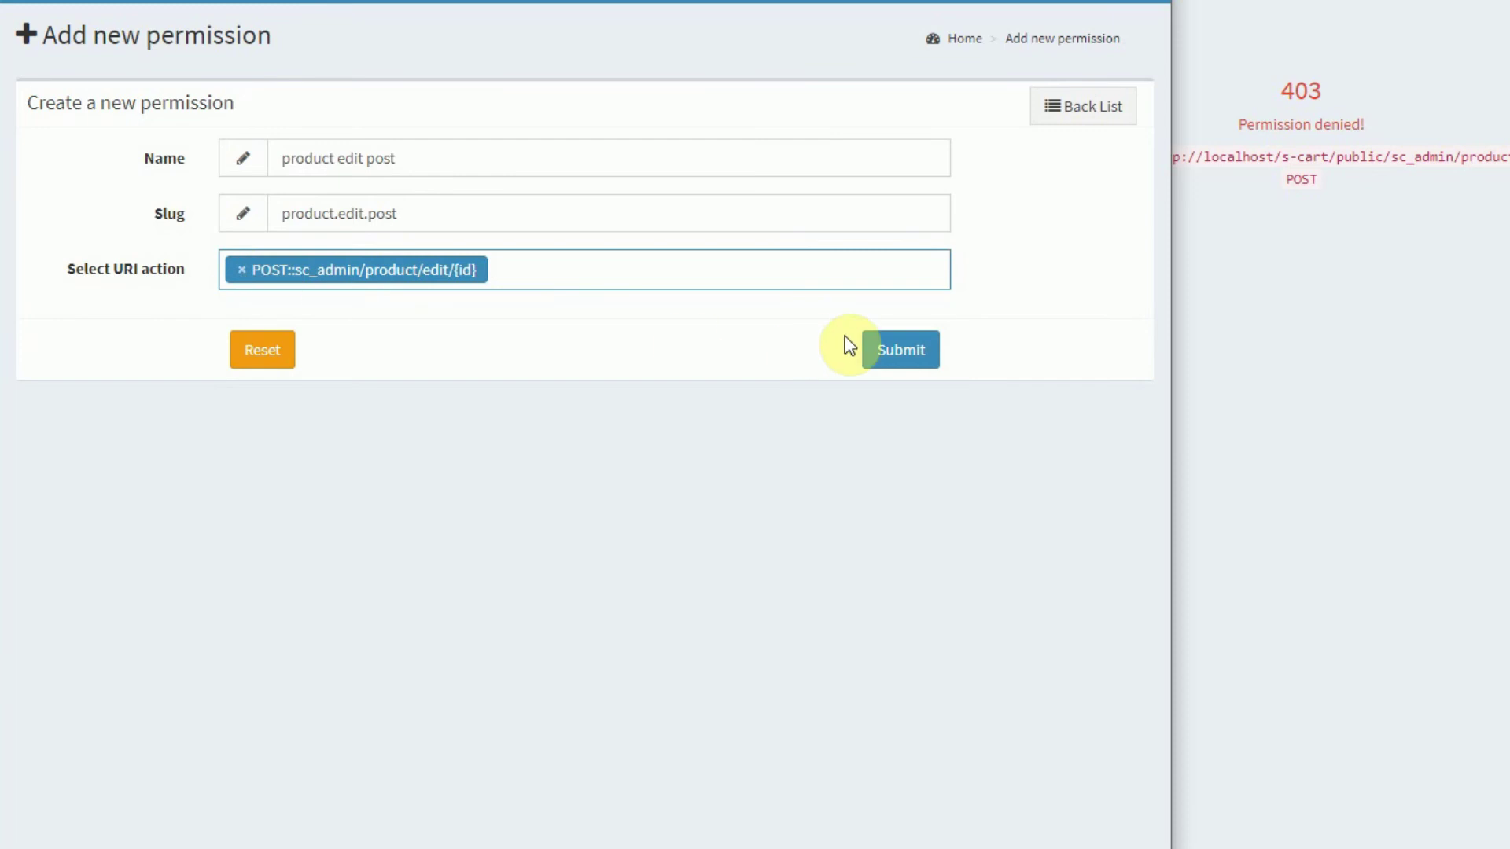
pyautogui.click(896, 350)
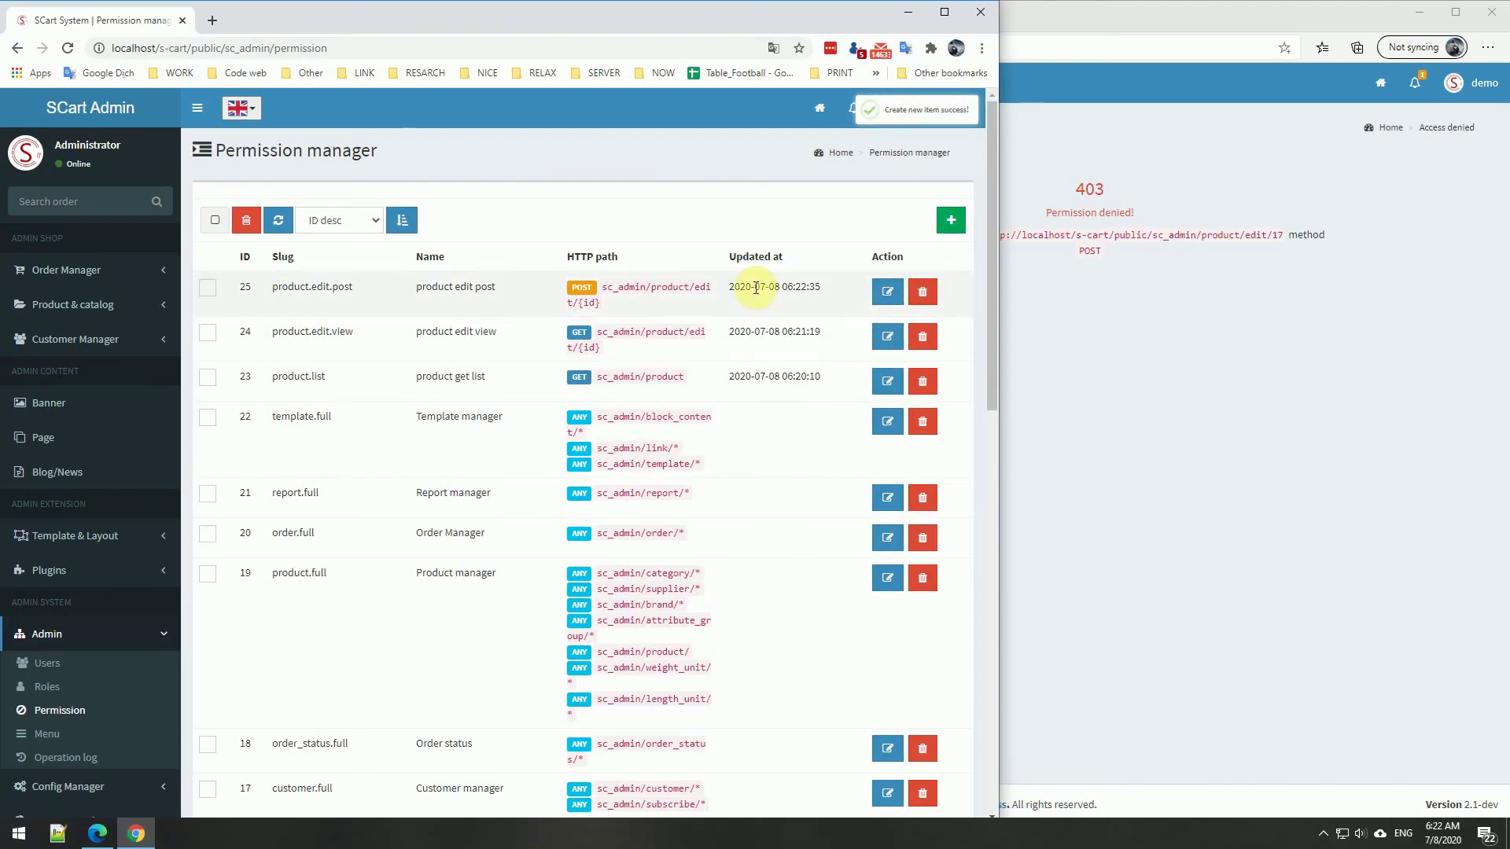
# Open the demo user for editing, add the product edit post permission and submit the user form.
pyautogui.click(49, 663)
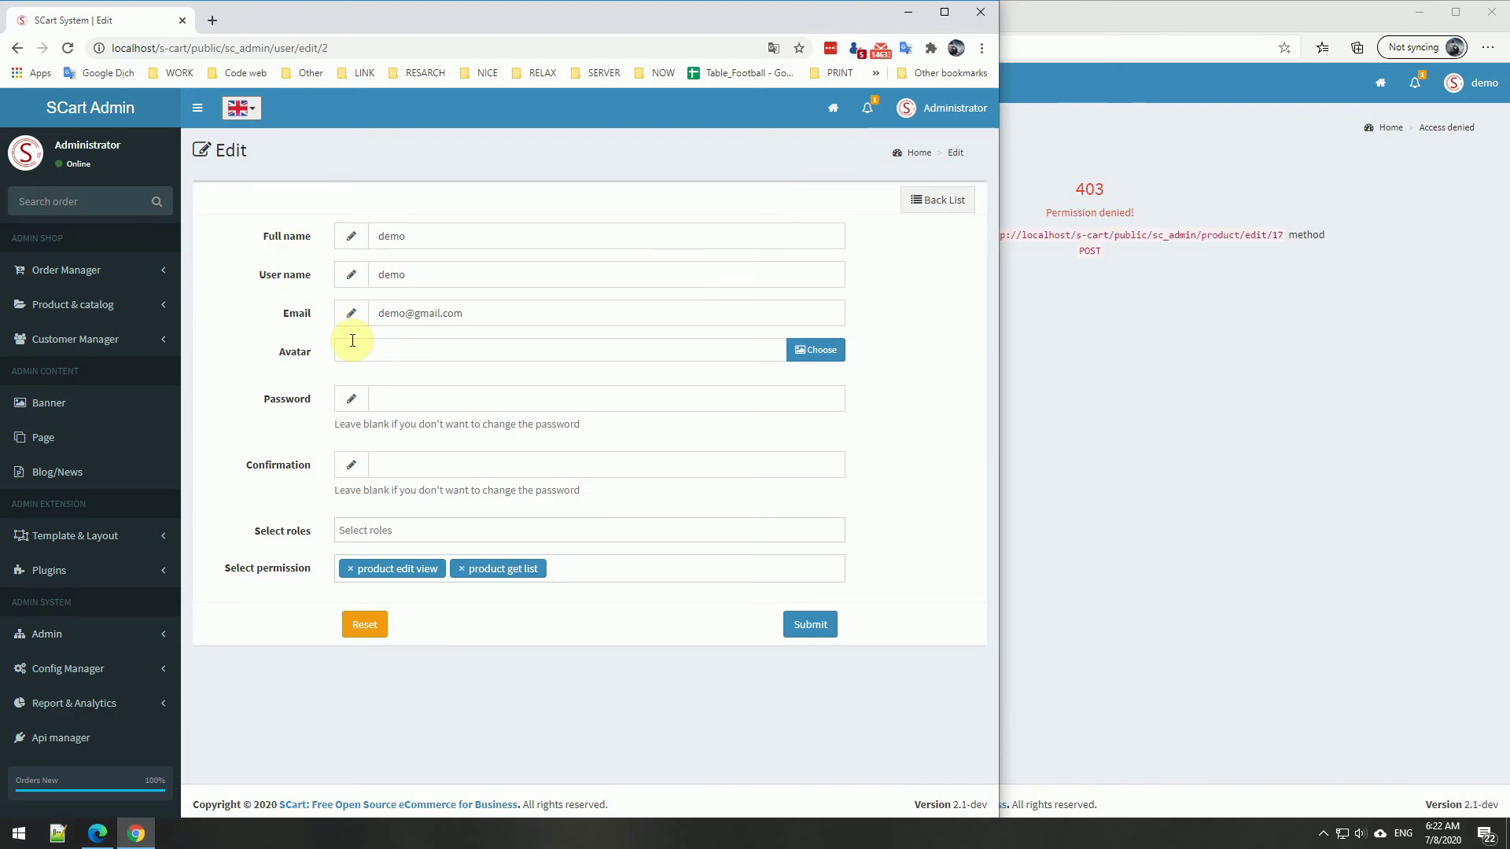
pyautogui.click(582, 572)
pyautogui.write('p')
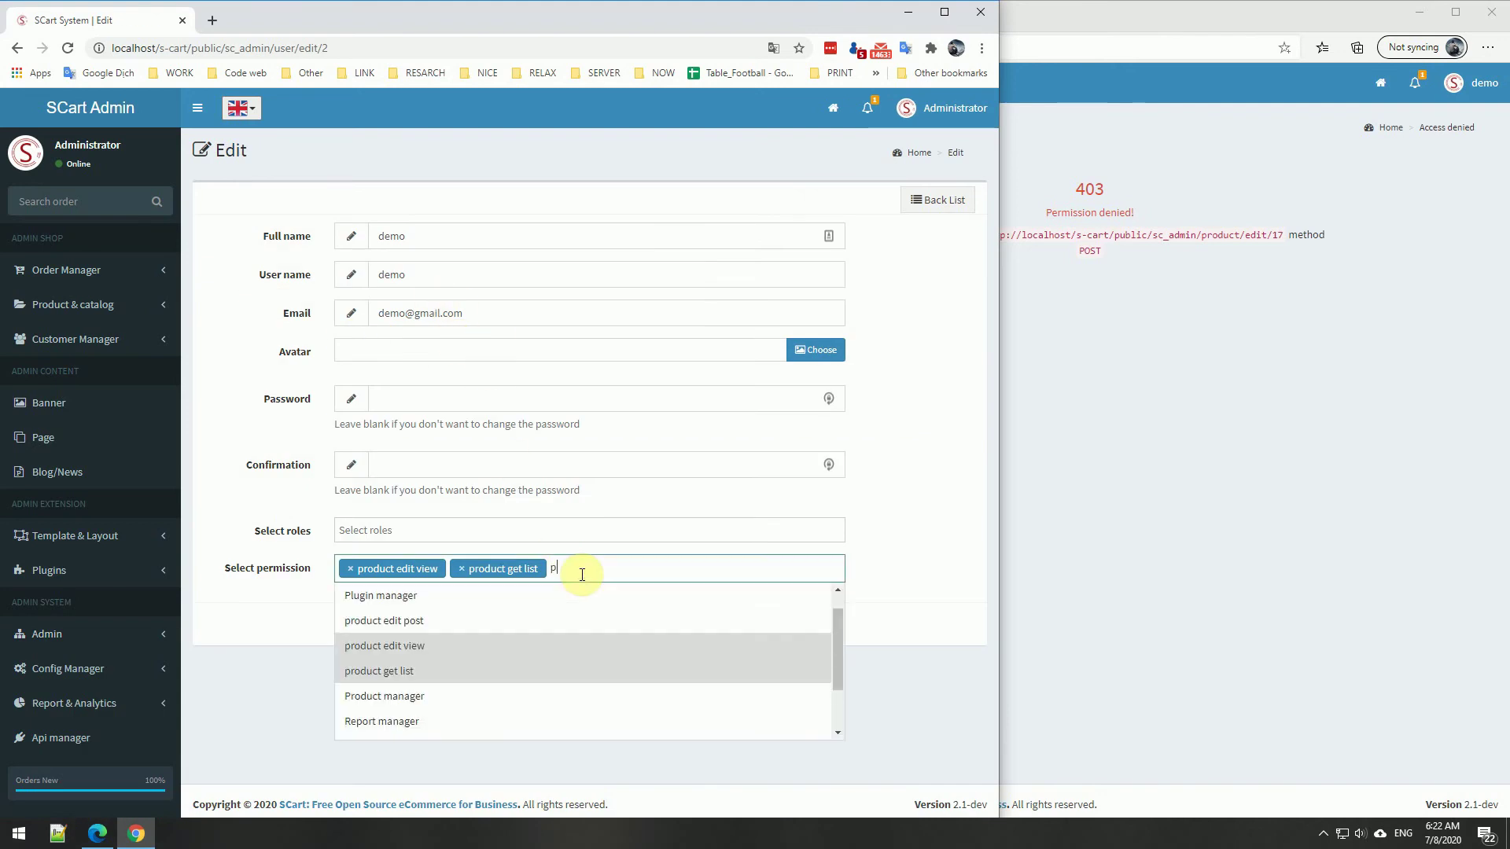
pyautogui.write('roduct')
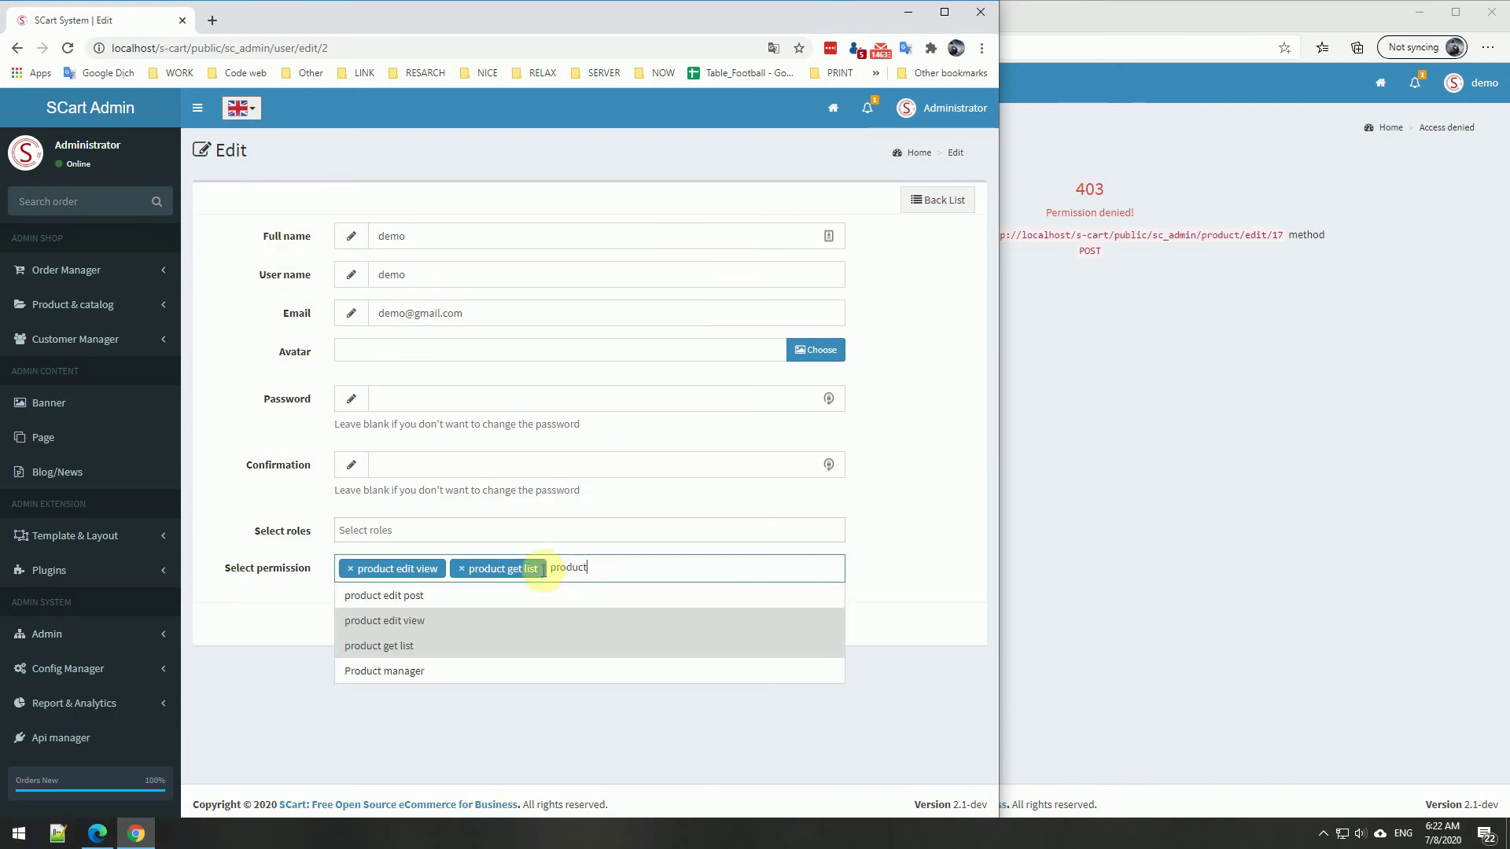
pyautogui.click(417, 598)
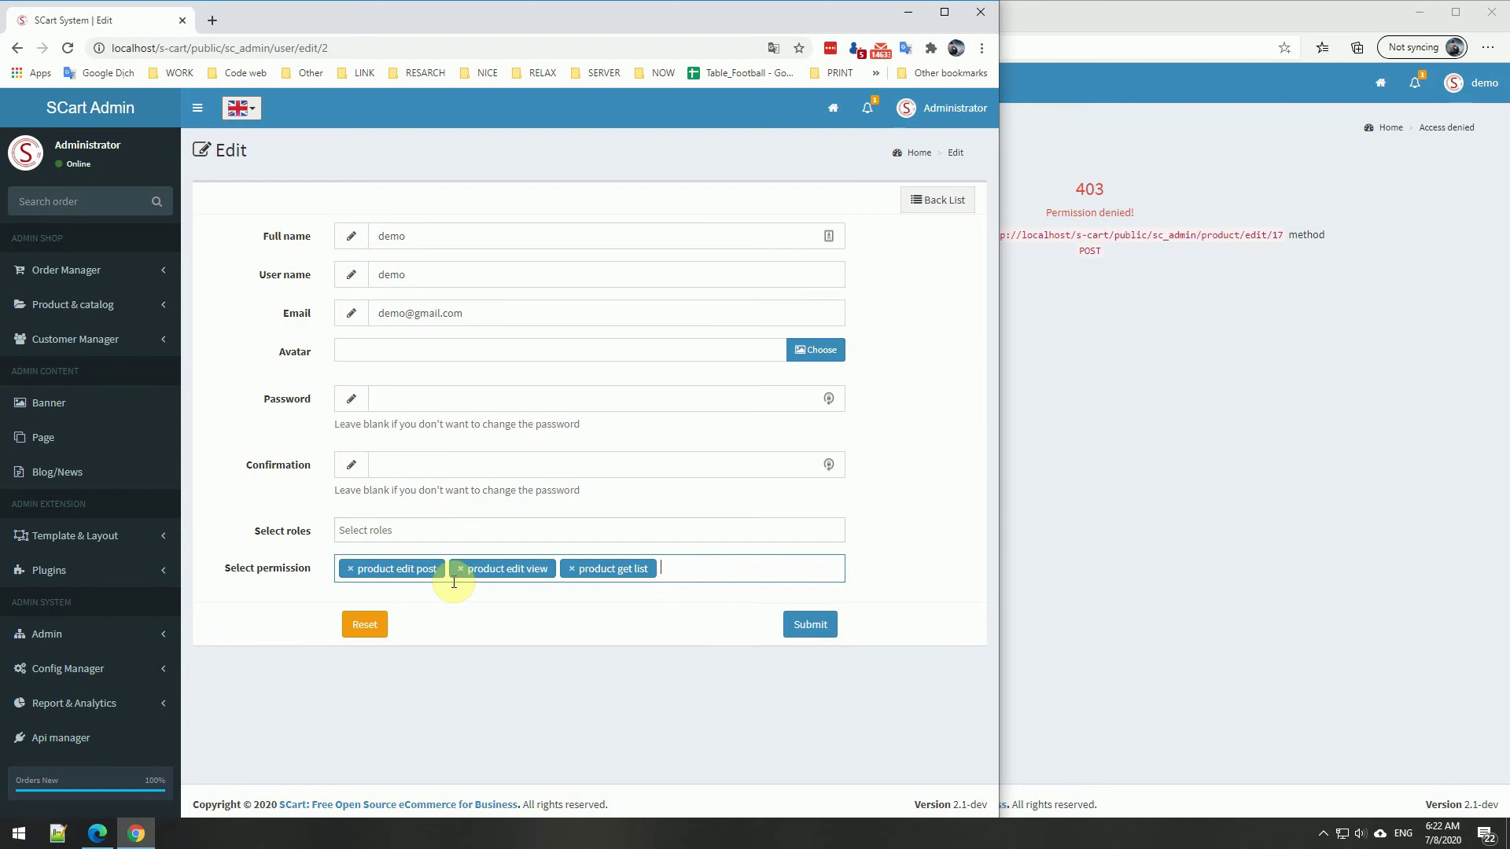
pyautogui.click(806, 625)
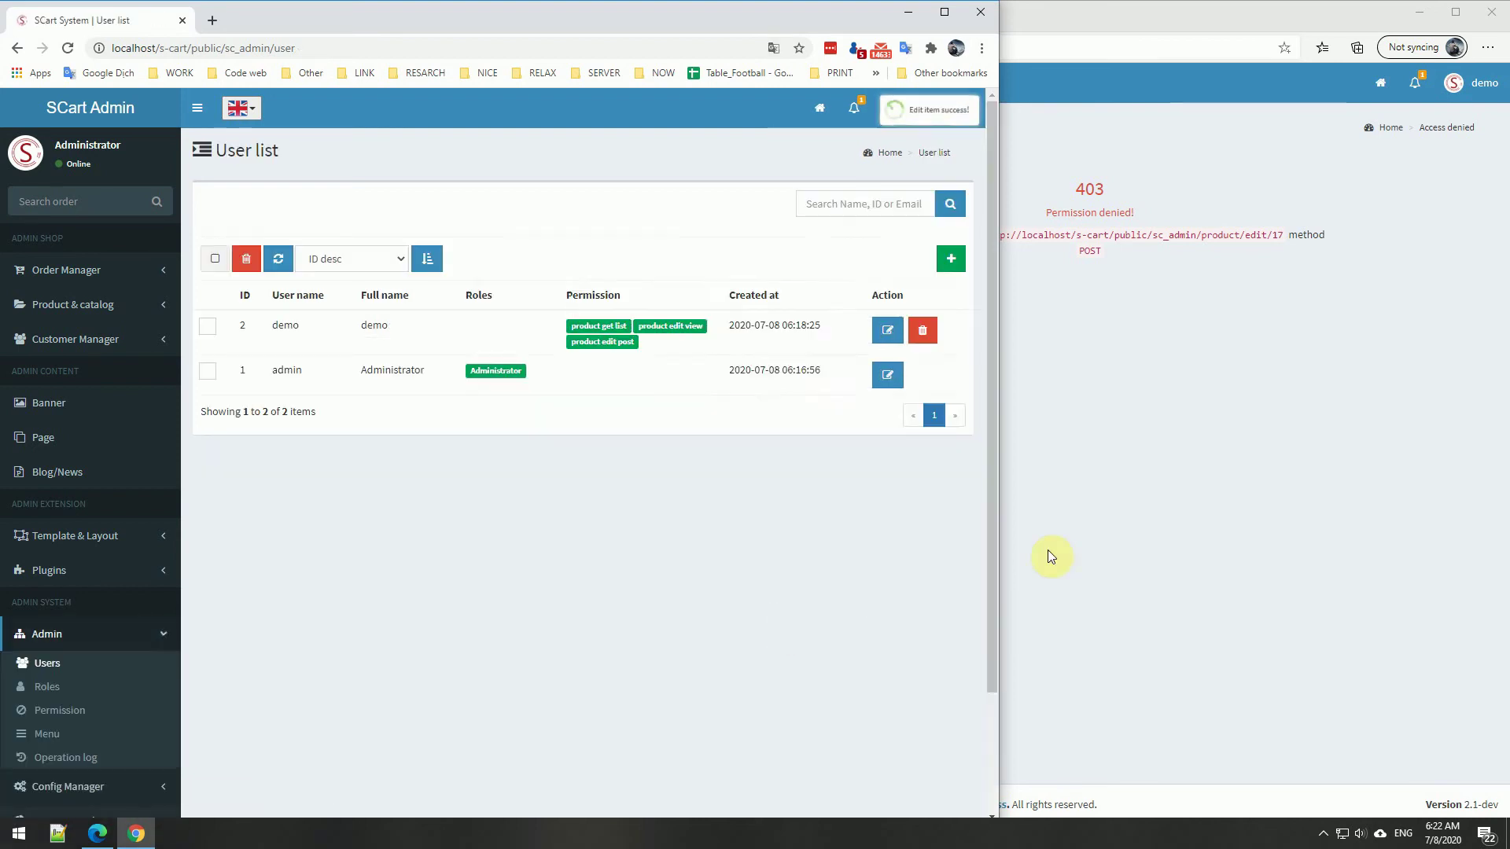
# Switch to the demo user's Edge window, reload product 17's edit page and look through its form.
pyautogui.click(1051, 557)
pyautogui.click(579, 49)
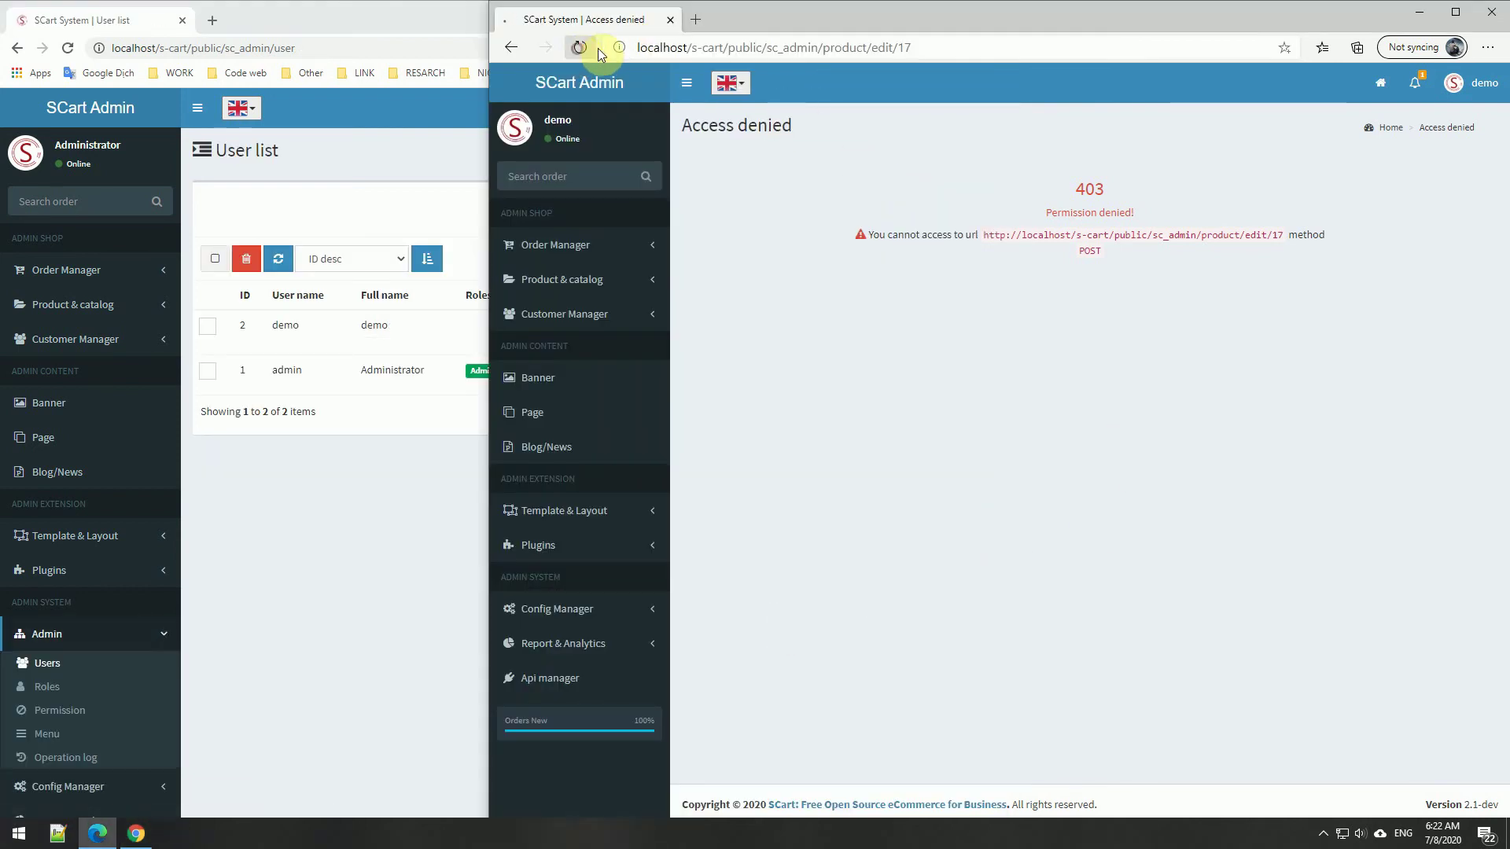
pyautogui.scroll(-5, 1416, 580)
pyautogui.scroll(-15, 1416, 580)
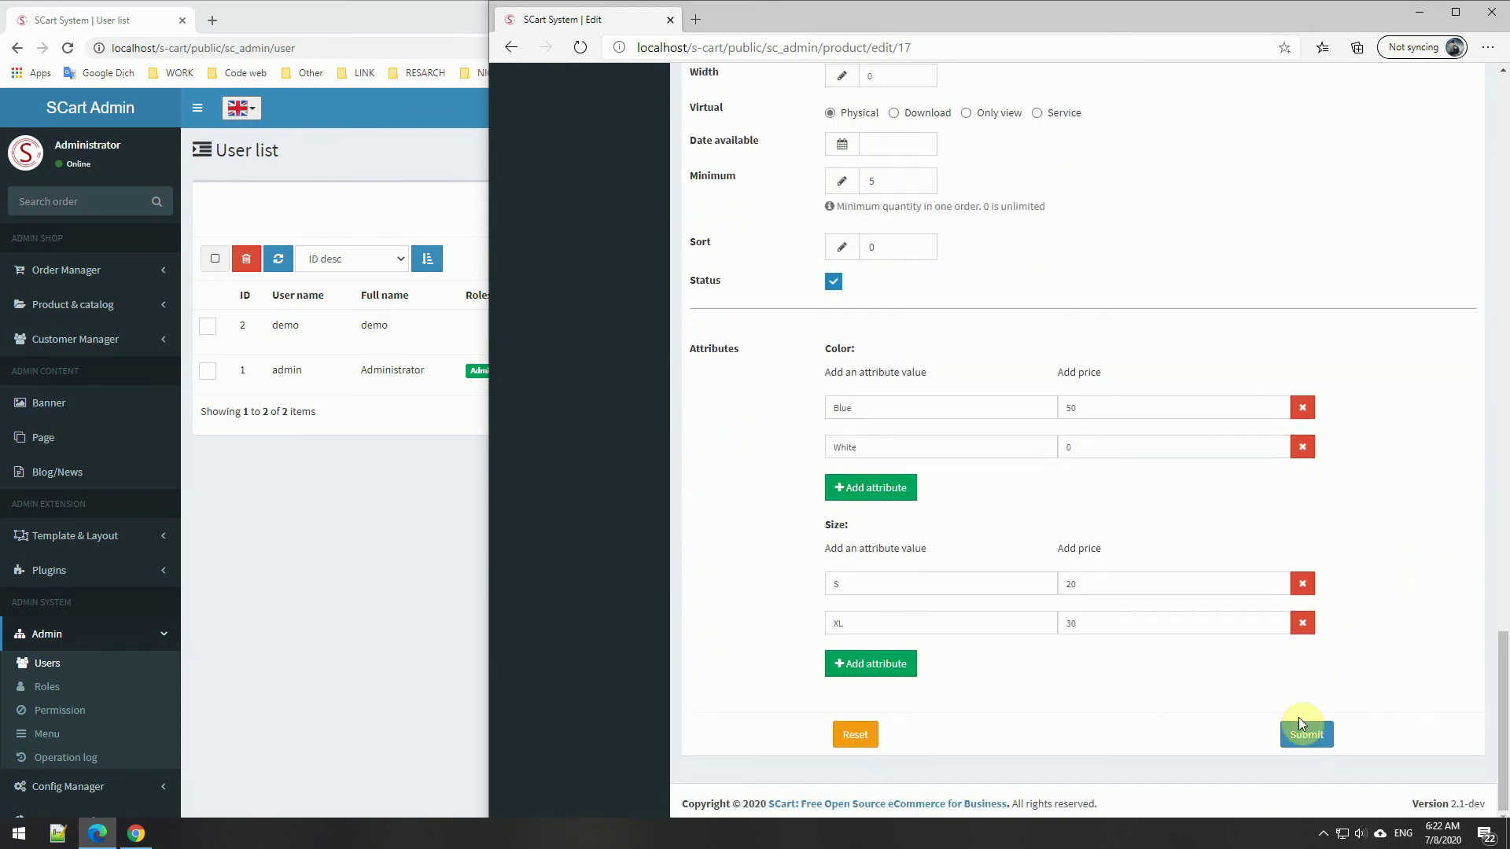
pyautogui.scroll(7, 1187, 640)
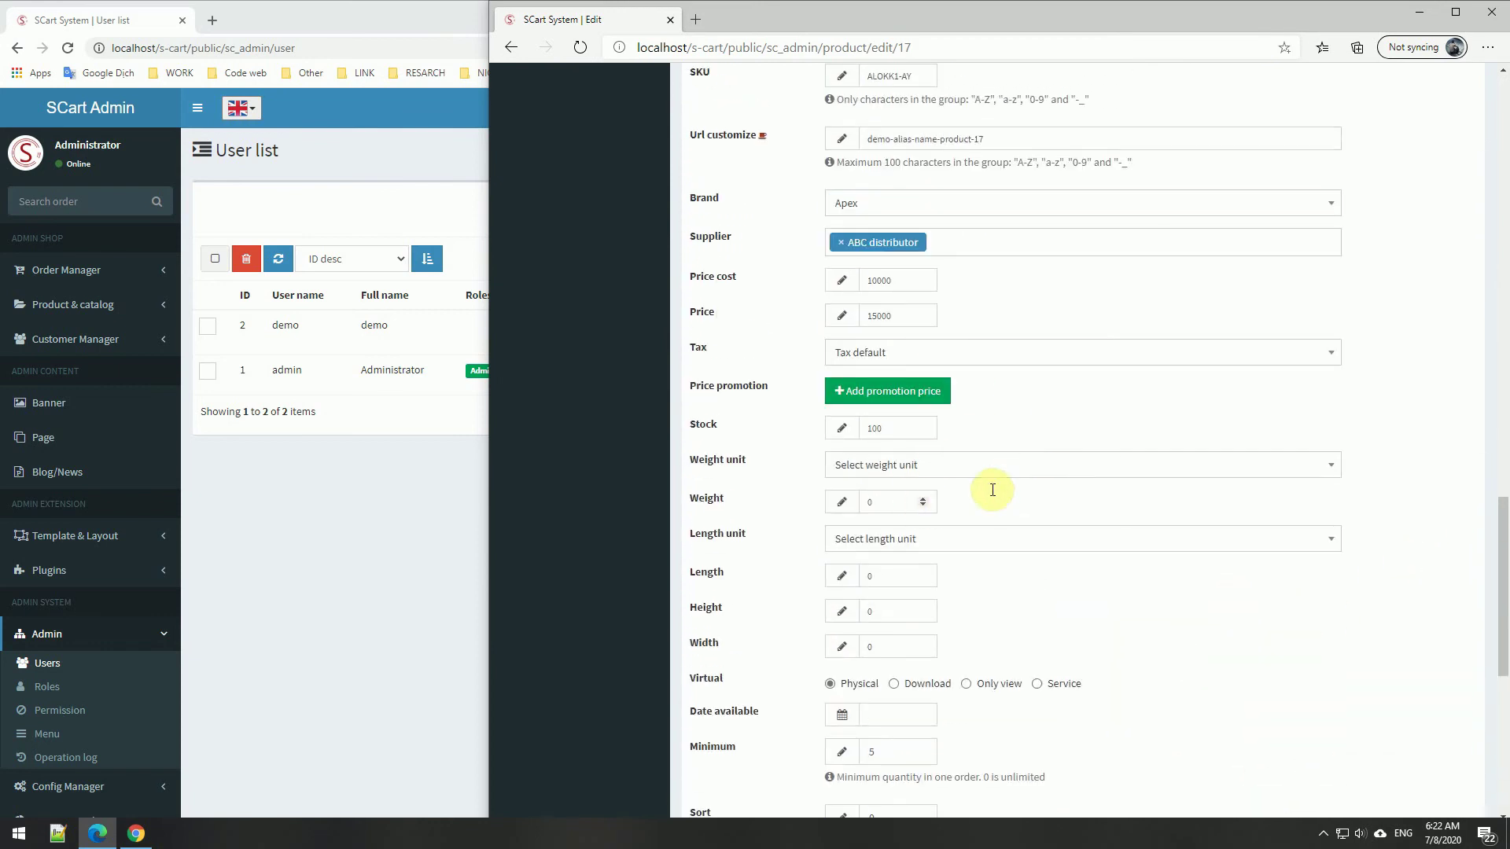
pyautogui.moveTo(1501, 601); pyautogui.dragTo(1503, 145)
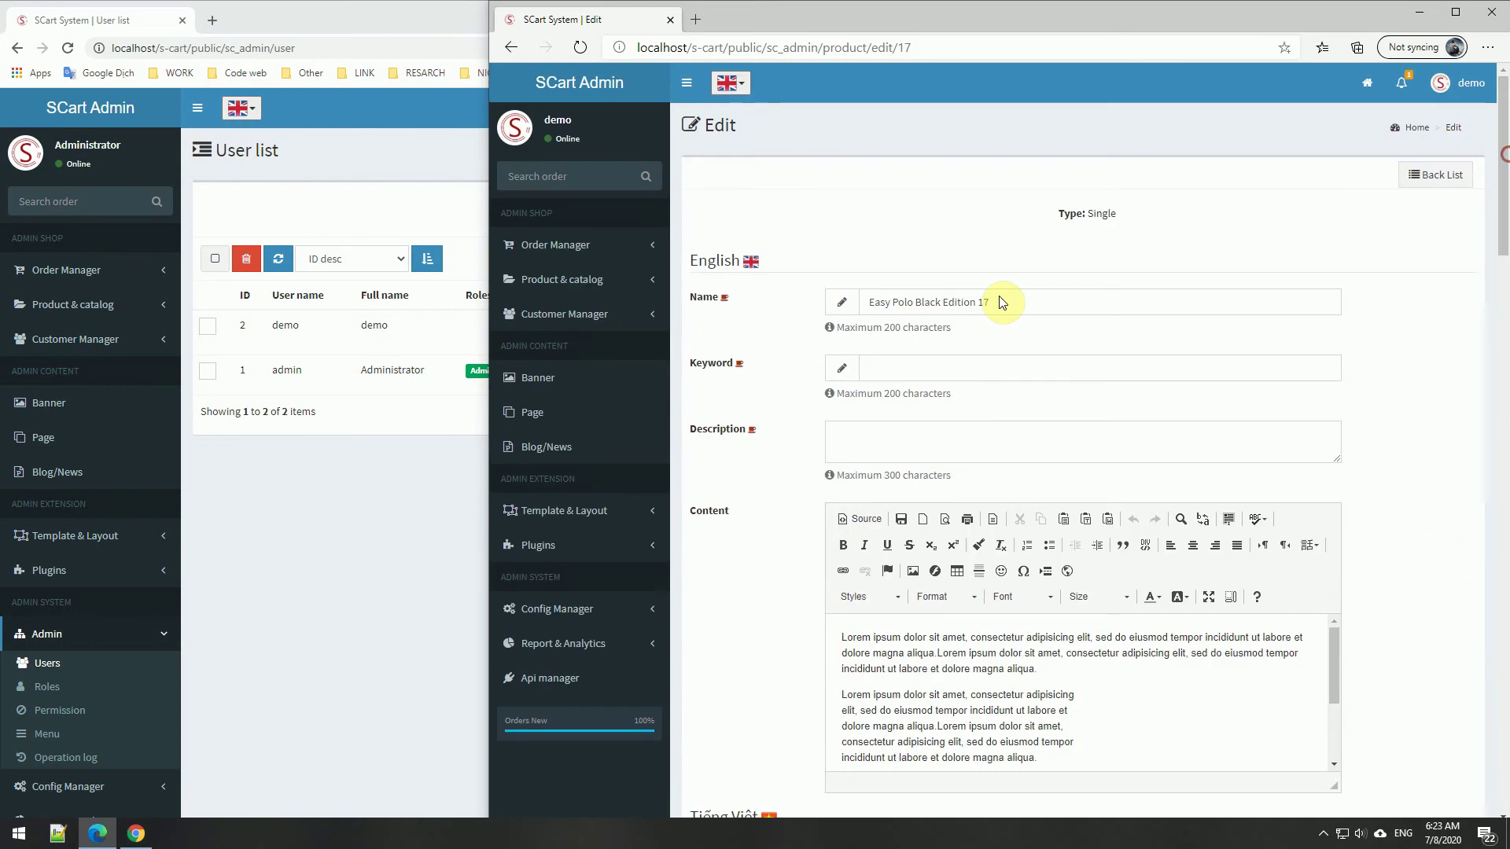
# Append a long run of 4s to product 17's English name, submit the form and check the name in the product list.
pyautogui.click(1028, 302)
pyautogui.write('4')
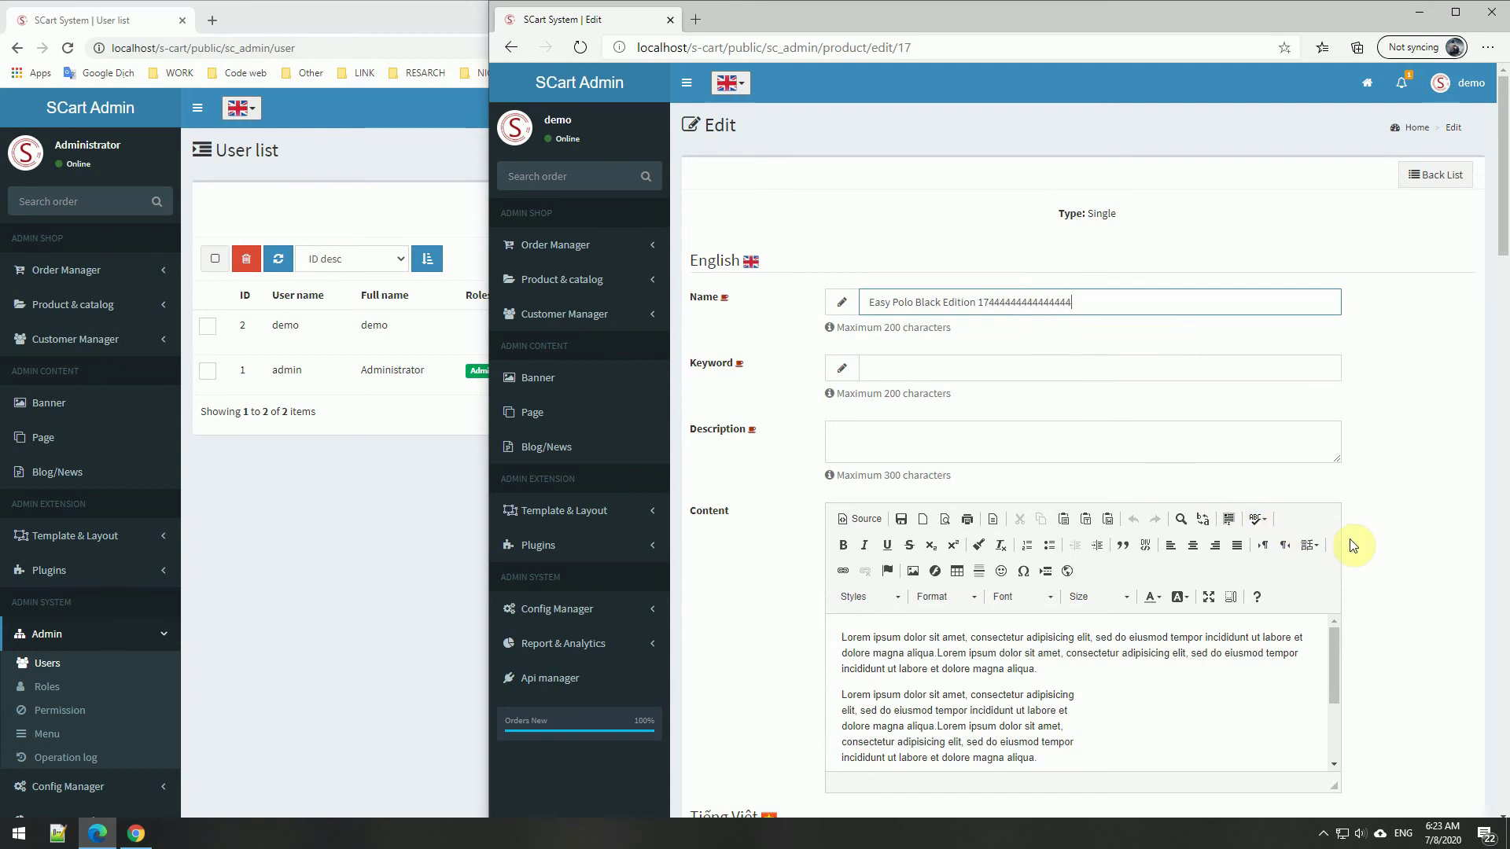
pyautogui.write('444444')
pyautogui.scroll(-20, 1349, 540)
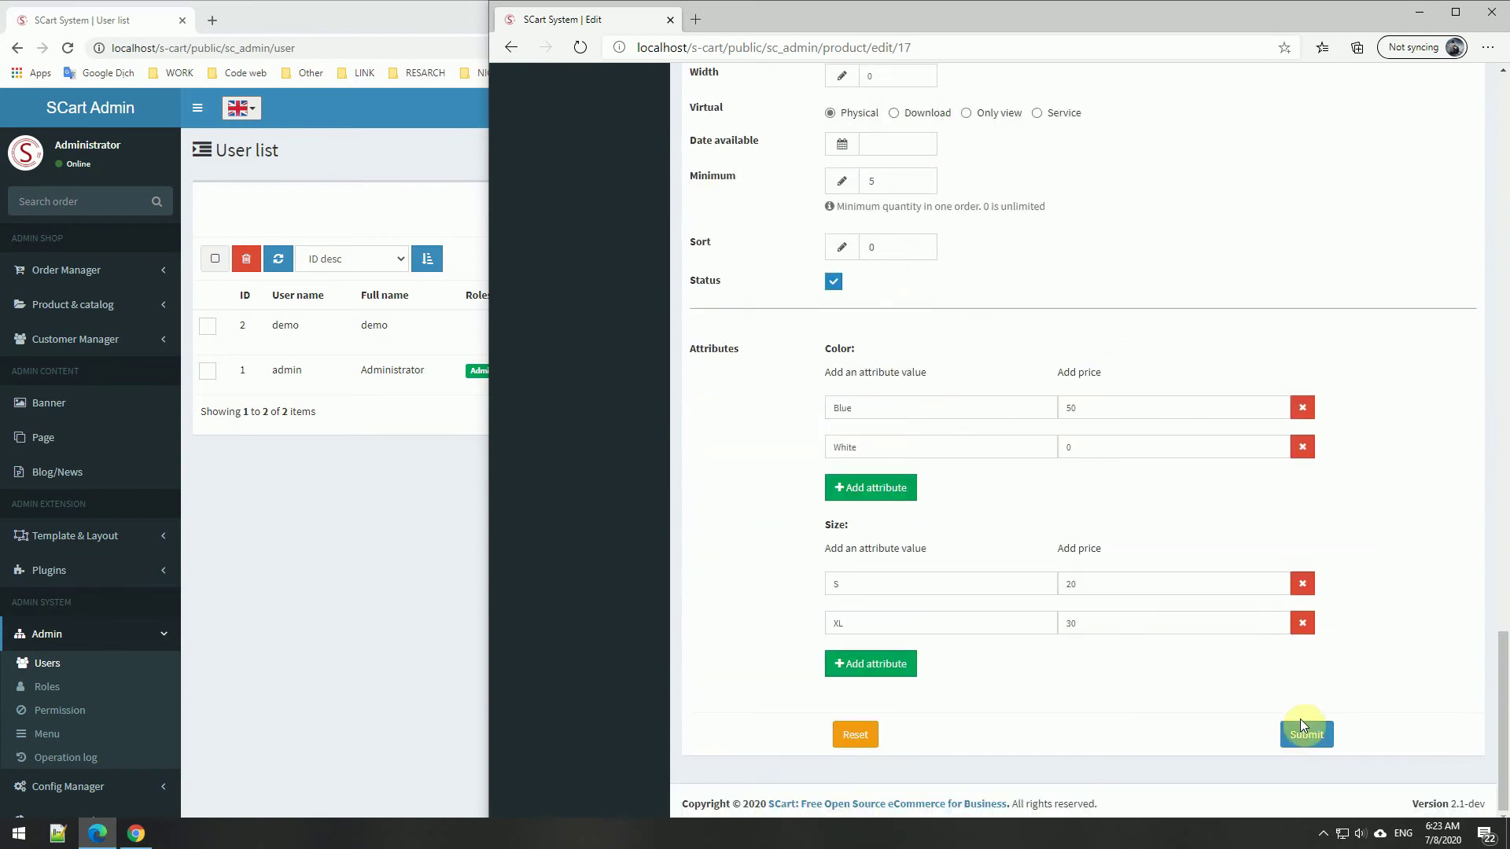
pyautogui.click(1299, 738)
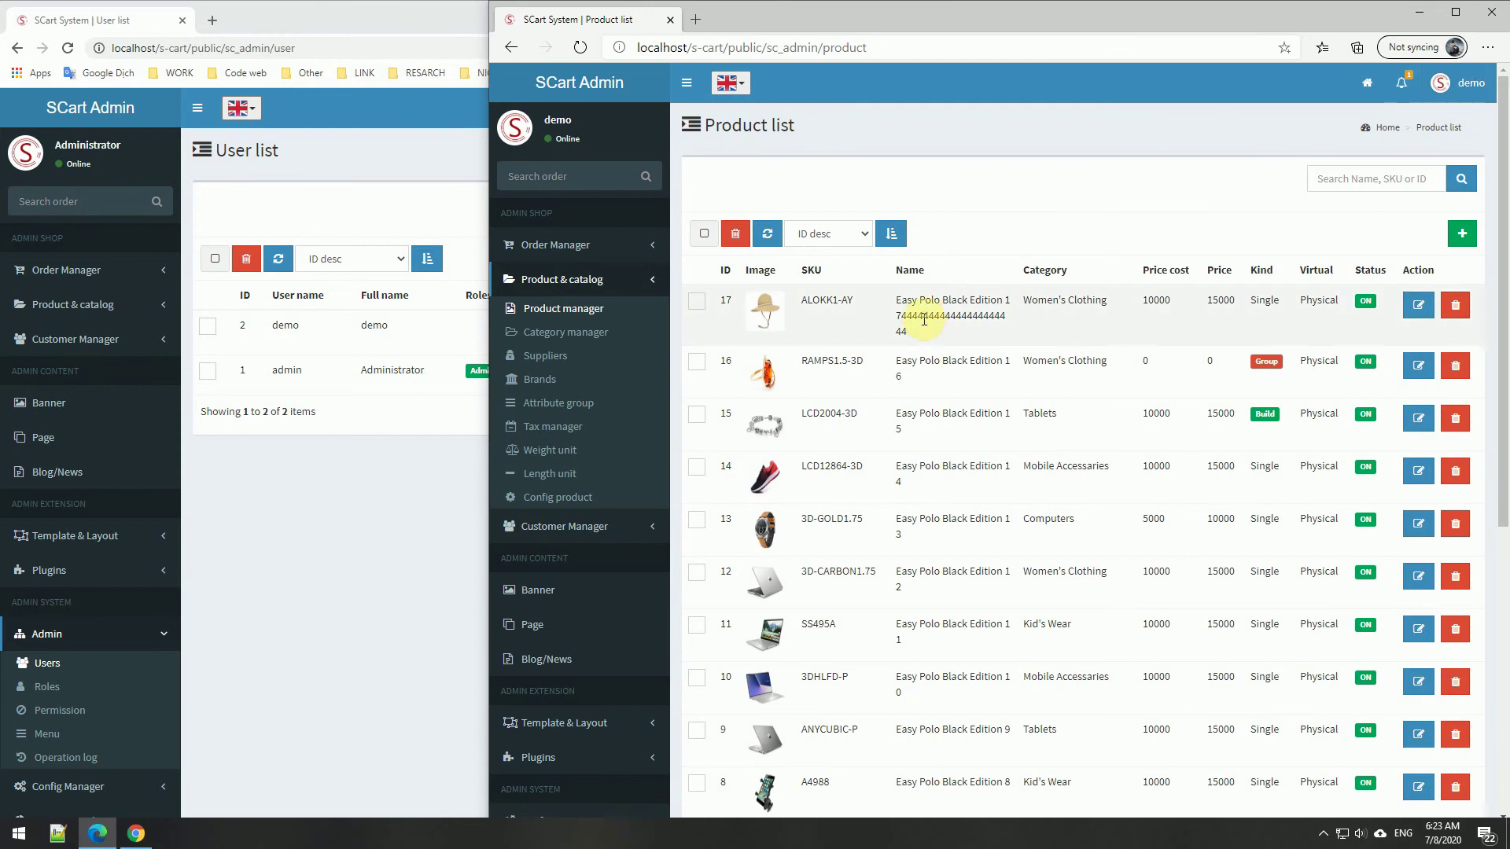
pyautogui.moveTo(897, 316); pyautogui.dragTo(967, 311)
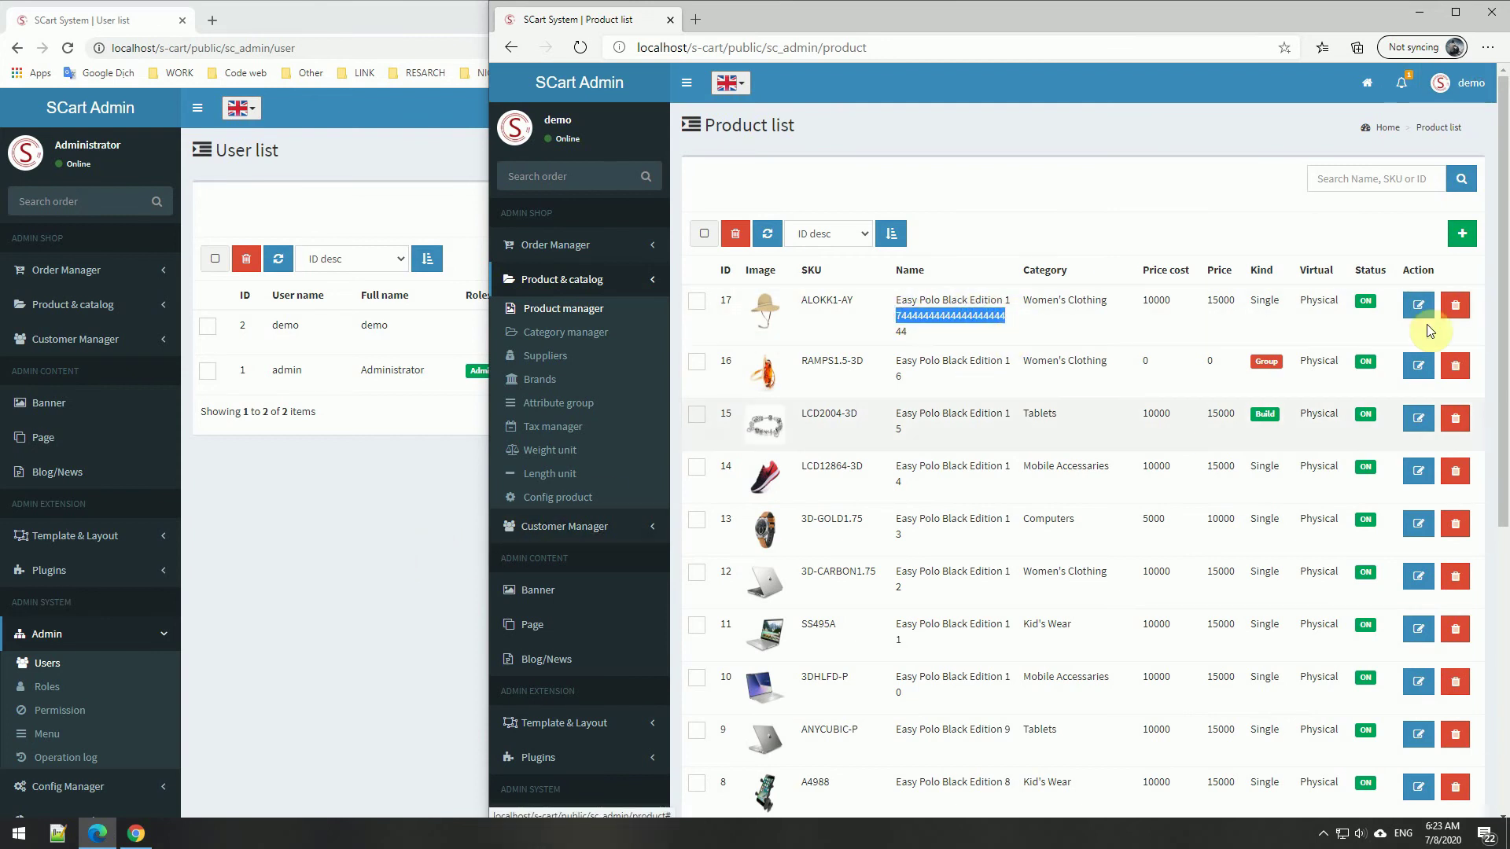
# Try to delete product 17 from the product list as the demo user and dismiss the resulting message.
pyautogui.click(1457, 314)
pyautogui.click(1038, 496)
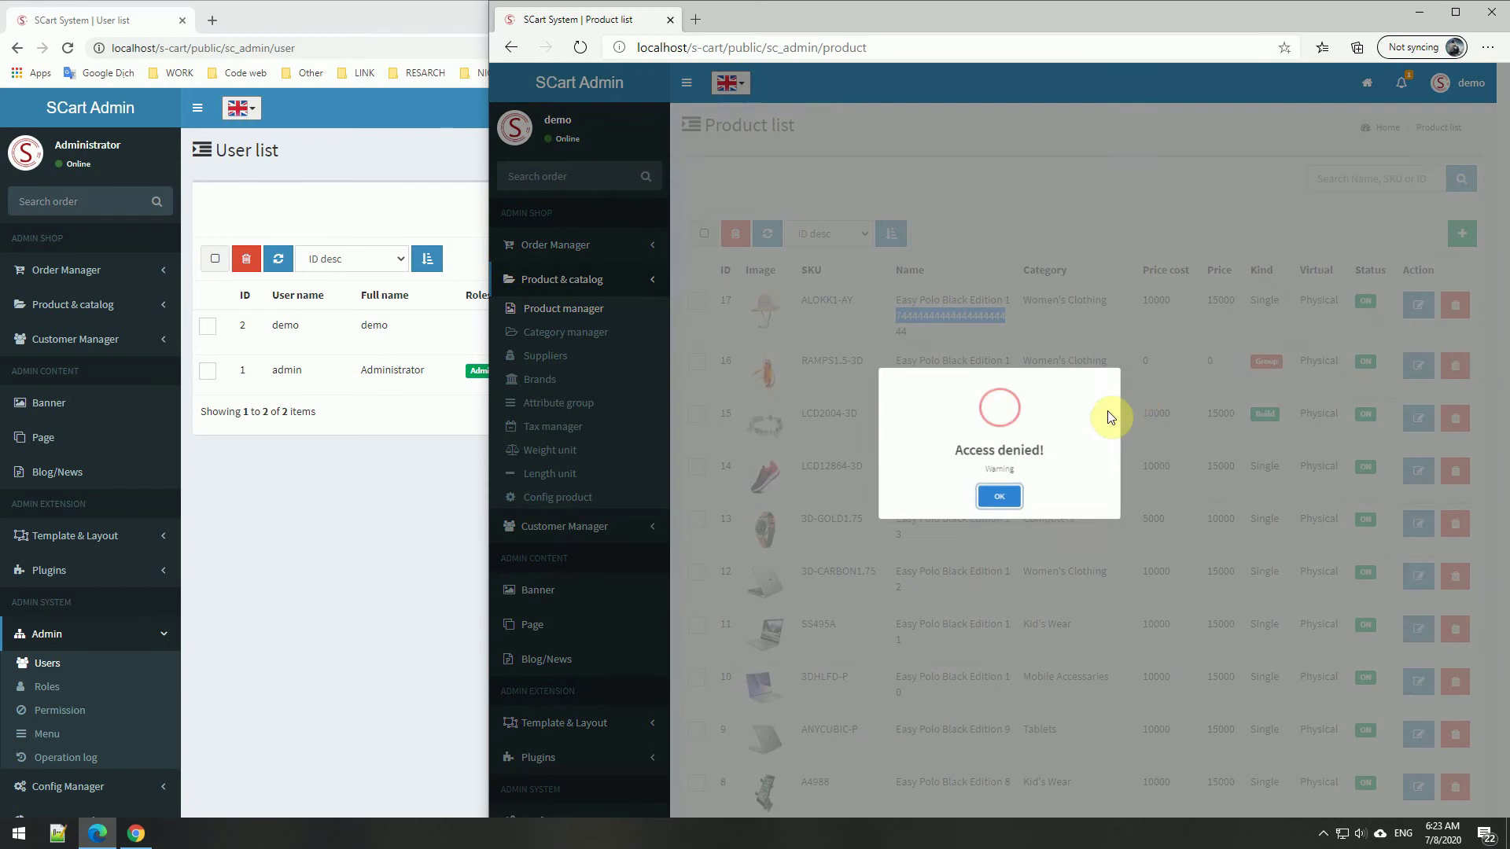
pyautogui.click(999, 501)
# Switch to the administrator's Chrome window and start a new permission with the name product delete and the slug product.delete.
pyautogui.click(380, 539)
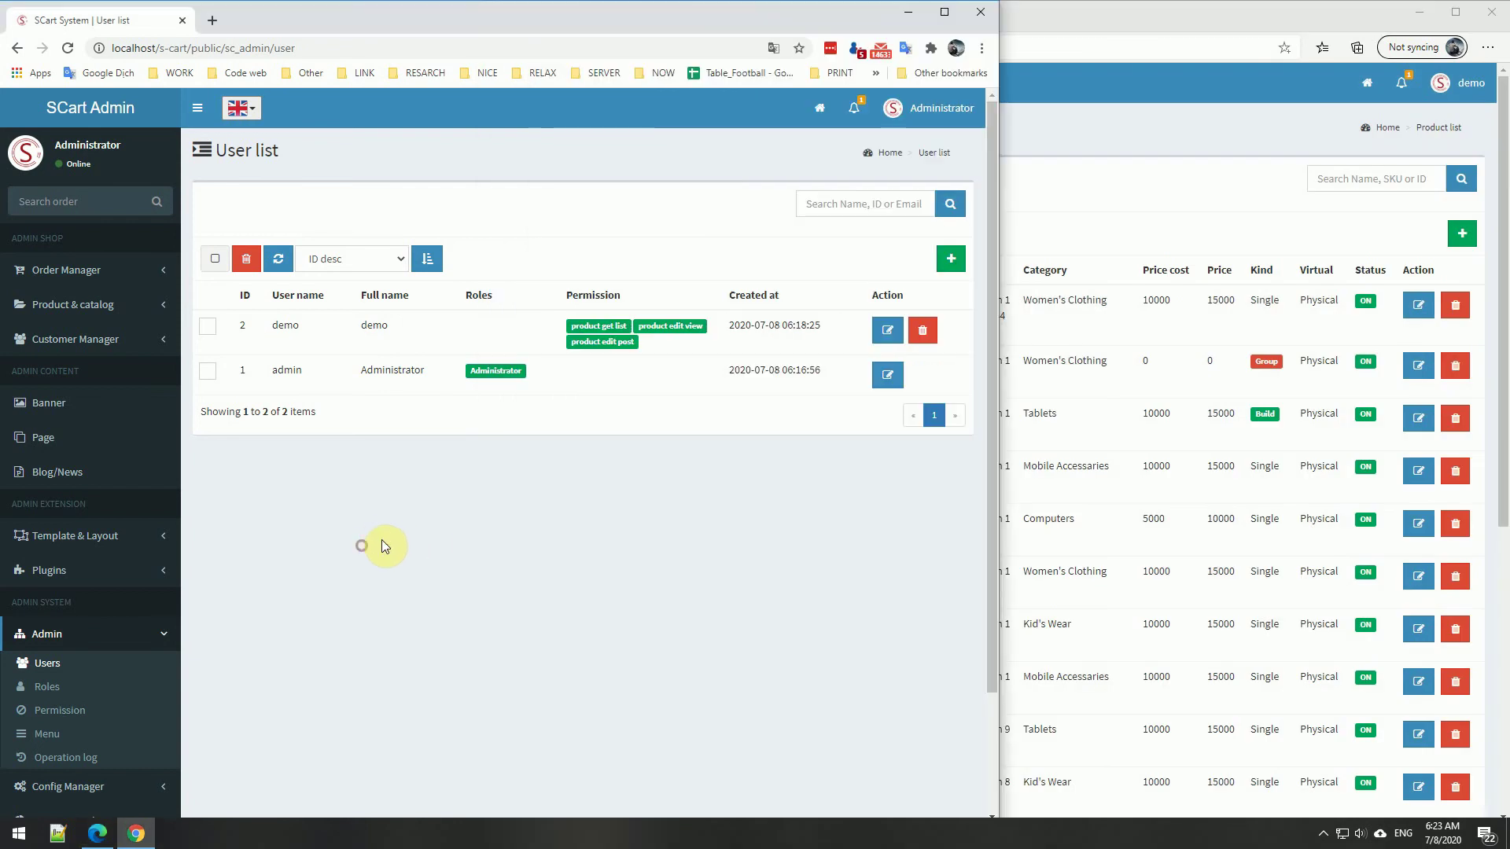
pyautogui.click(62, 712)
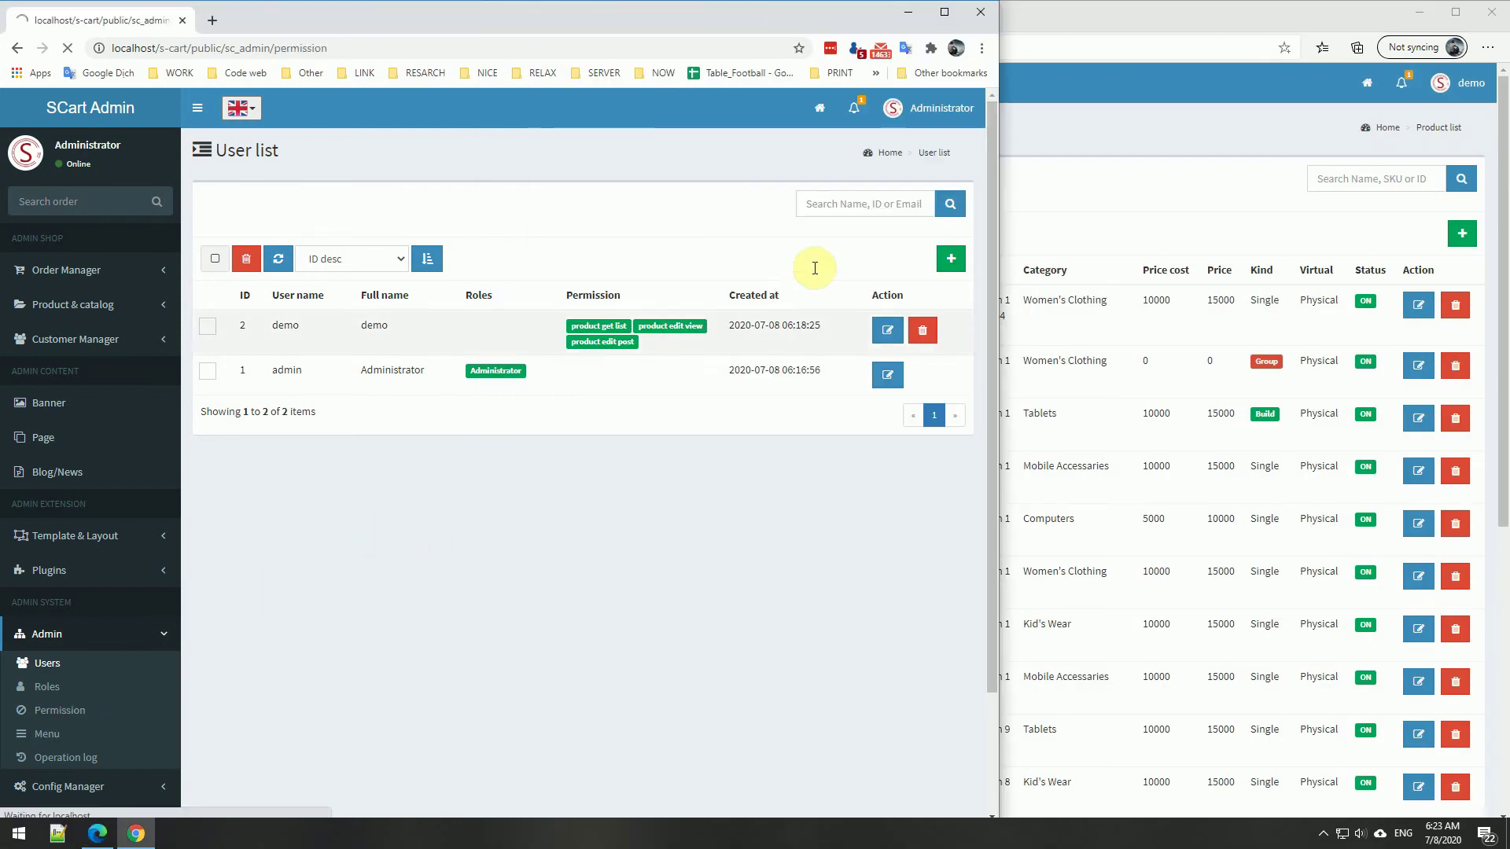
pyautogui.click(948, 229)
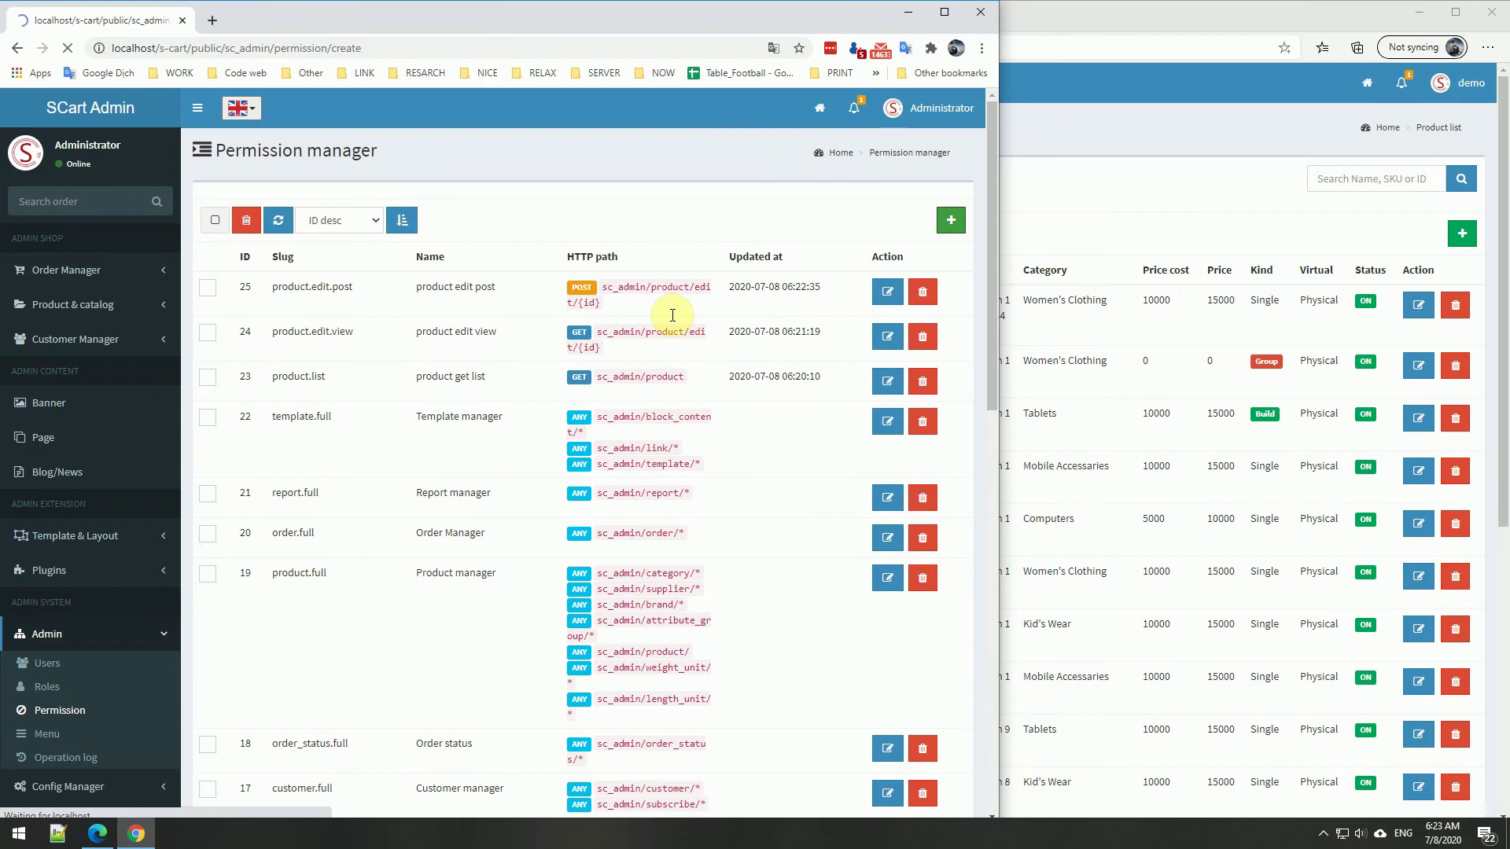
pyautogui.click(478, 236)
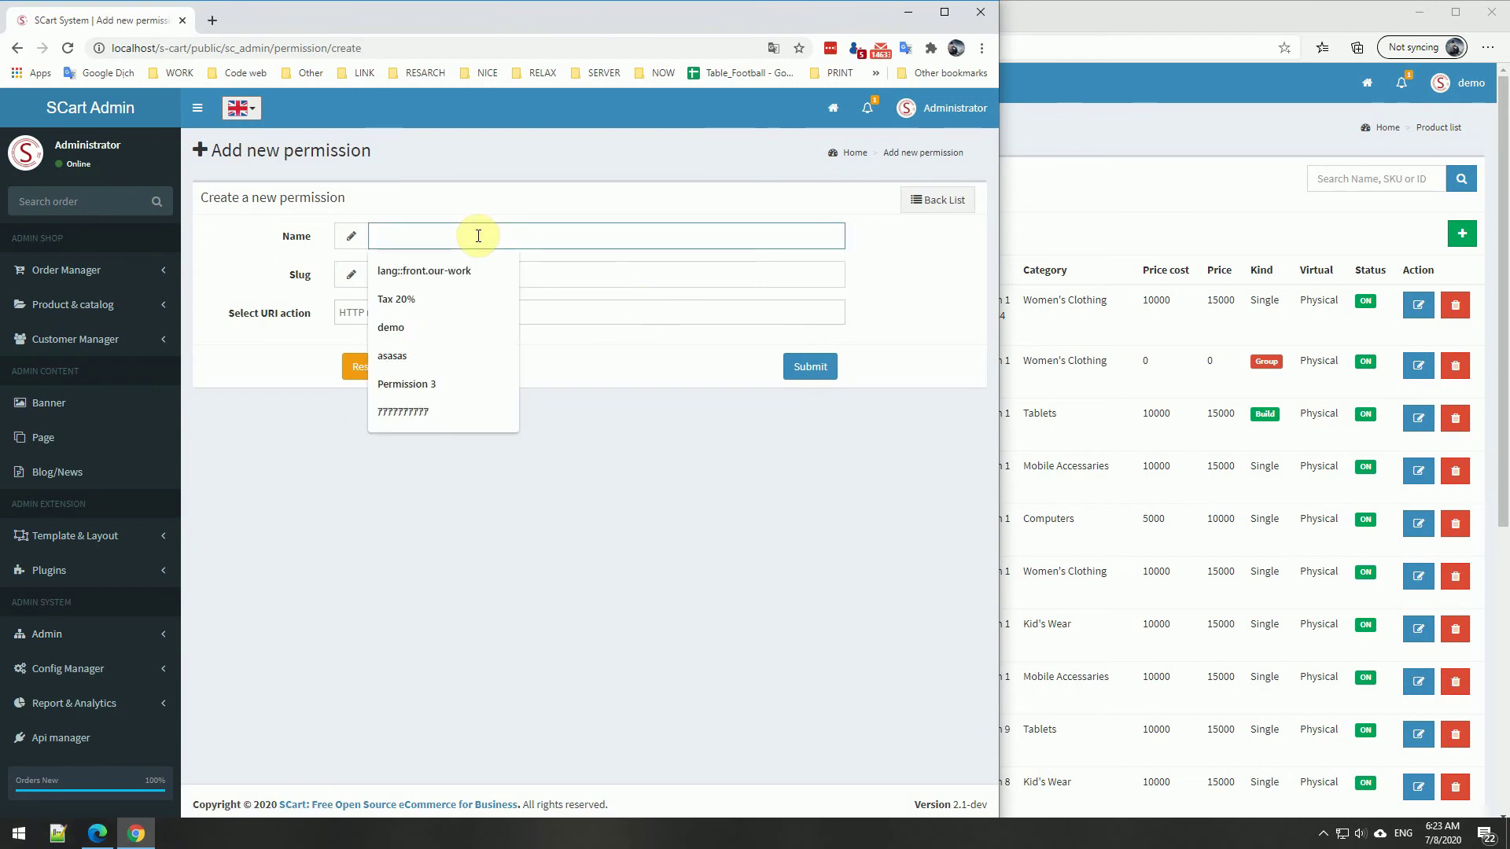
pyautogui.write('product d')
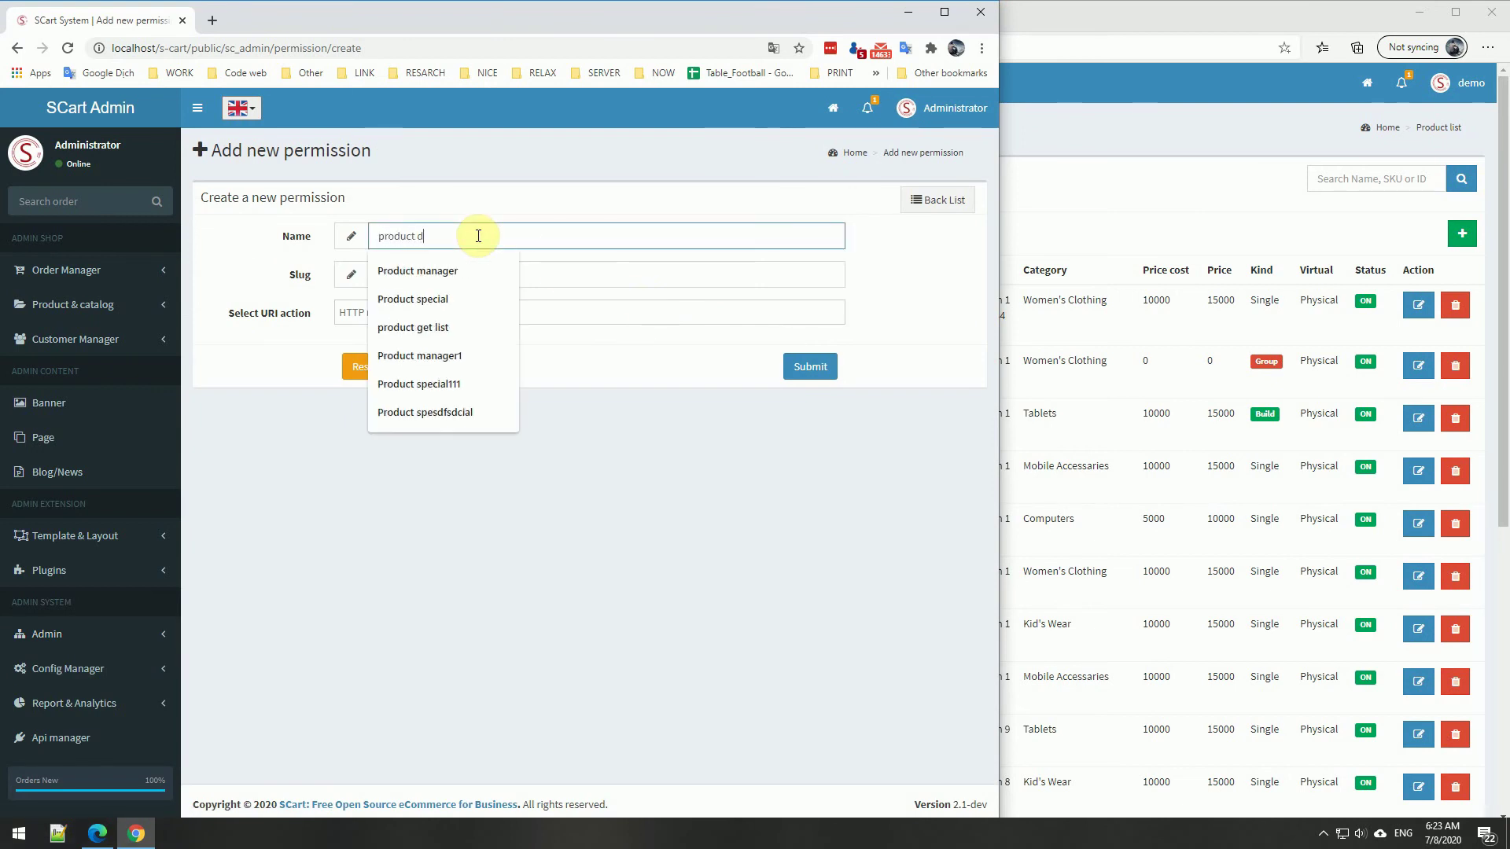
pyautogui.write('elete')
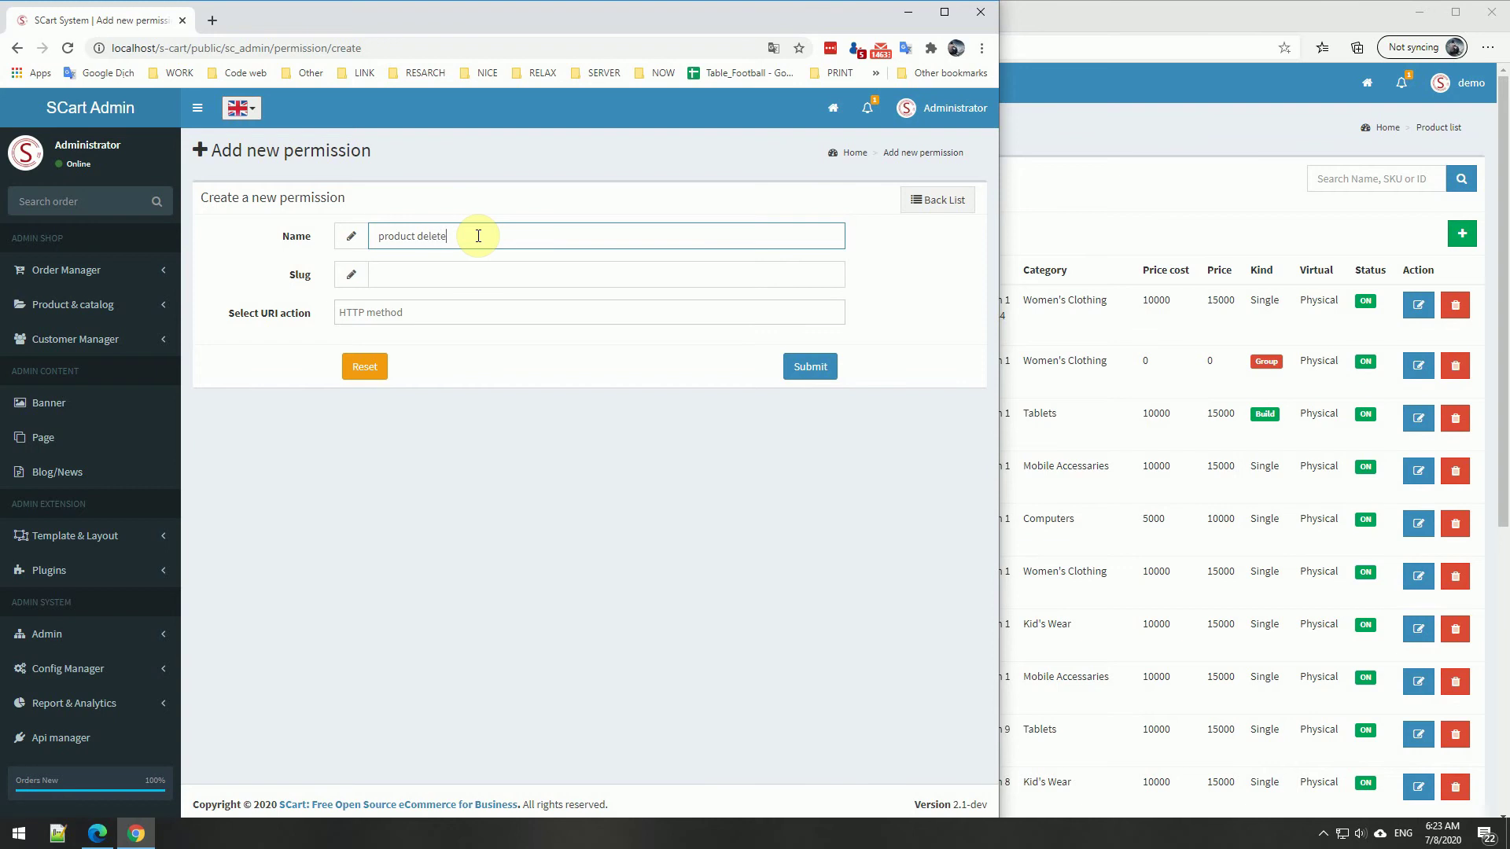
pyautogui.press('Tab')
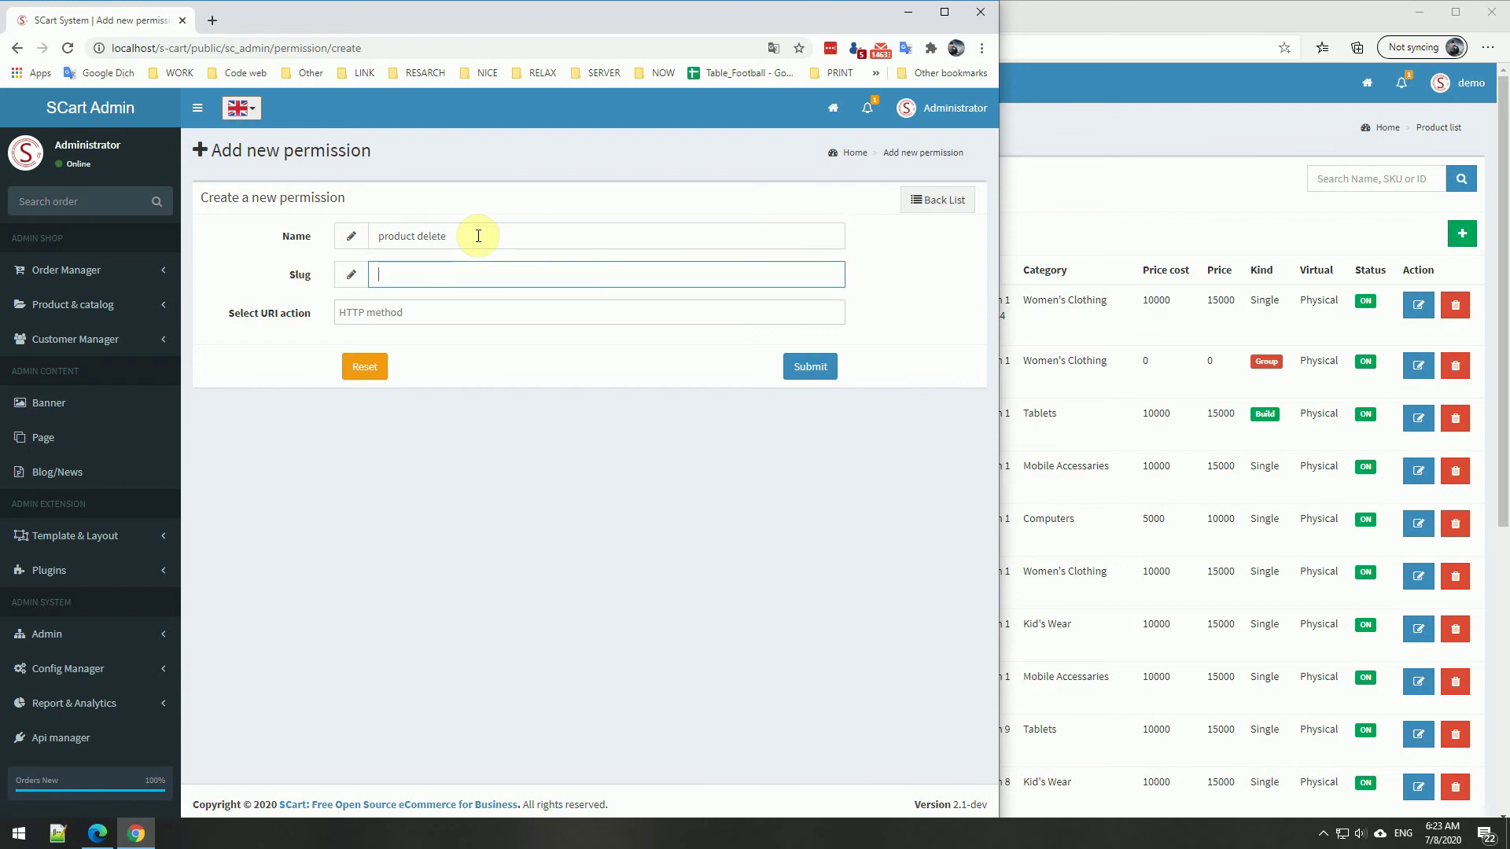
pyautogui.write('product')
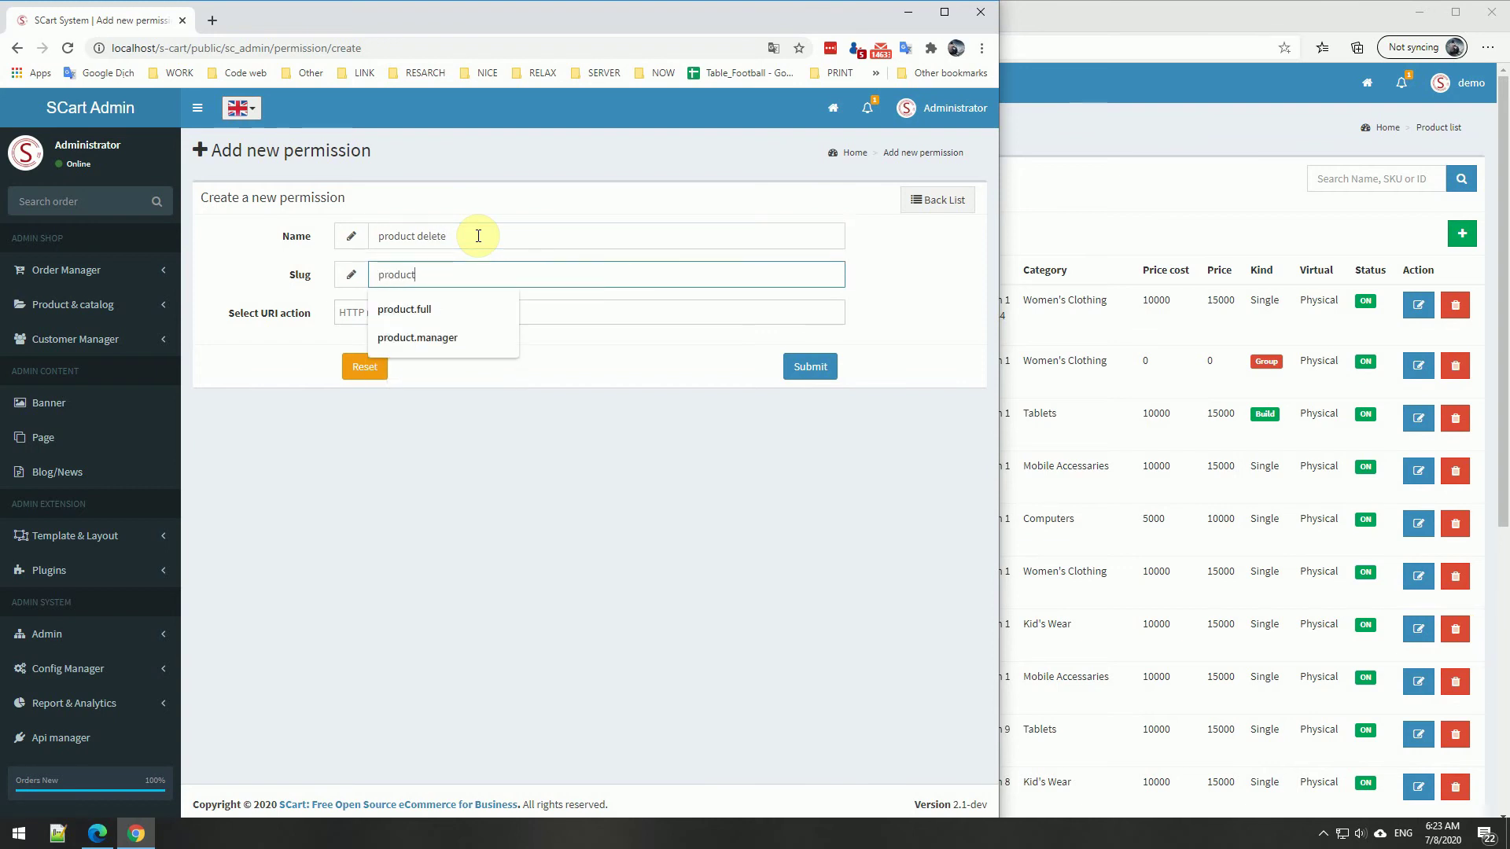
pyautogui.write('.delete')
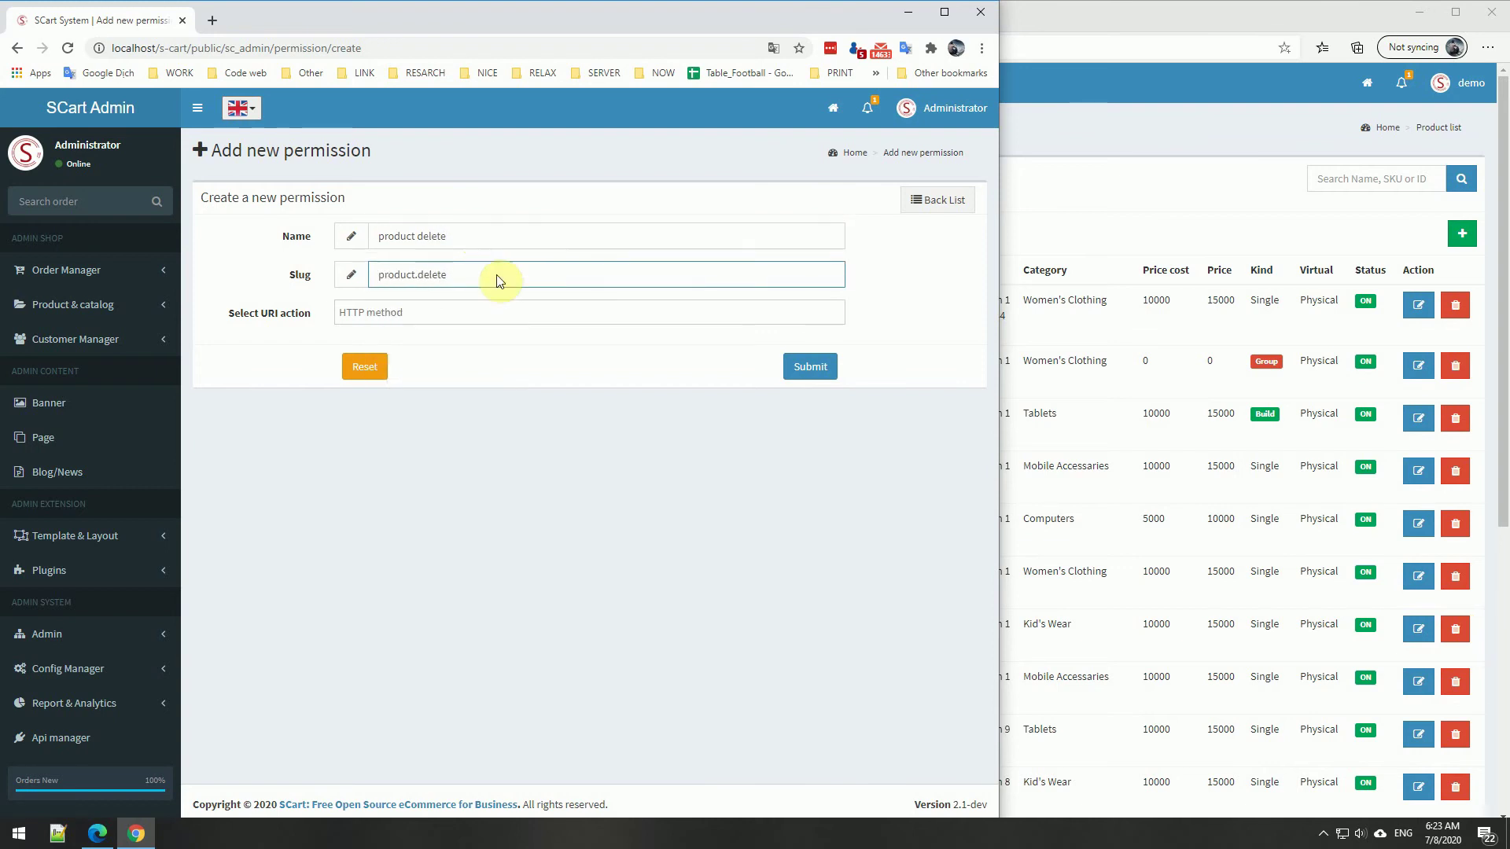
# Give the product delete permission the URI action POST::sc_admin/product/delete and submit it.
pyautogui.click(457, 310)
pyautogui.write('pro')
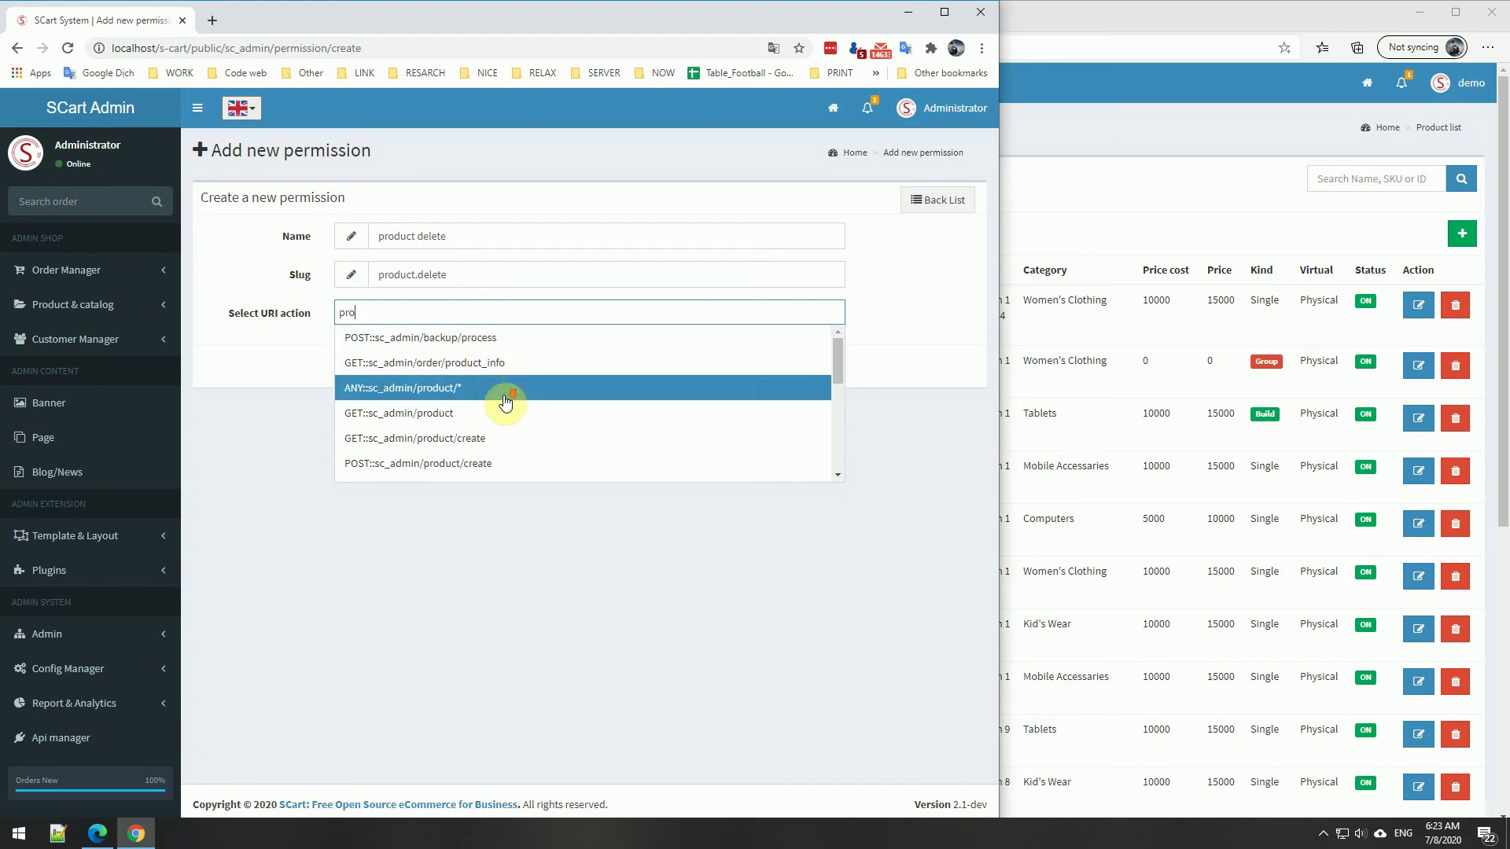
pyautogui.scroll(-1, 519, 397)
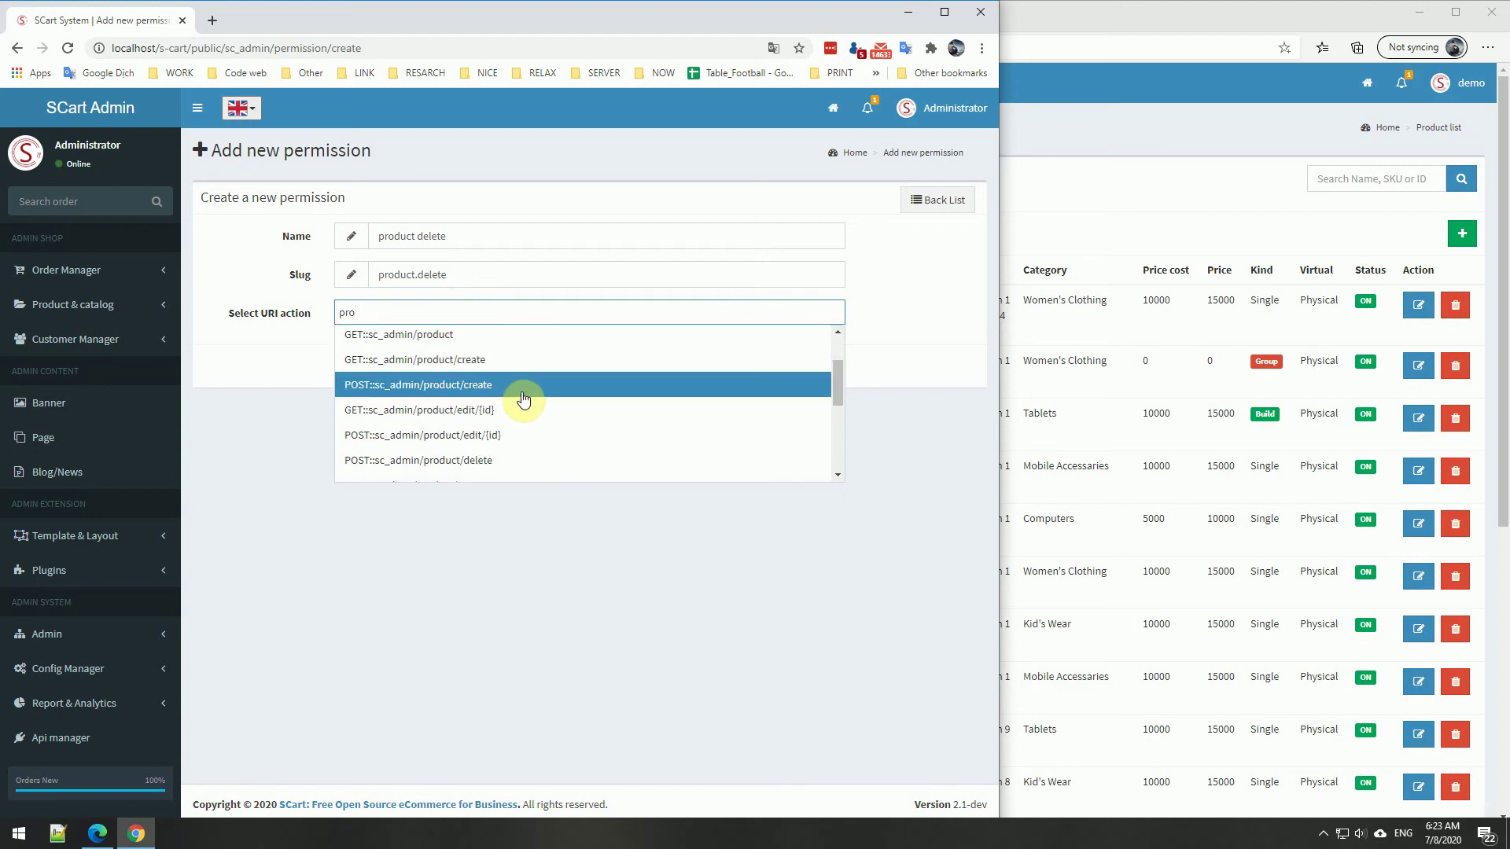
pyautogui.click(445, 462)
pyautogui.click(816, 378)
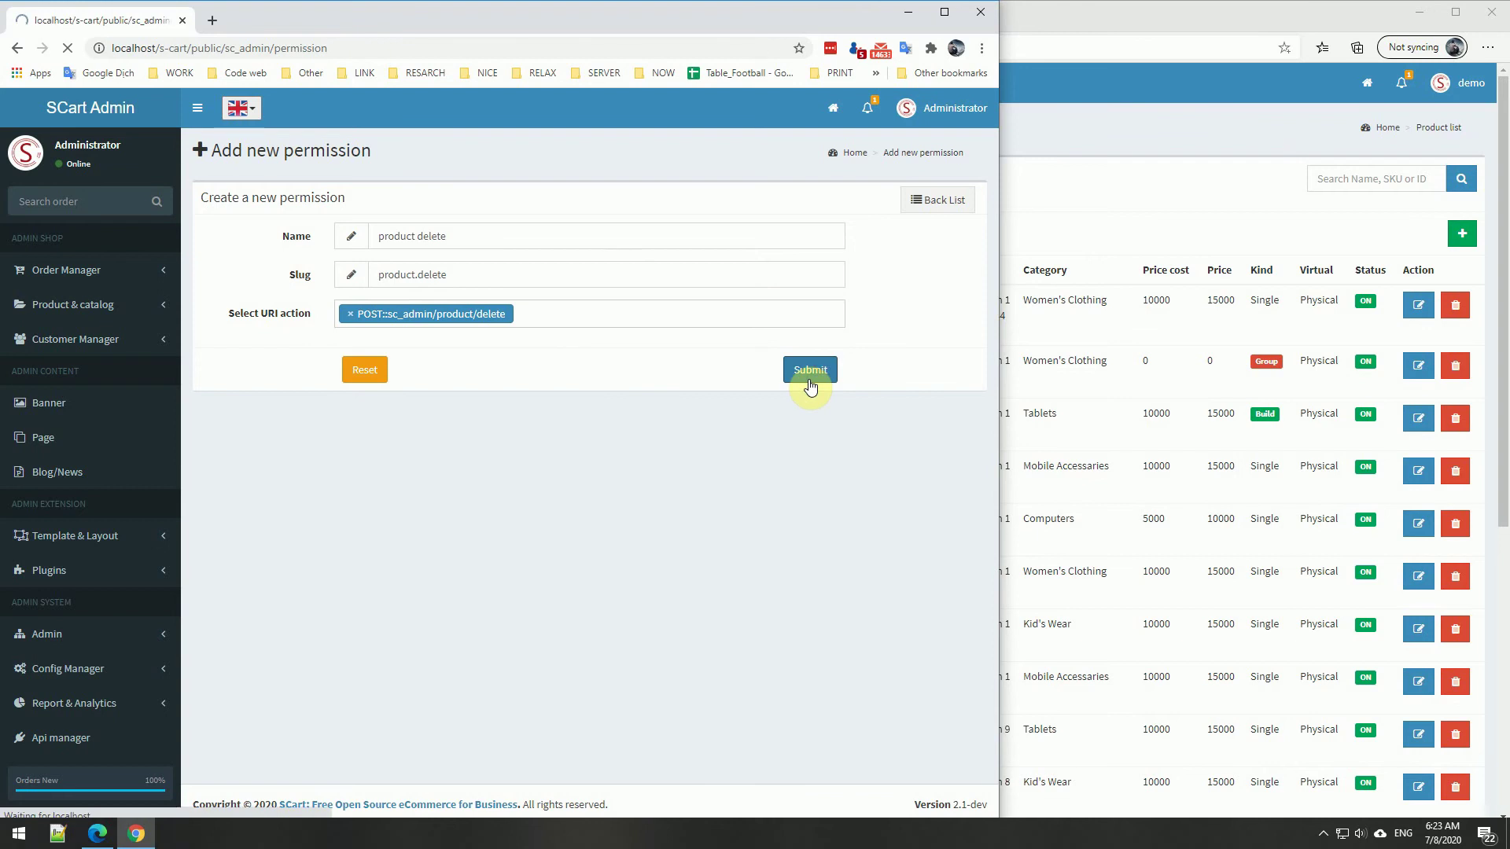
# Add the product delete permission to the demo user, submit the form and check the permissions shown in the user list.
pyautogui.scroll(-4, 250, 417)
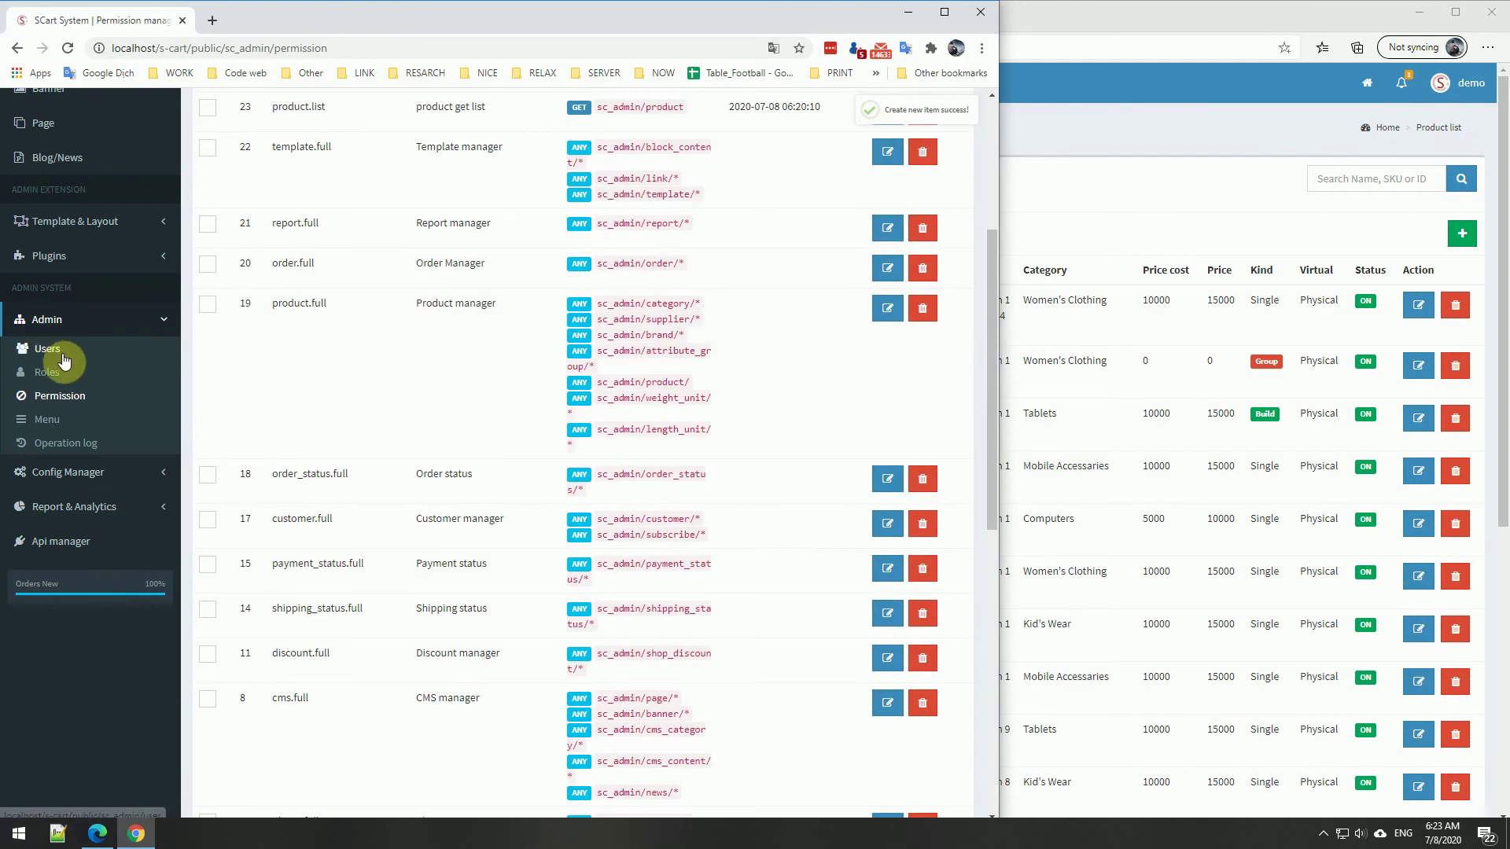
pyautogui.click(60, 396)
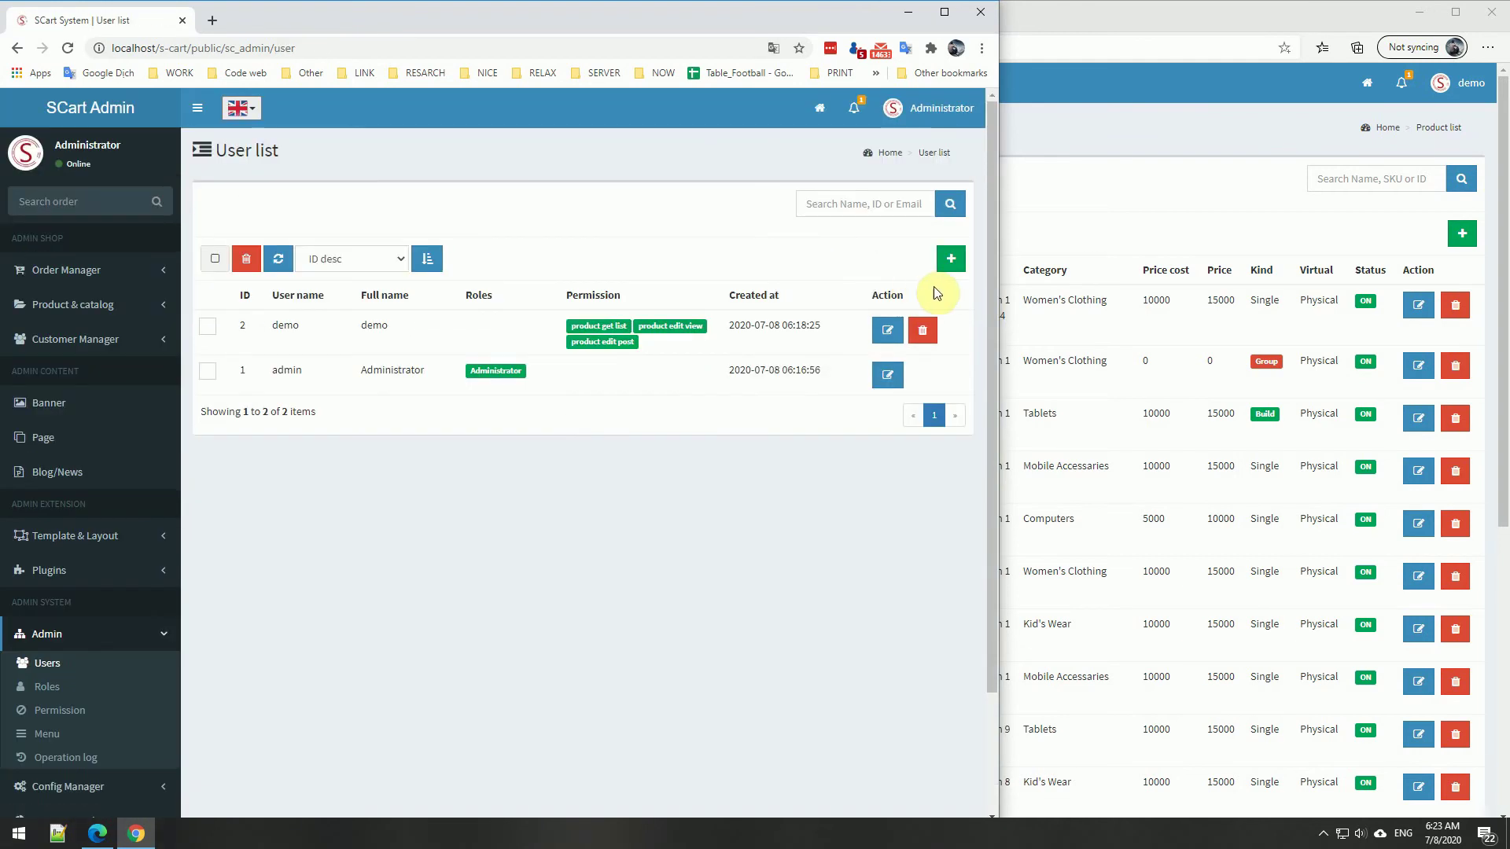
pyautogui.click(887, 338)
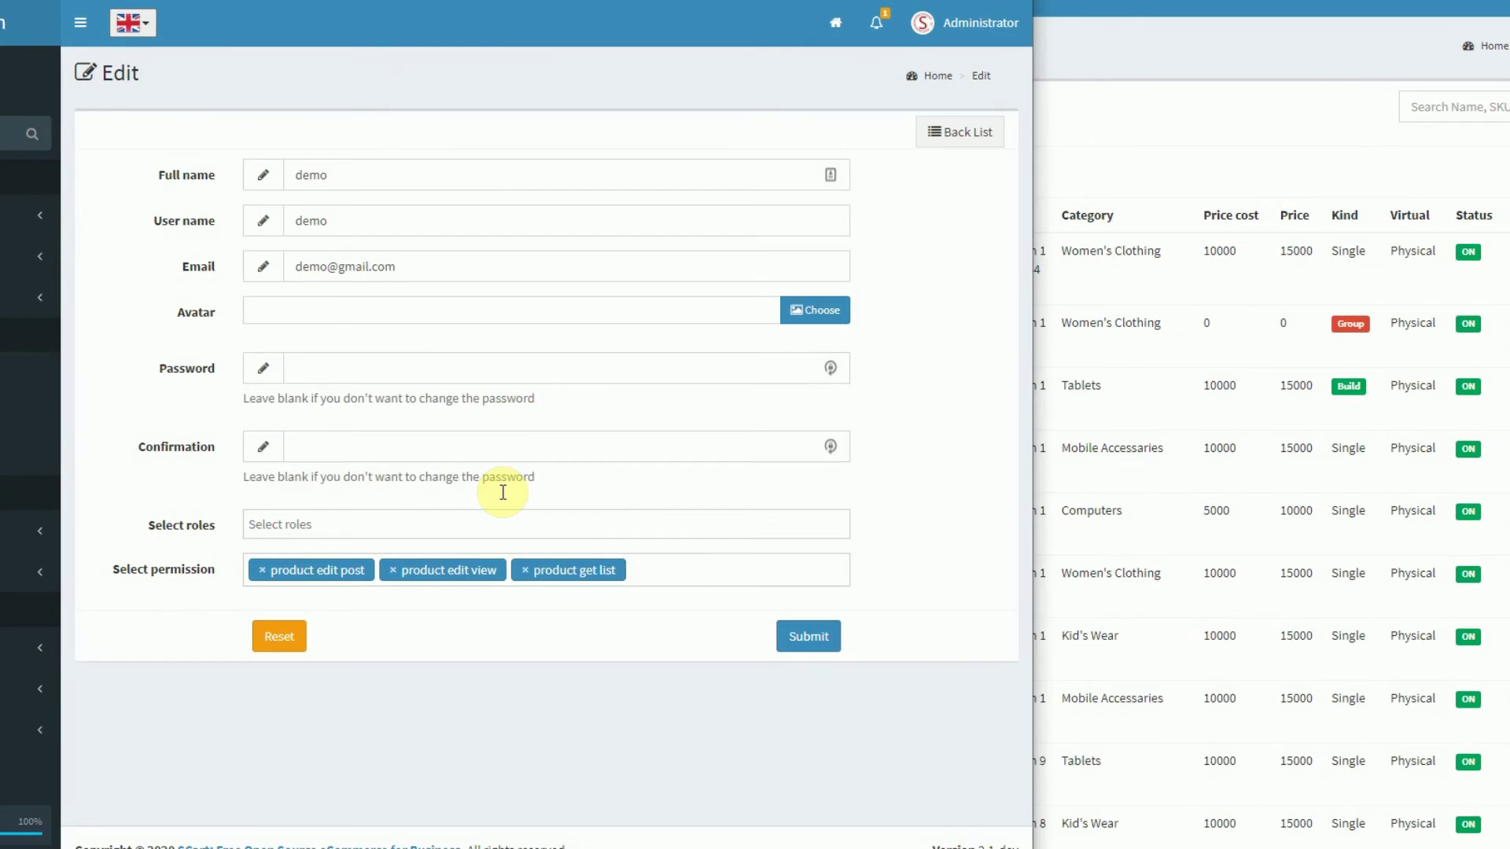
pyautogui.click(722, 564)
pyautogui.write('pr')
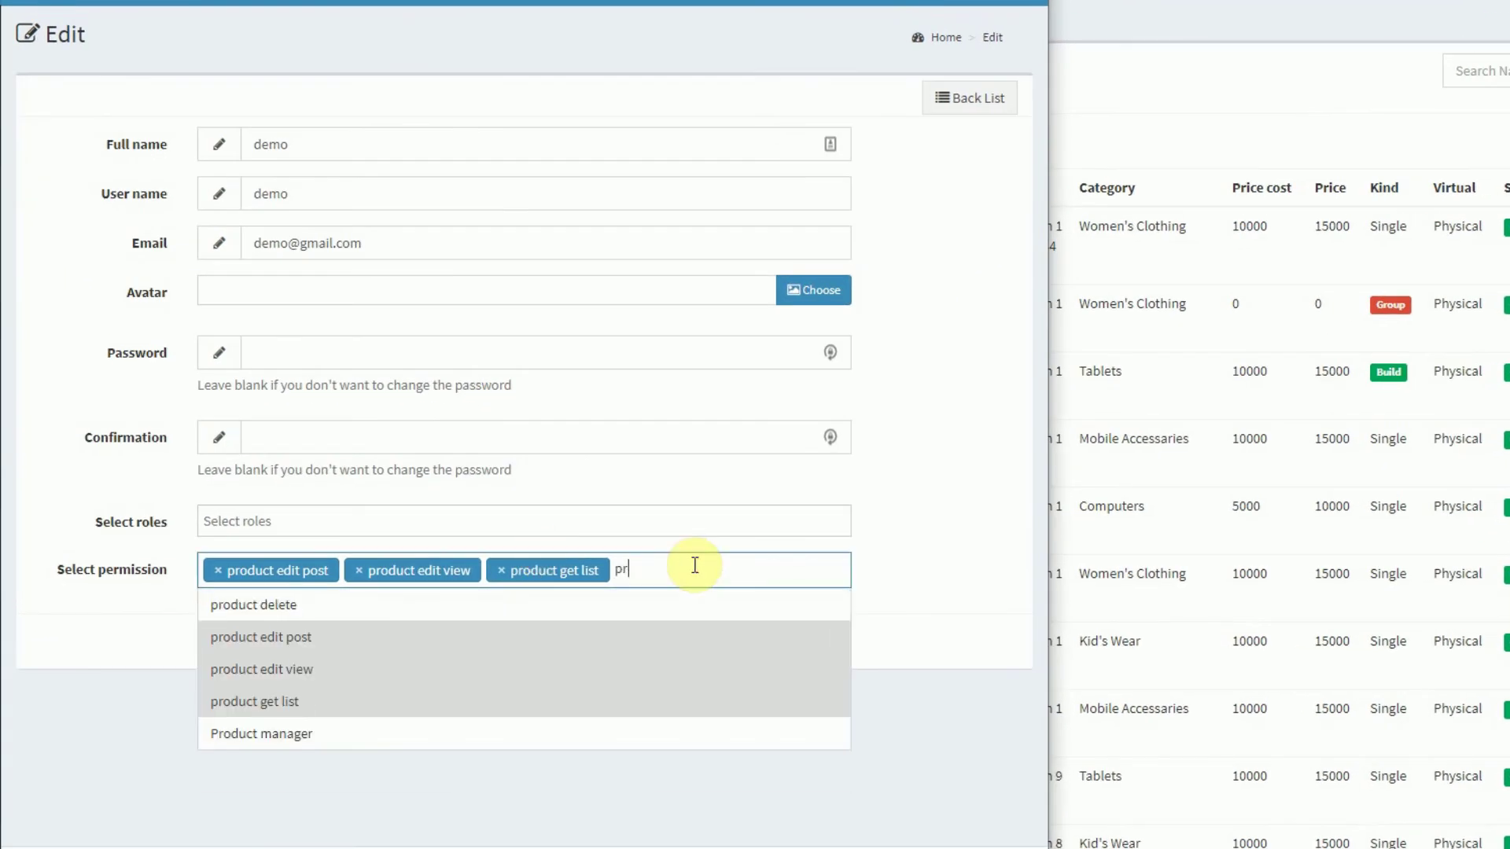
pyautogui.write('o')
pyautogui.click(464, 605)
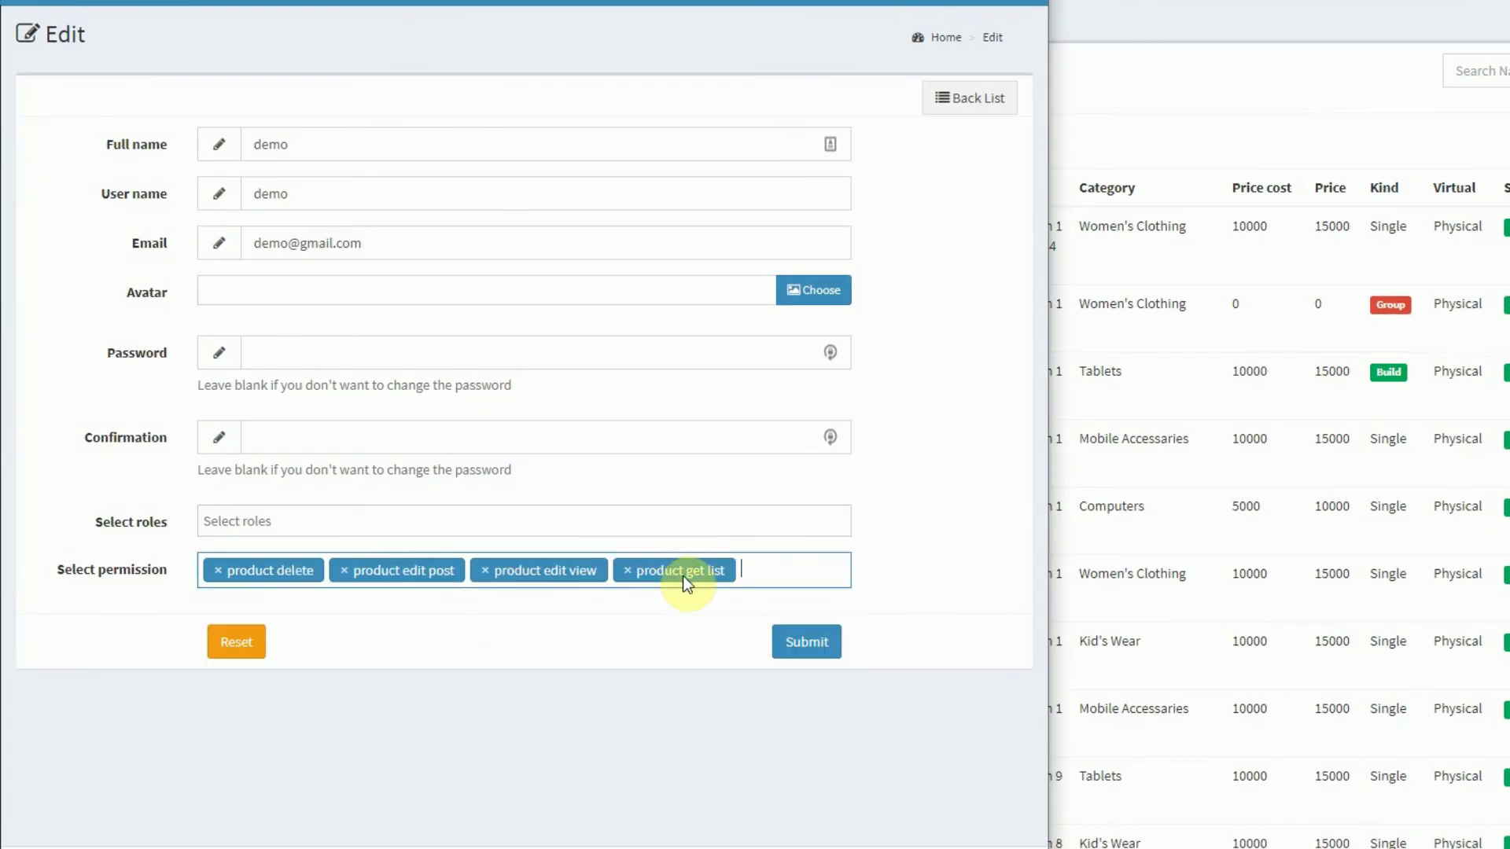
pyautogui.click(828, 642)
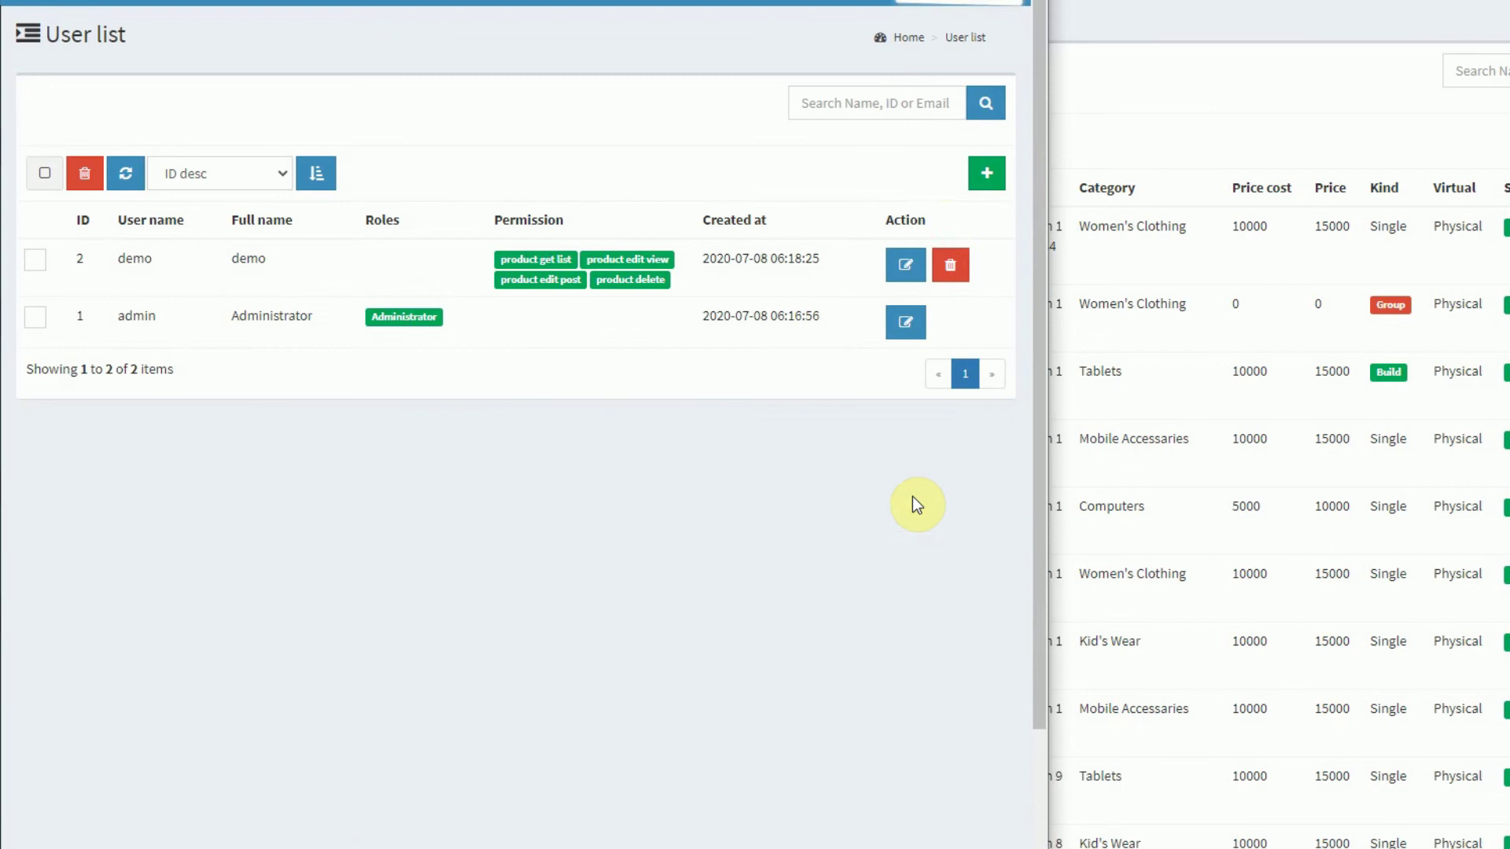
pyautogui.moveTo(599, 283); pyautogui.dragTo(663, 275)
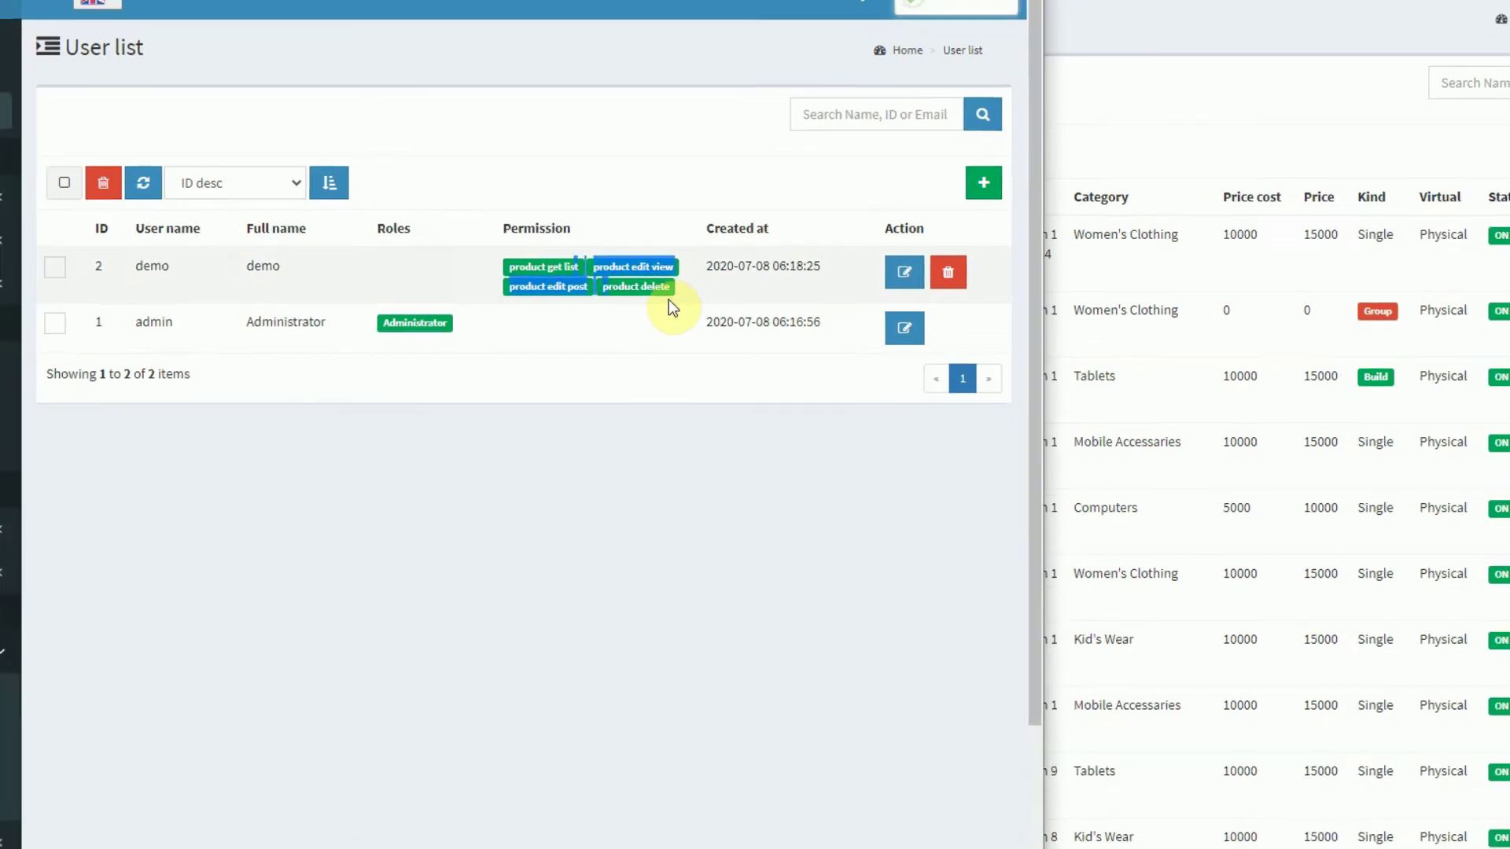
# Switch to the demo user's Edge window and delete products 17 and 14 from the product list, confirming each deletion.
pyautogui.click(1206, 126)
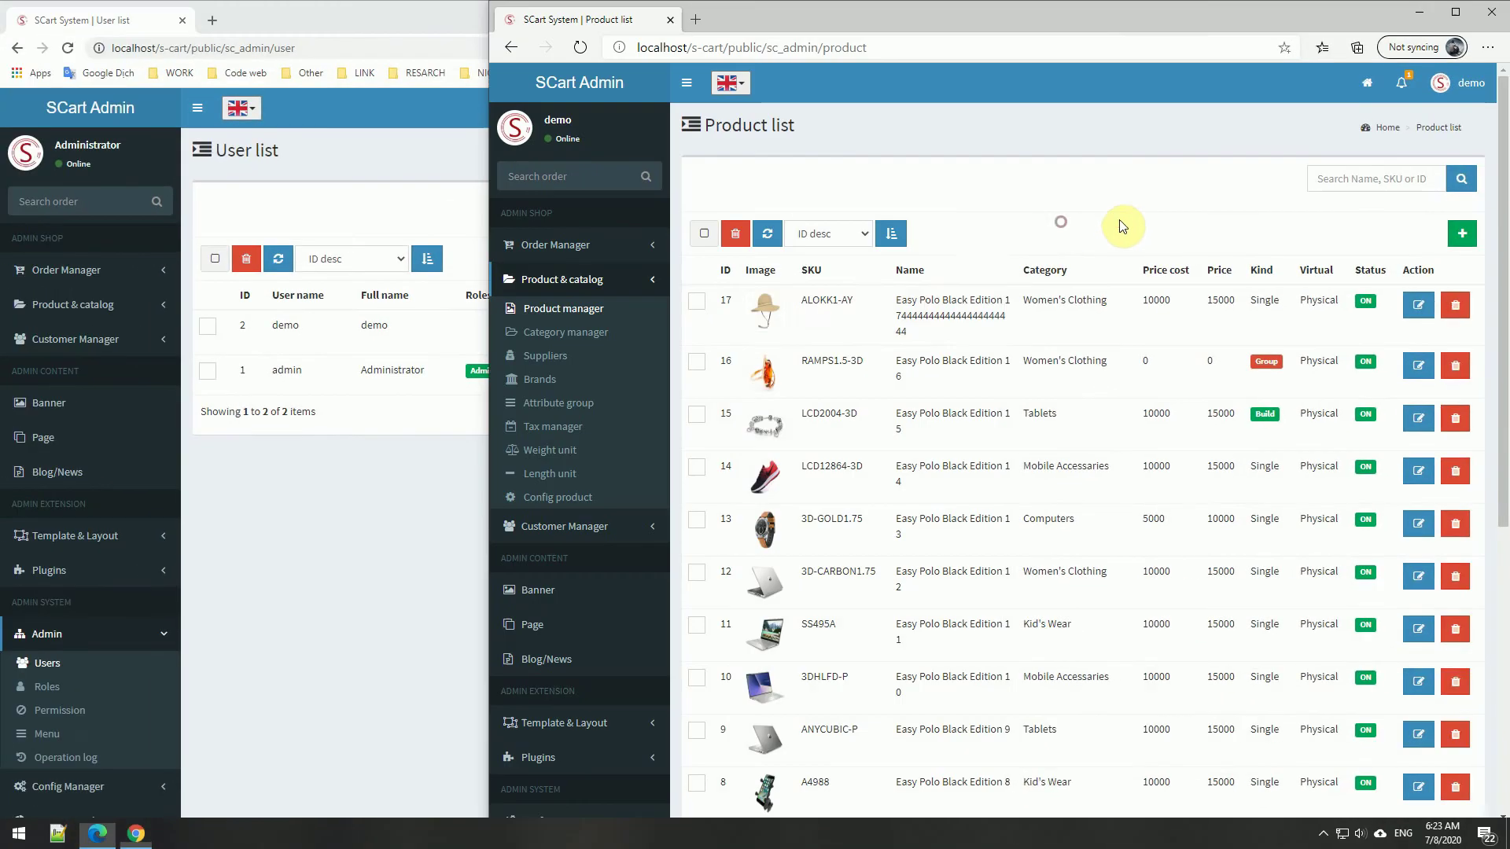
pyautogui.click(1456, 307)
pyautogui.click(1039, 494)
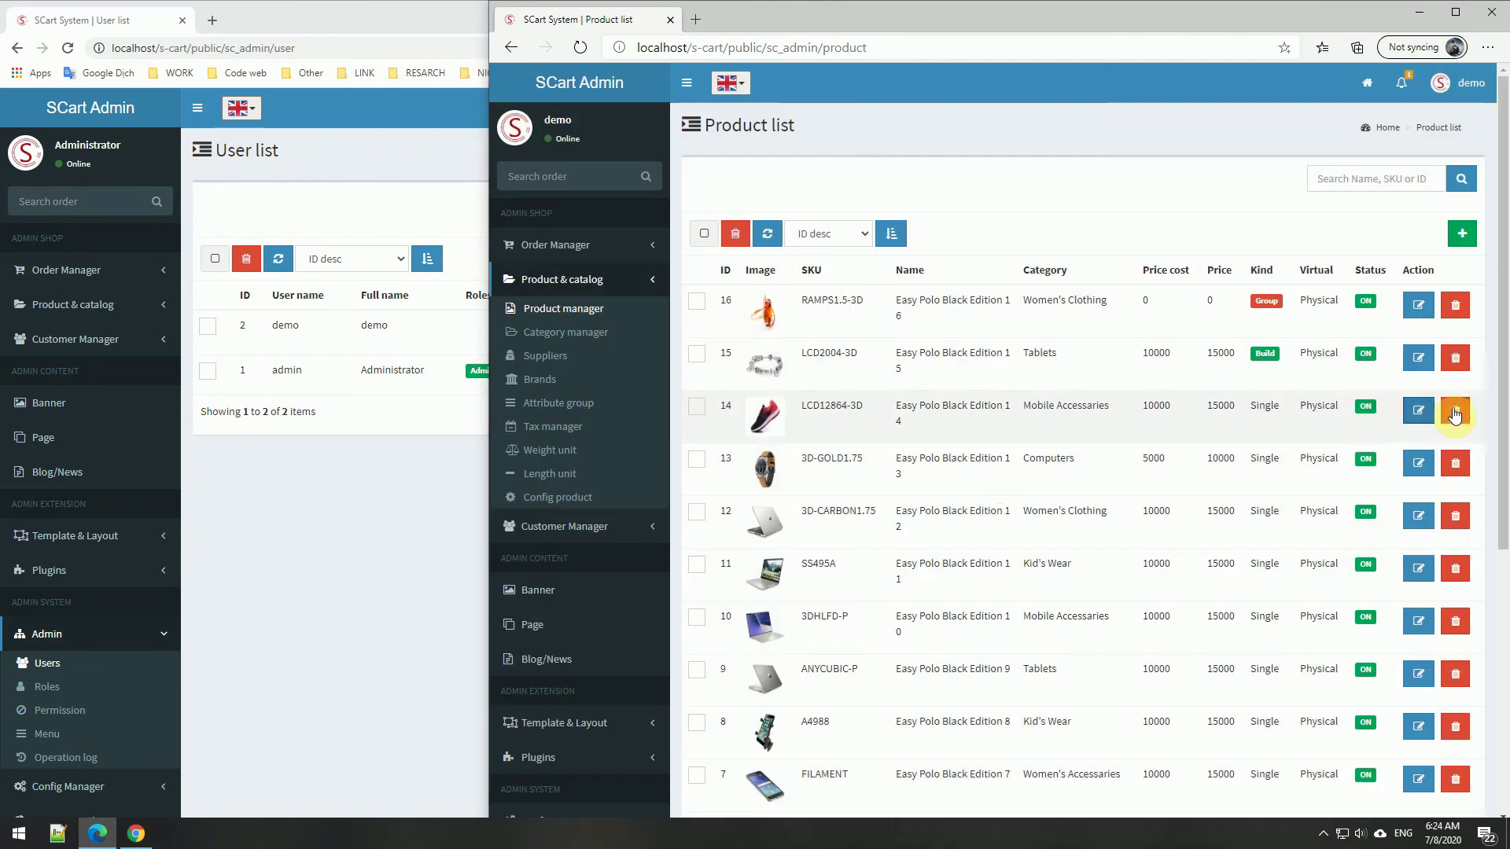
pyautogui.click(1456, 410)
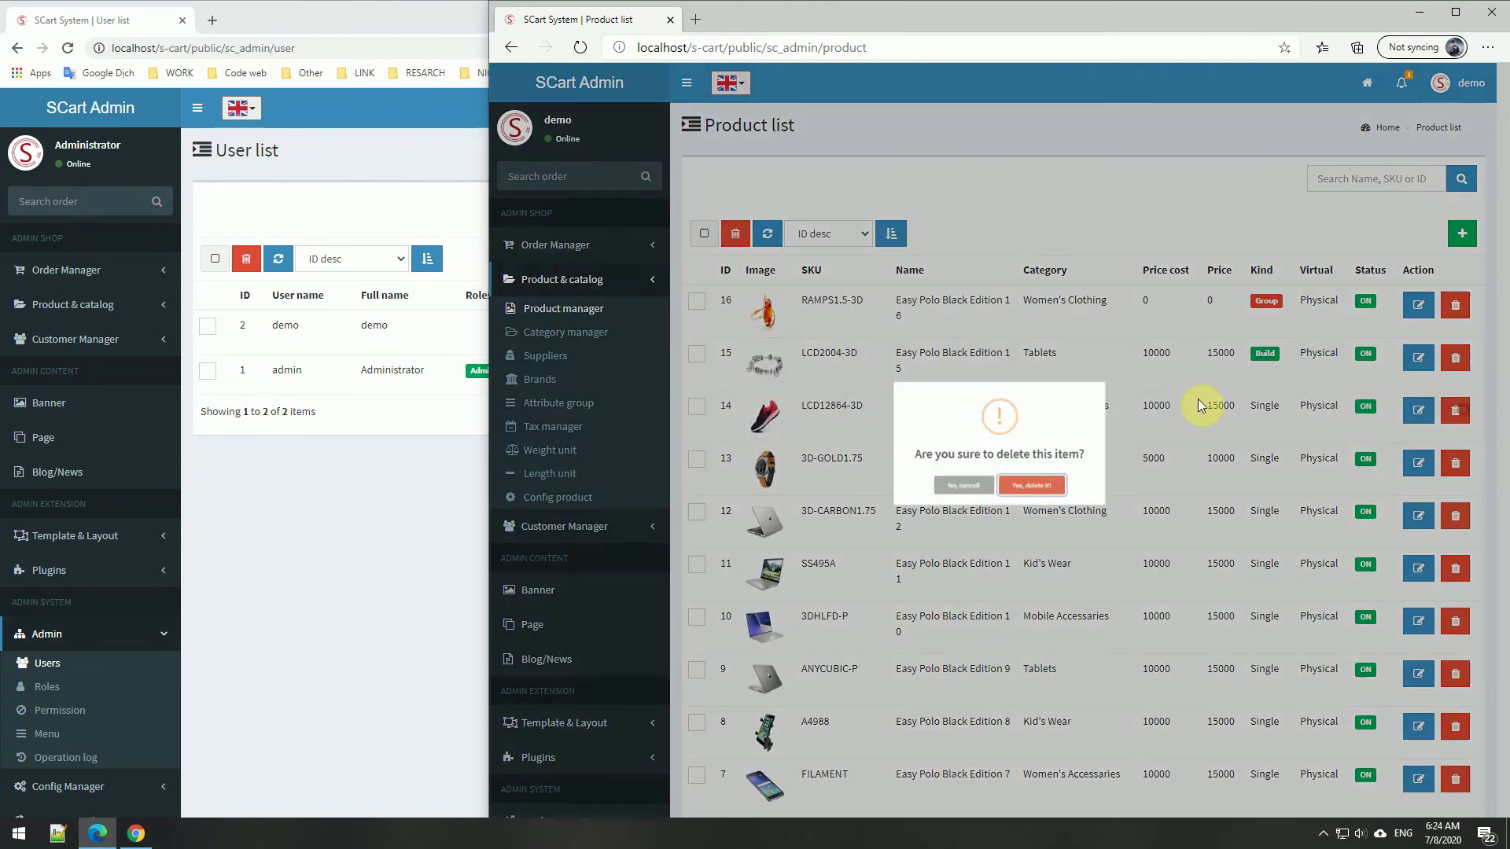
pyautogui.click(1039, 493)
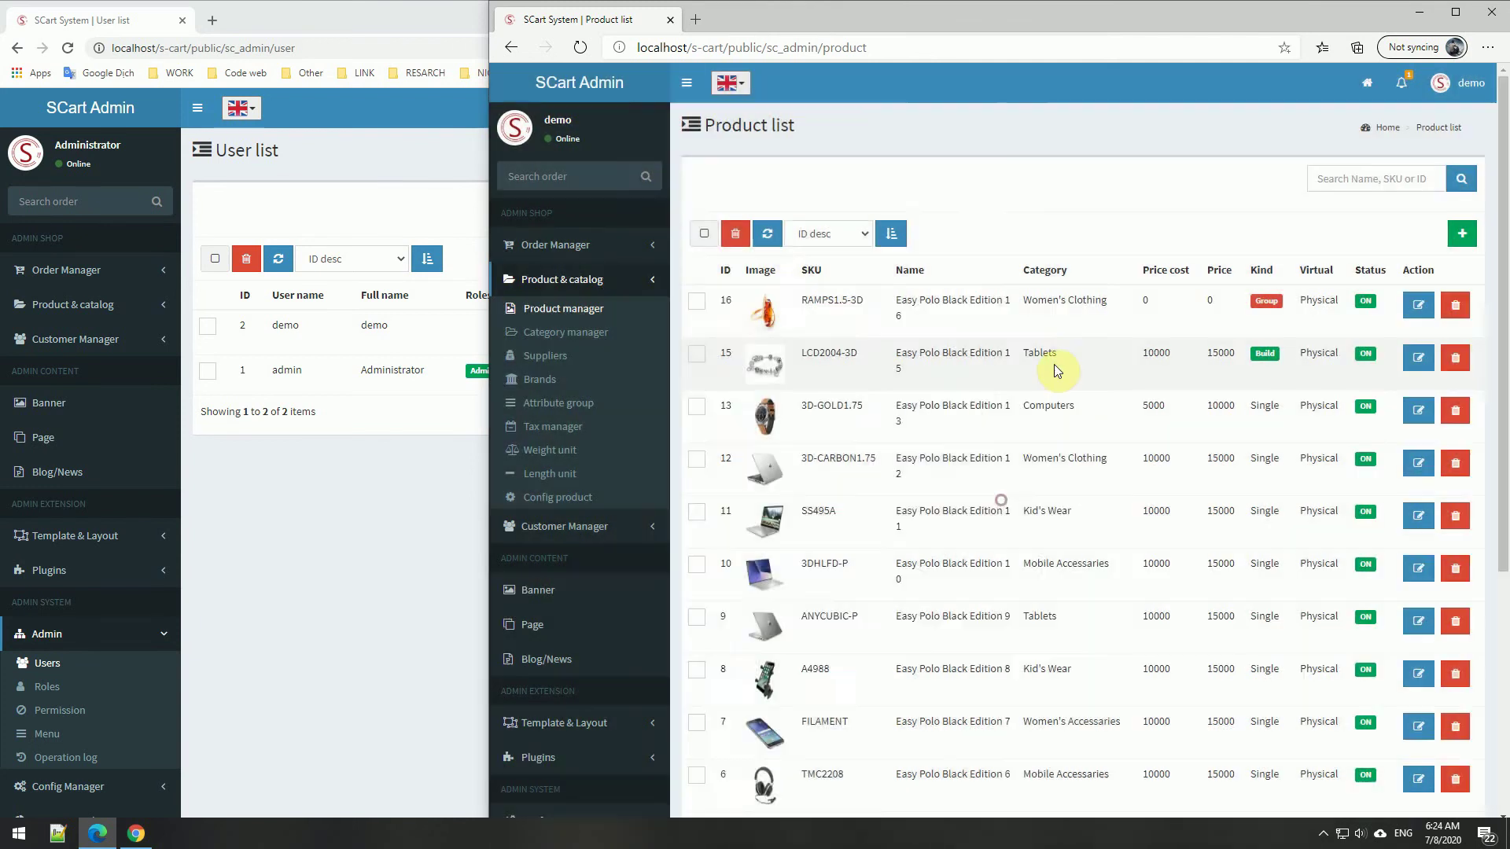
# In the administrator's Chrome window, remove all permissions from the demo user and submit, and reload the product list in the demo user's Edge window.
pyautogui.click(408, 478)
pyautogui.click(888, 333)
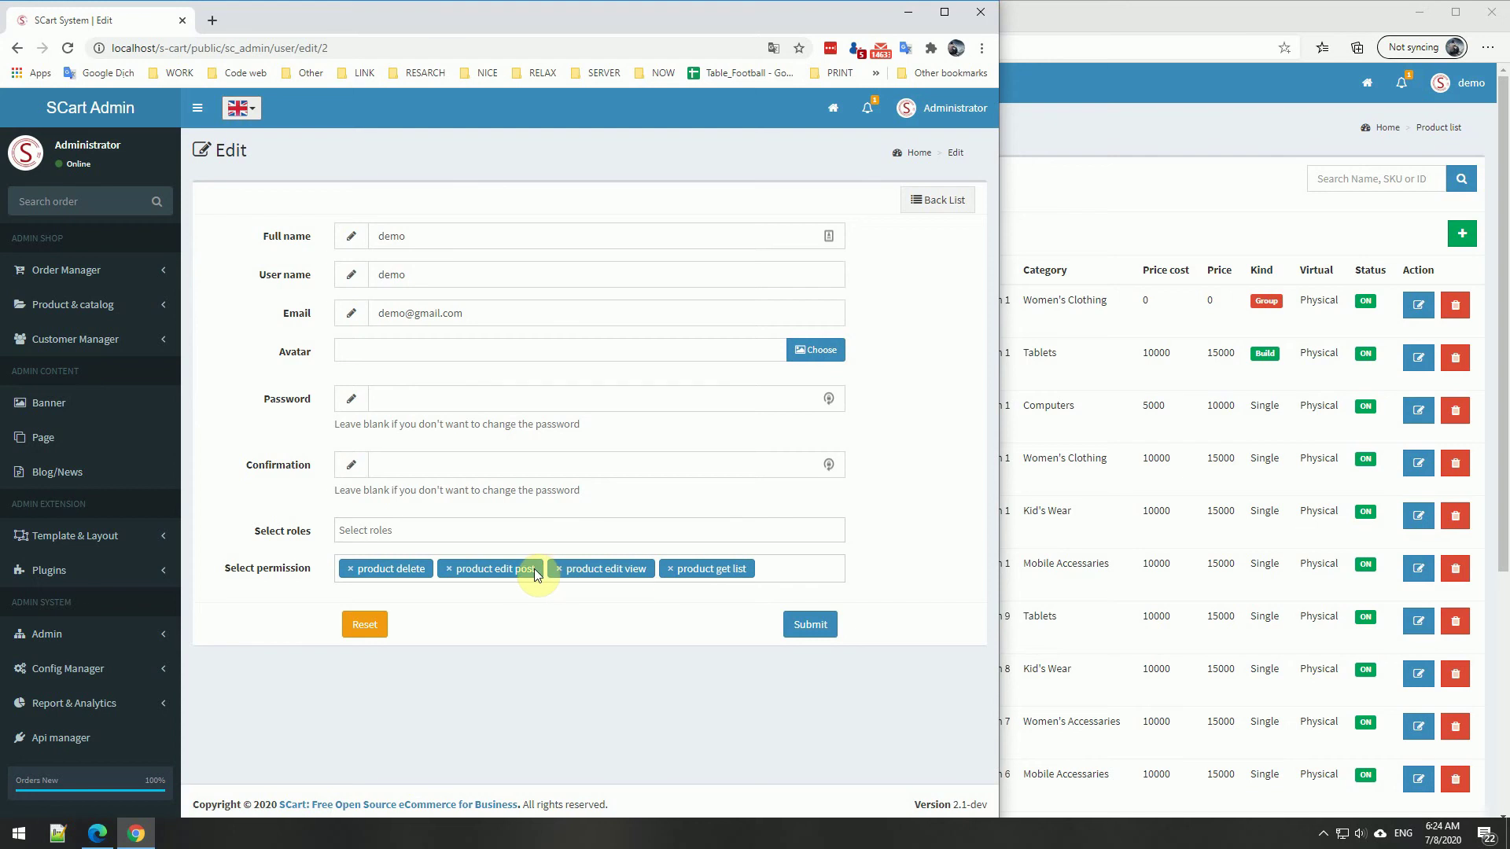
pyautogui.click(351, 569)
pyautogui.click(351, 569)
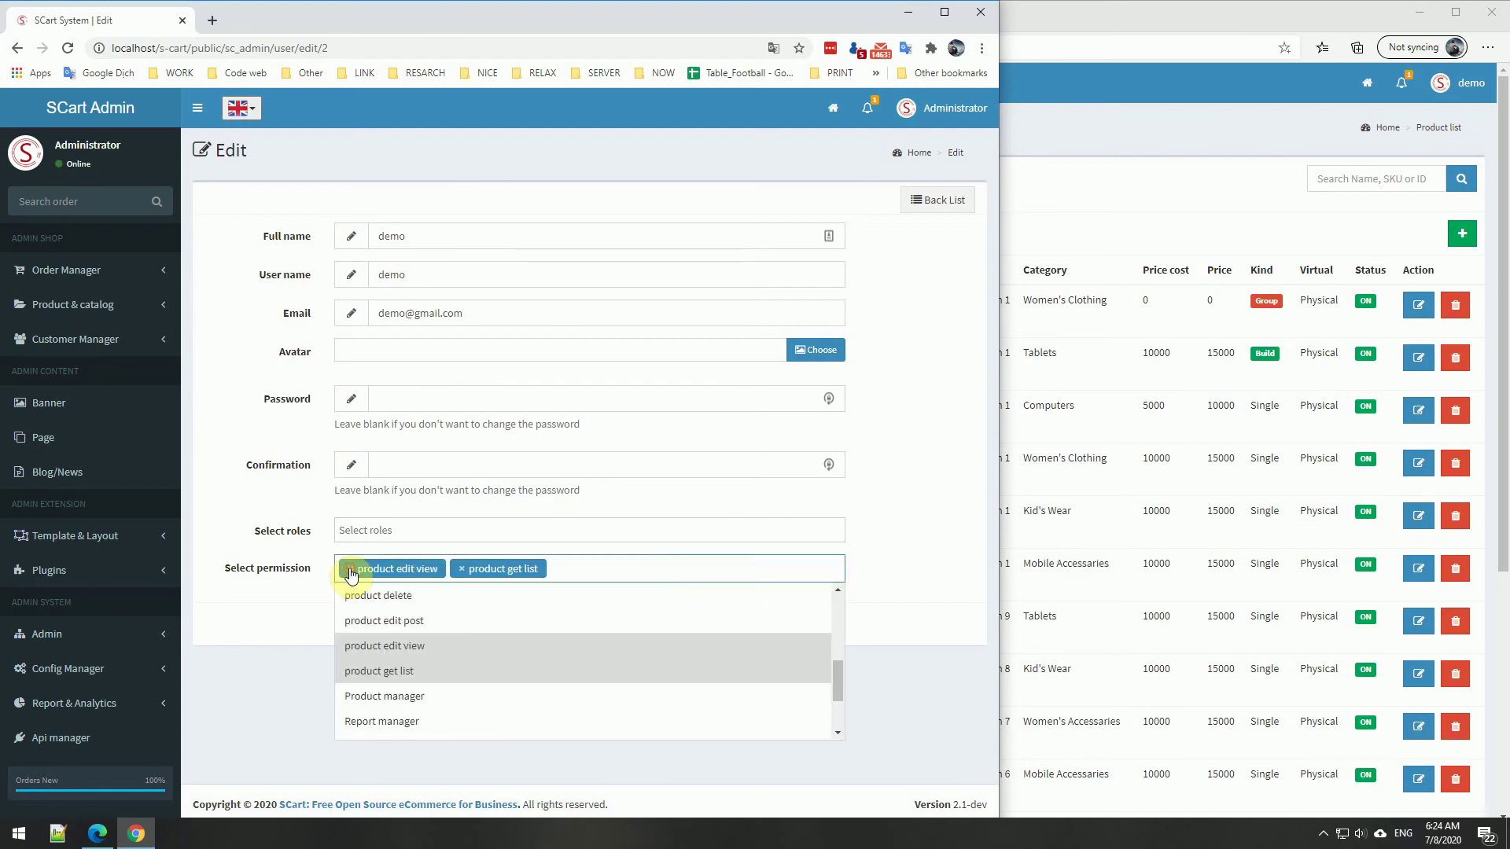
pyautogui.click(351, 569)
pyautogui.click(351, 569)
pyautogui.click(902, 555)
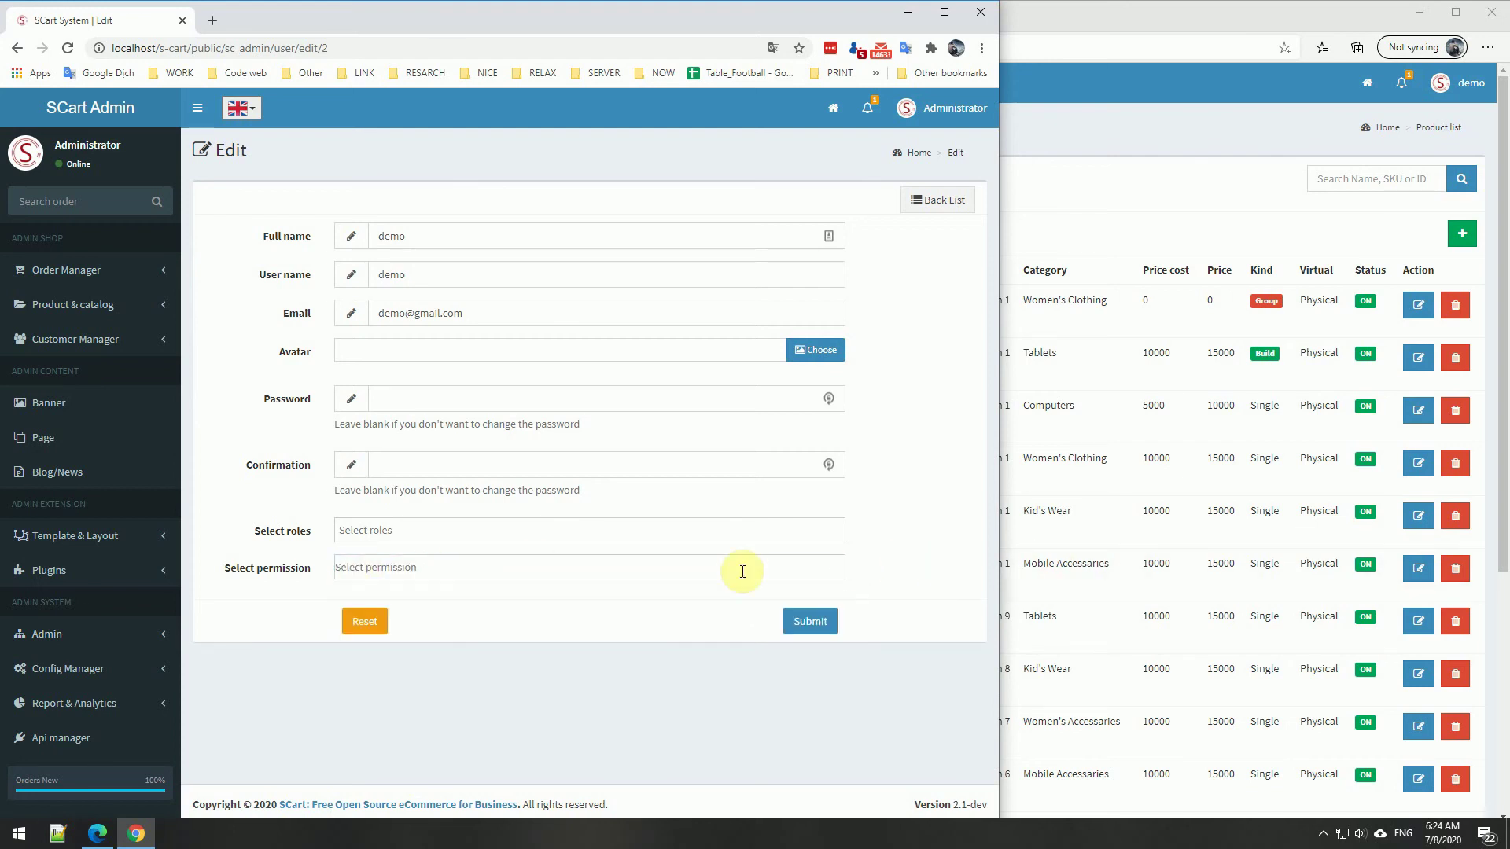
pyautogui.click(815, 622)
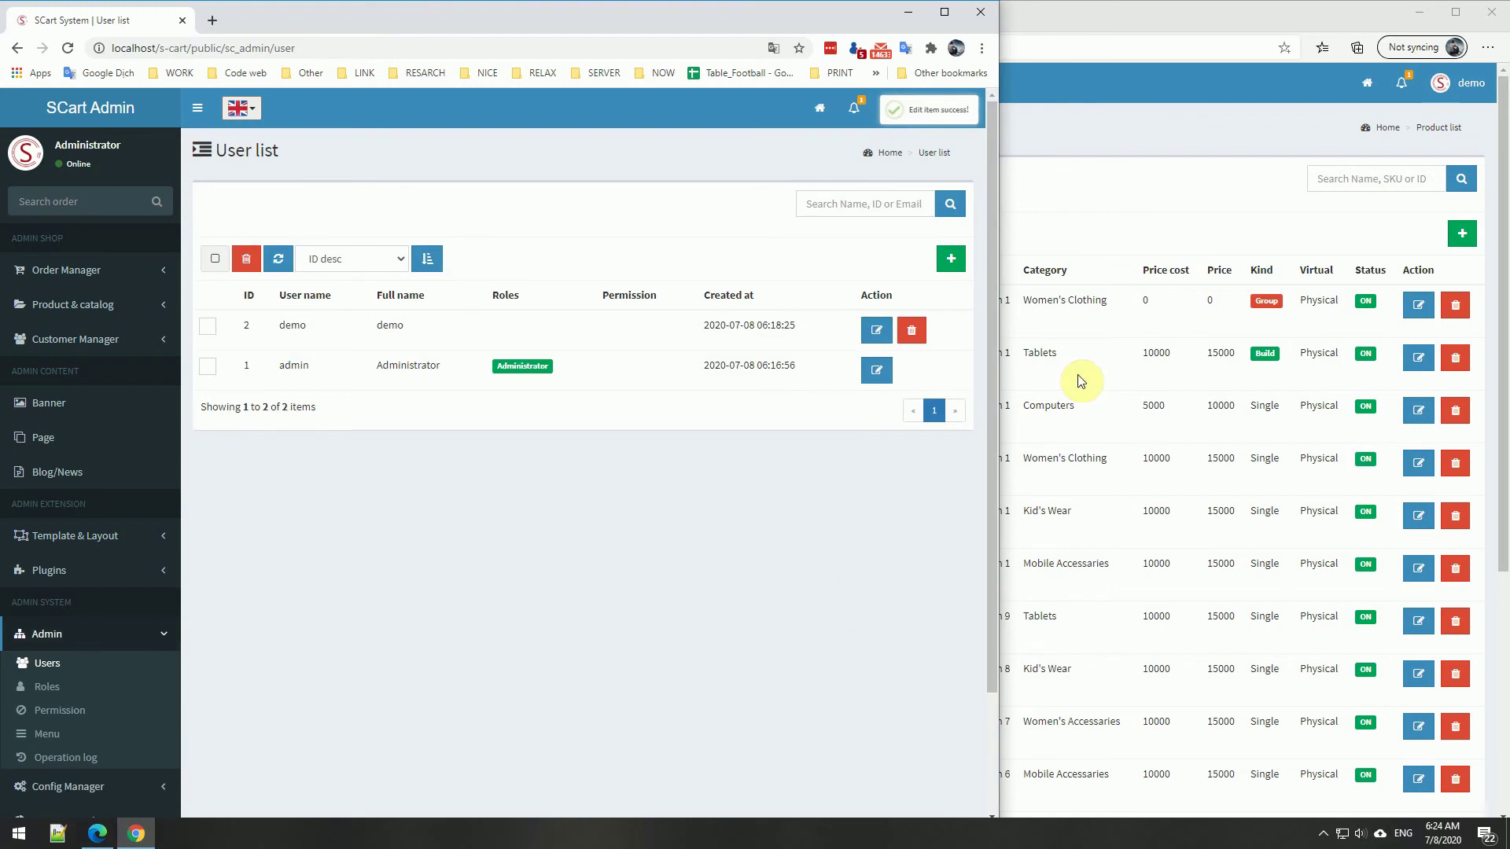
pyautogui.click(1191, 200)
pyautogui.press('F5')
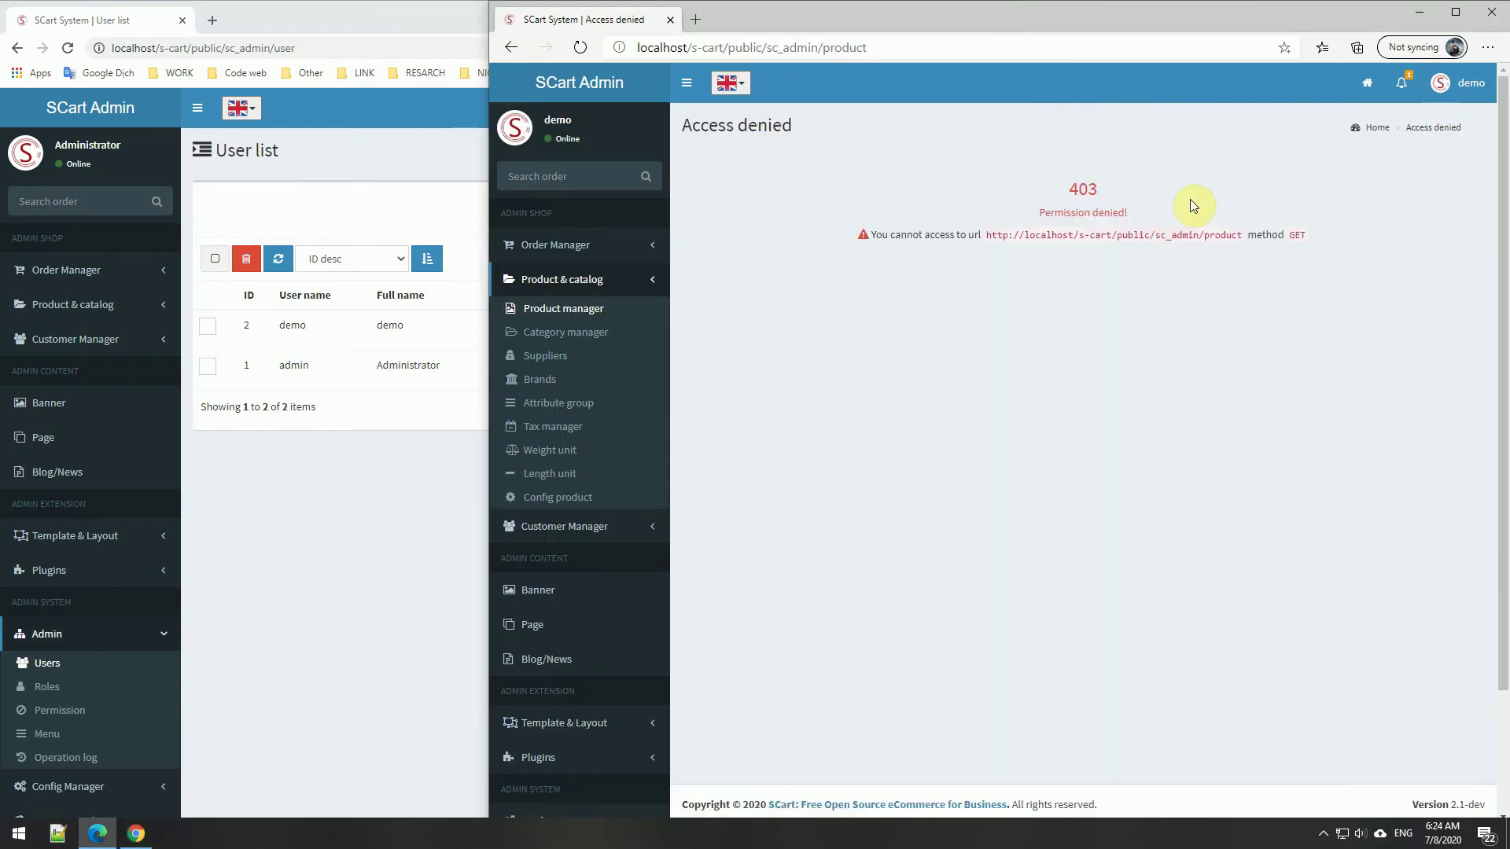
# Switch to the administrator's Chrome window and start a new permission named Product any permission with the slug product.any.
pyautogui.click(409, 346)
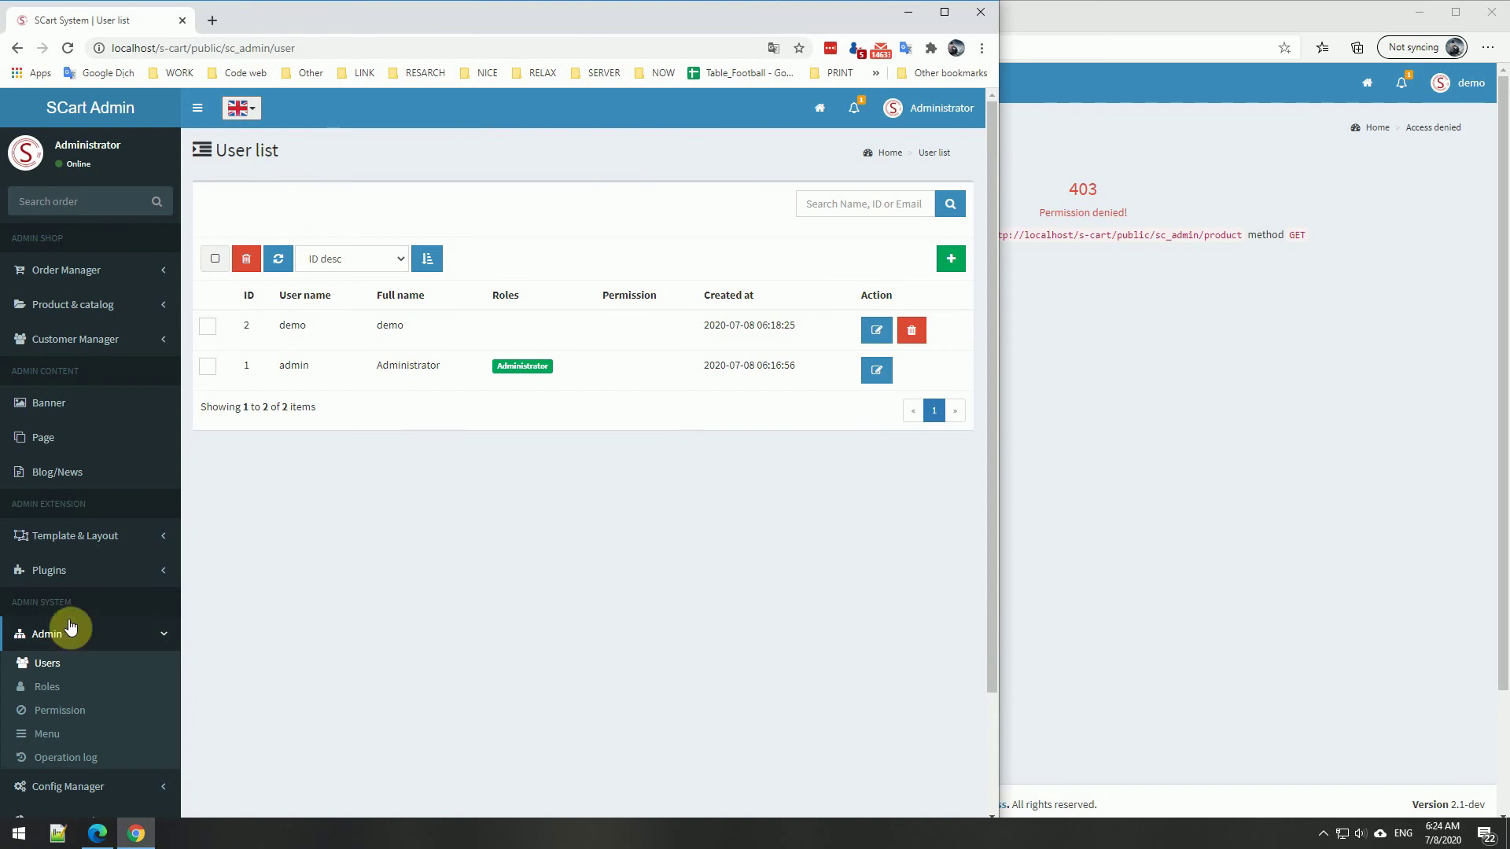
pyautogui.click(53, 716)
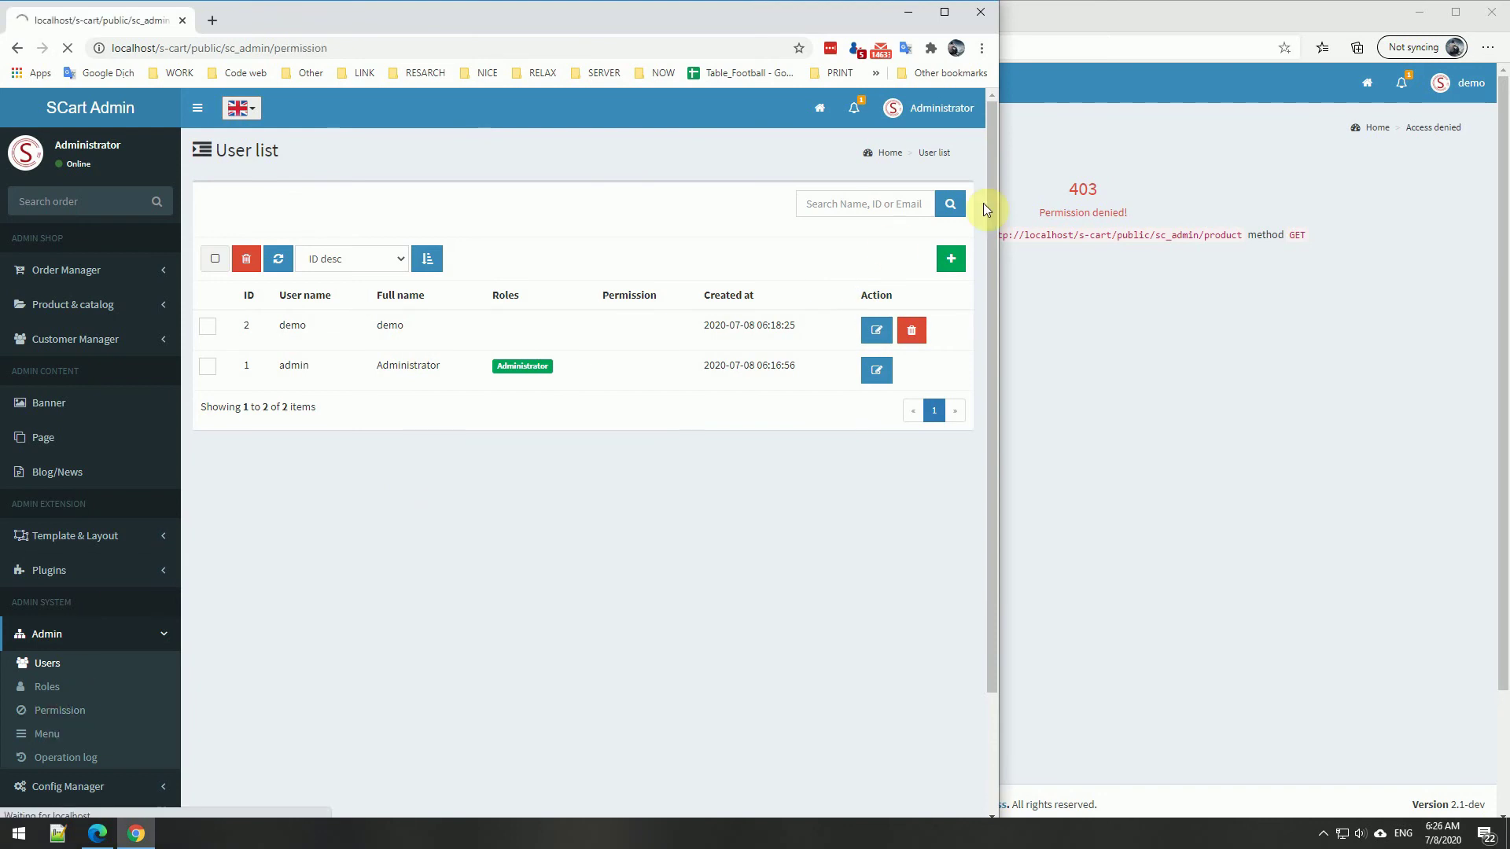
pyautogui.click(948, 217)
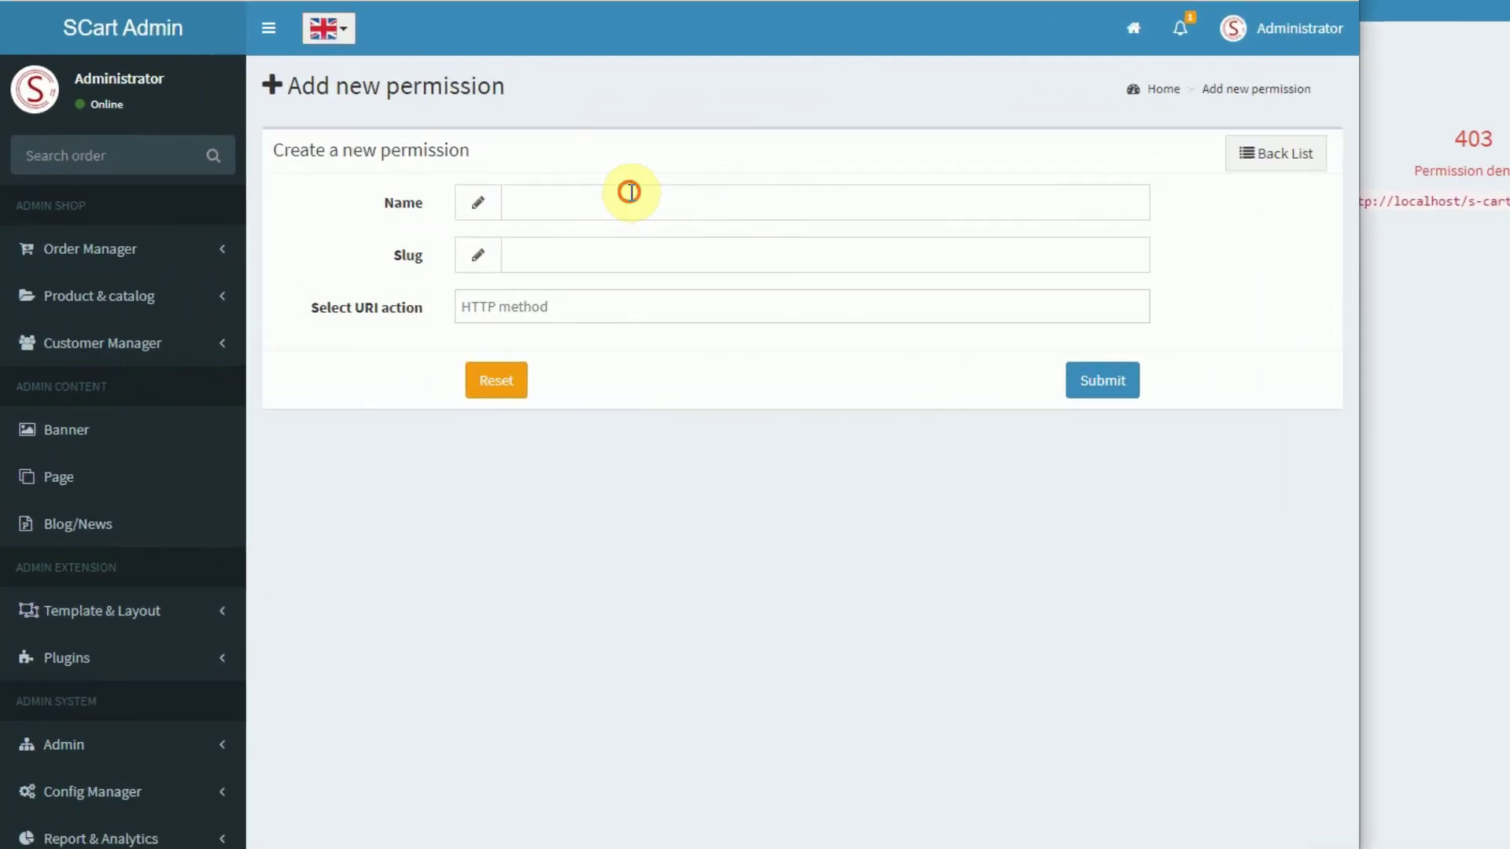
pyautogui.click(525, 214)
pyautogui.write('Pe')
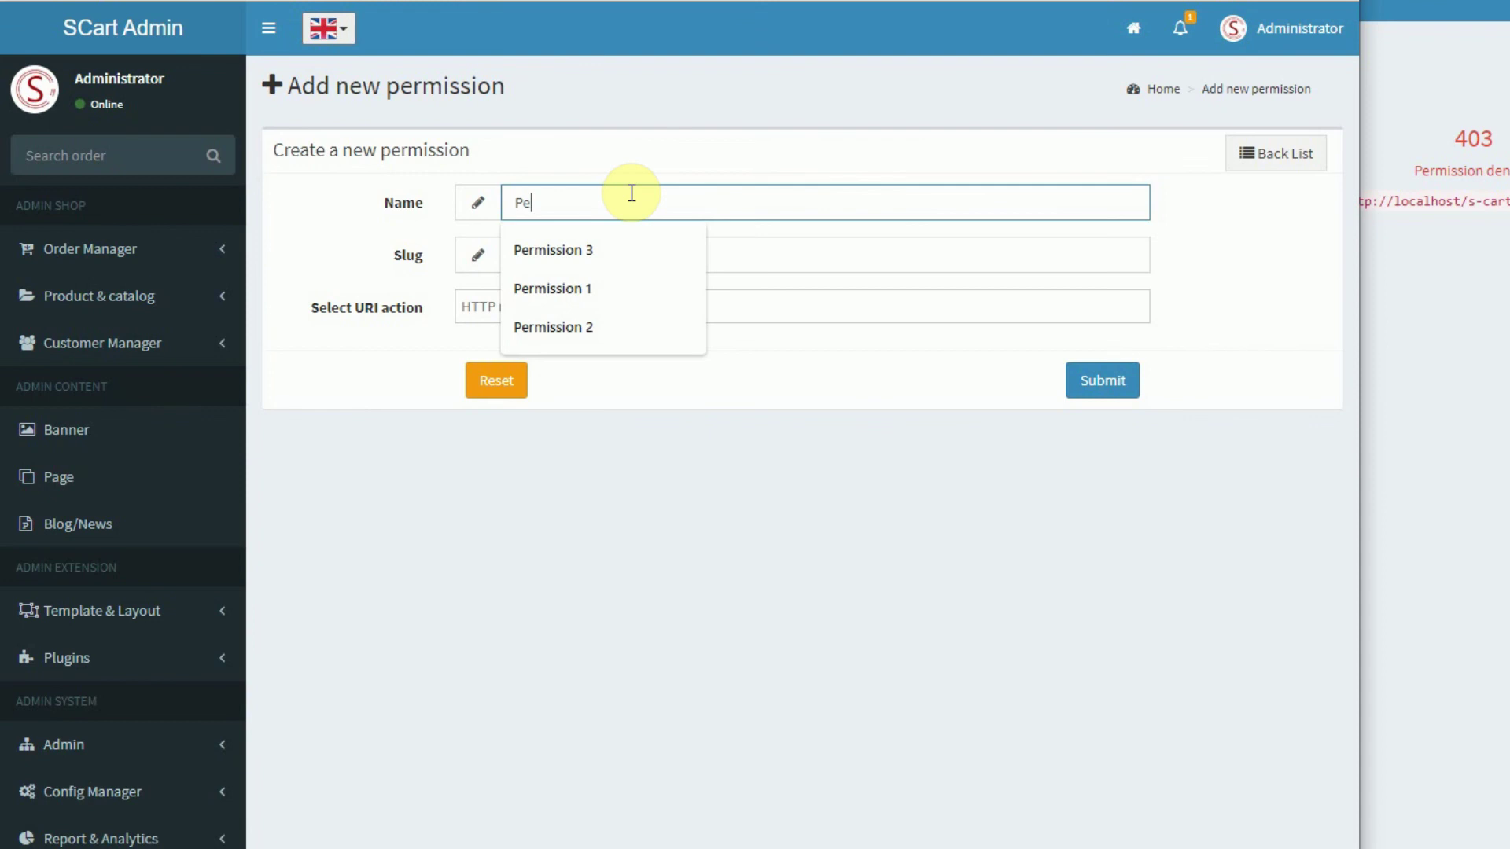
pyautogui.press('BackSpace')
pyautogui.write('ro')
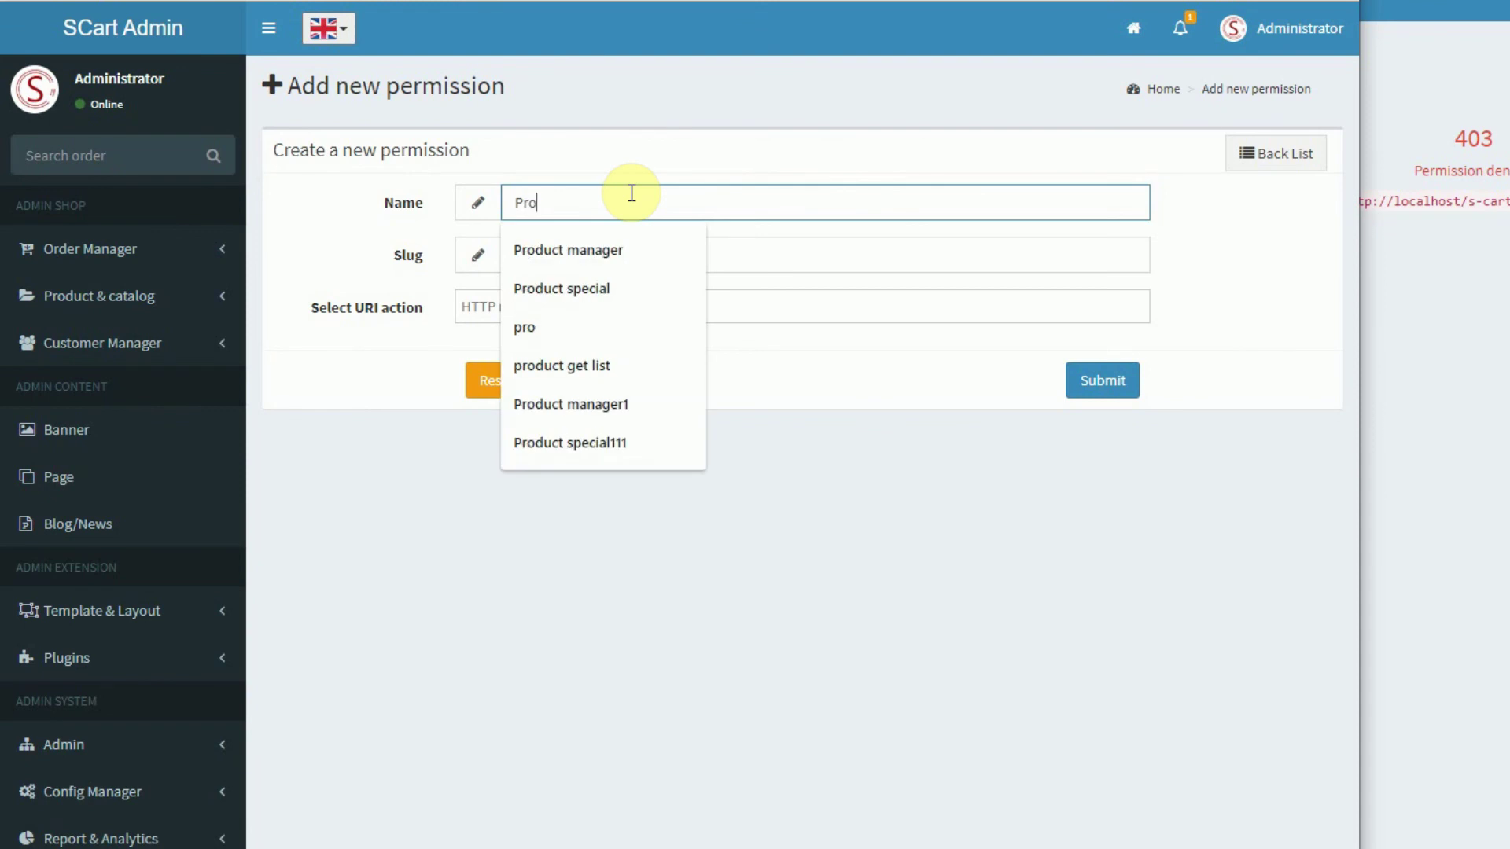
pyautogui.write('duct any permission')
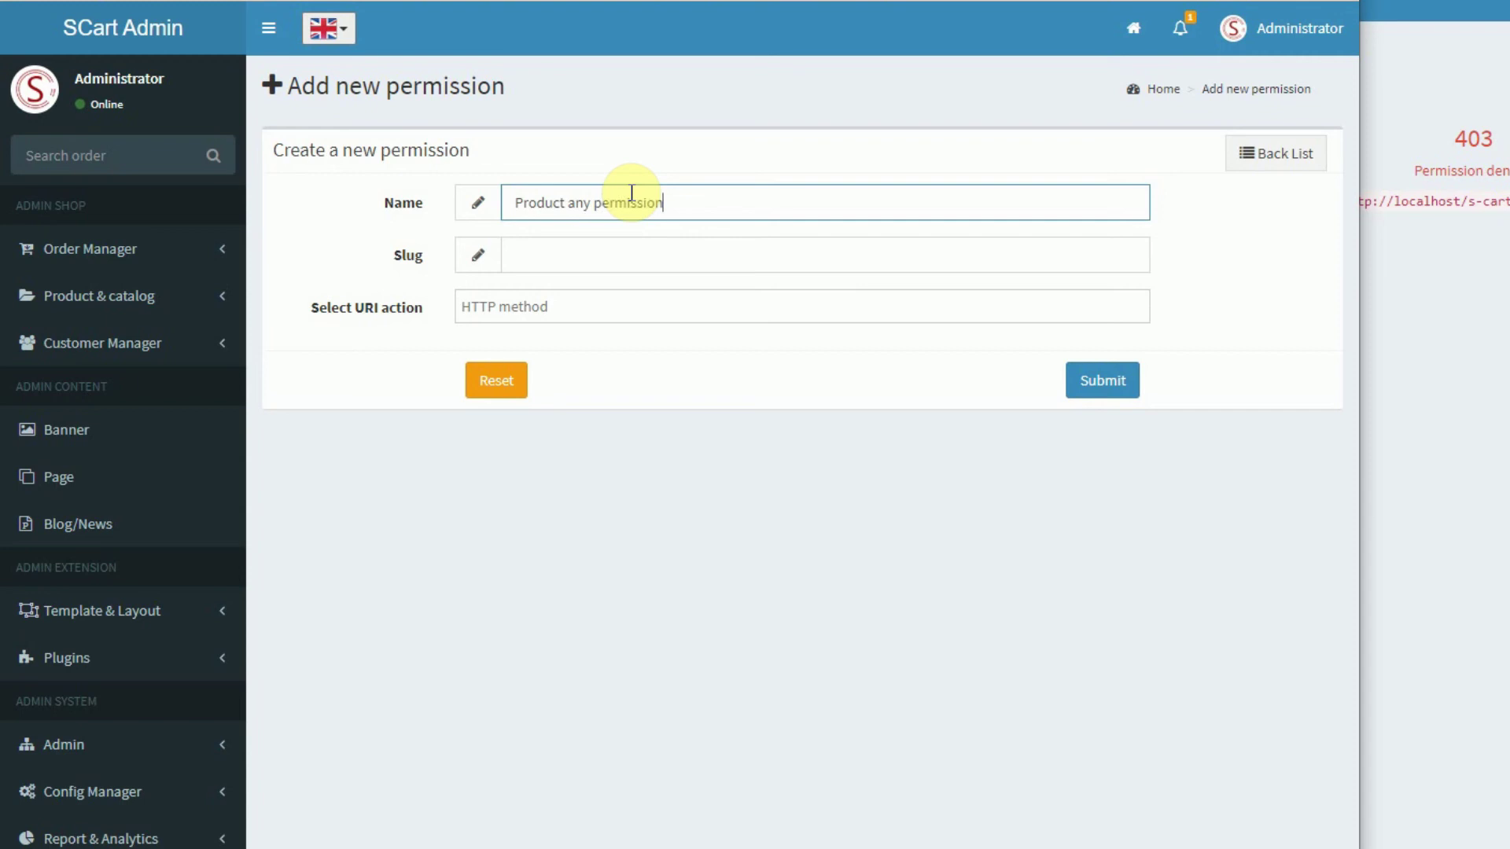
pyautogui.press('Tab')
pyautogui.write('p')
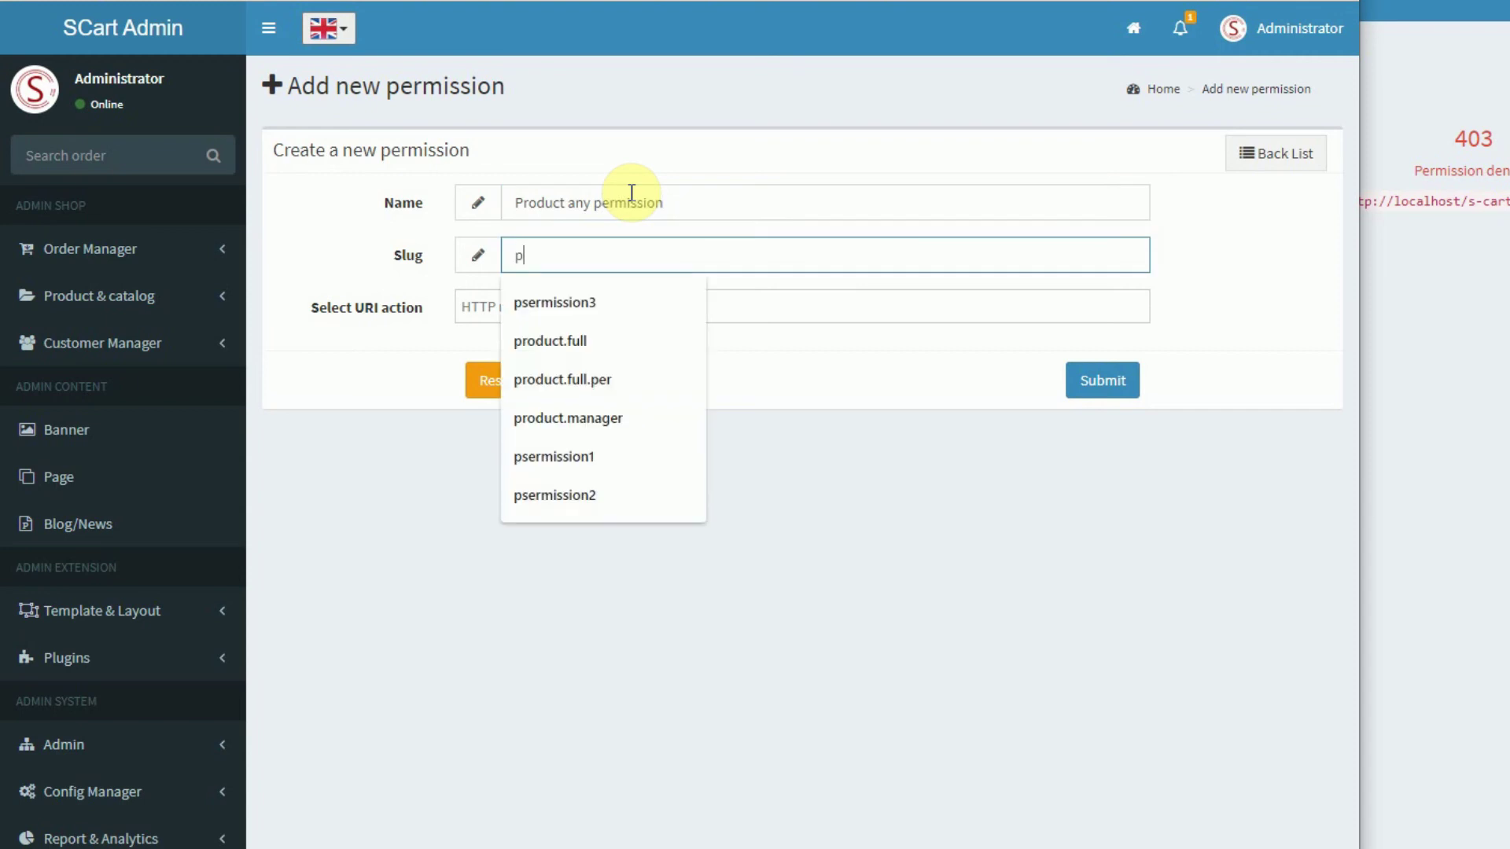
pyautogui.write('roduct.any')
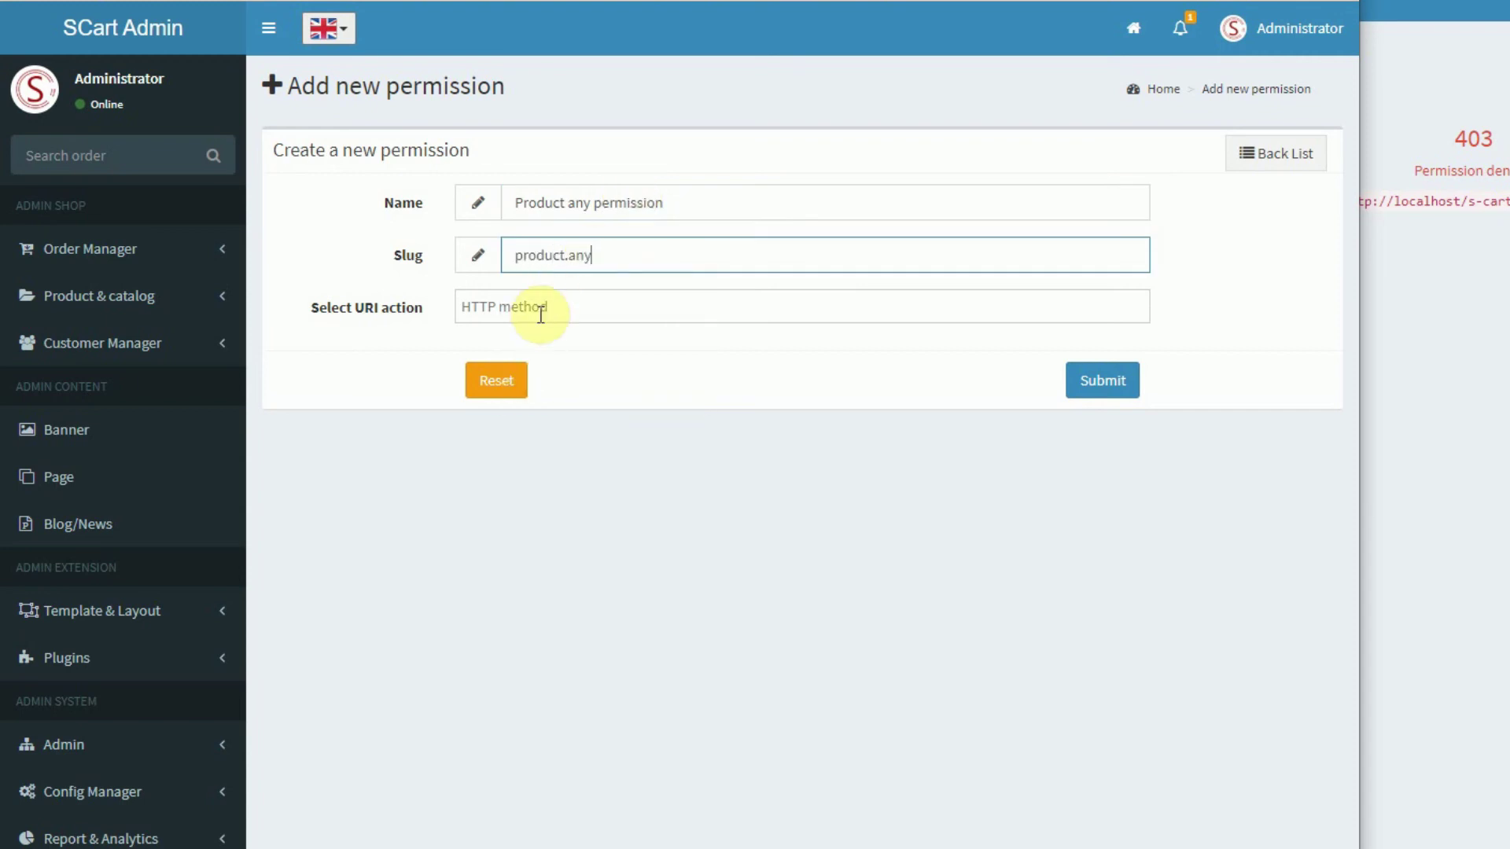
# Give the Product any permission entry the URI action ANY::sc_admin/product/* and submit it.
pyautogui.click(540, 314)
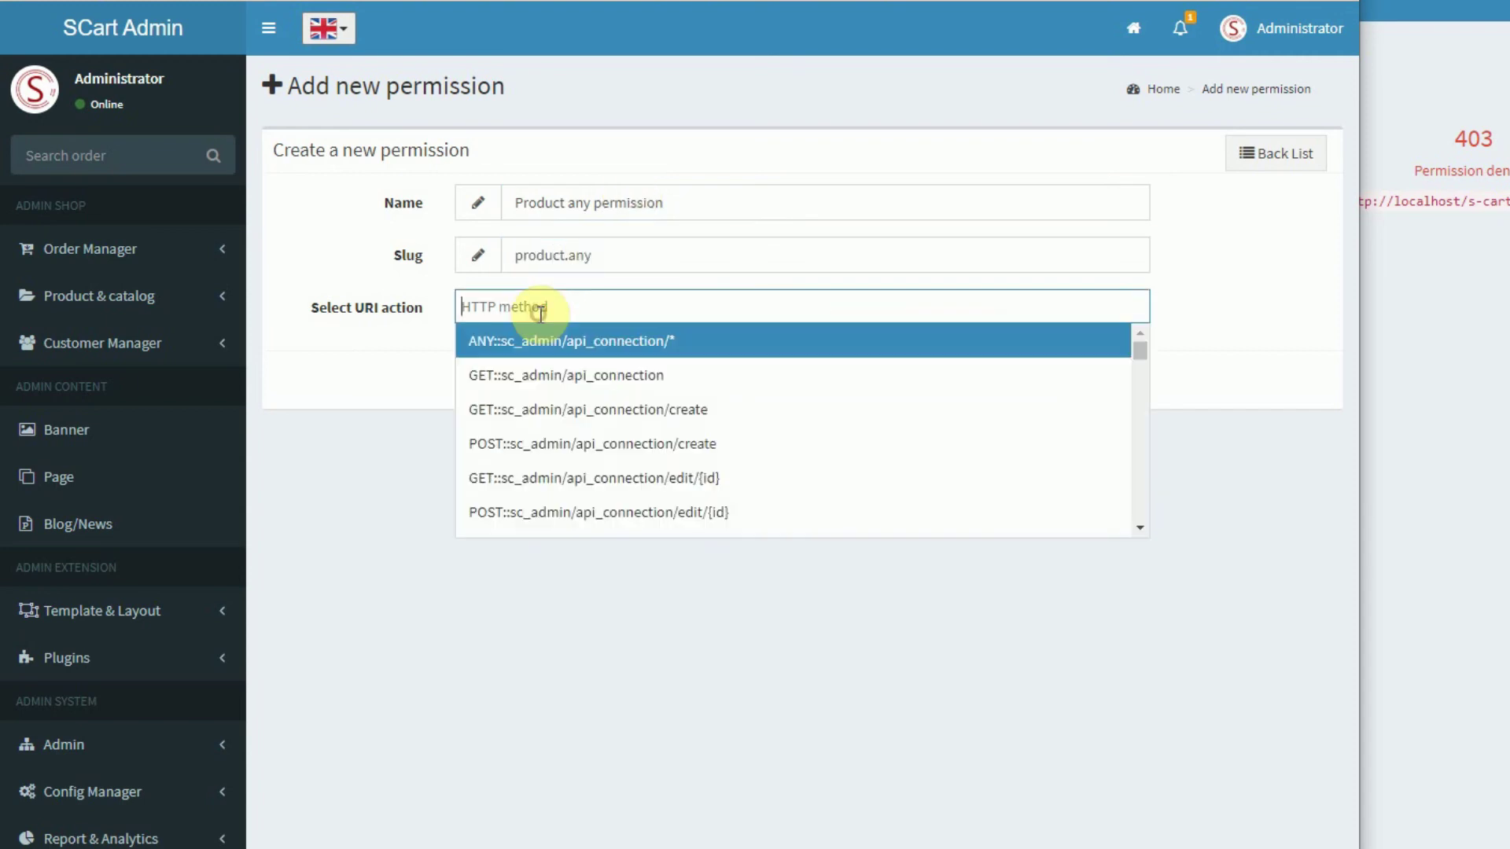
pyautogui.write('pro')
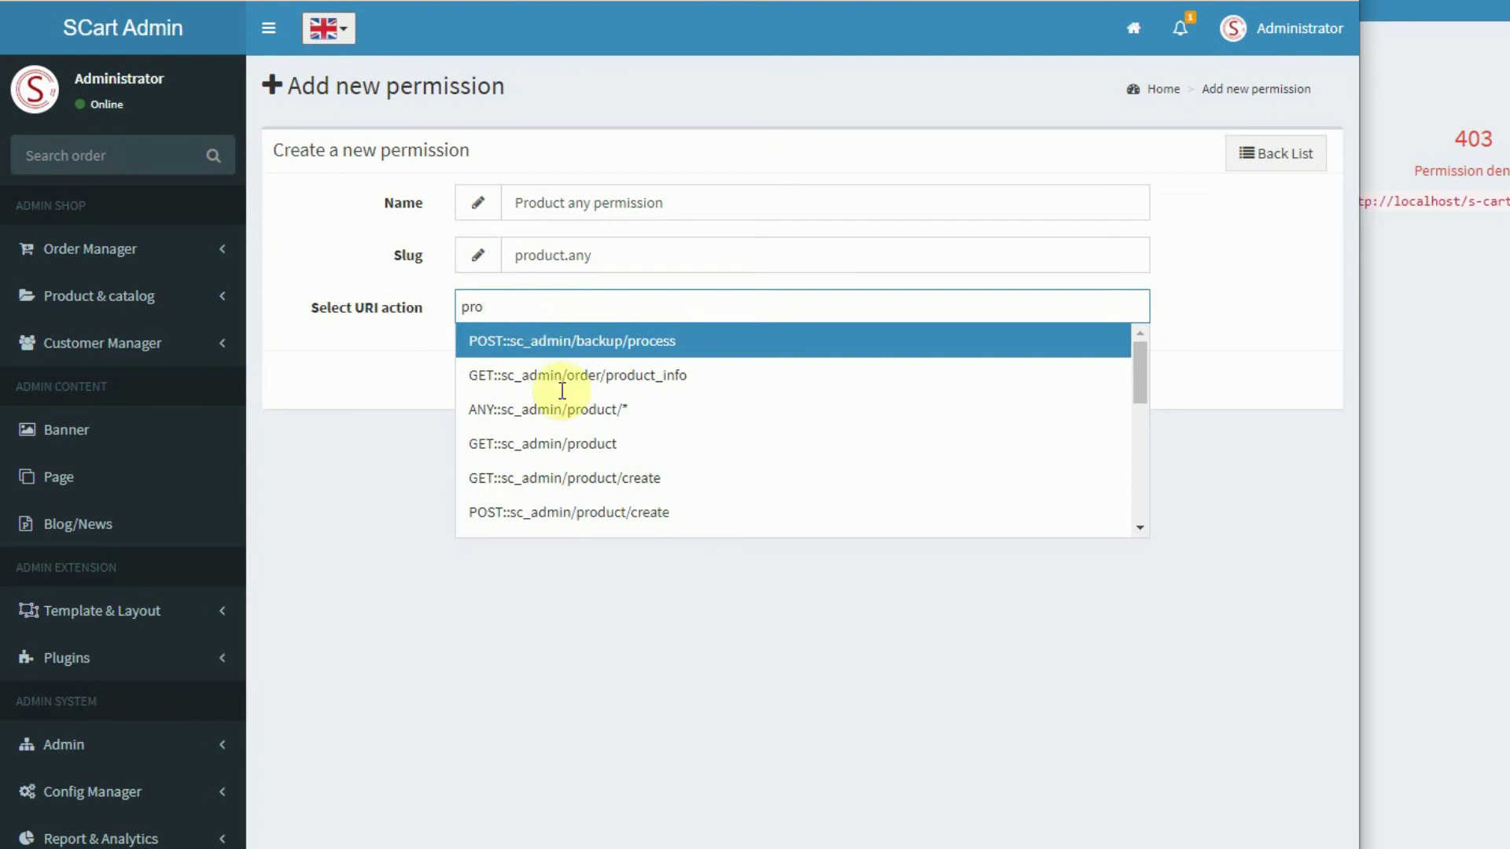
pyautogui.click(485, 409)
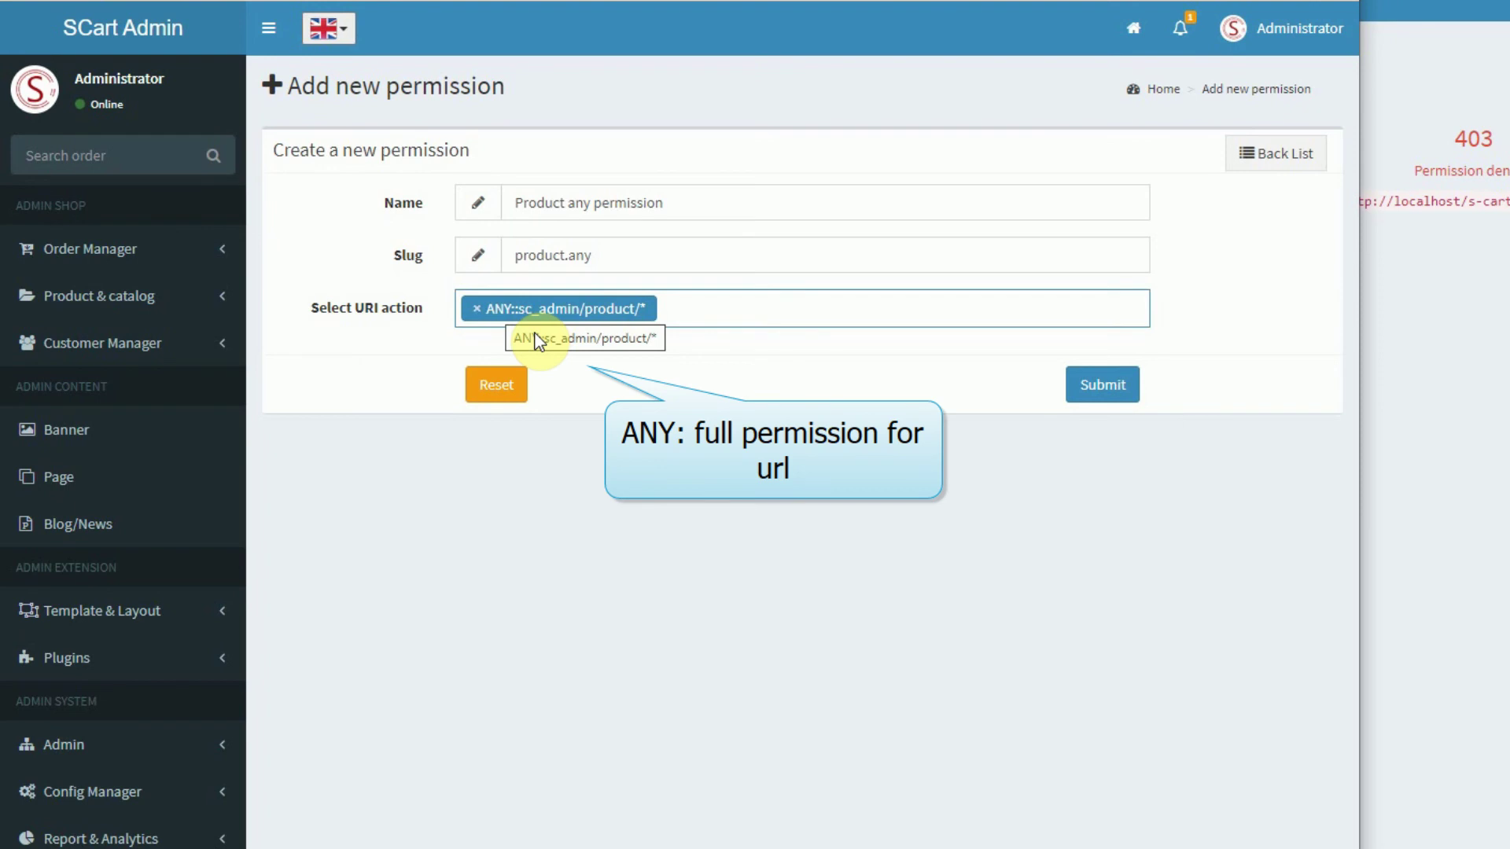
pyautogui.click(1108, 399)
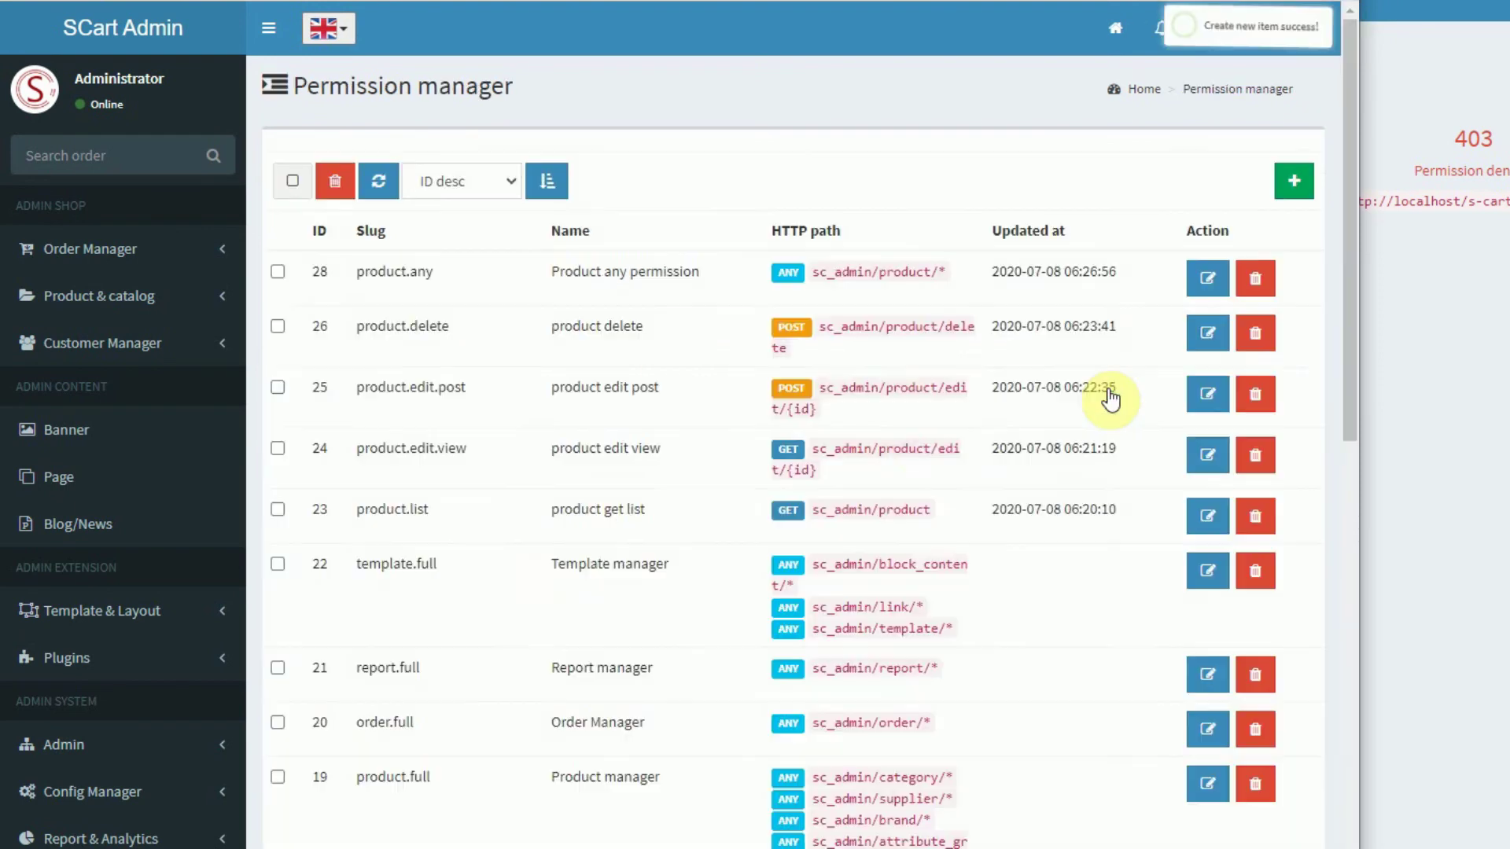
# Assign Product any permission to the demo user and submit the user form.
pyautogui.click(78, 785)
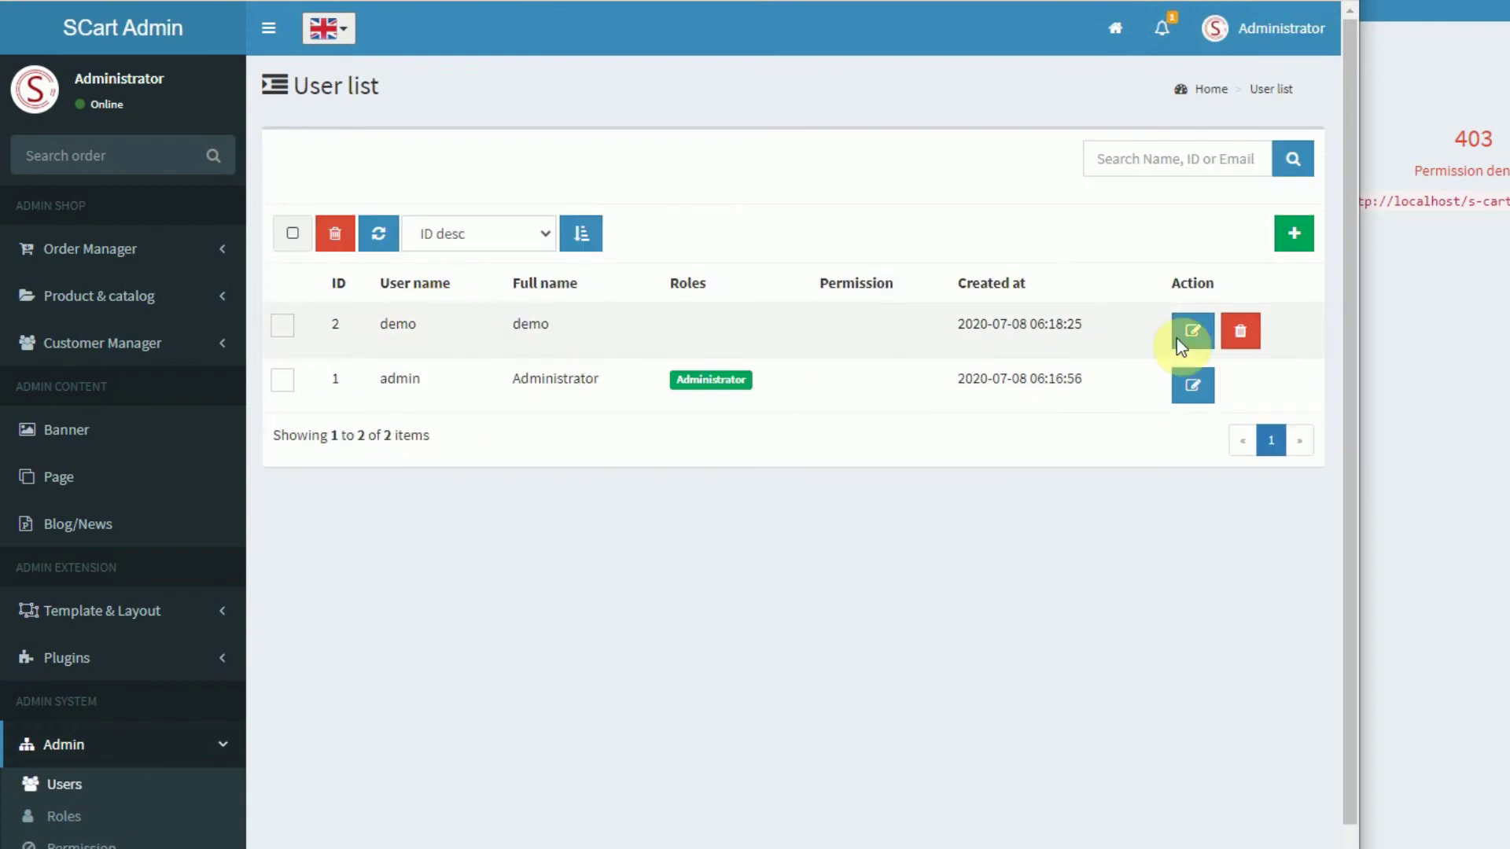
pyautogui.click(1210, 333)
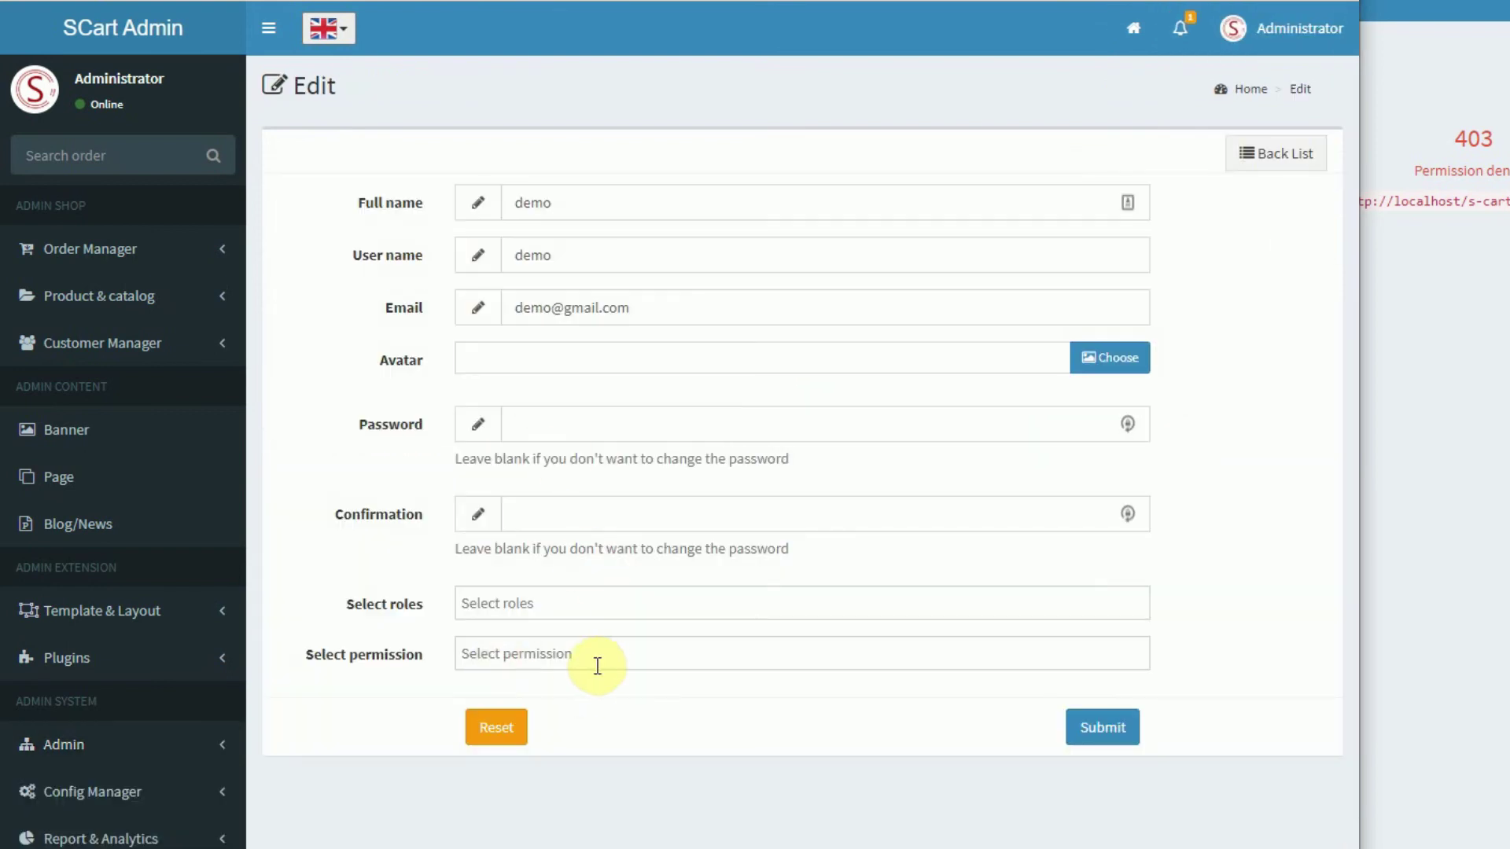
pyautogui.click(550, 649)
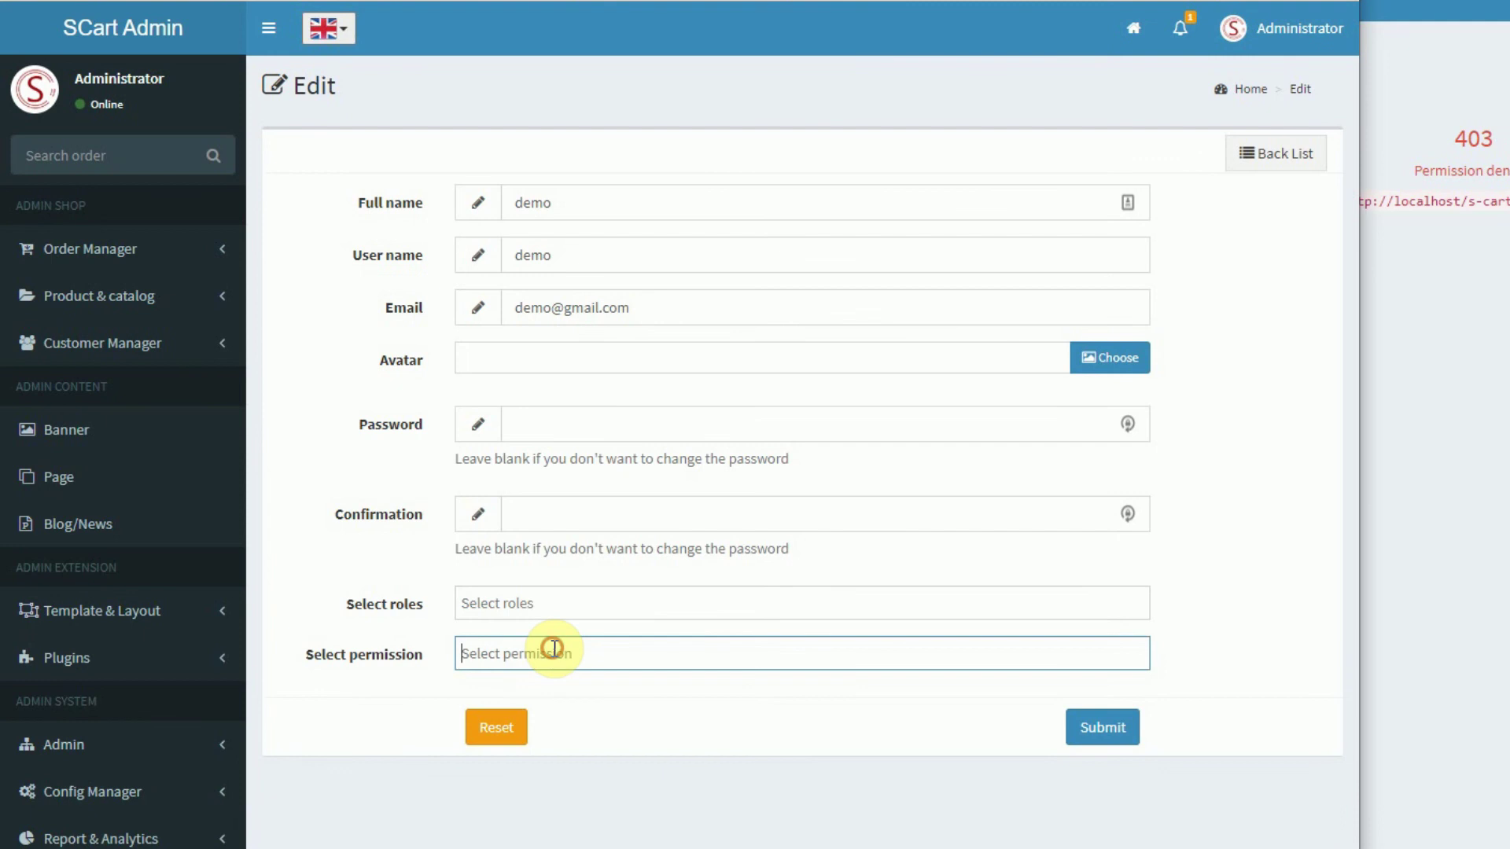
pyautogui.write('pro')
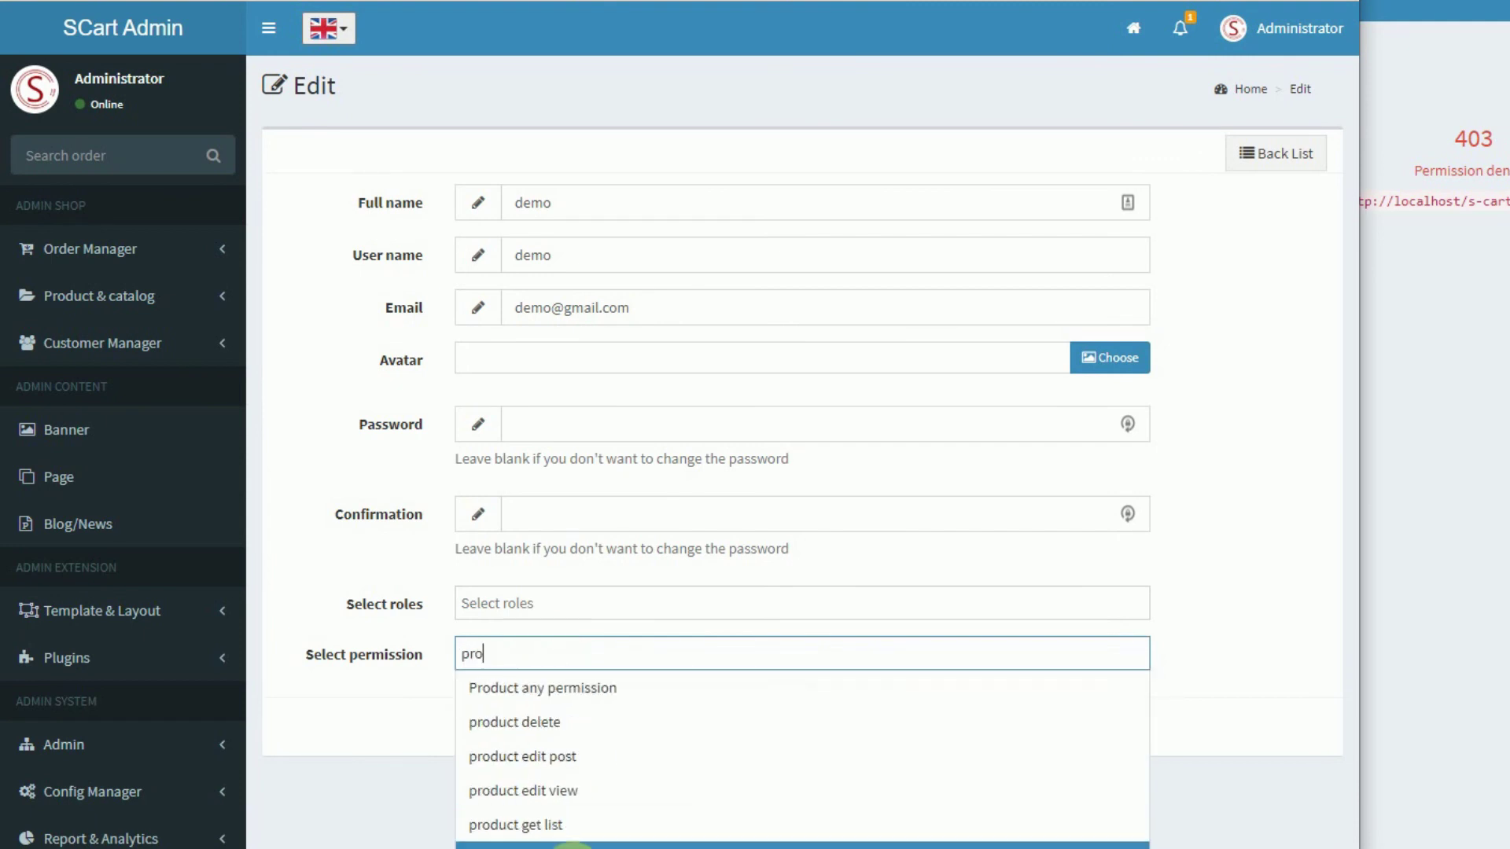
pyautogui.write('duct a')
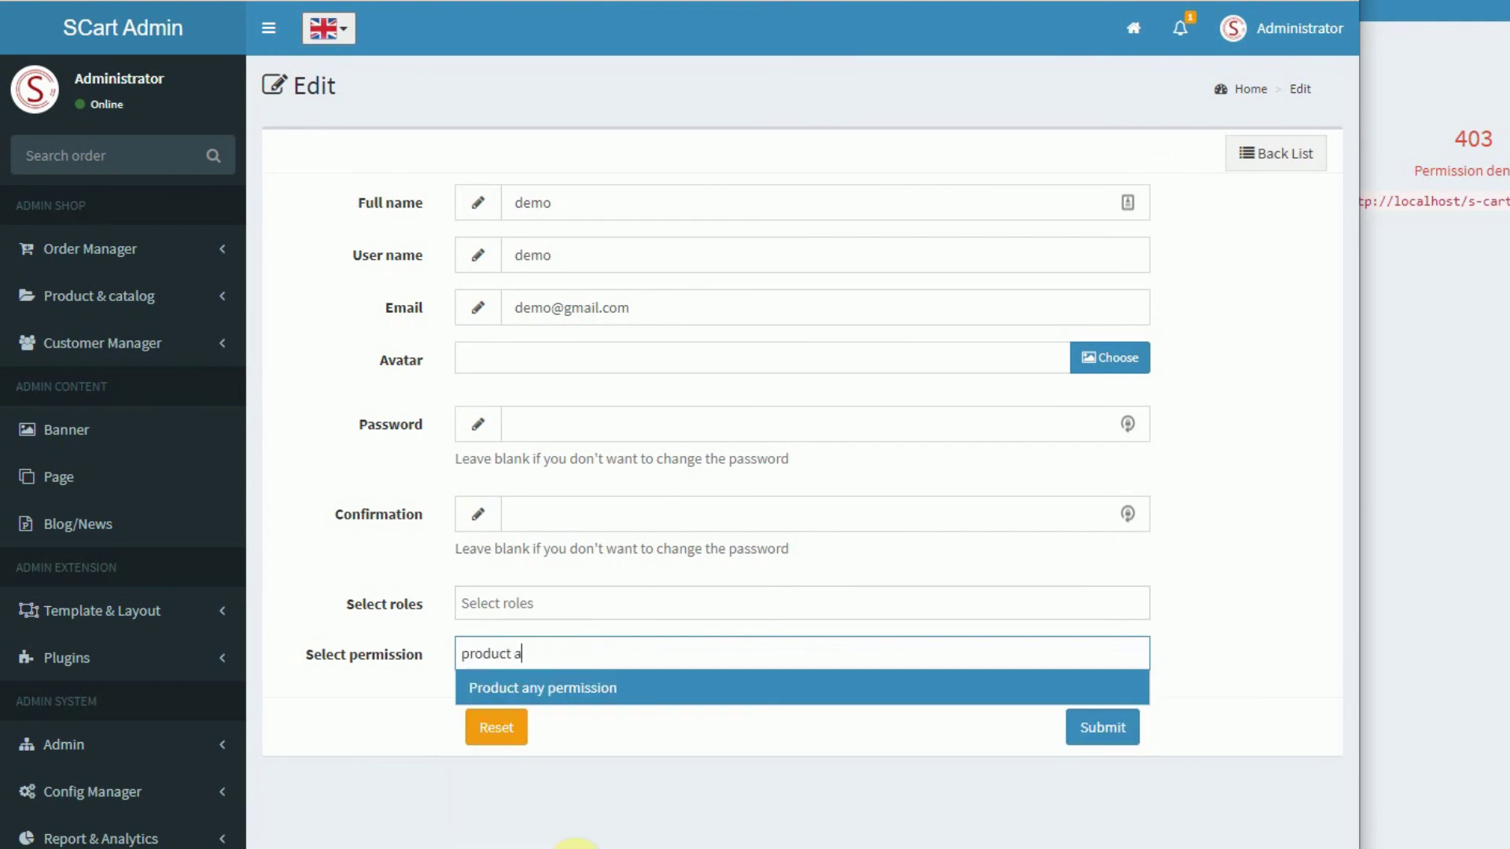
pyautogui.click(640, 699)
pyautogui.click(1117, 739)
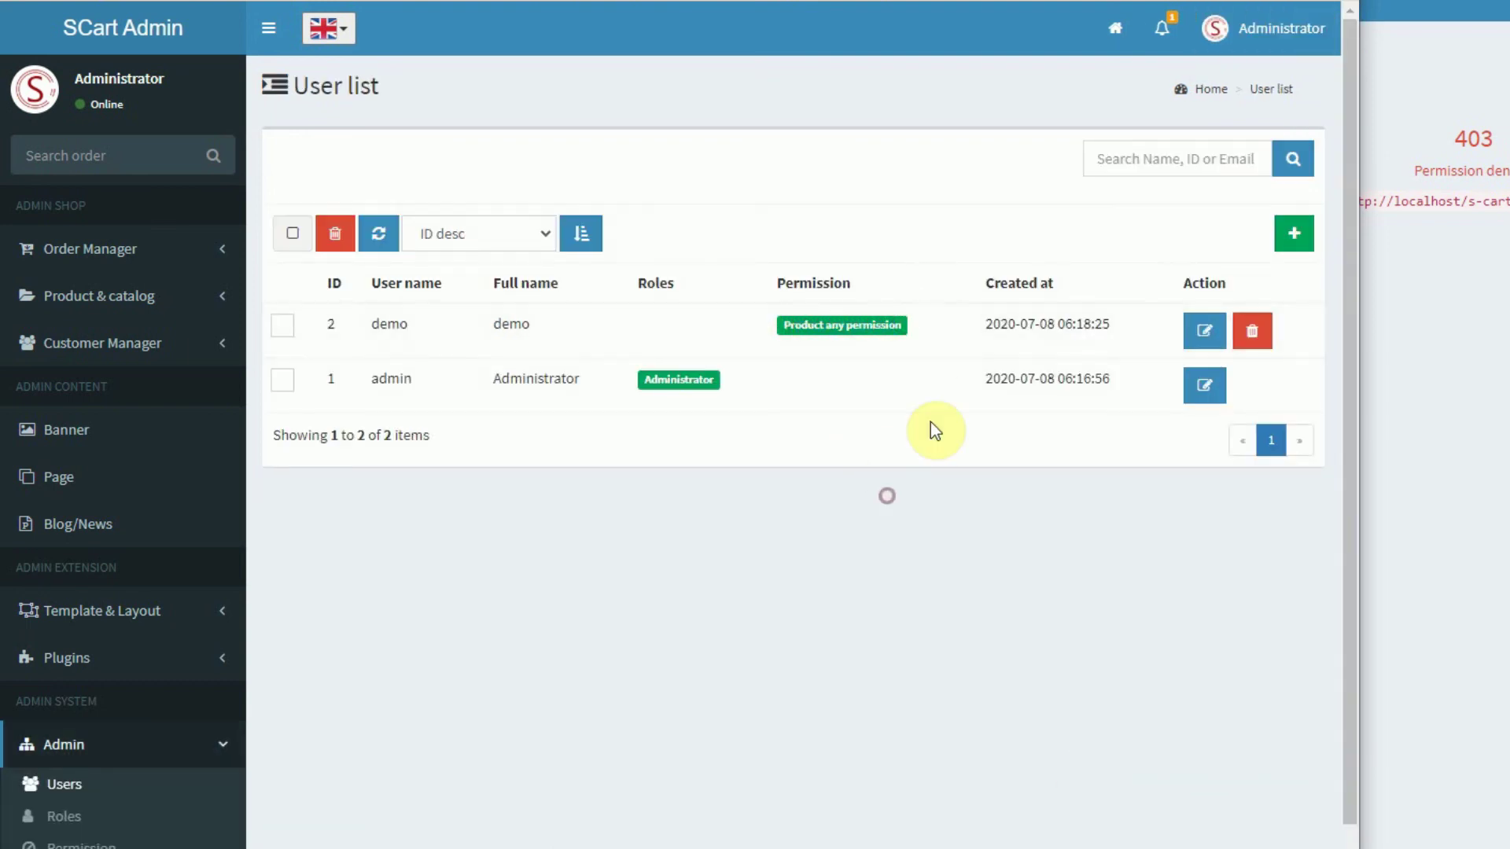
# In the demo user's Edge window, reload the product list, open product 16 for editing and try to submit its form.
pyautogui.click(1277, 366)
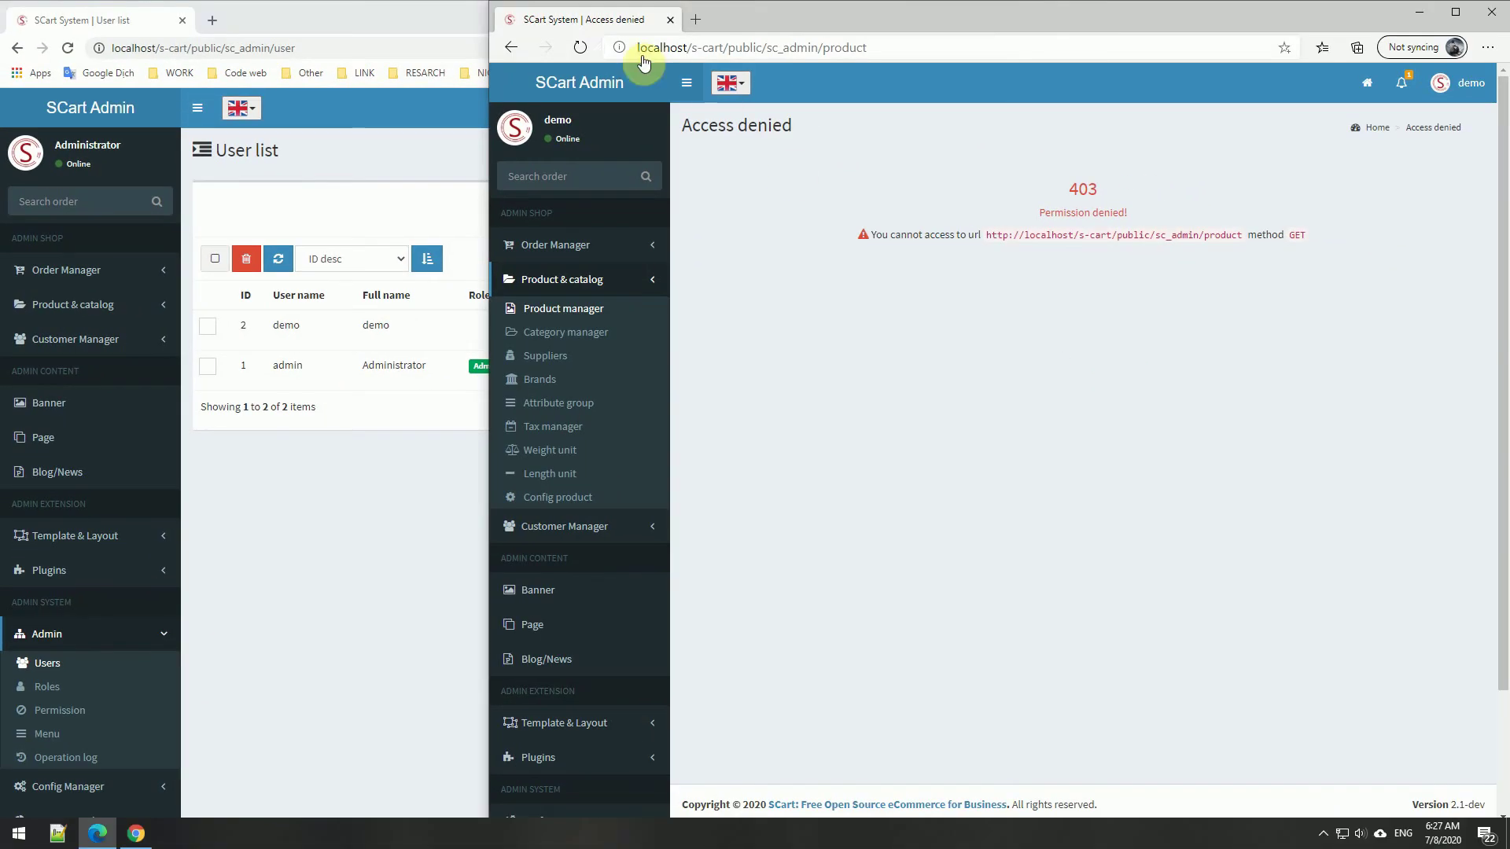
pyautogui.click(578, 47)
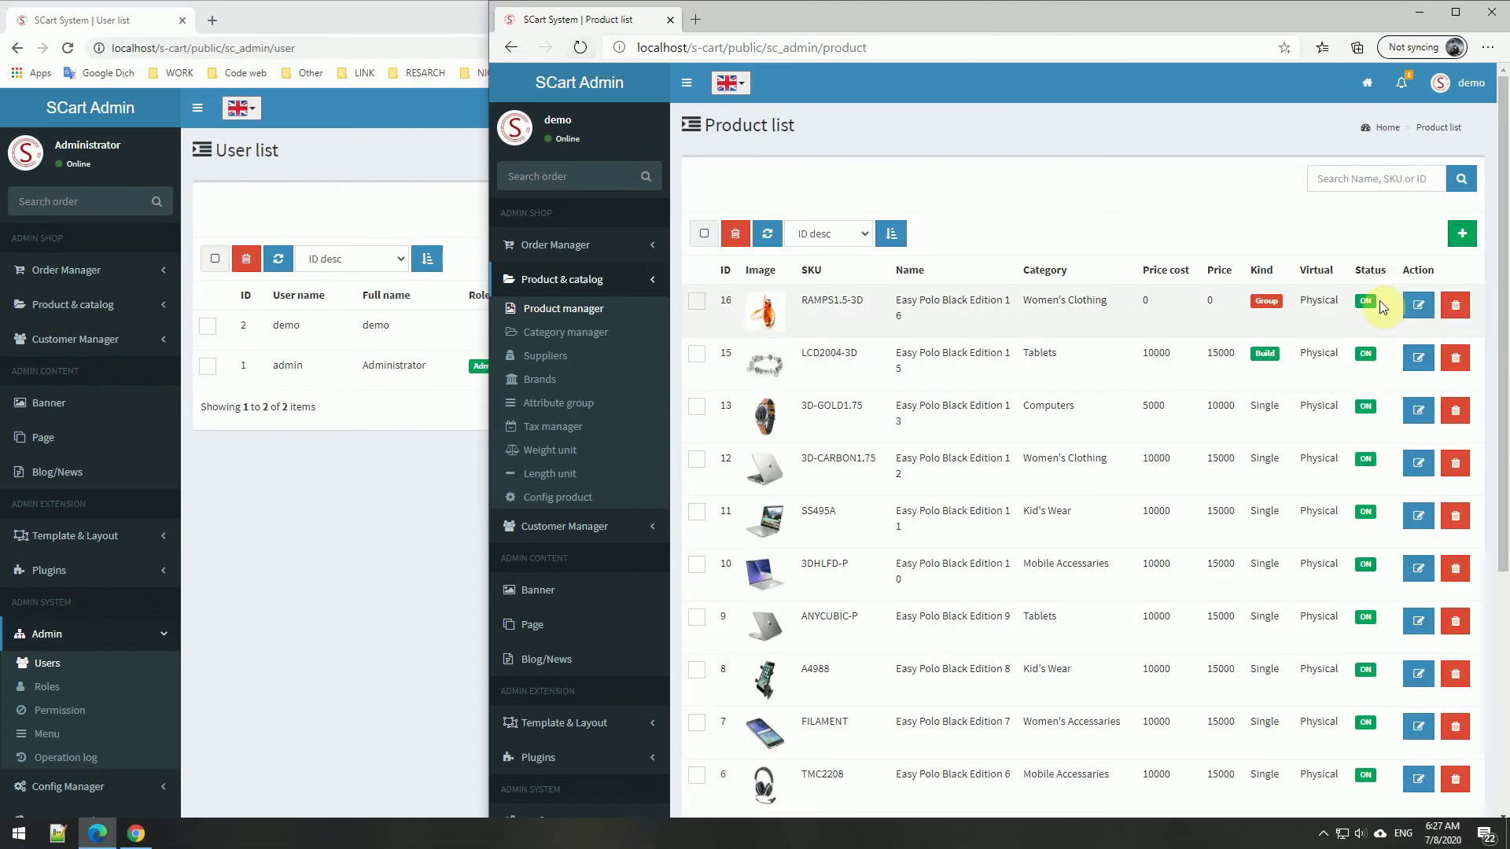
pyautogui.click(1419, 306)
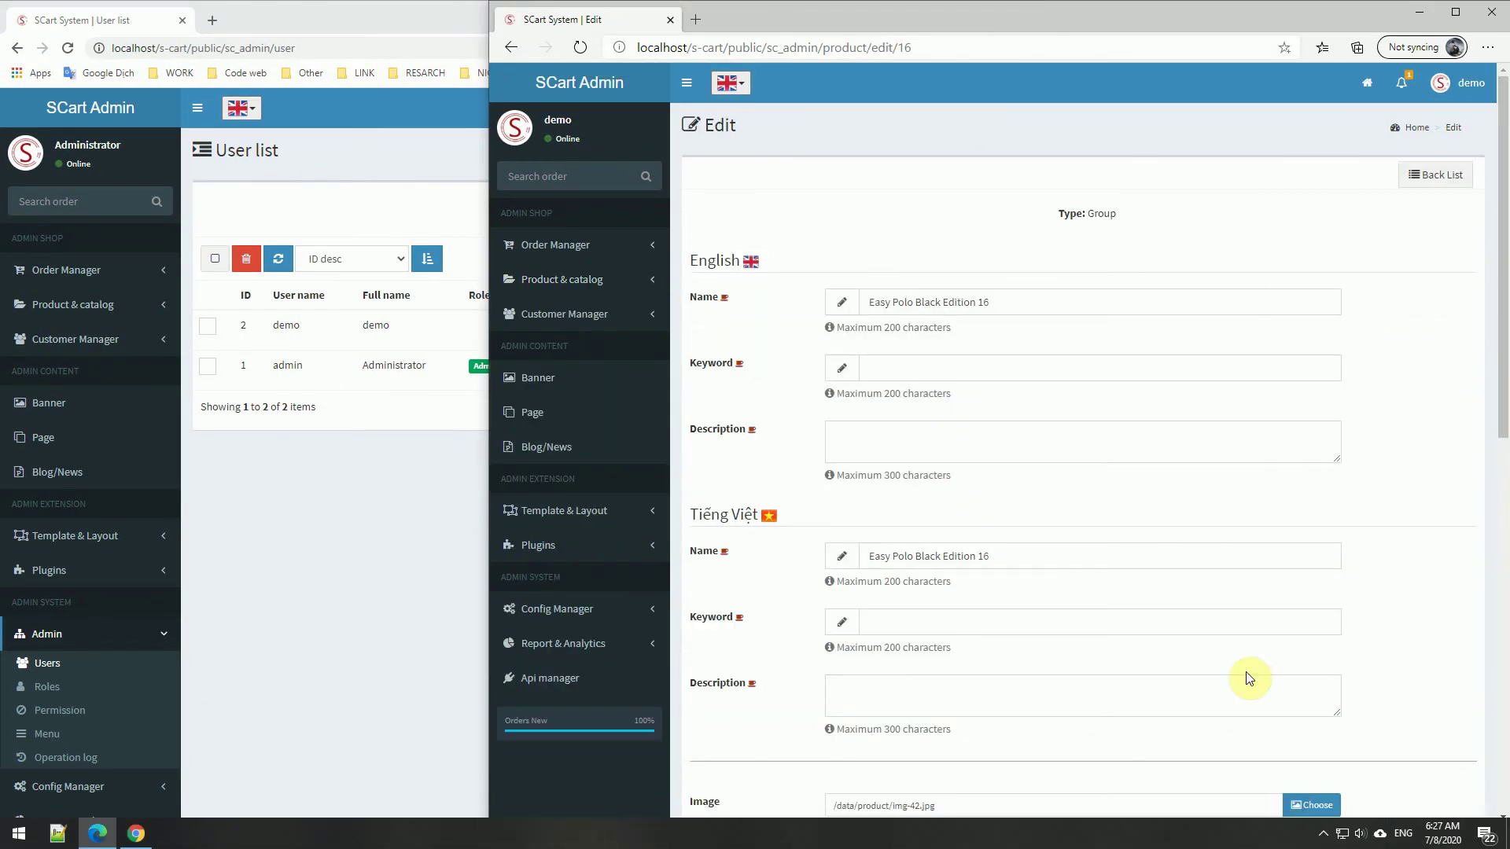
pyautogui.scroll(-5, 1337, 708)
pyautogui.scroll(-5, 1373, 725)
pyautogui.click(1313, 732)
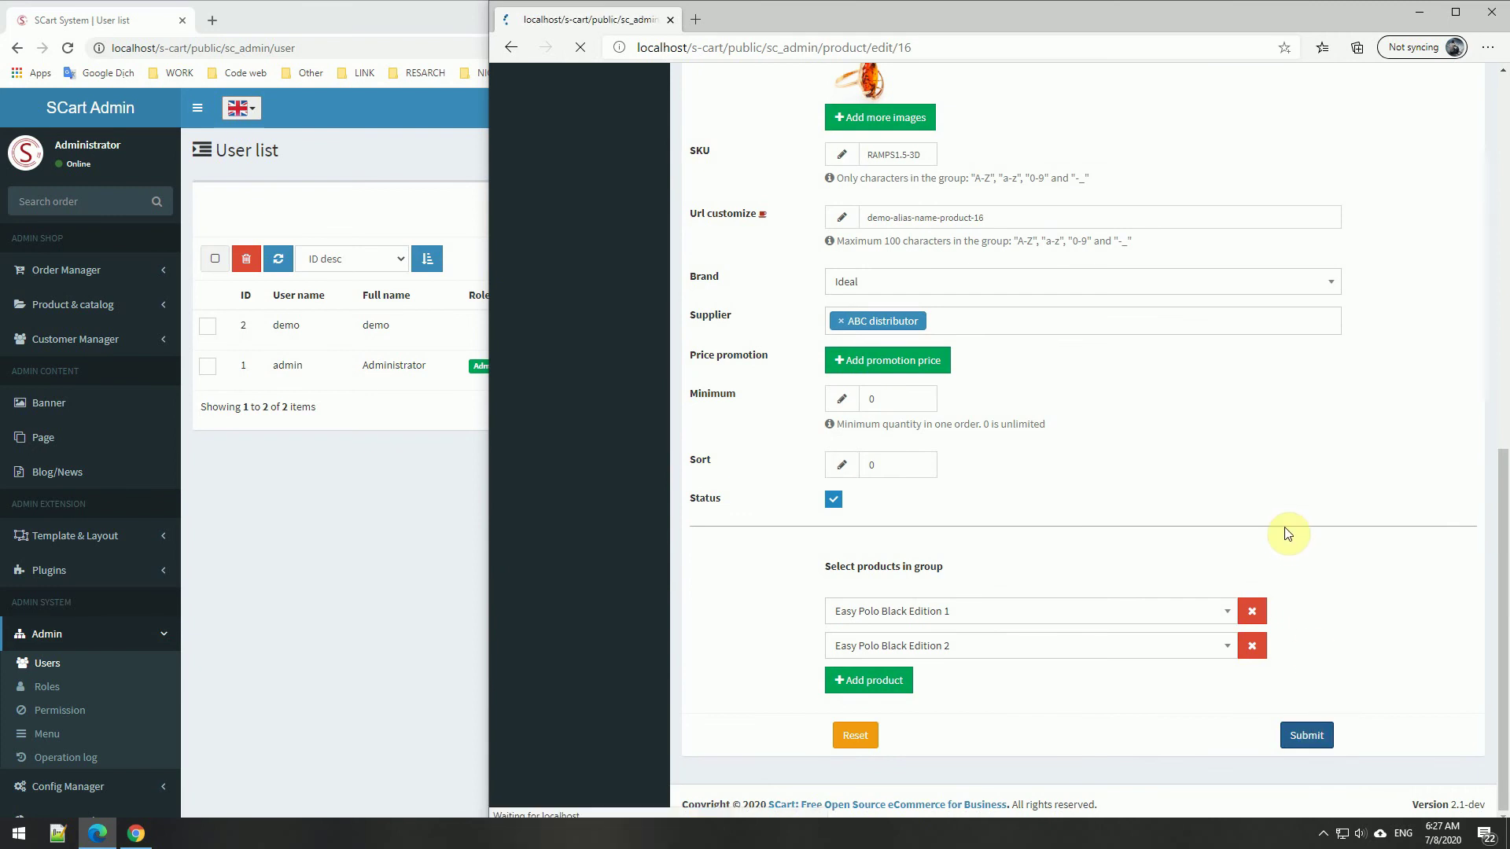
# Change product 16's SKU to RAMPertertD and submit the product form.
pyautogui.scroll(-4, 1298, 598)
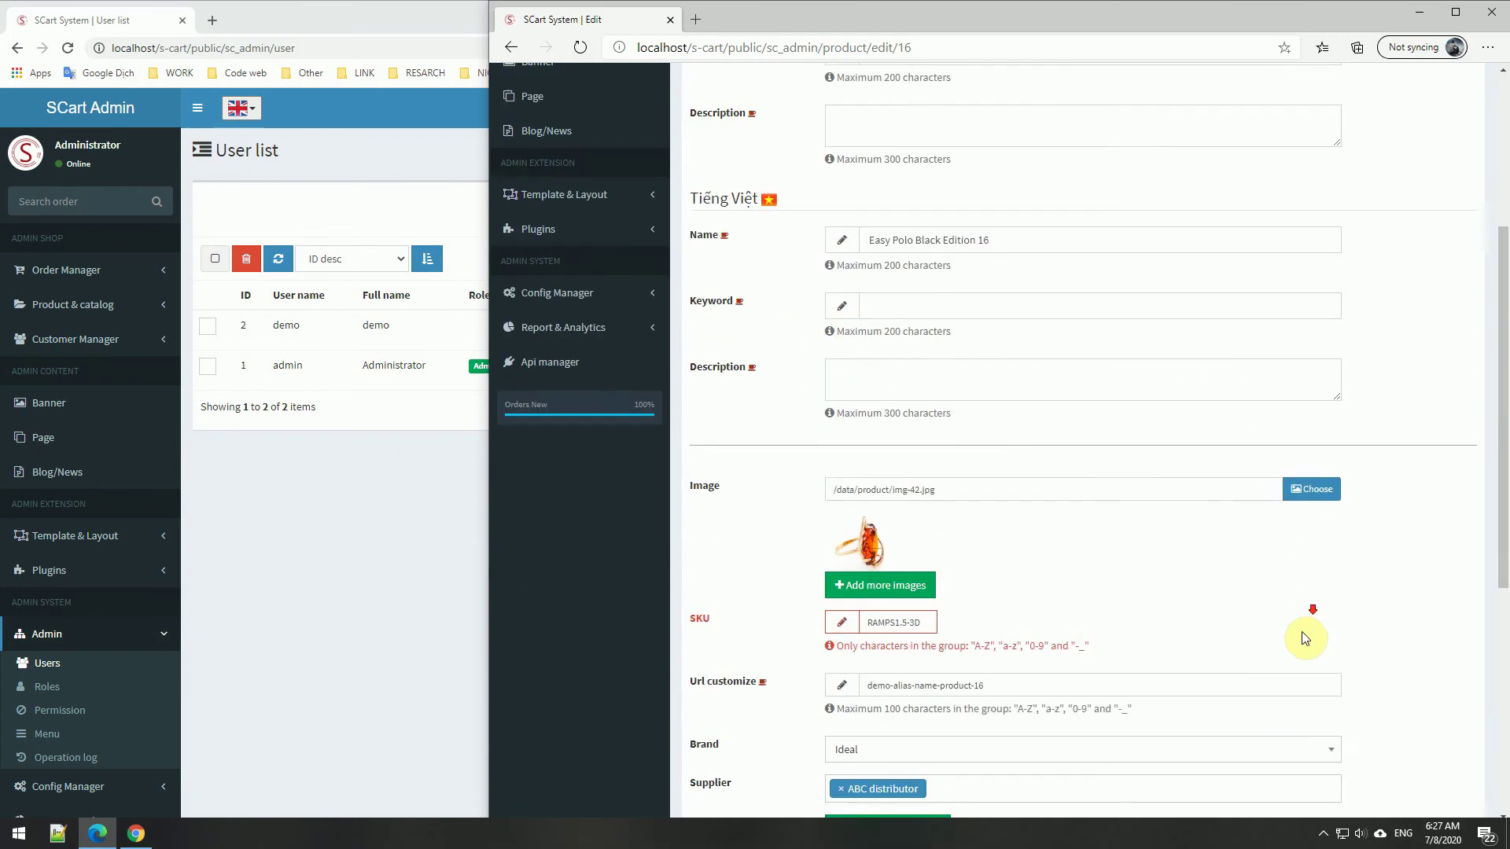
pyautogui.moveTo(915, 595); pyautogui.dragTo(886, 596)
pyautogui.write('ertertD')
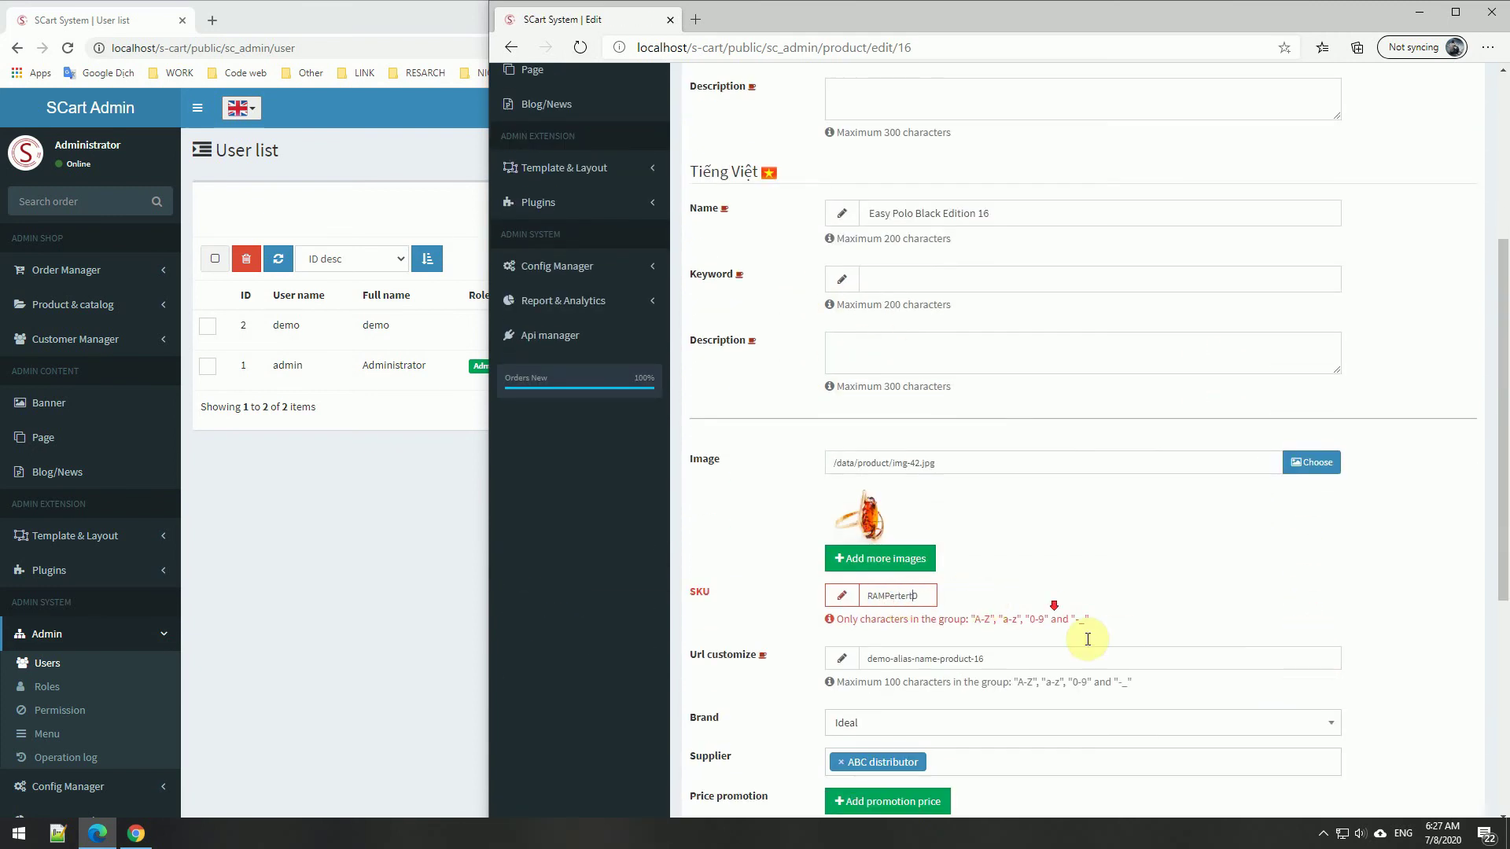
pyautogui.scroll(-5, 1088, 639)
pyautogui.click(1304, 731)
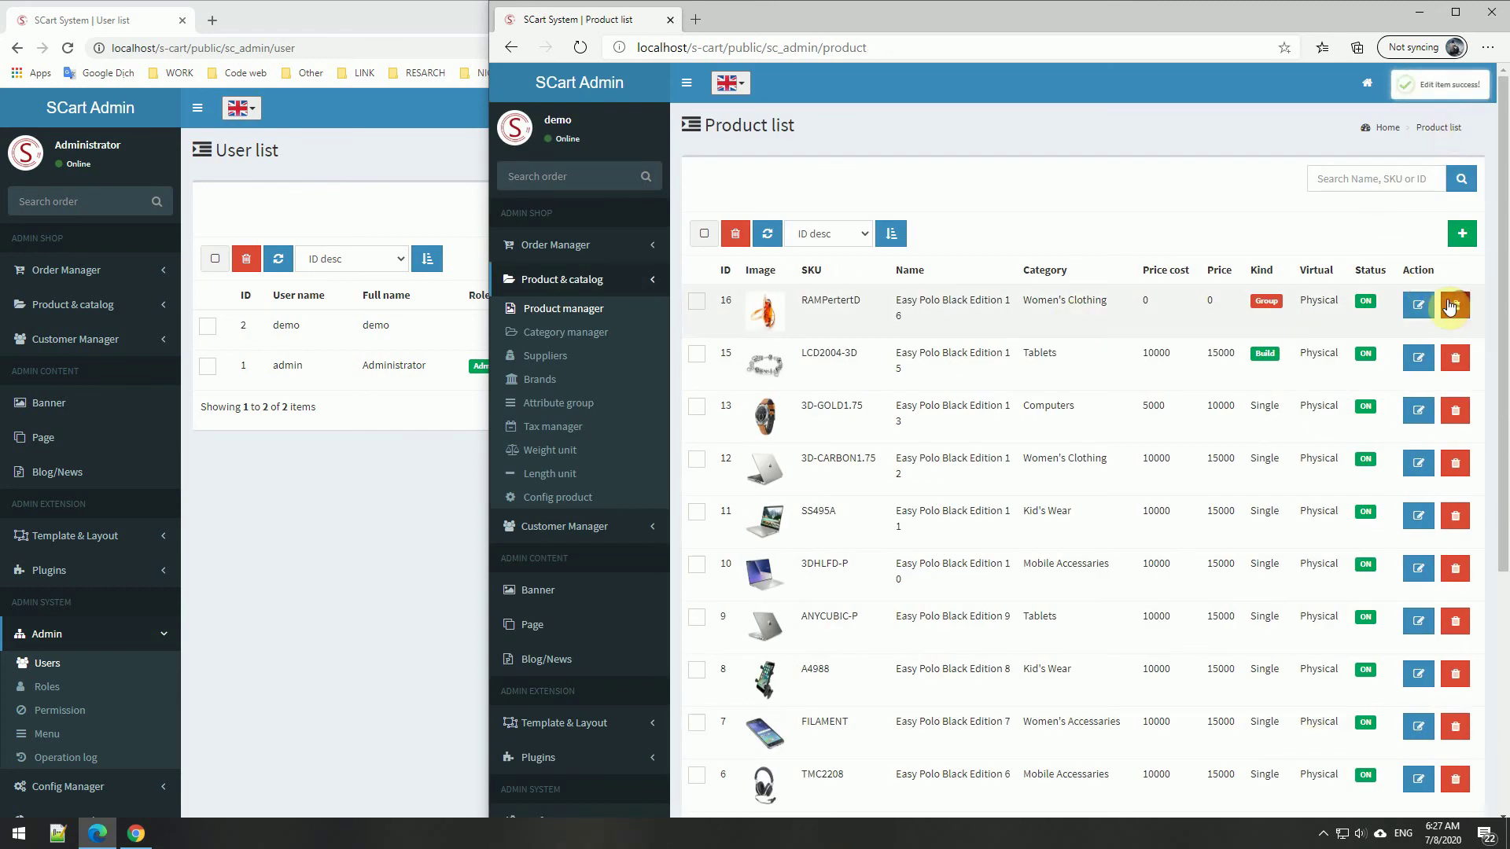
# Delete products 16 and 15 from the product list, confirming each deletion.
pyautogui.click(1455, 305)
pyautogui.click(1060, 494)
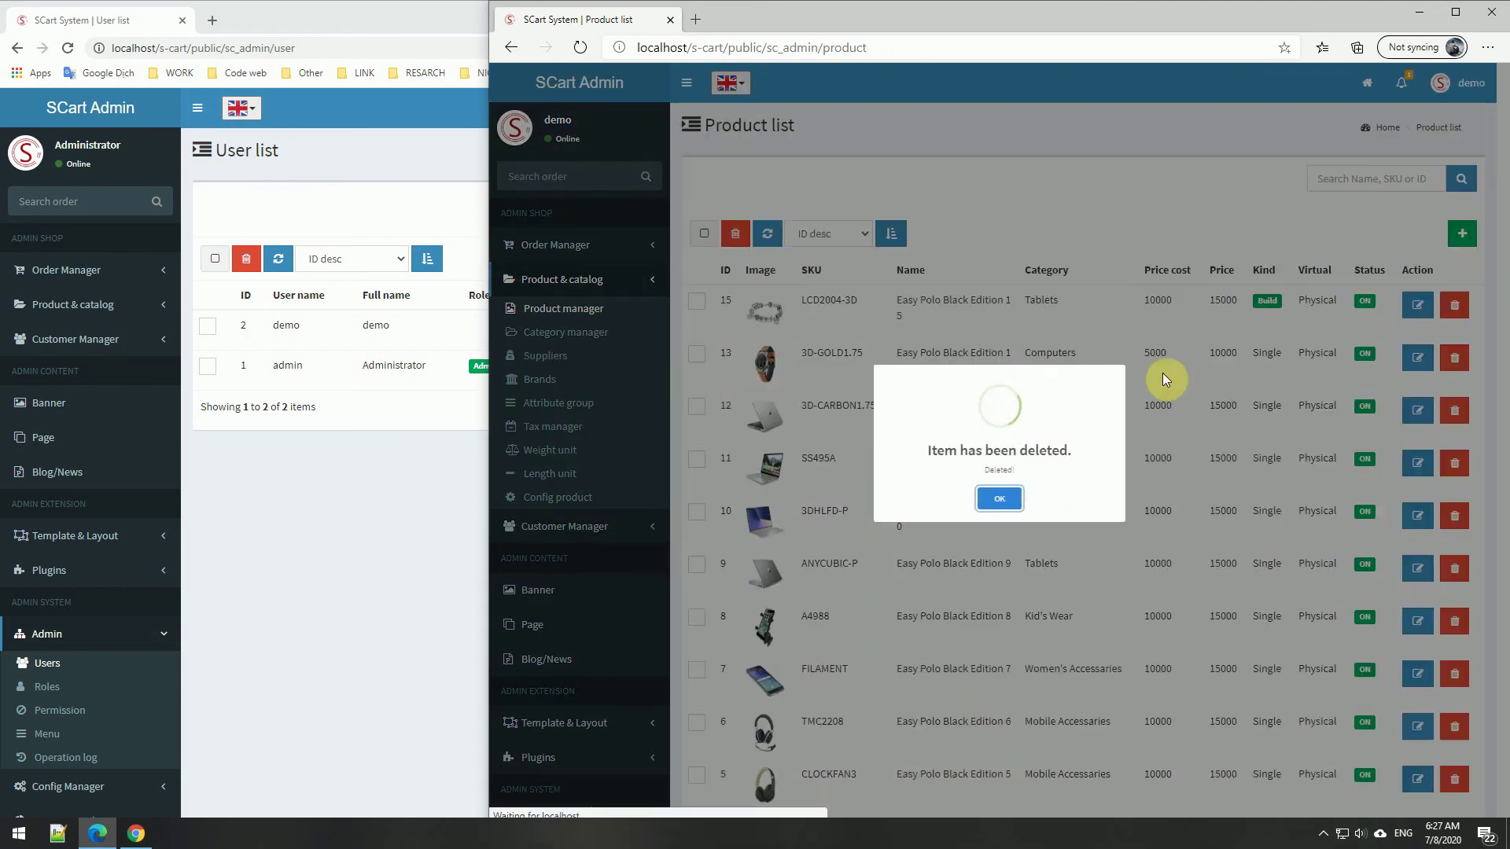
pyautogui.click(1001, 503)
pyautogui.click(1455, 305)
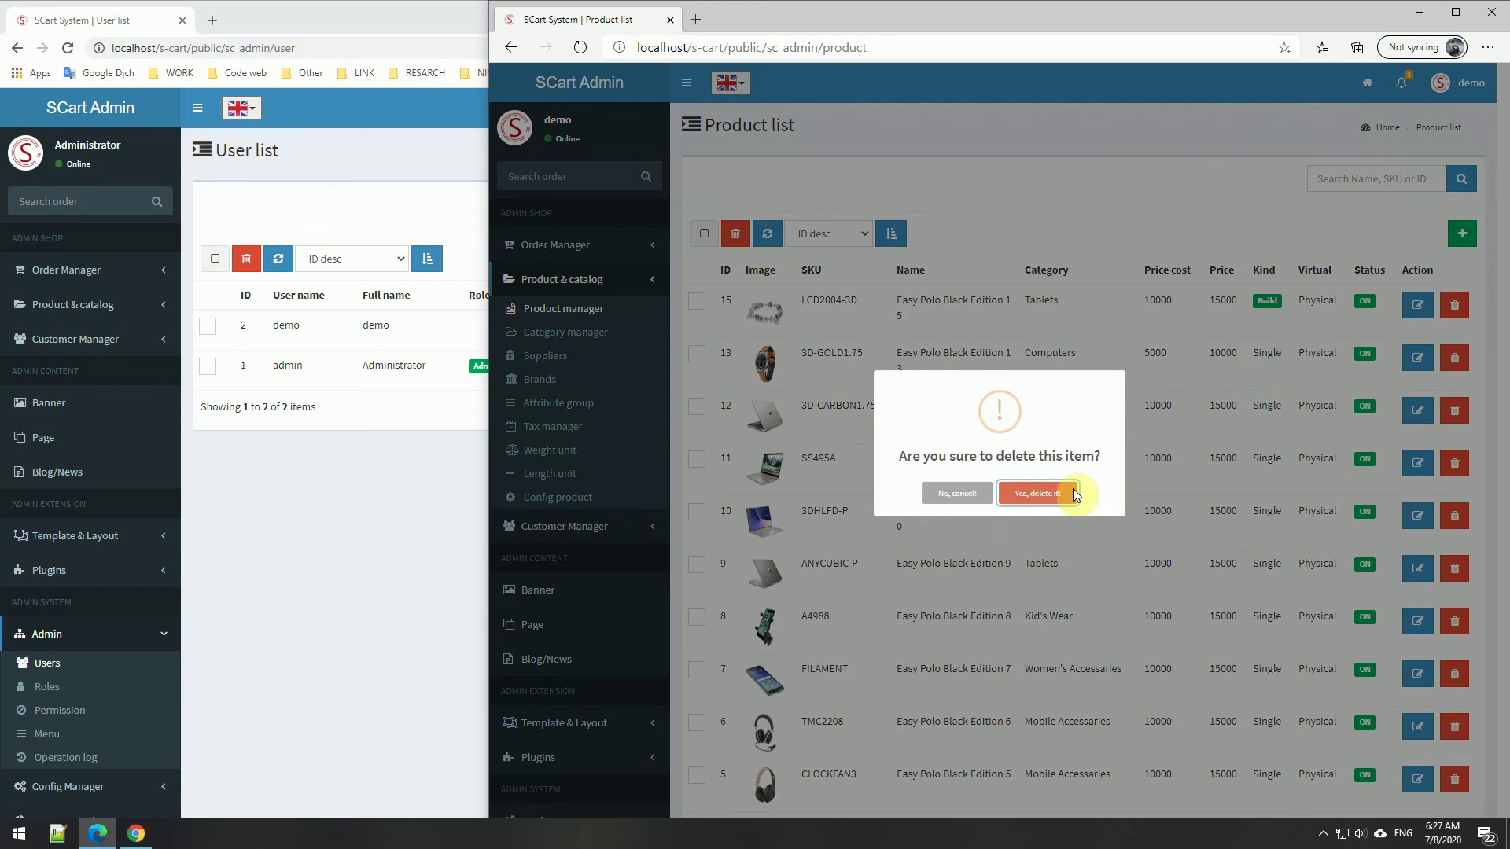
pyautogui.click(1071, 492)
pyautogui.click(1000, 503)
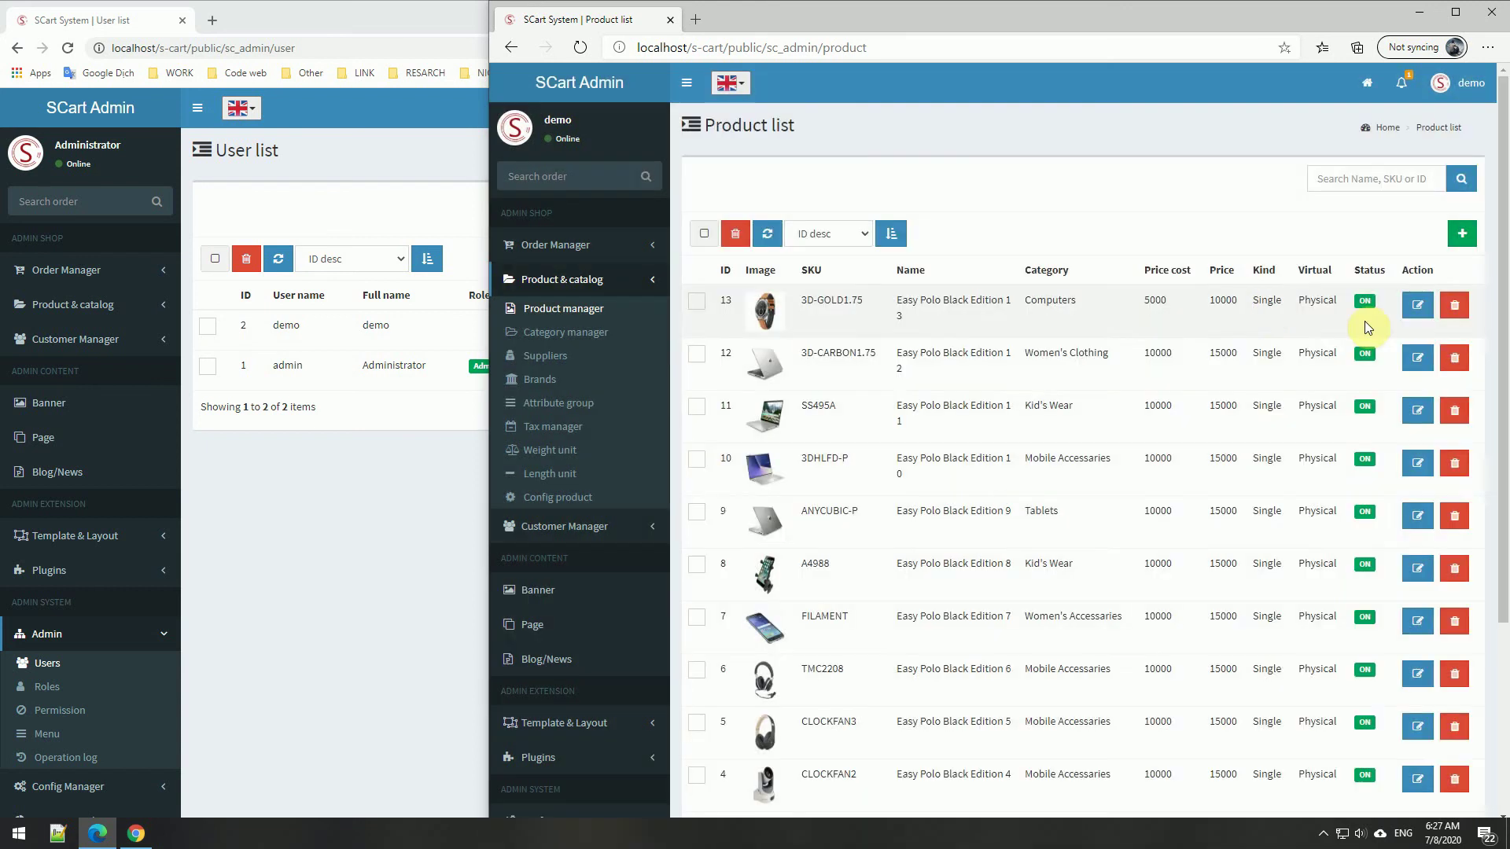
# Switch to the administrator's Chrome window and start a new role named Sale manager demo with the slug sale.manager.demo.
pyautogui.click(379, 516)
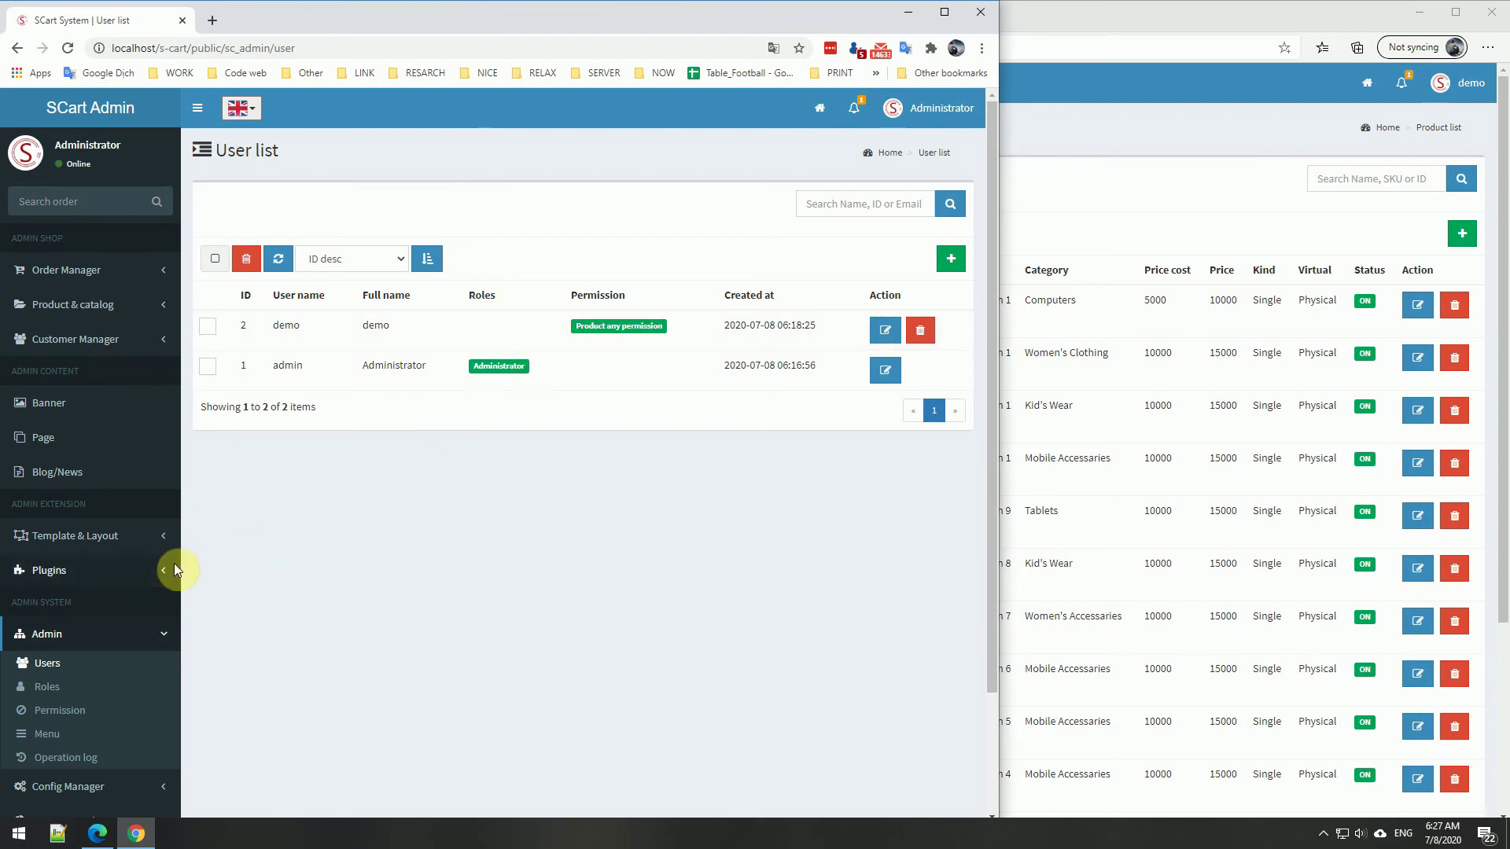
pyautogui.click(47, 689)
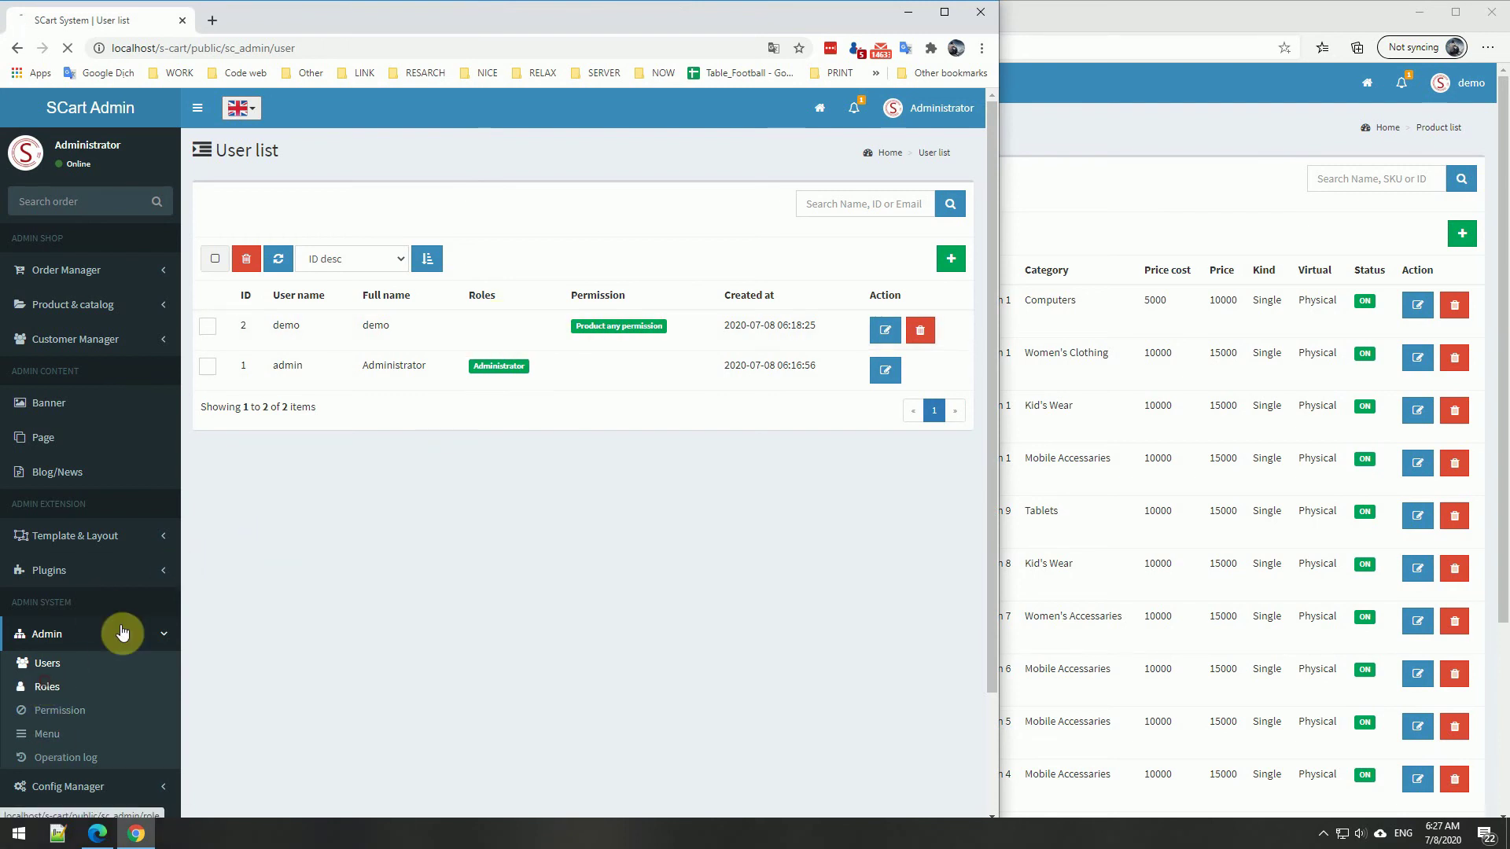
pyautogui.scroll(-3, 414, 564)
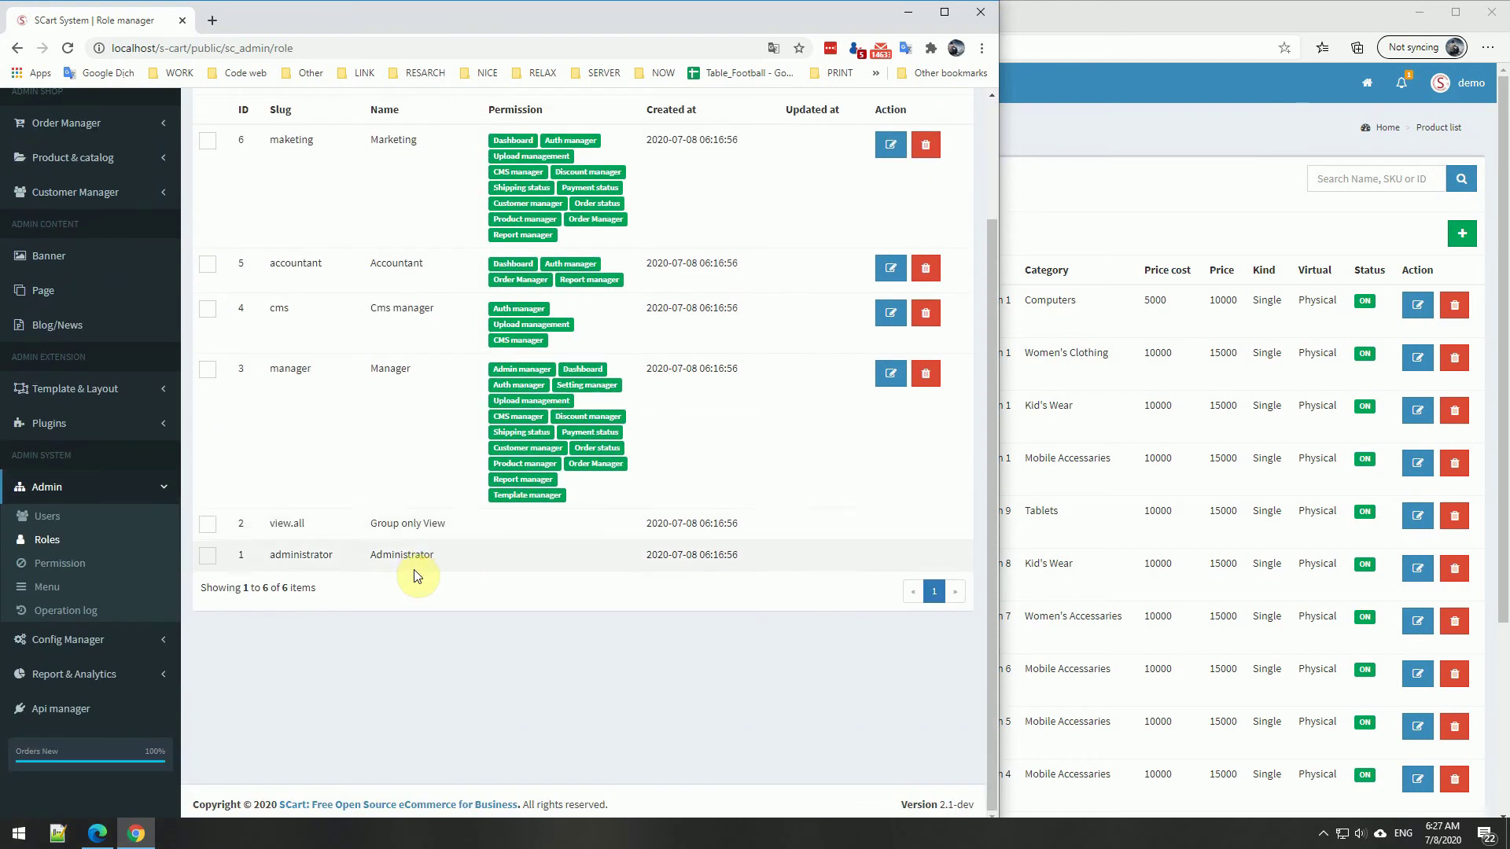
pyautogui.scroll(3, 415, 574)
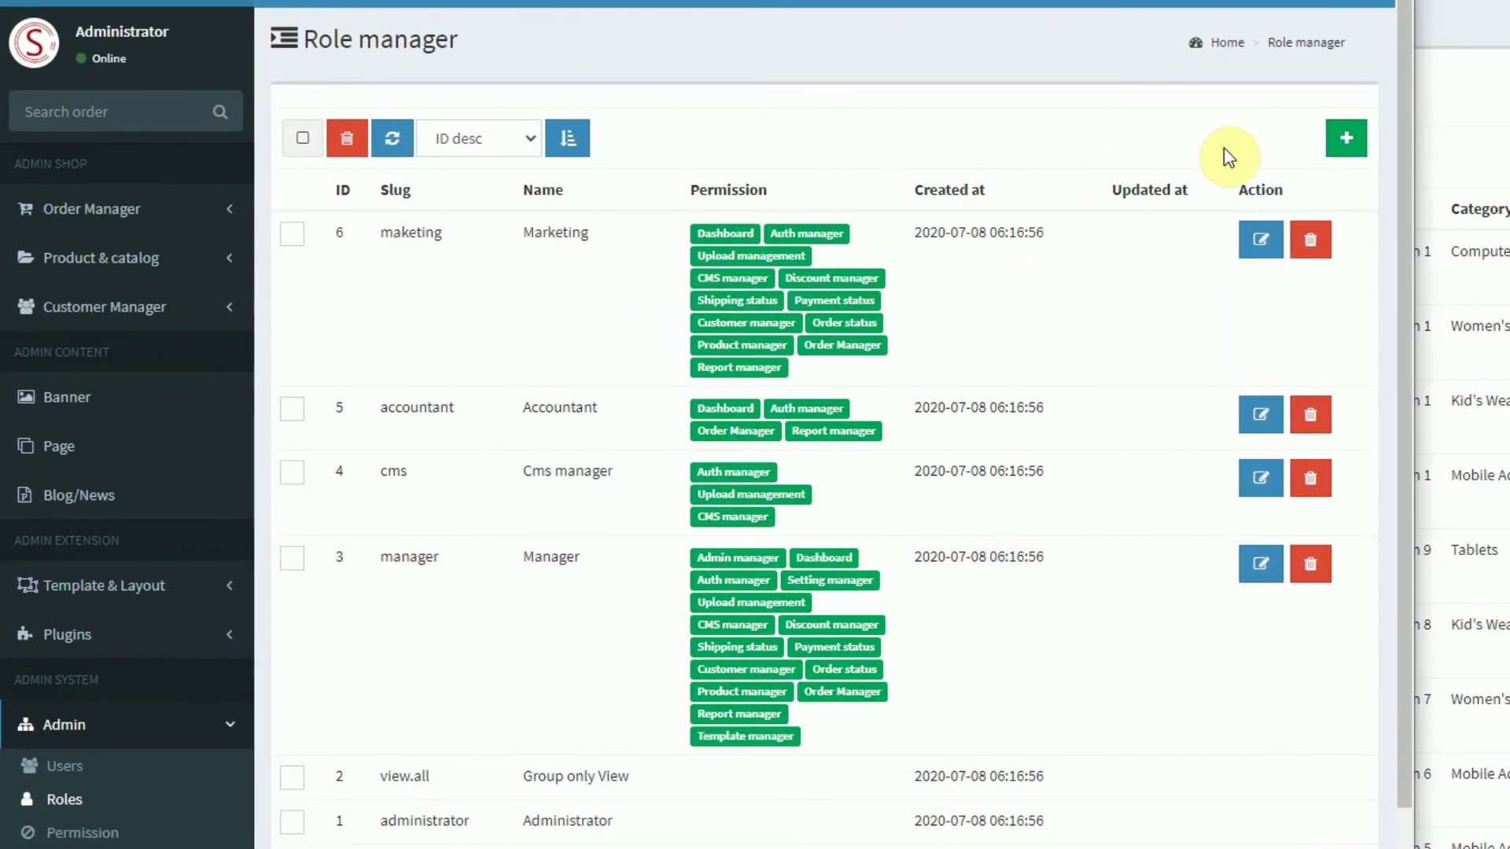
pyautogui.click(1346, 138)
pyautogui.click(605, 159)
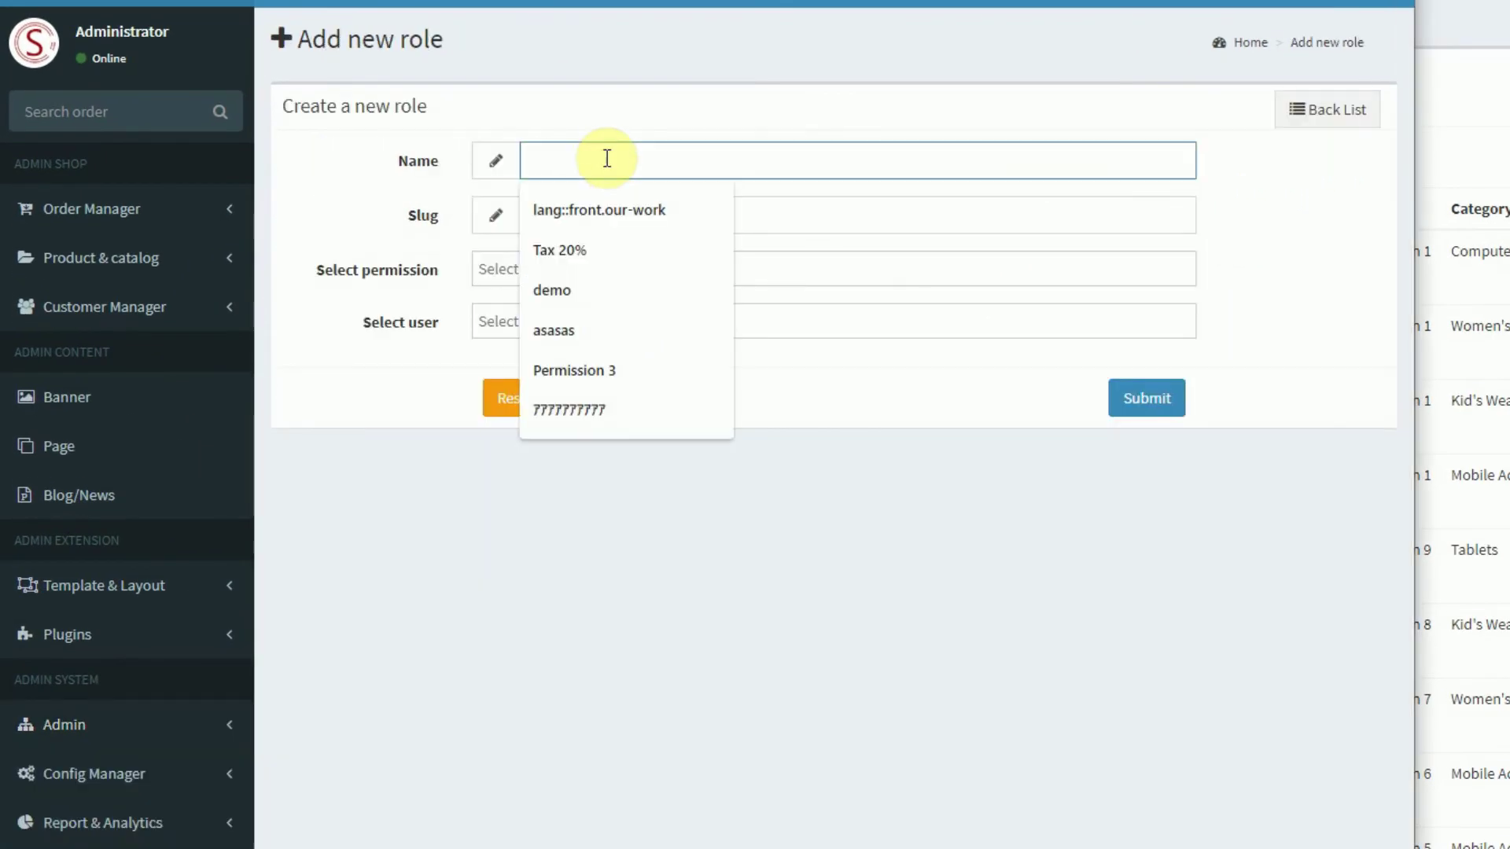
pyautogui.write('Sale manager')
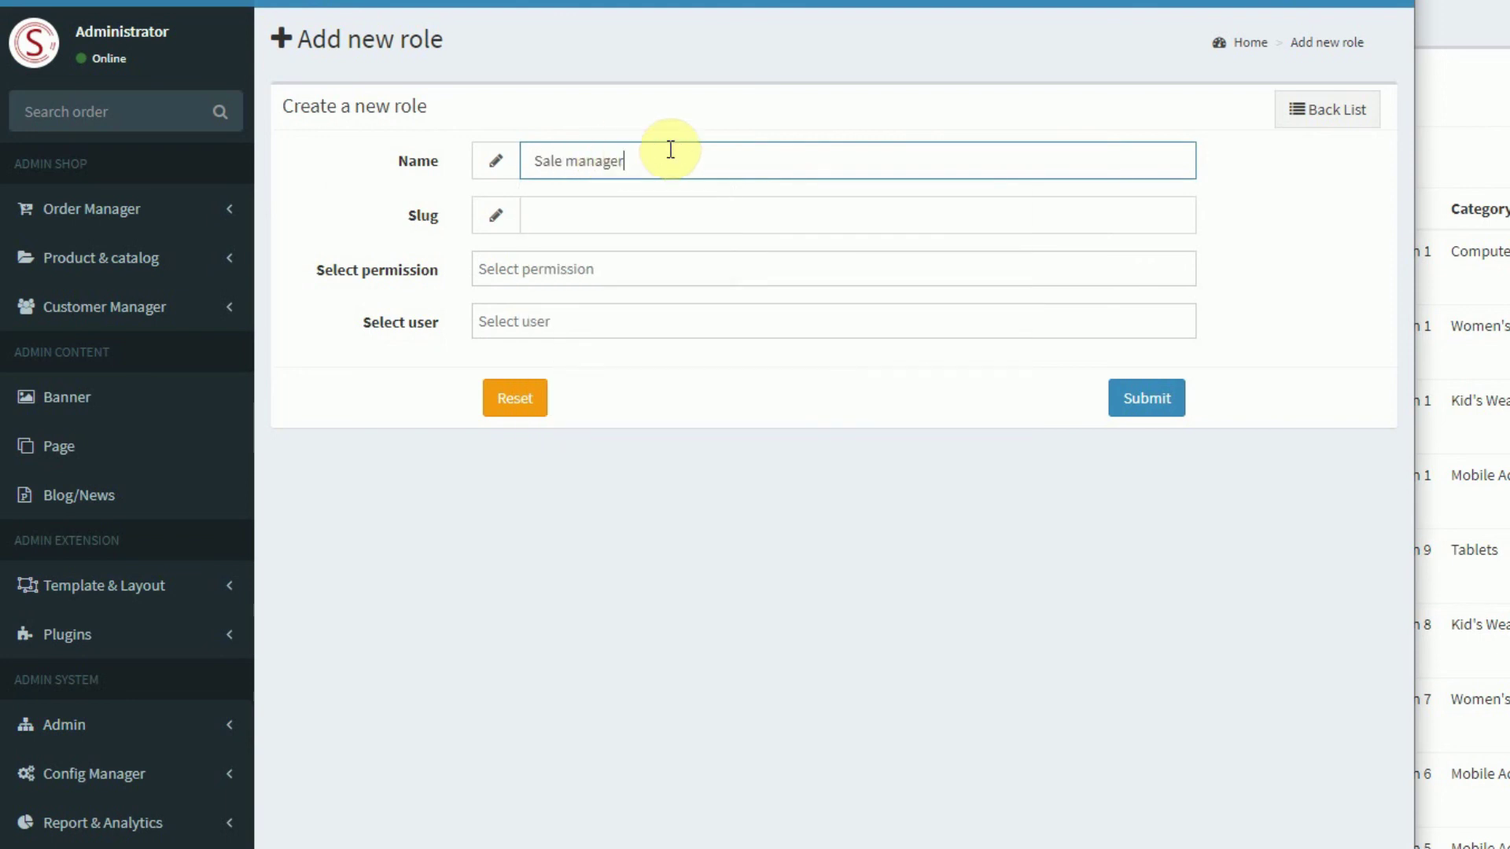
pyautogui.write('demo')
pyautogui.press('Tab')
pyautogui.write('sal')
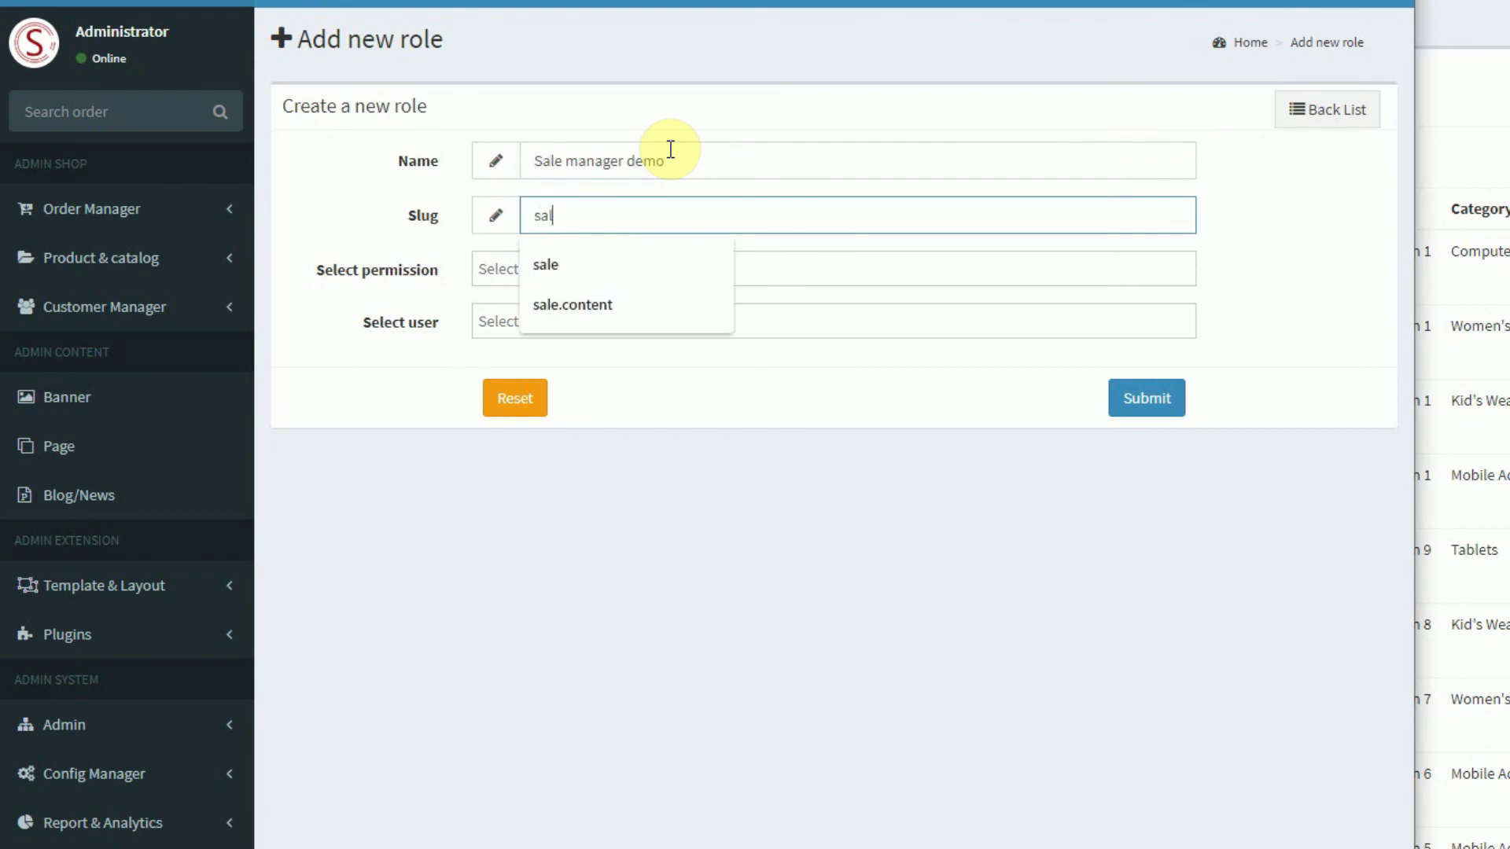
pyautogui.write('e.manager.demo')
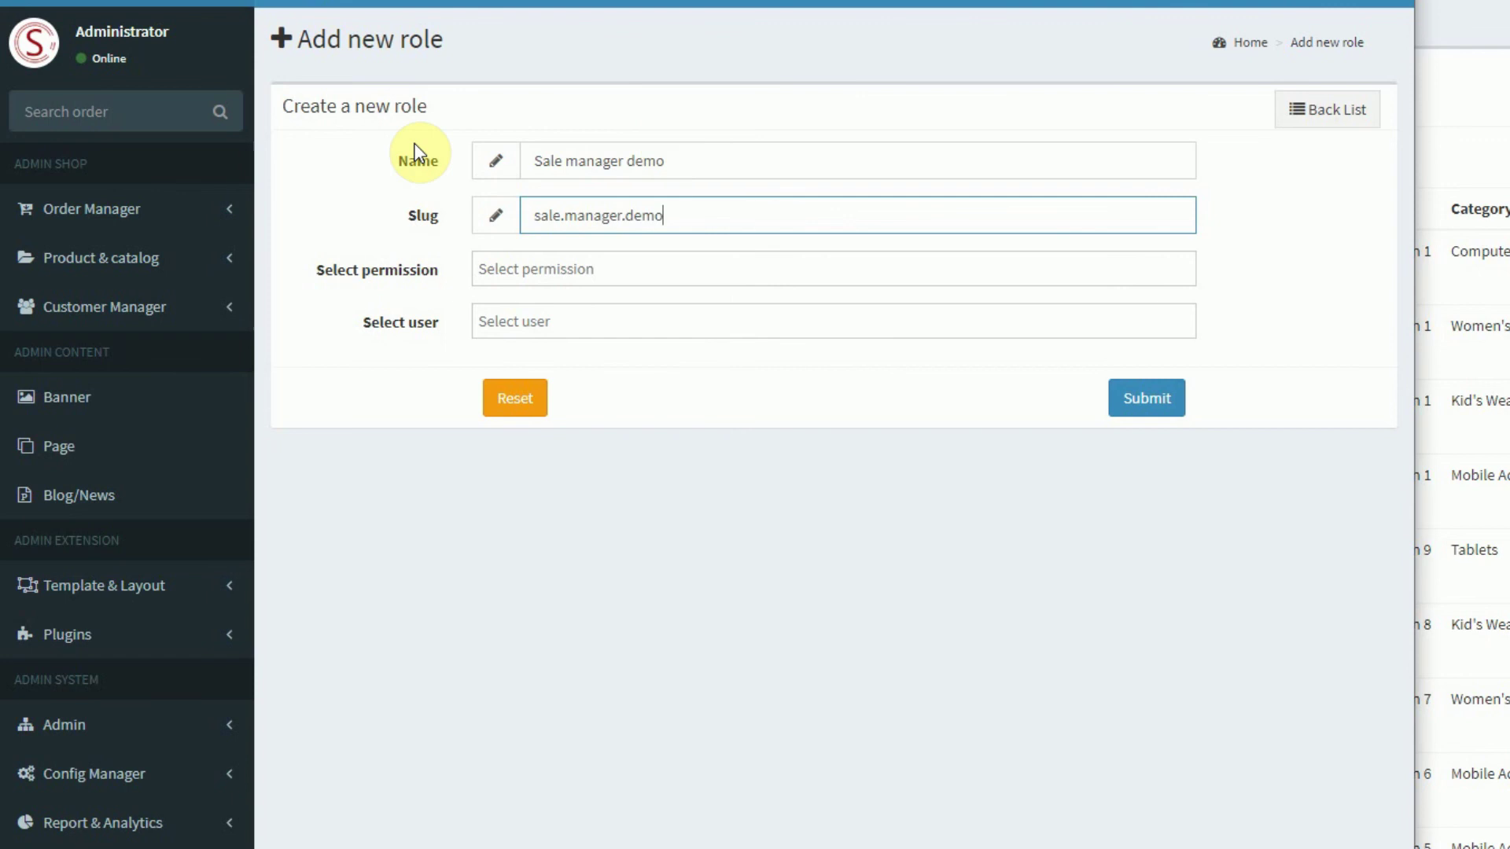
# Assign the demo user and Product any permission to the Sale manager demo role and submit it.
pyautogui.click(568, 324)
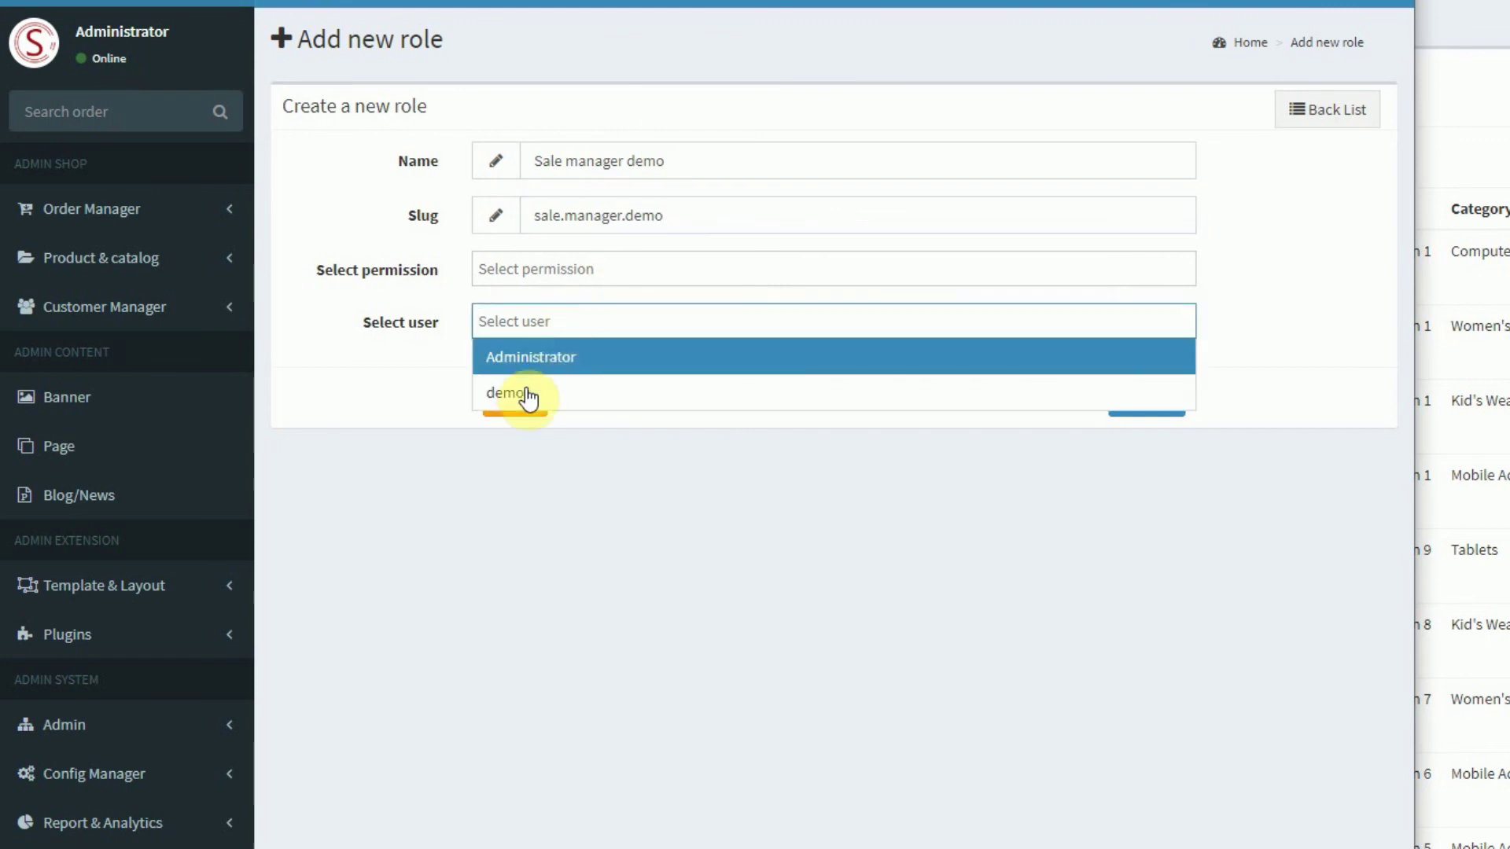
pyautogui.click(571, 394)
pyautogui.click(582, 276)
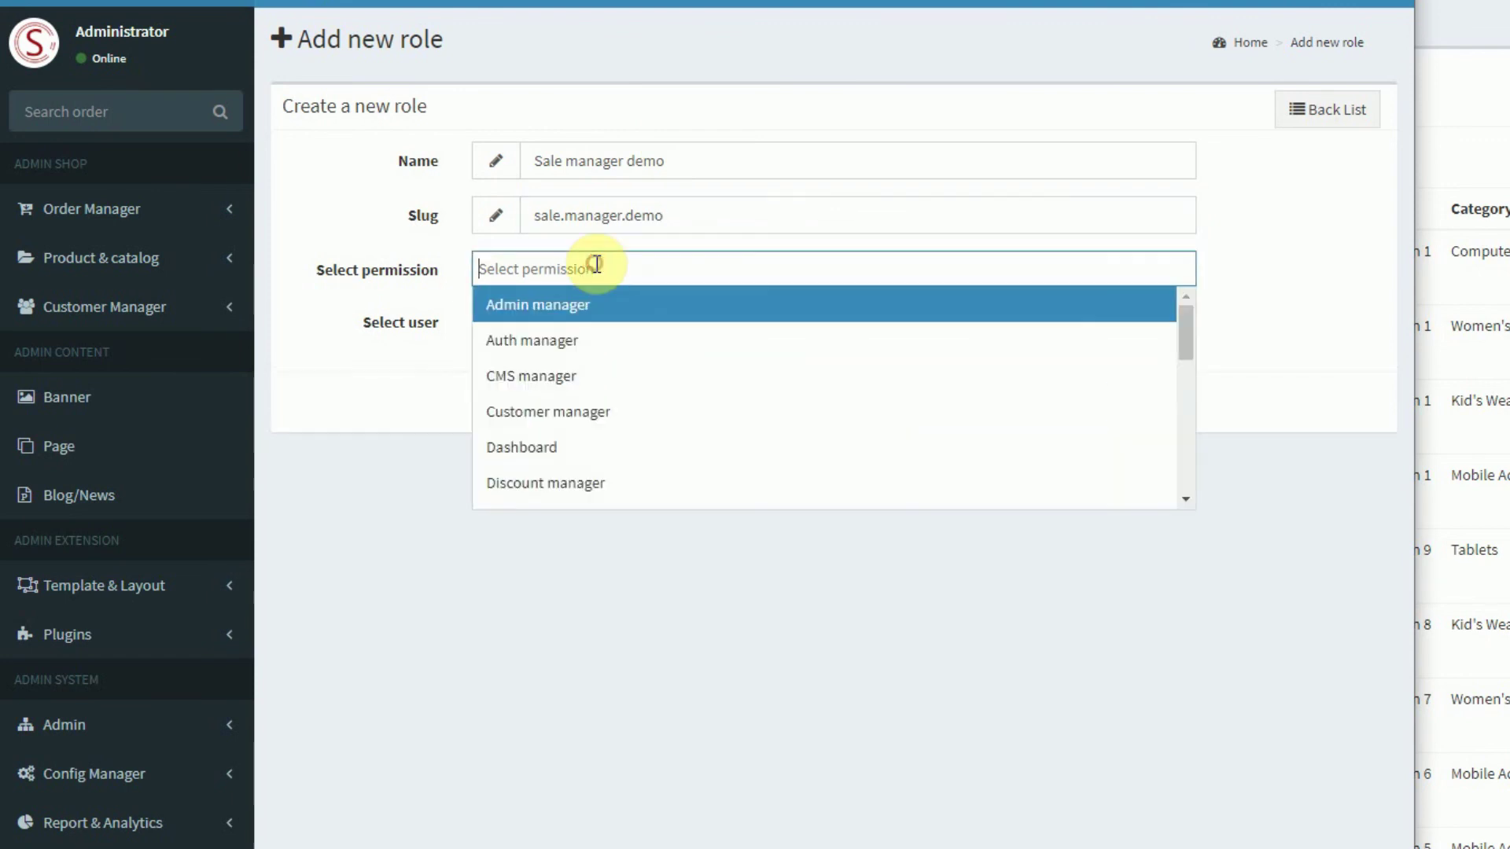
pyautogui.scroll(-5, 578, 378)
pyautogui.scroll(-3, 577, 413)
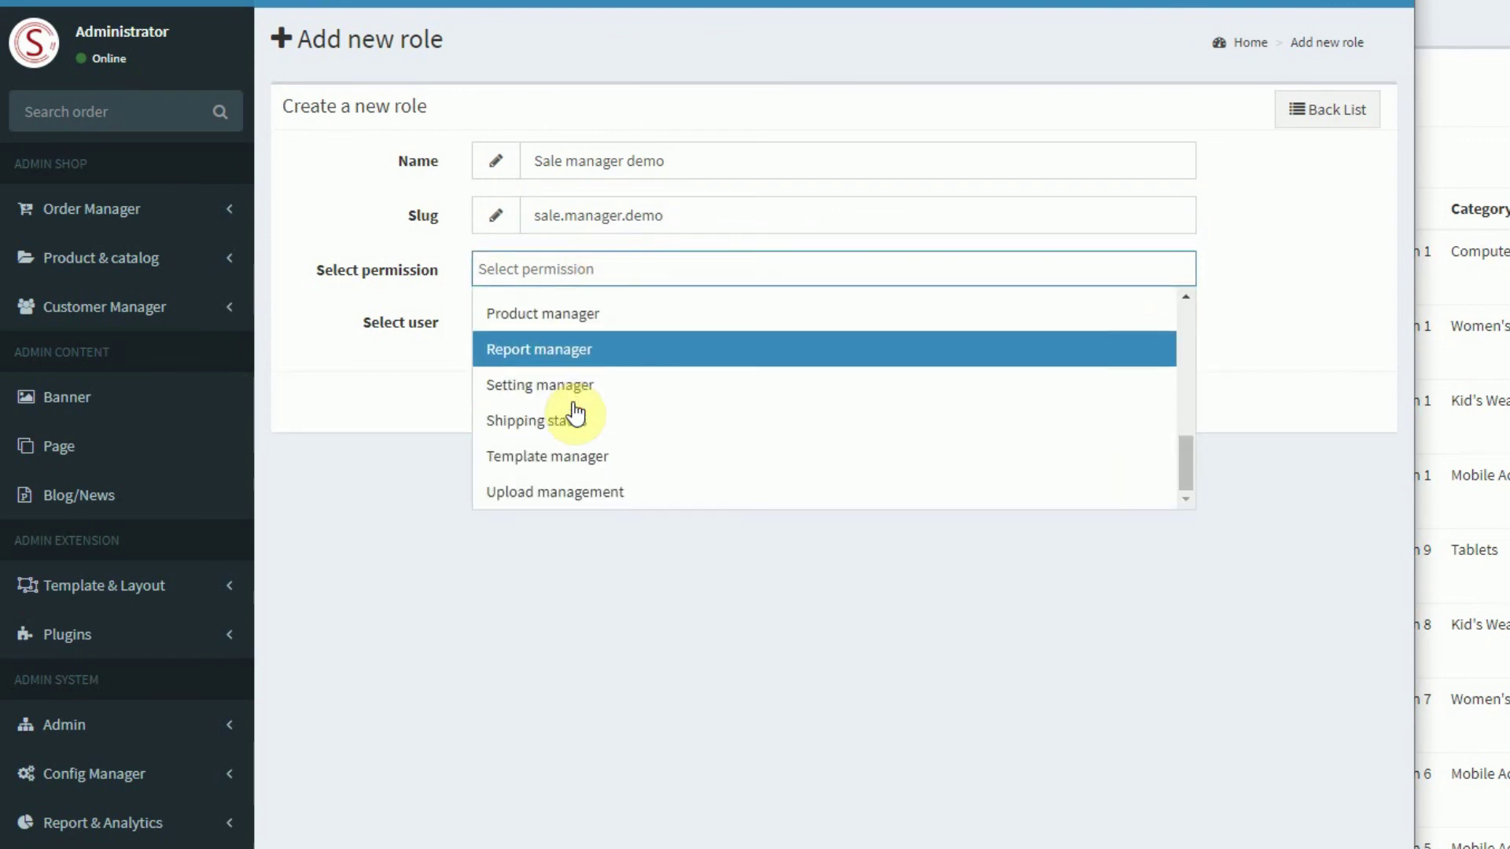
pyautogui.scroll(10, 580, 409)
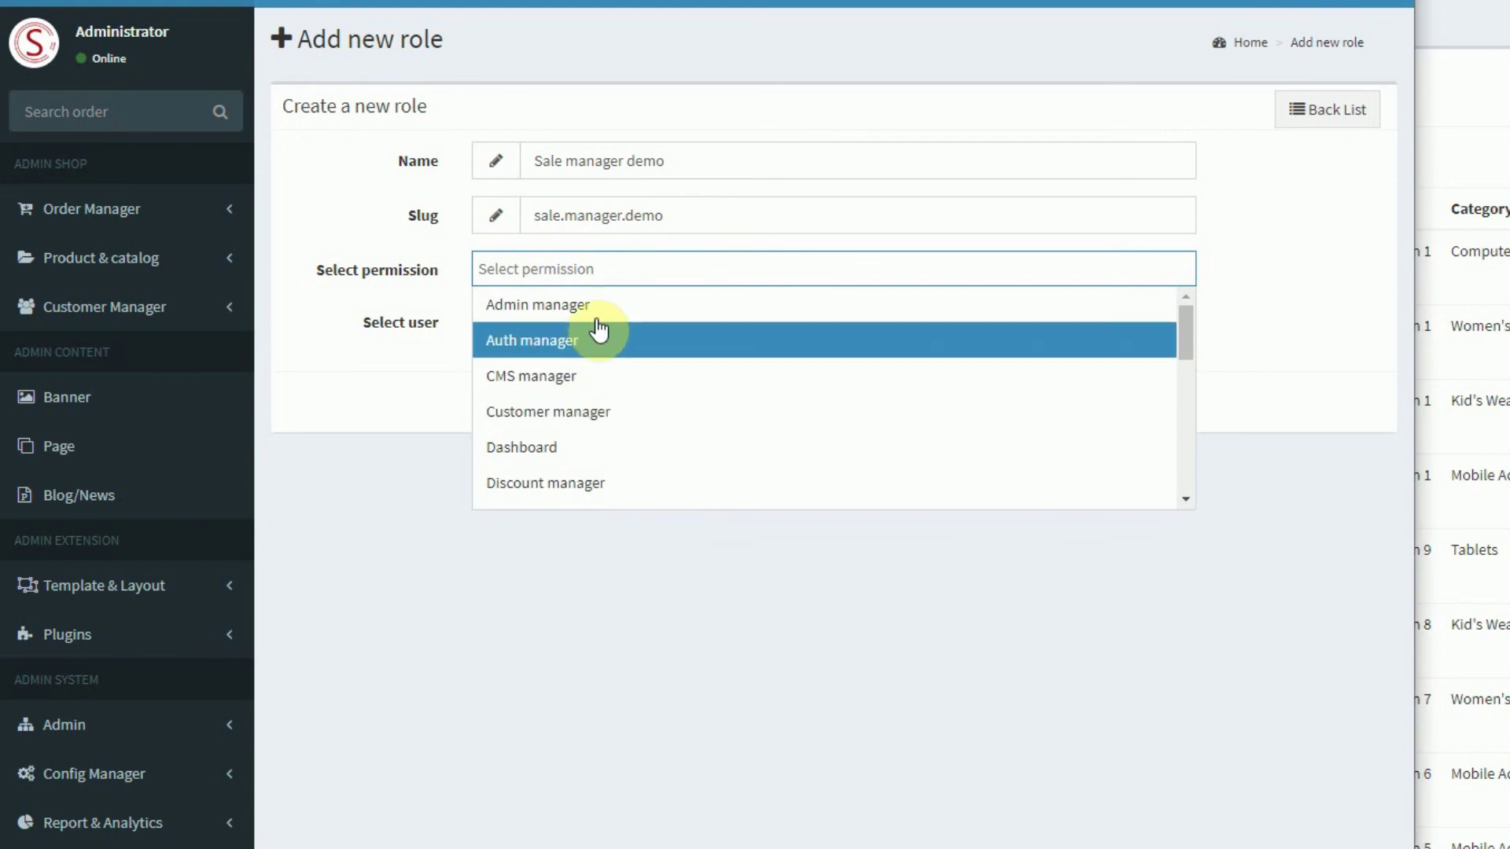
pyautogui.scroll(-5, 583, 425)
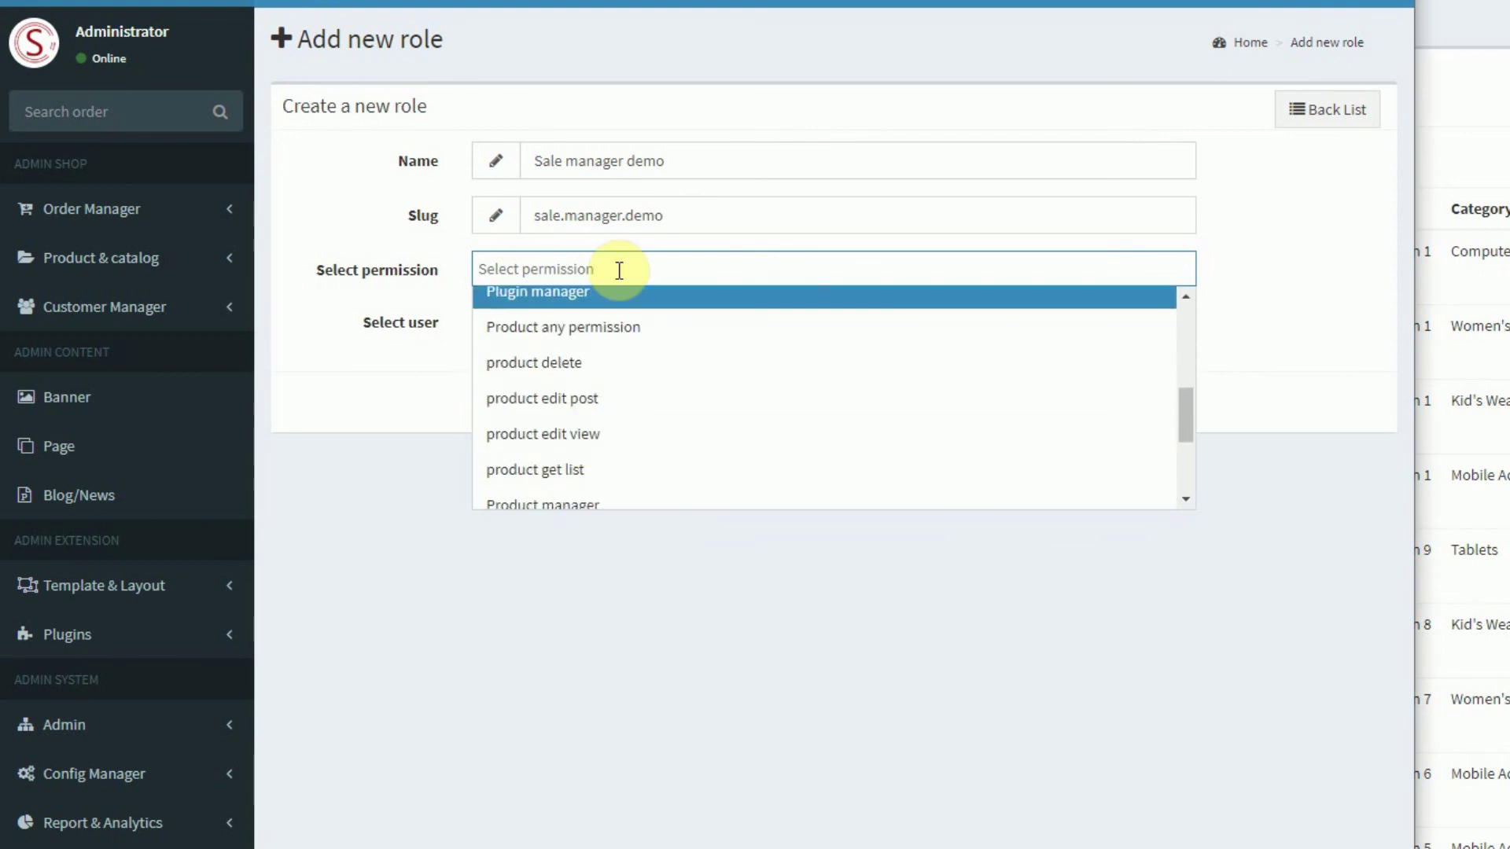
pyautogui.write('pro')
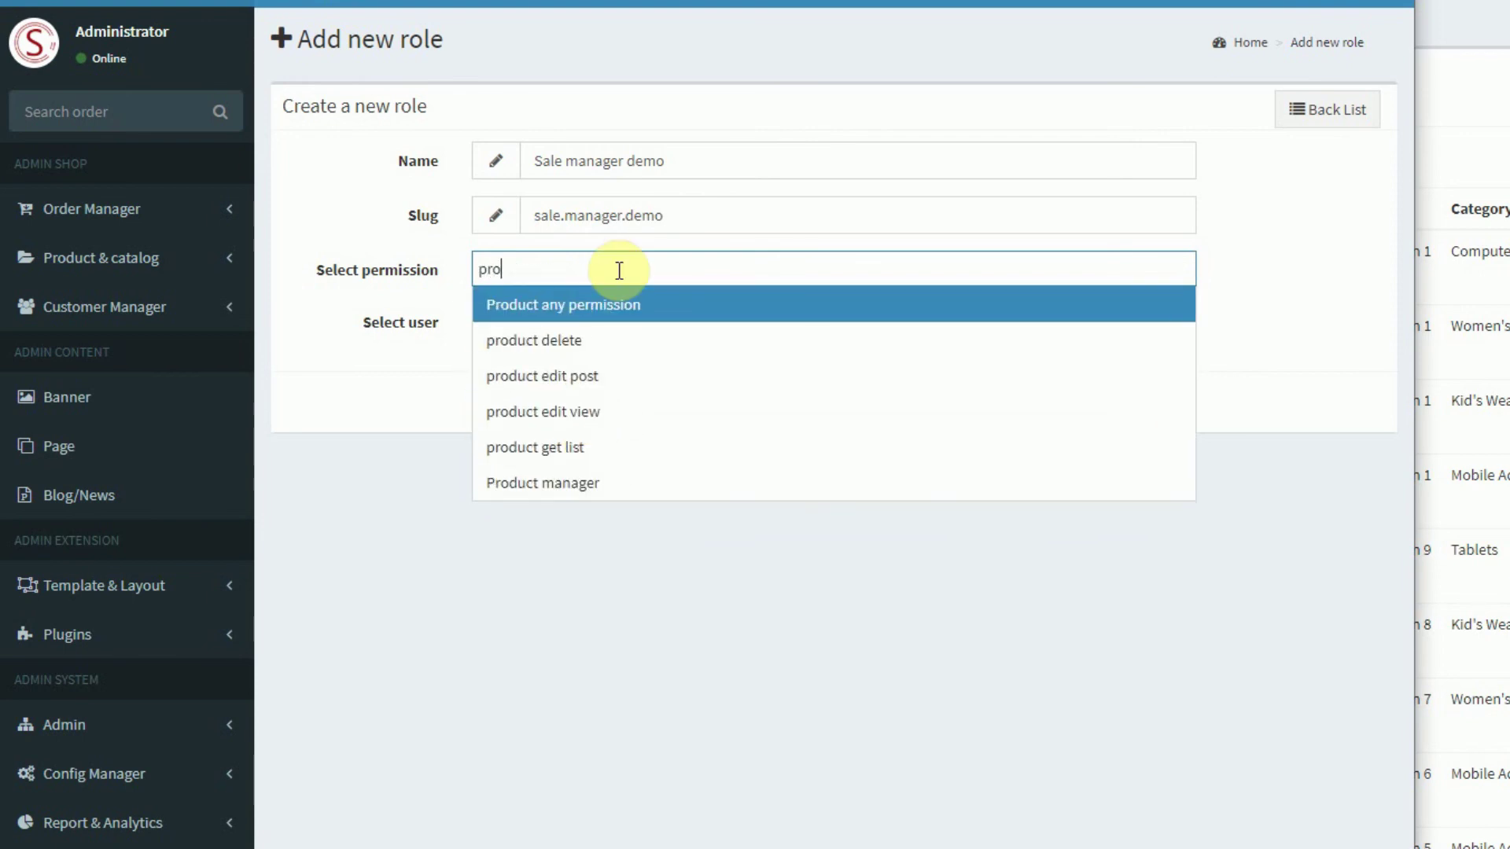
pyautogui.click(613, 314)
pyautogui.click(790, 269)
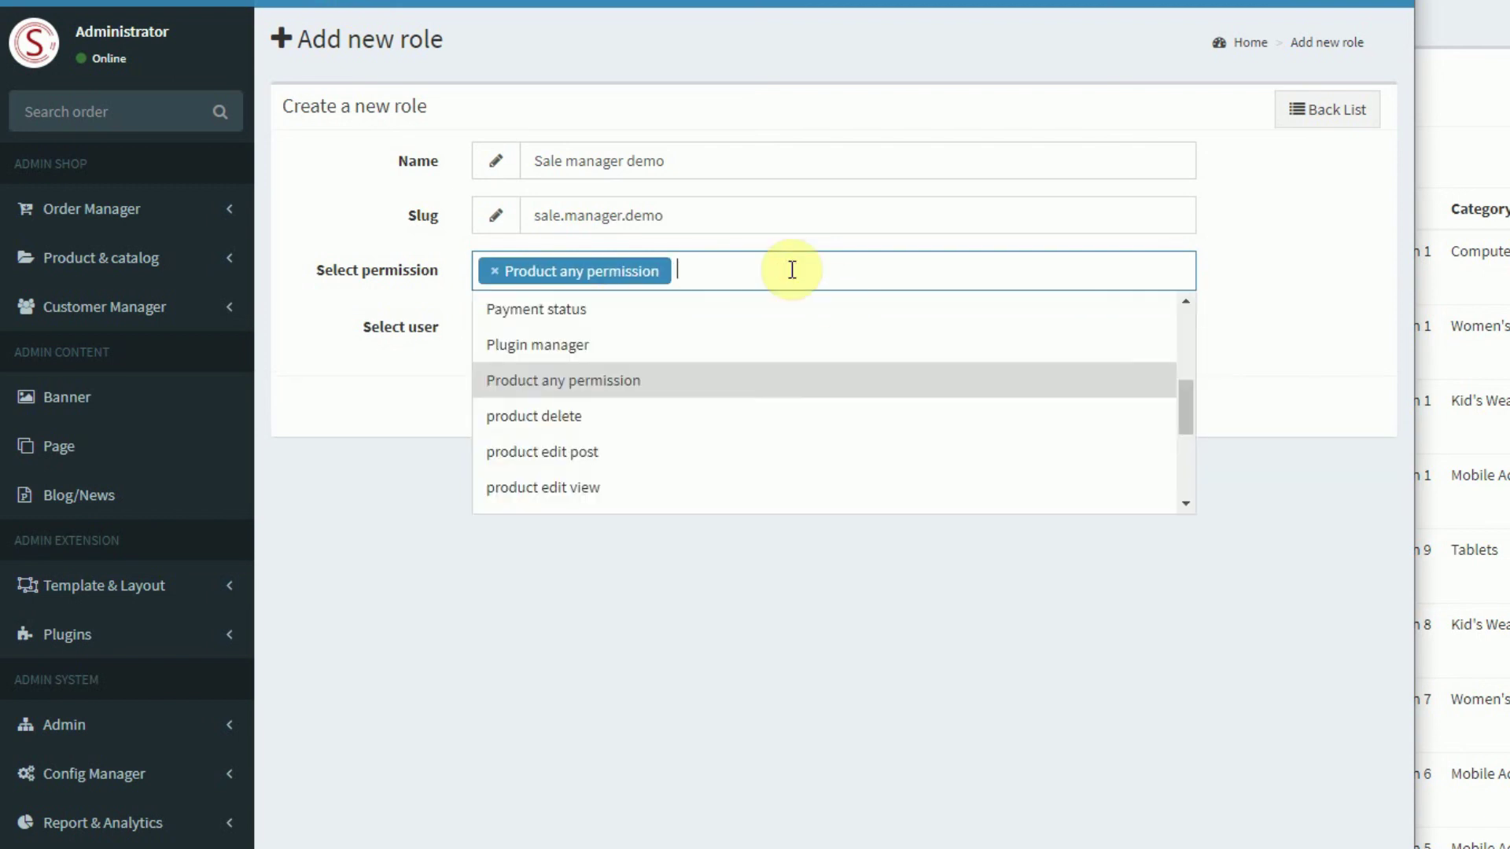
pyautogui.click(1271, 241)
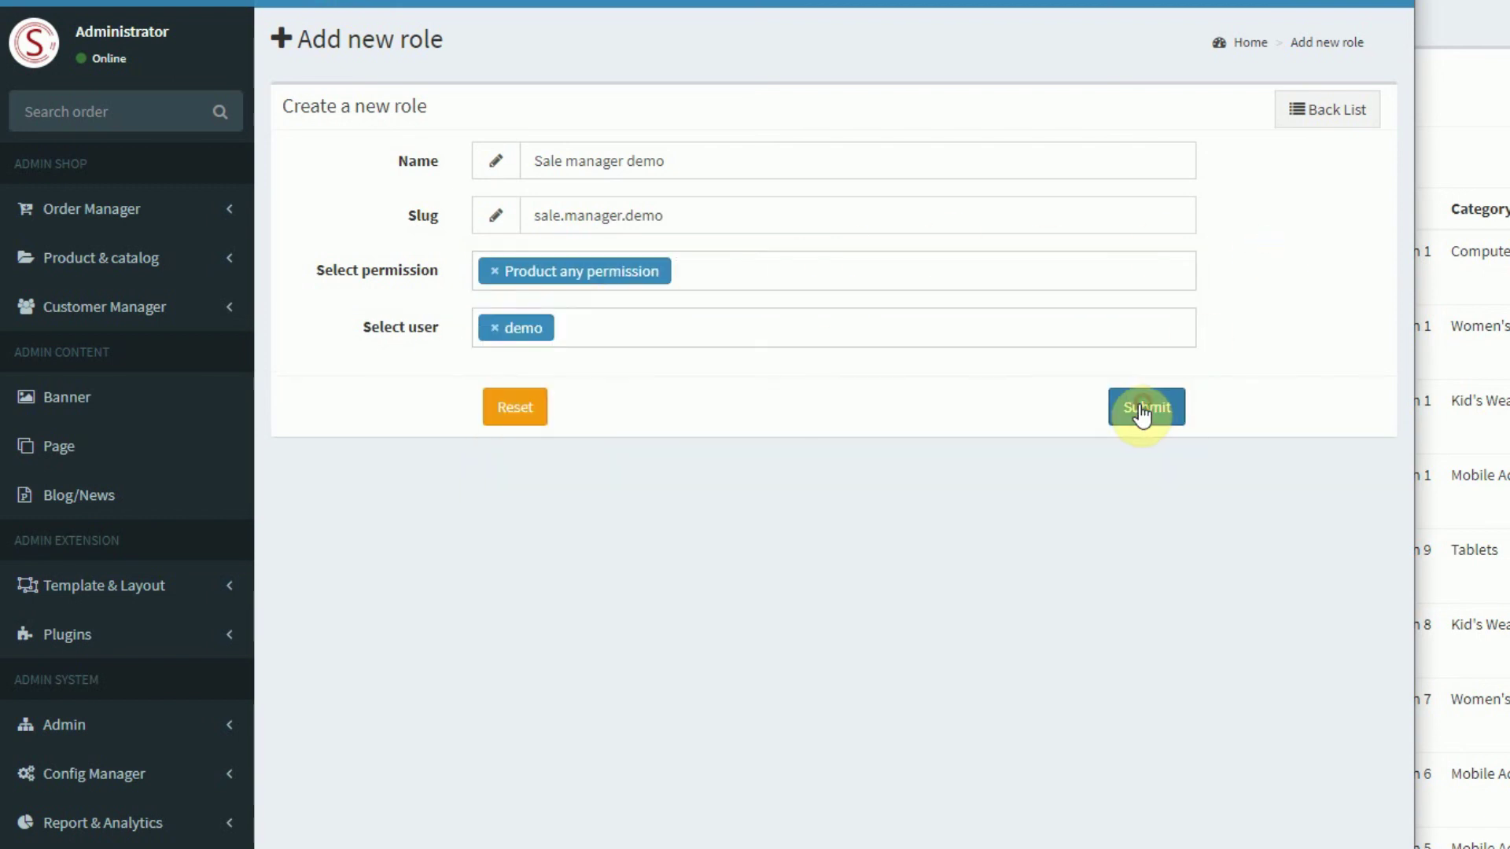
pyautogui.click(1142, 409)
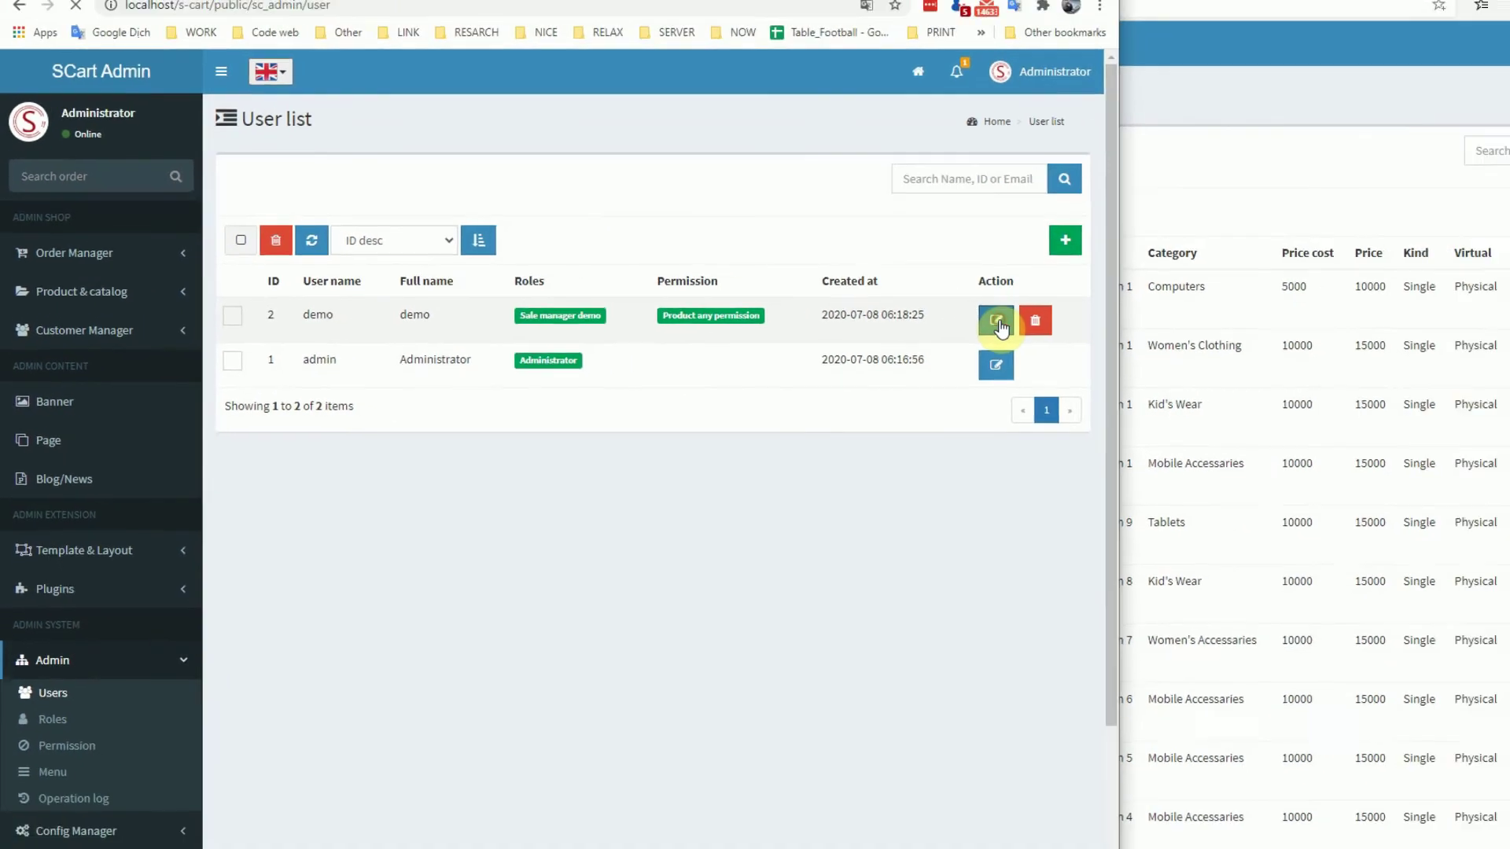
# Open the demo user for editing, and switch to the demo user's Edge window to delete product 13.
pyautogui.click(1000, 327)
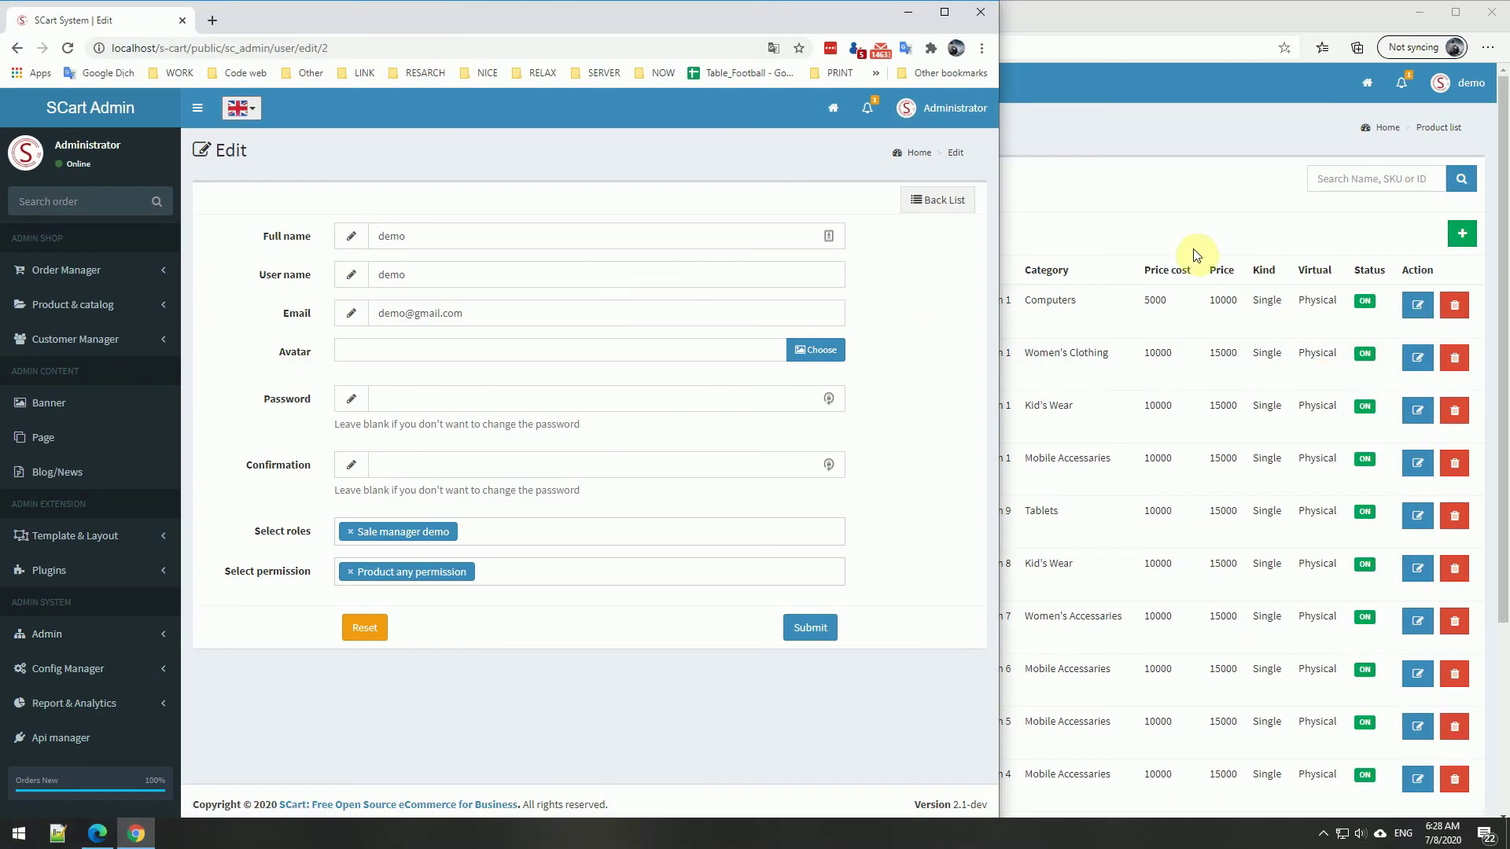
pyautogui.click(1341, 230)
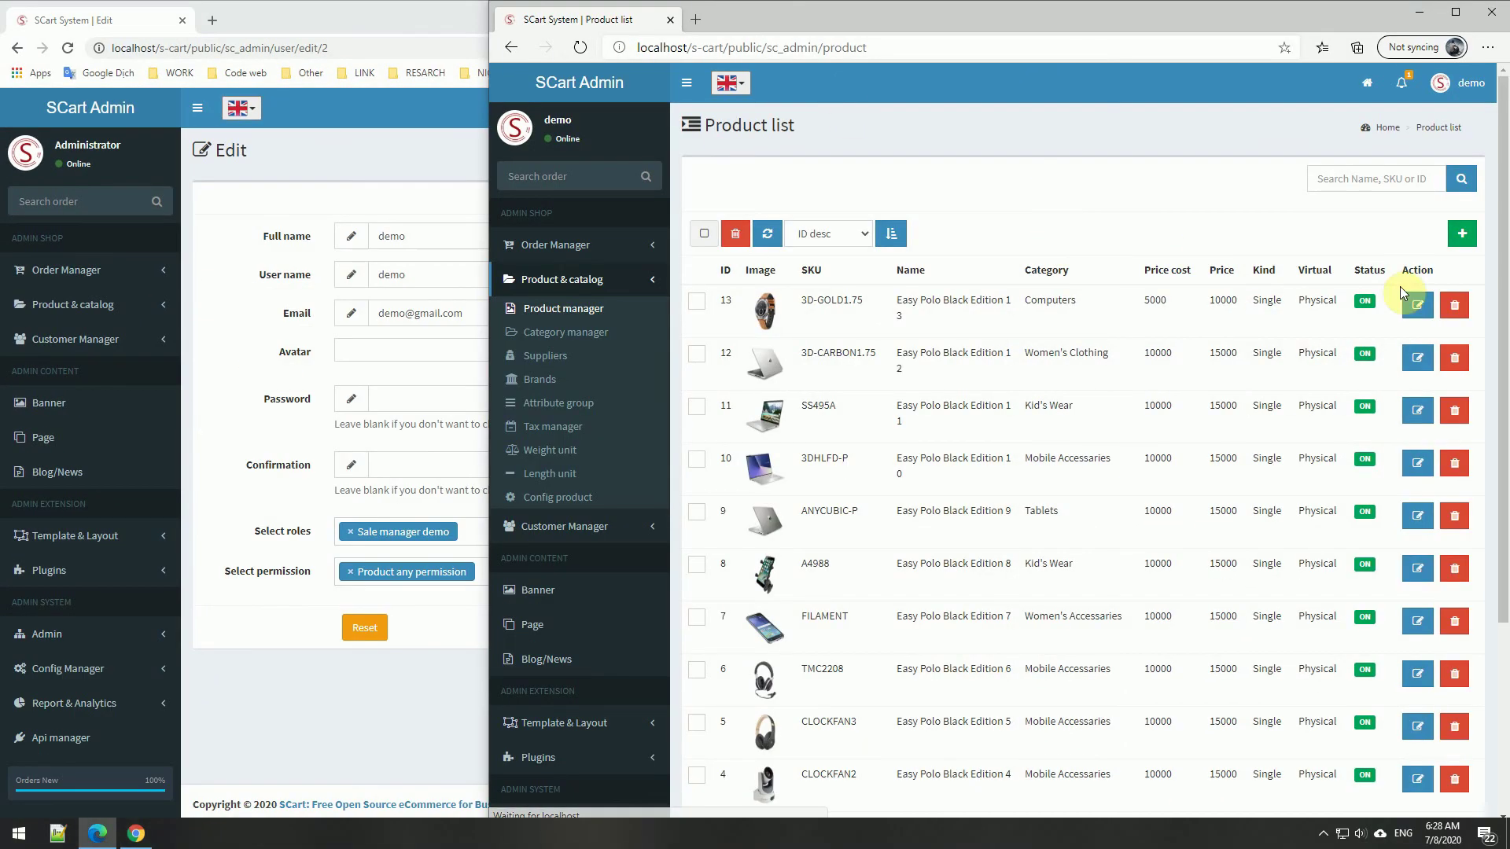
pyautogui.click(1455, 305)
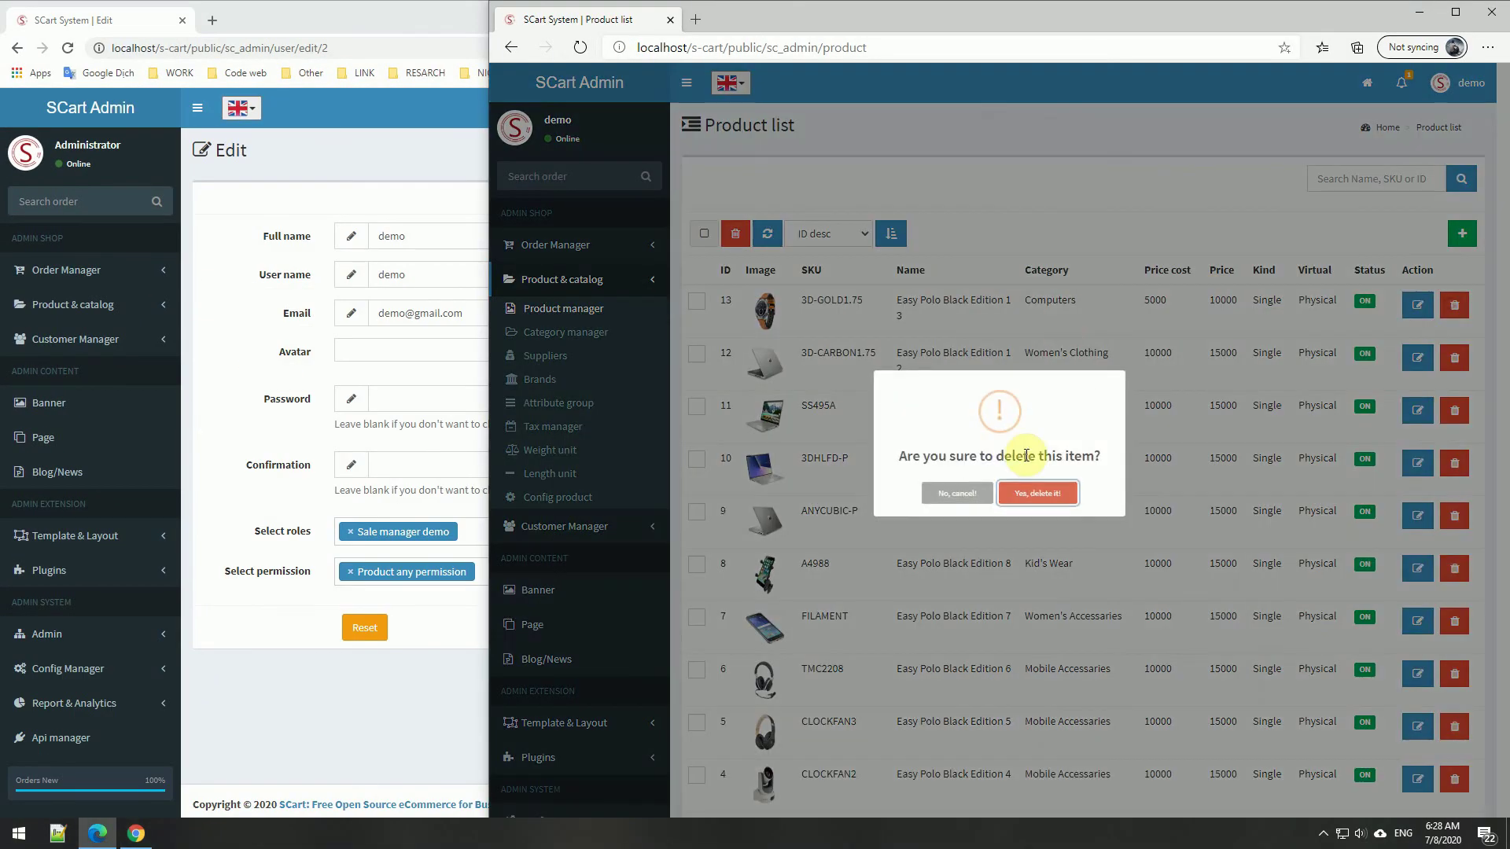
pyautogui.click(1020, 495)
pyautogui.click(1000, 499)
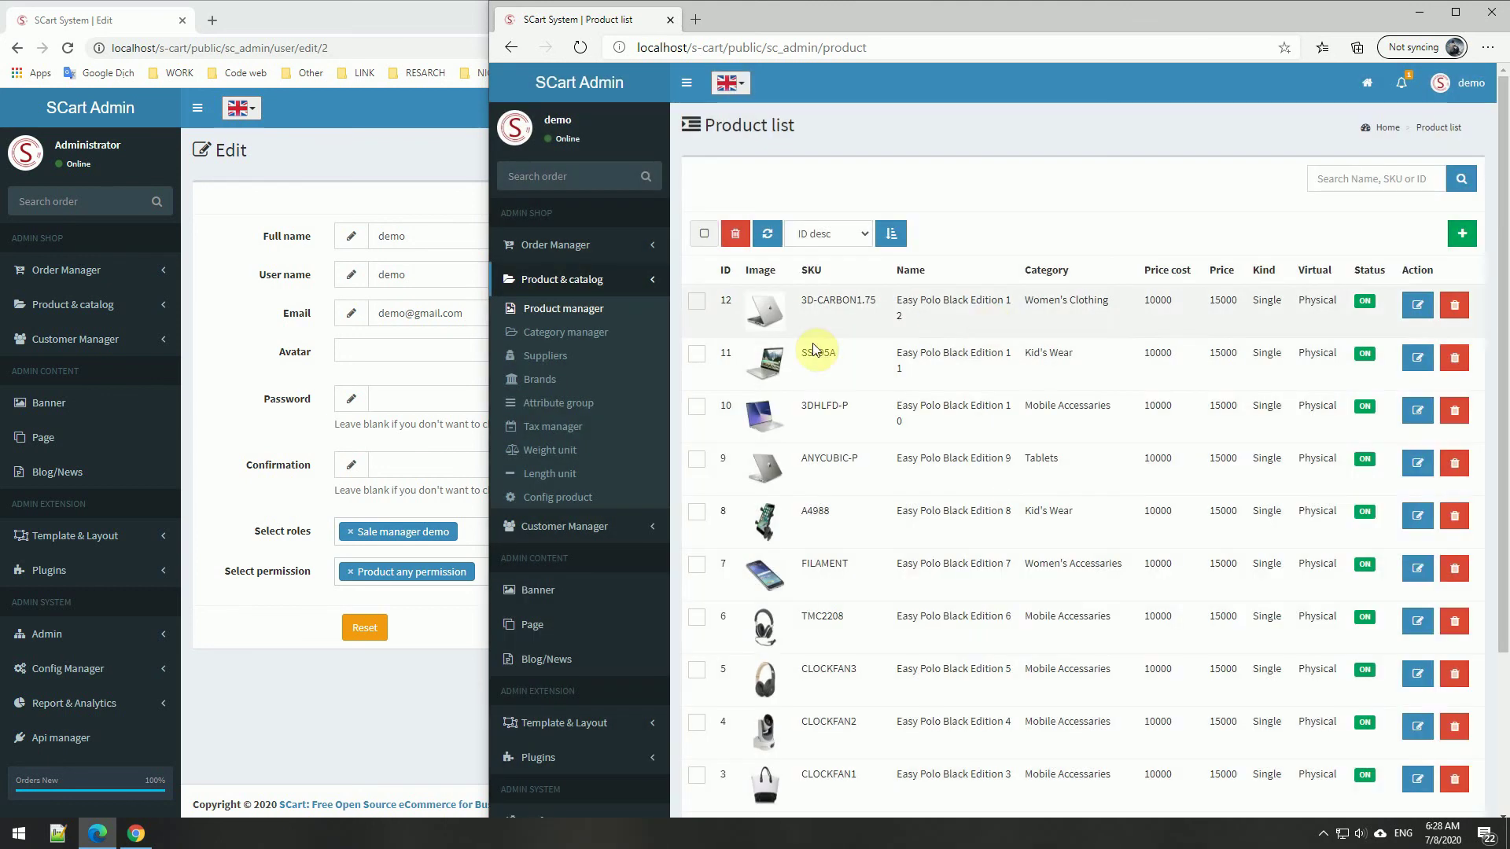
# In the administrator's Chrome window, remove Product any permission from the demo user and submit the user form.
pyautogui.click(418, 531)
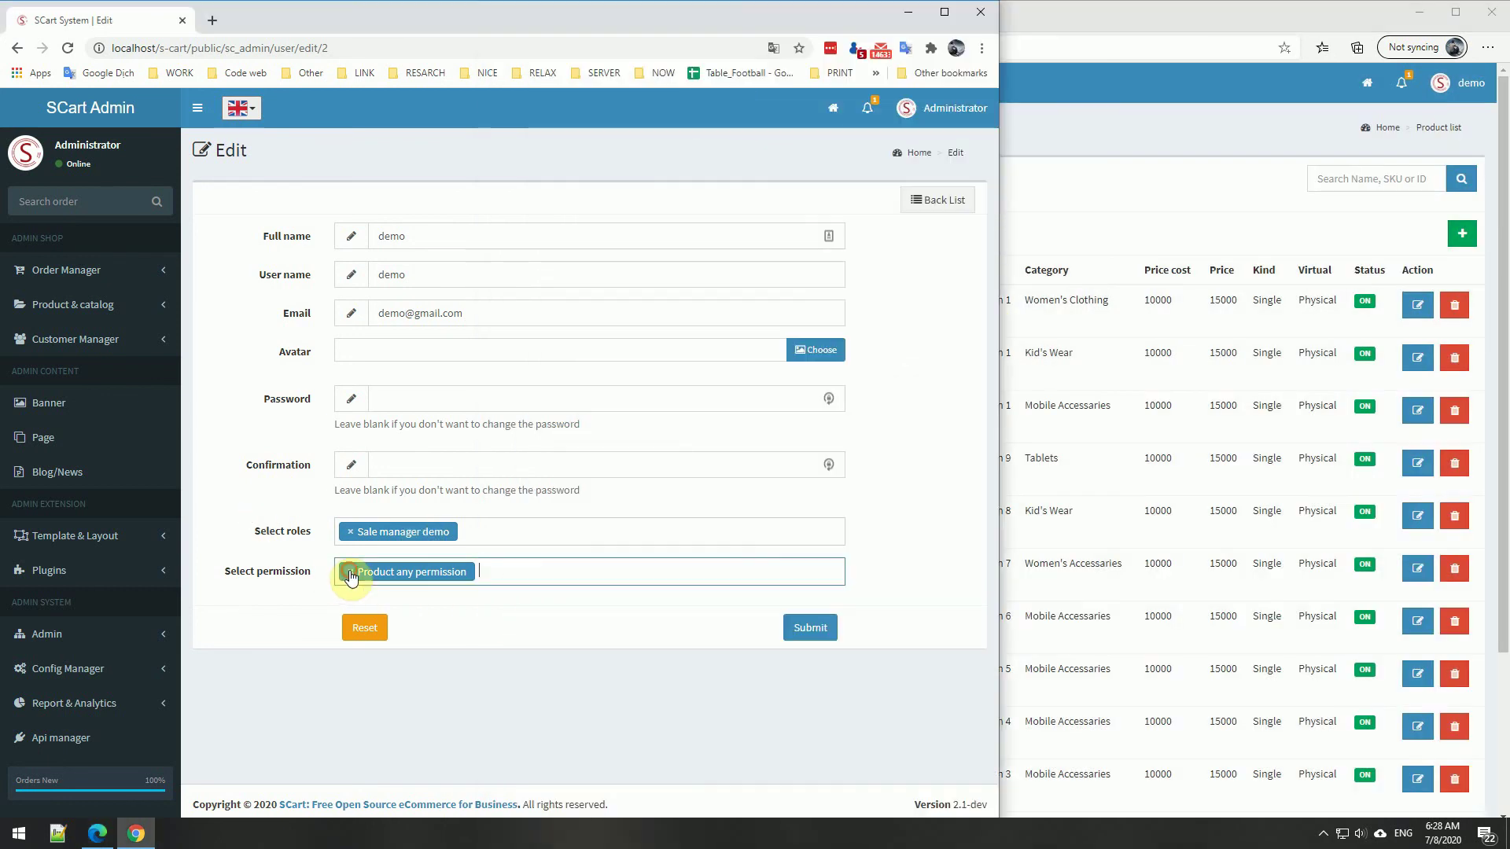
pyautogui.click(351, 574)
pyautogui.click(811, 621)
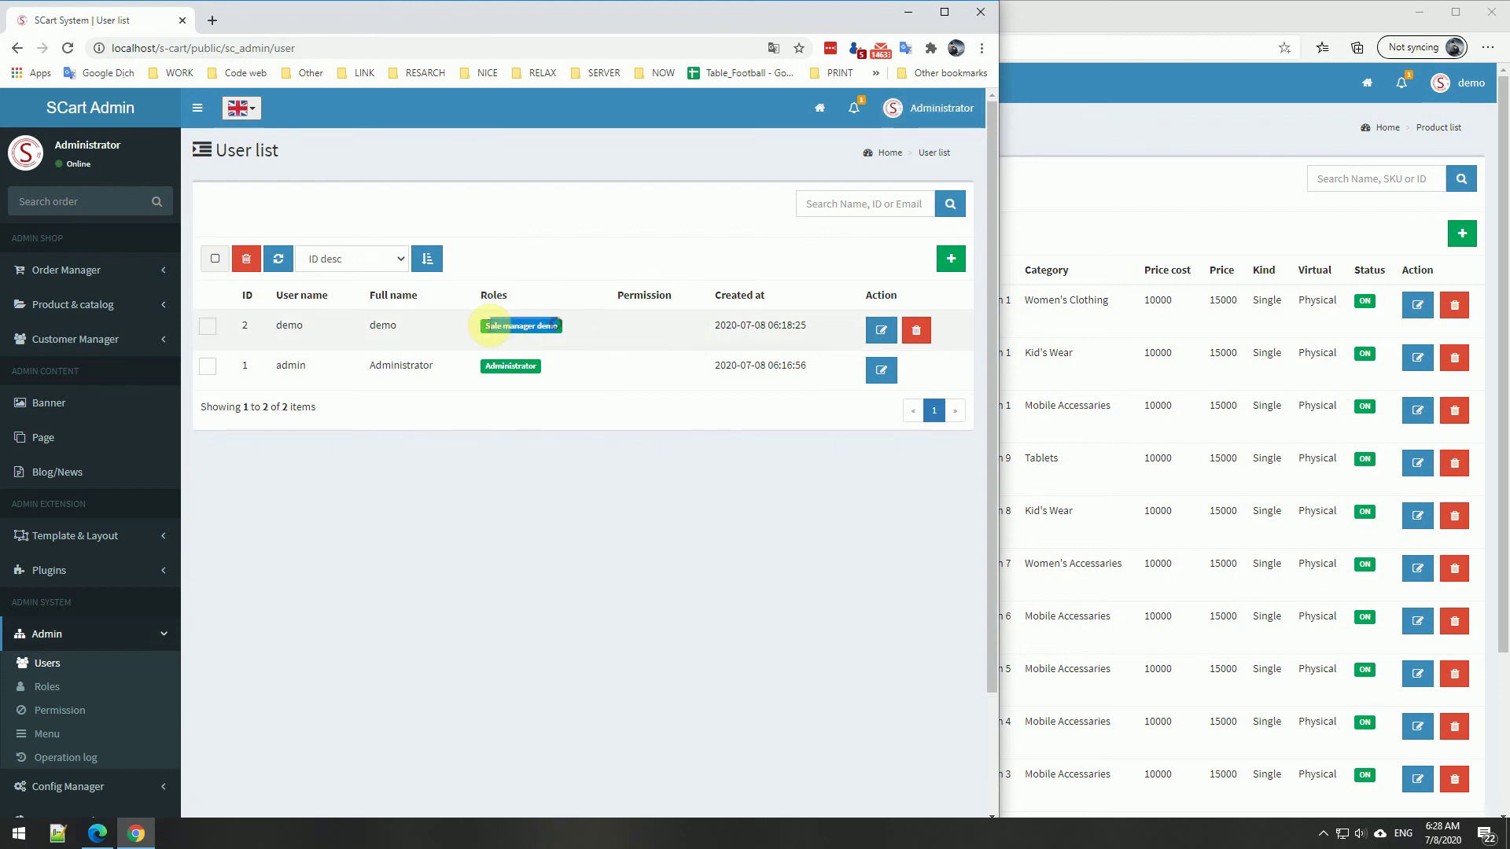
# Switch to the demo user's Edge window, open product 12 for editing, and try to submit its form without changes.
pyautogui.click(1359, 223)
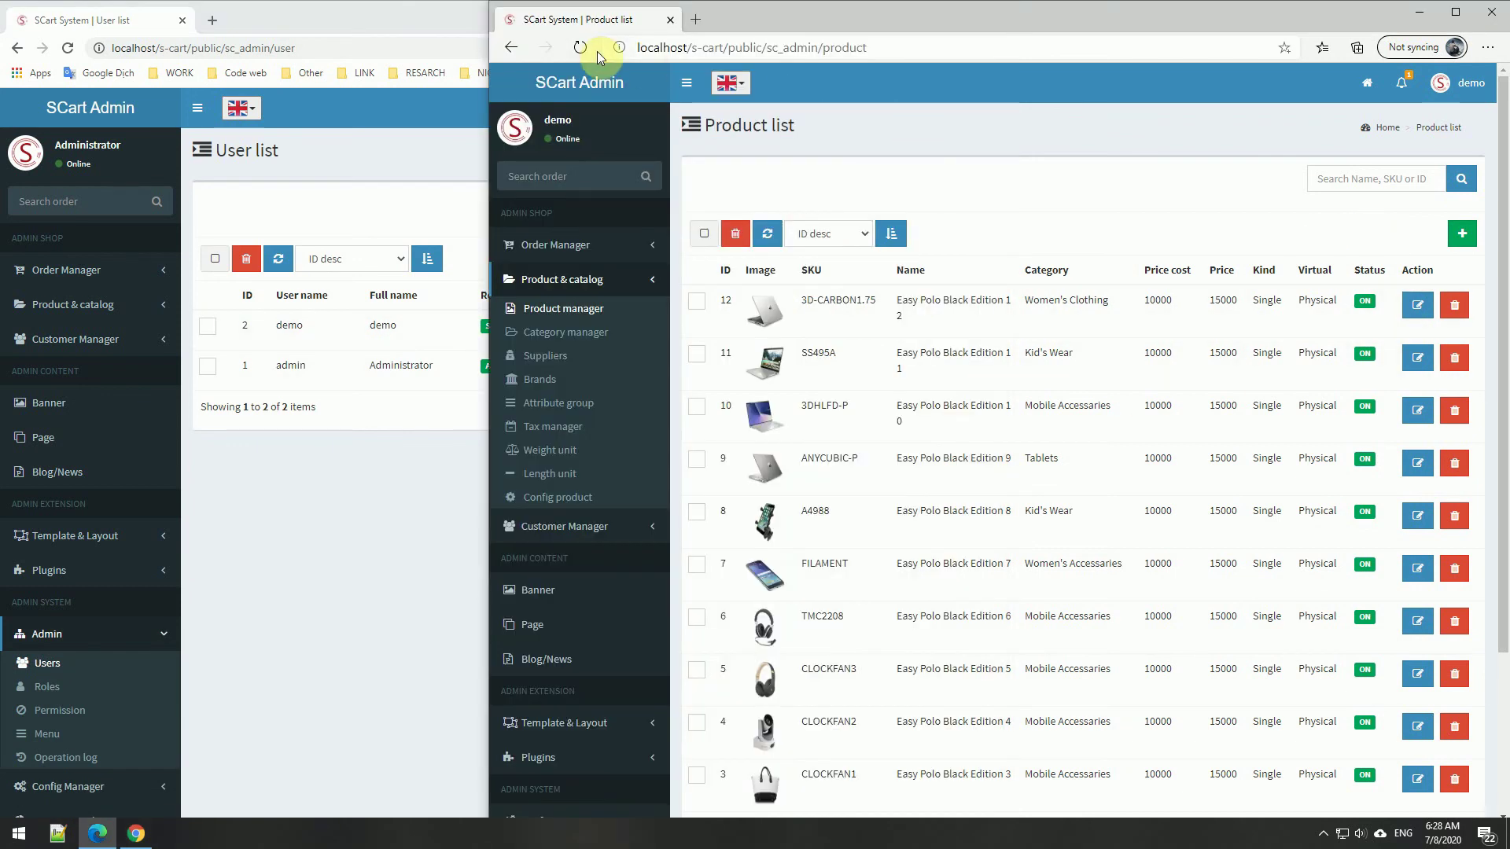
pyautogui.click(1418, 305)
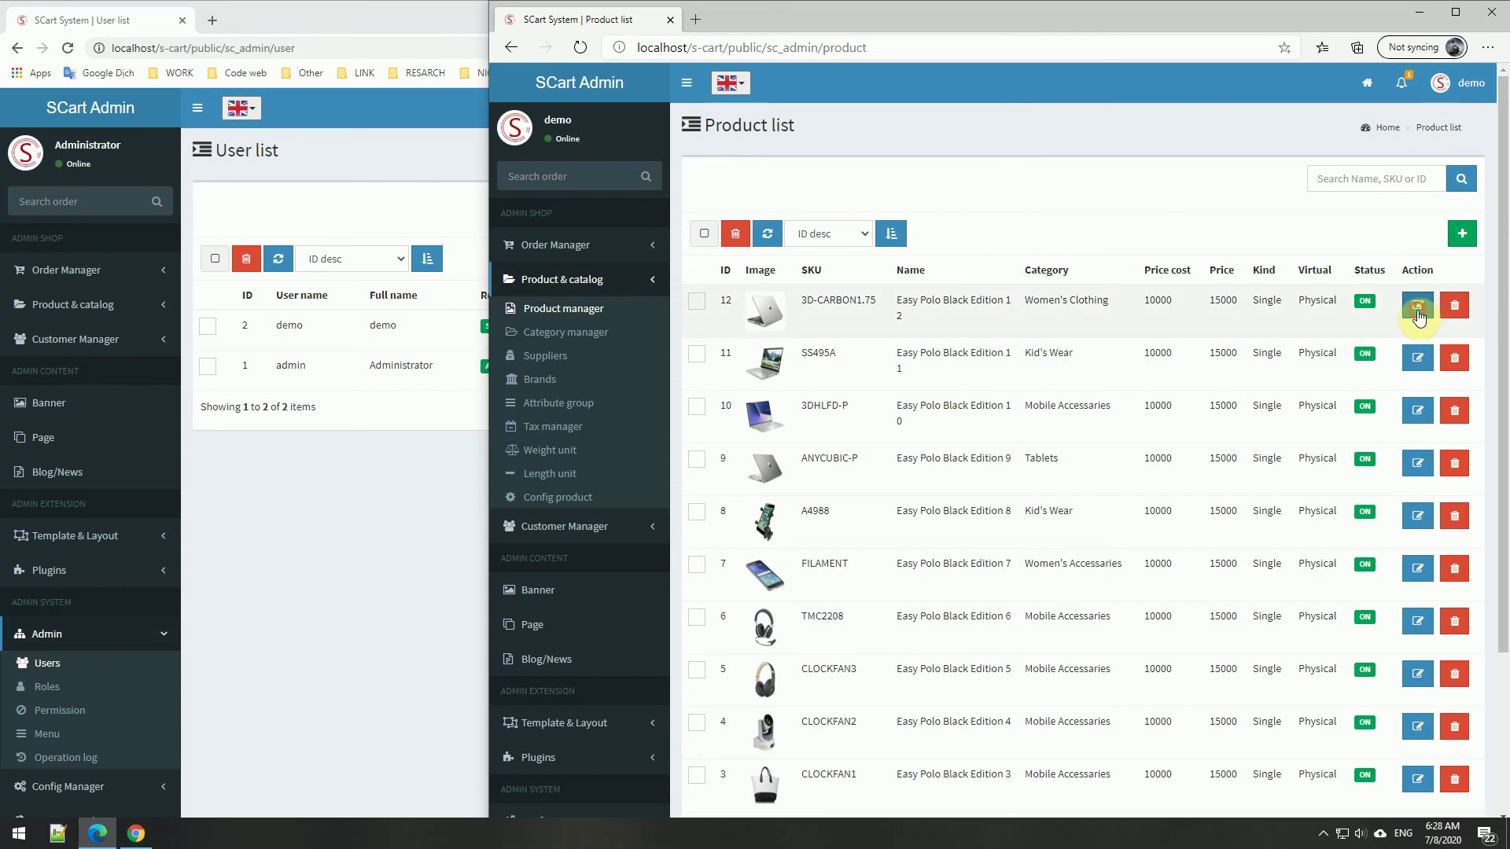
pyautogui.moveTo(1503, 255); pyautogui.dragTo(1477, 800)
pyautogui.click(1324, 738)
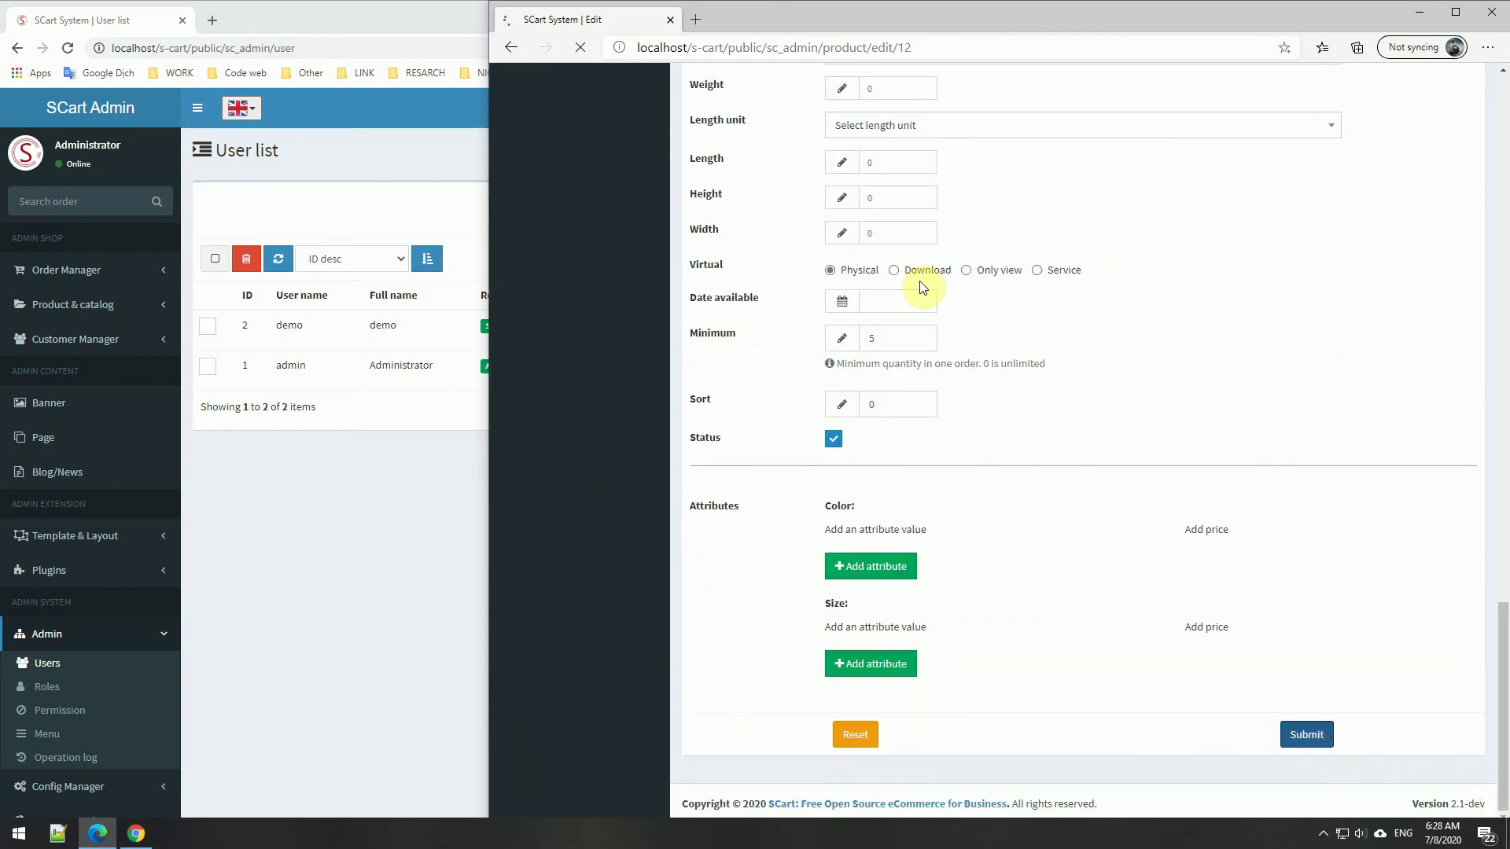
# Set product 12's SKU to 3sdfsd and submit the product form.
pyautogui.scroll(-20, 1330, 464)
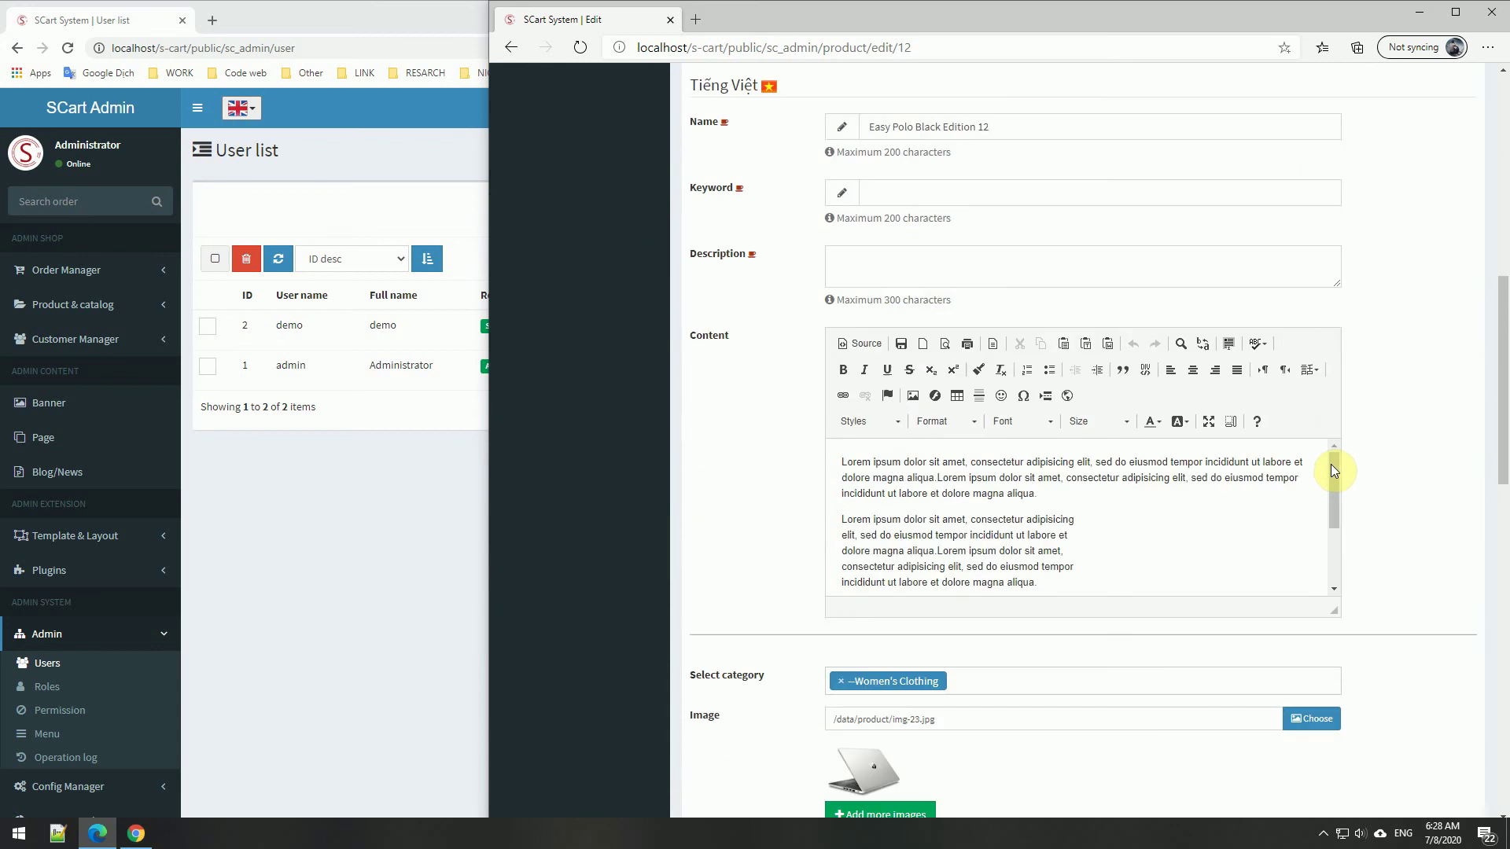
pyautogui.scroll(3, 1330, 464)
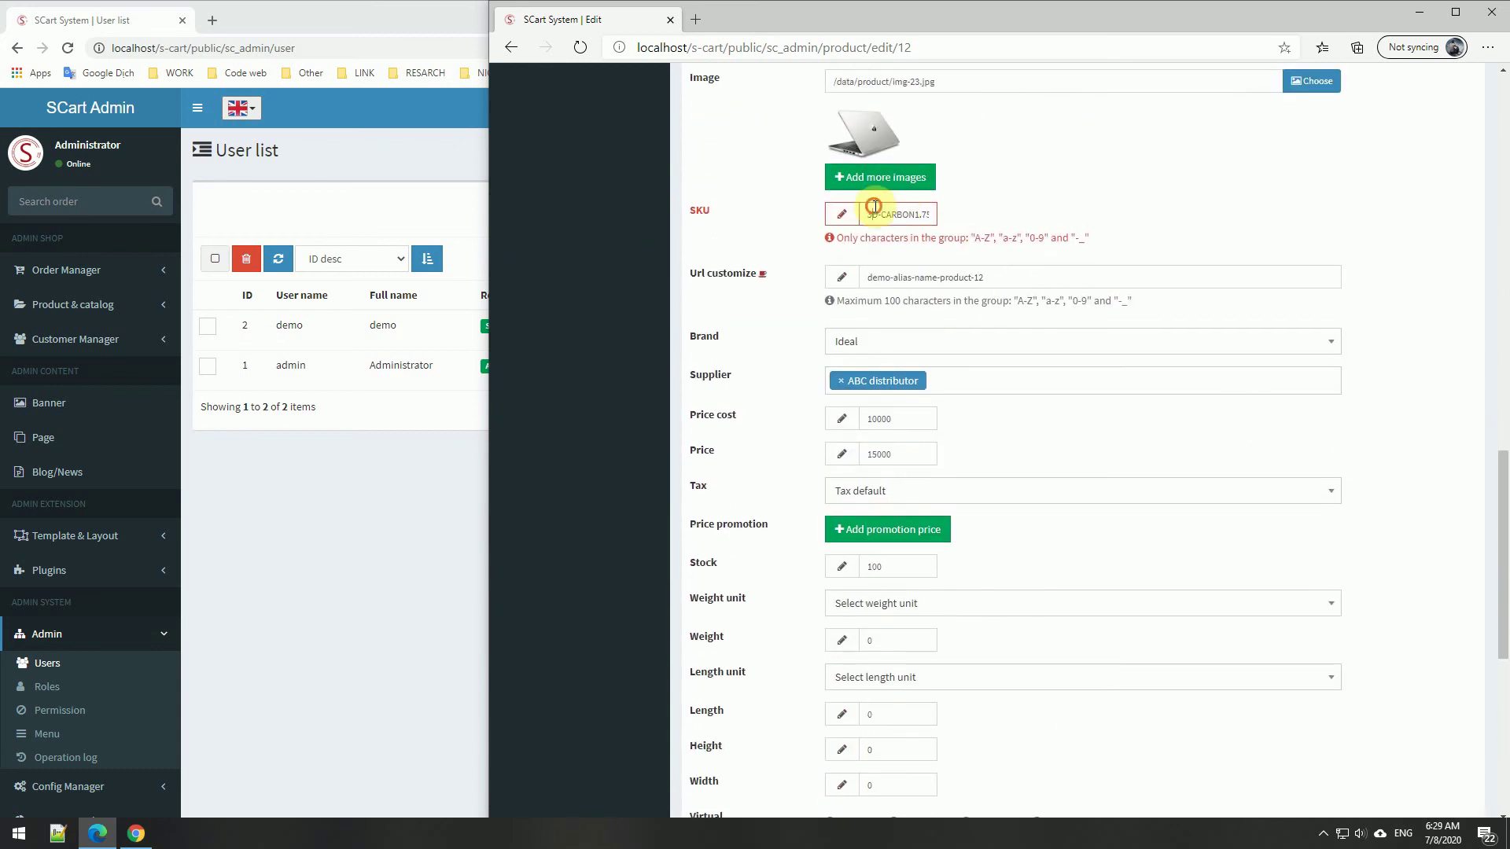
pyautogui.tripleClick(875, 206)
pyautogui.write('carbon')
pyautogui.scroll(-8, 1392, 472)
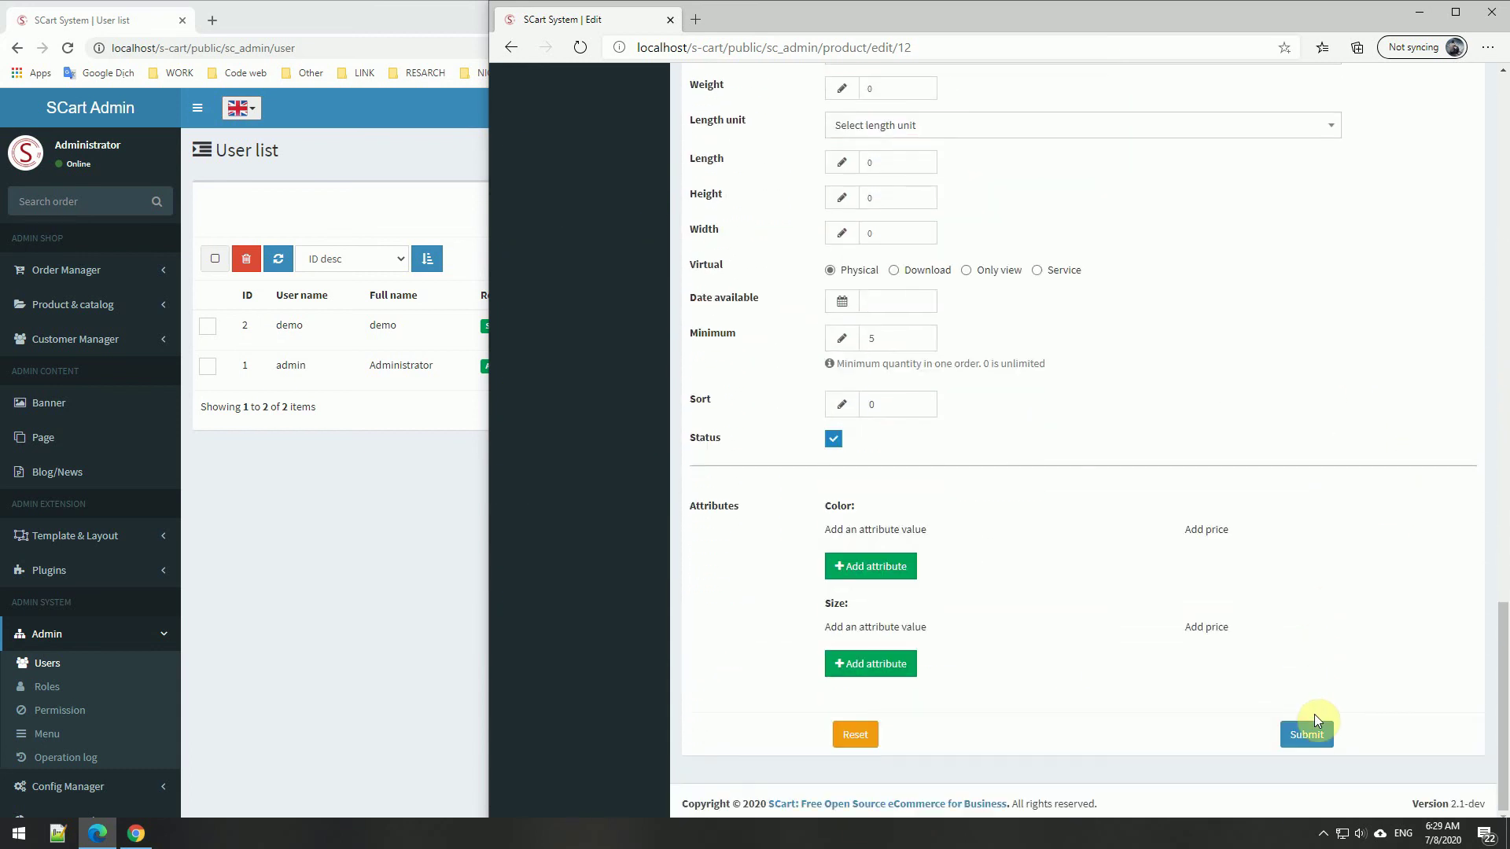
pyautogui.click(1310, 729)
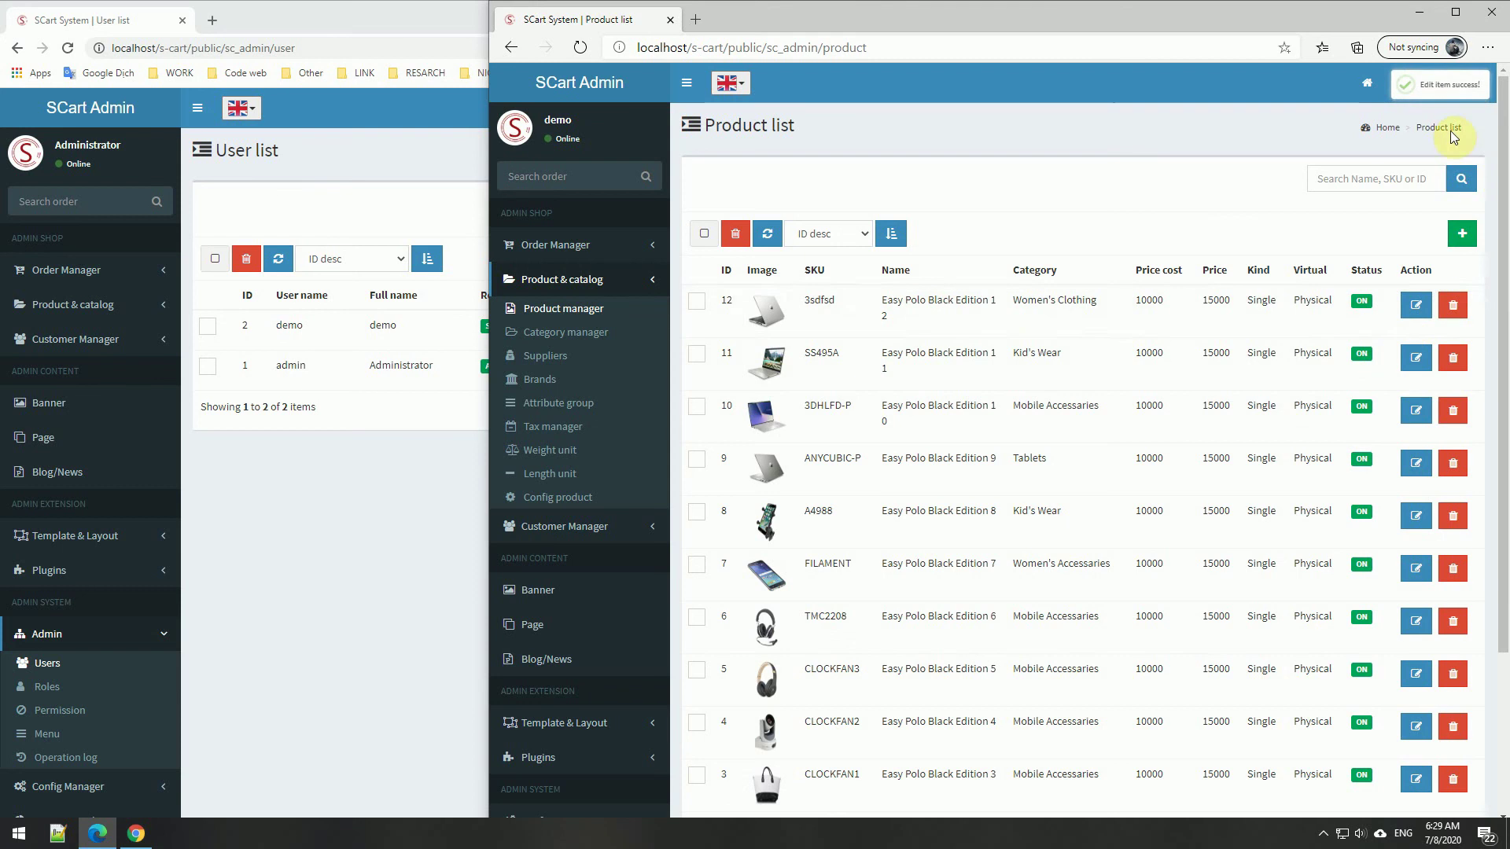
# Delete product 12 from the product list and confirm the deletion.
pyautogui.click(1453, 307)
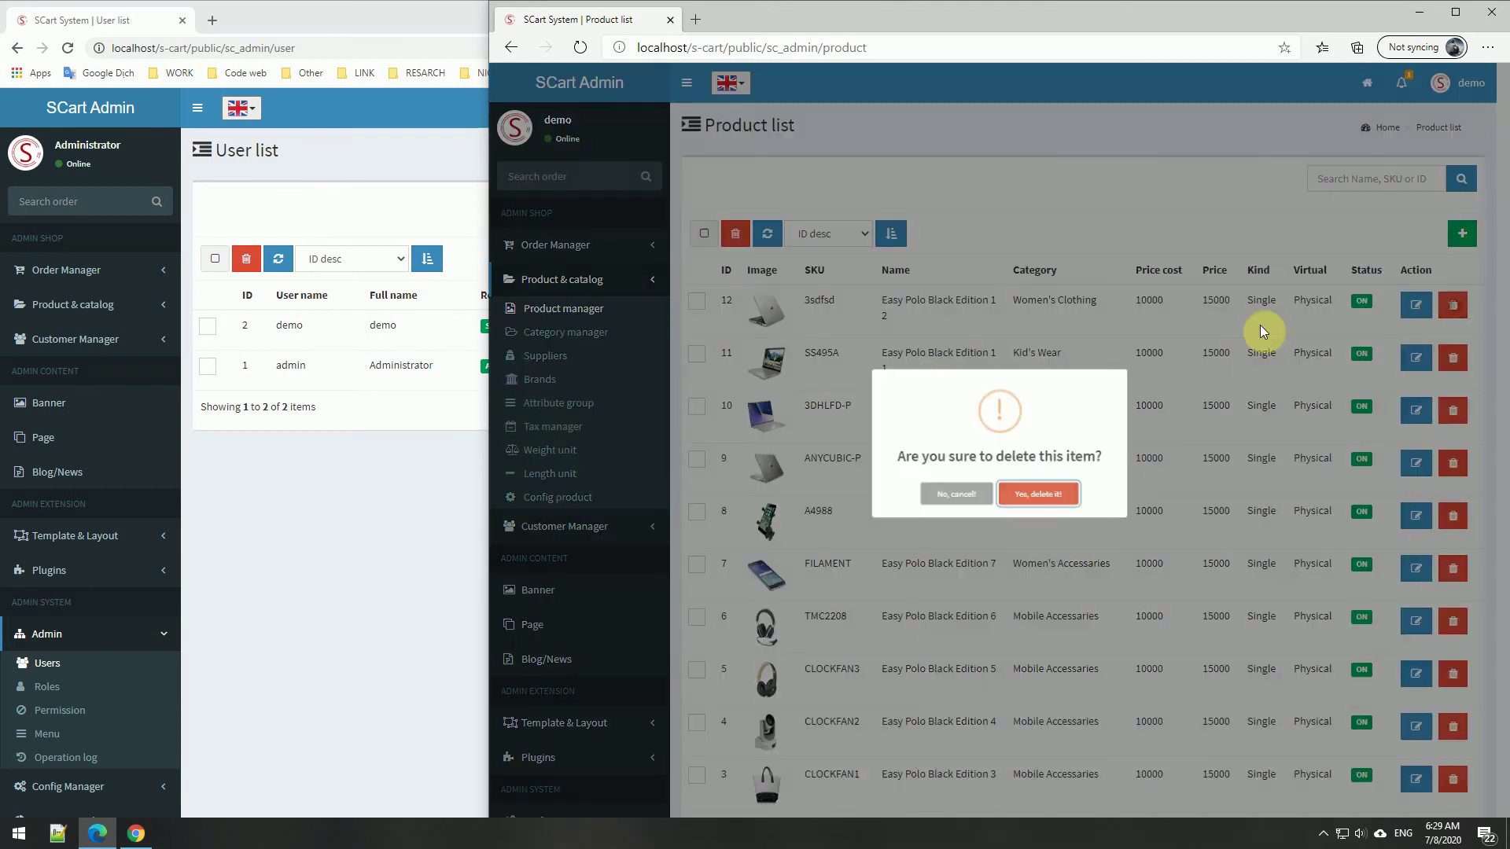
pyautogui.click(1022, 494)
pyautogui.click(1001, 498)
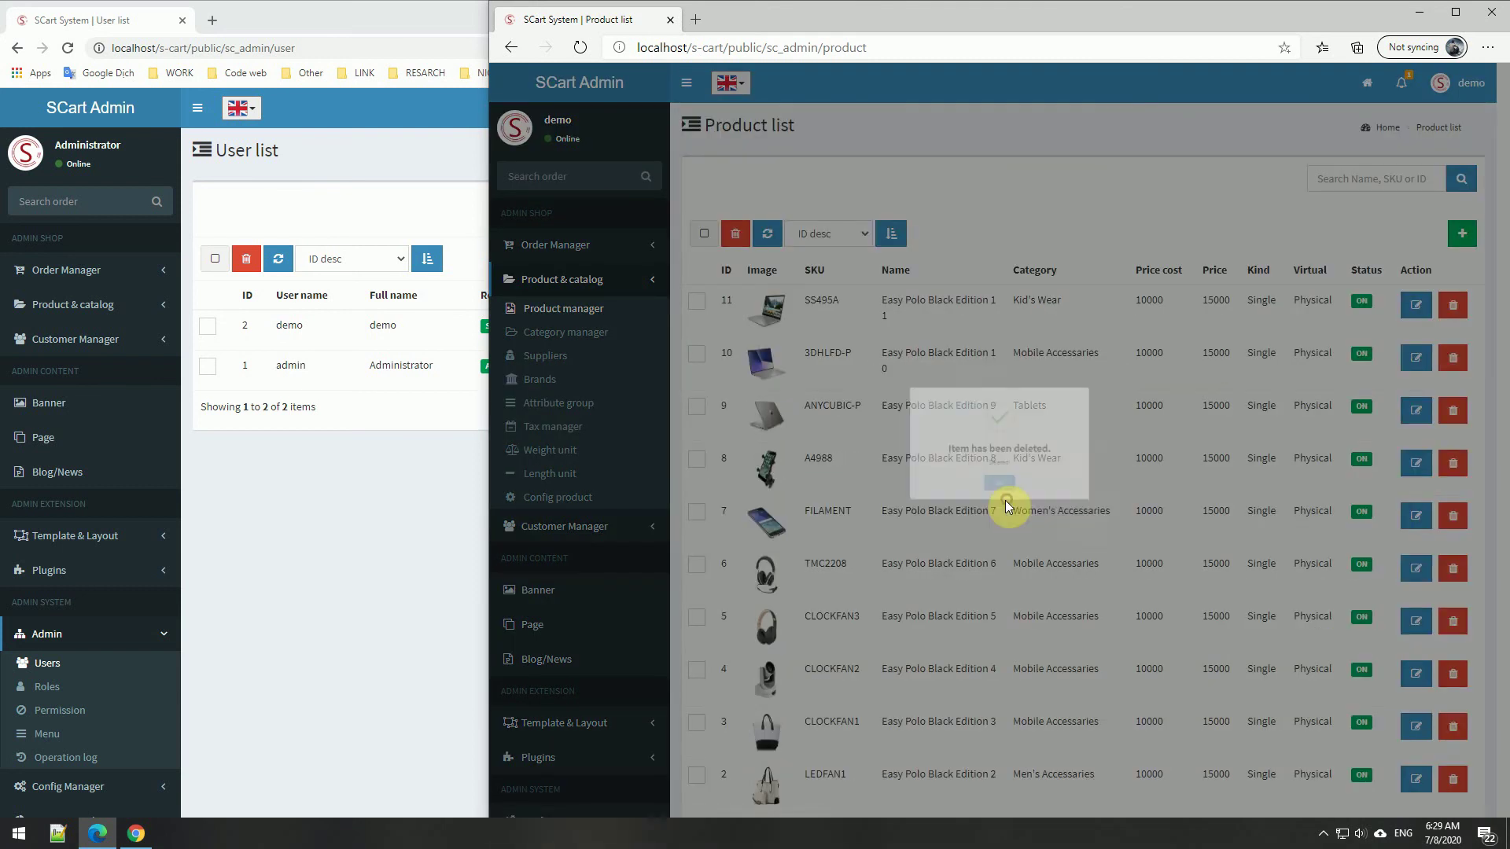
# Review the demo user's role in the administrator's Chrome window, and test access to Category manager in the demo user's Edge window.
pyautogui.click(413, 511)
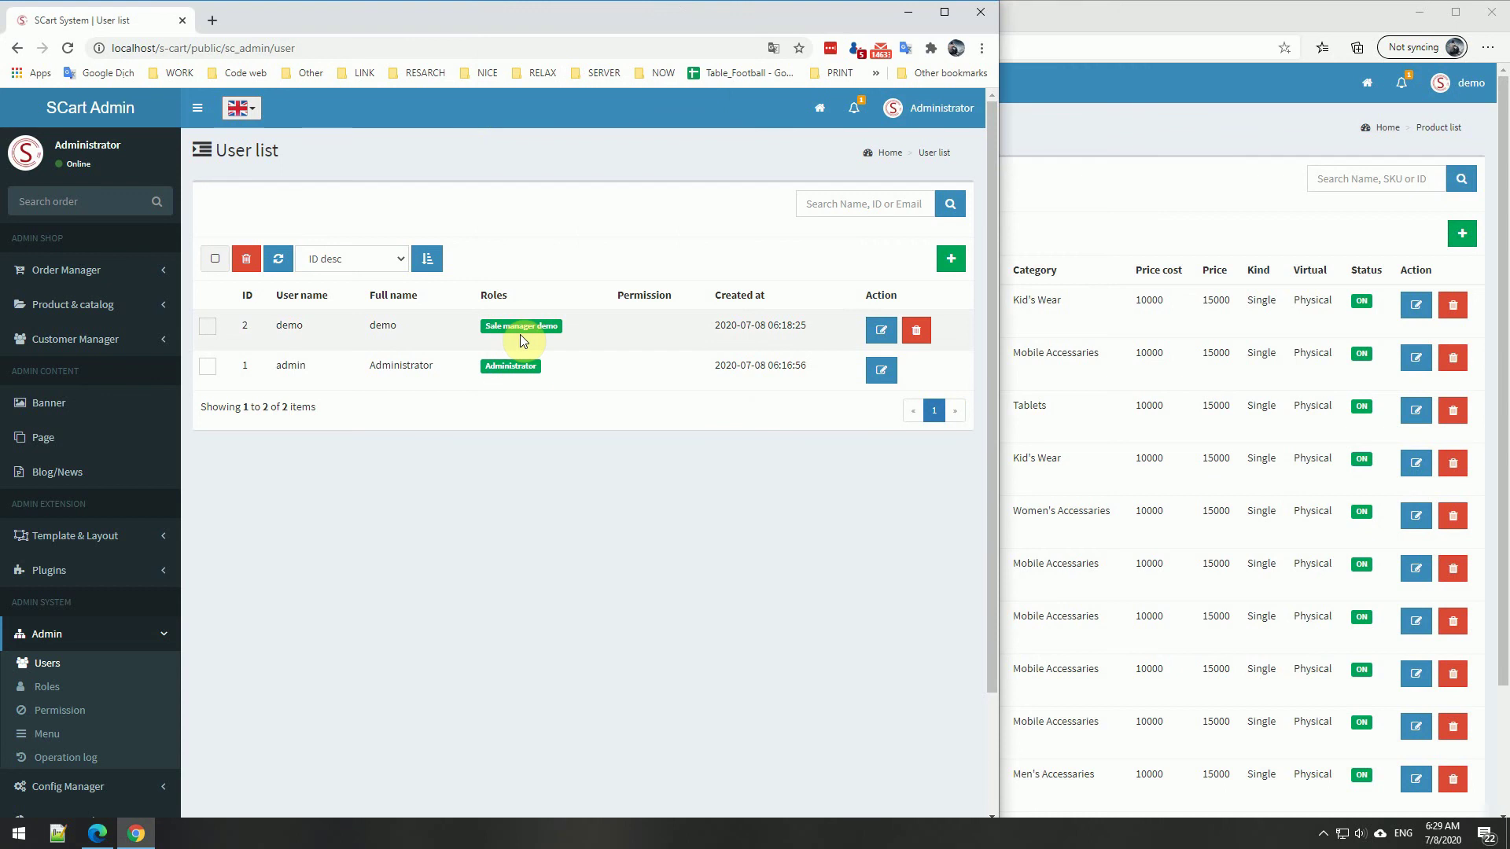
pyautogui.click(1035, 367)
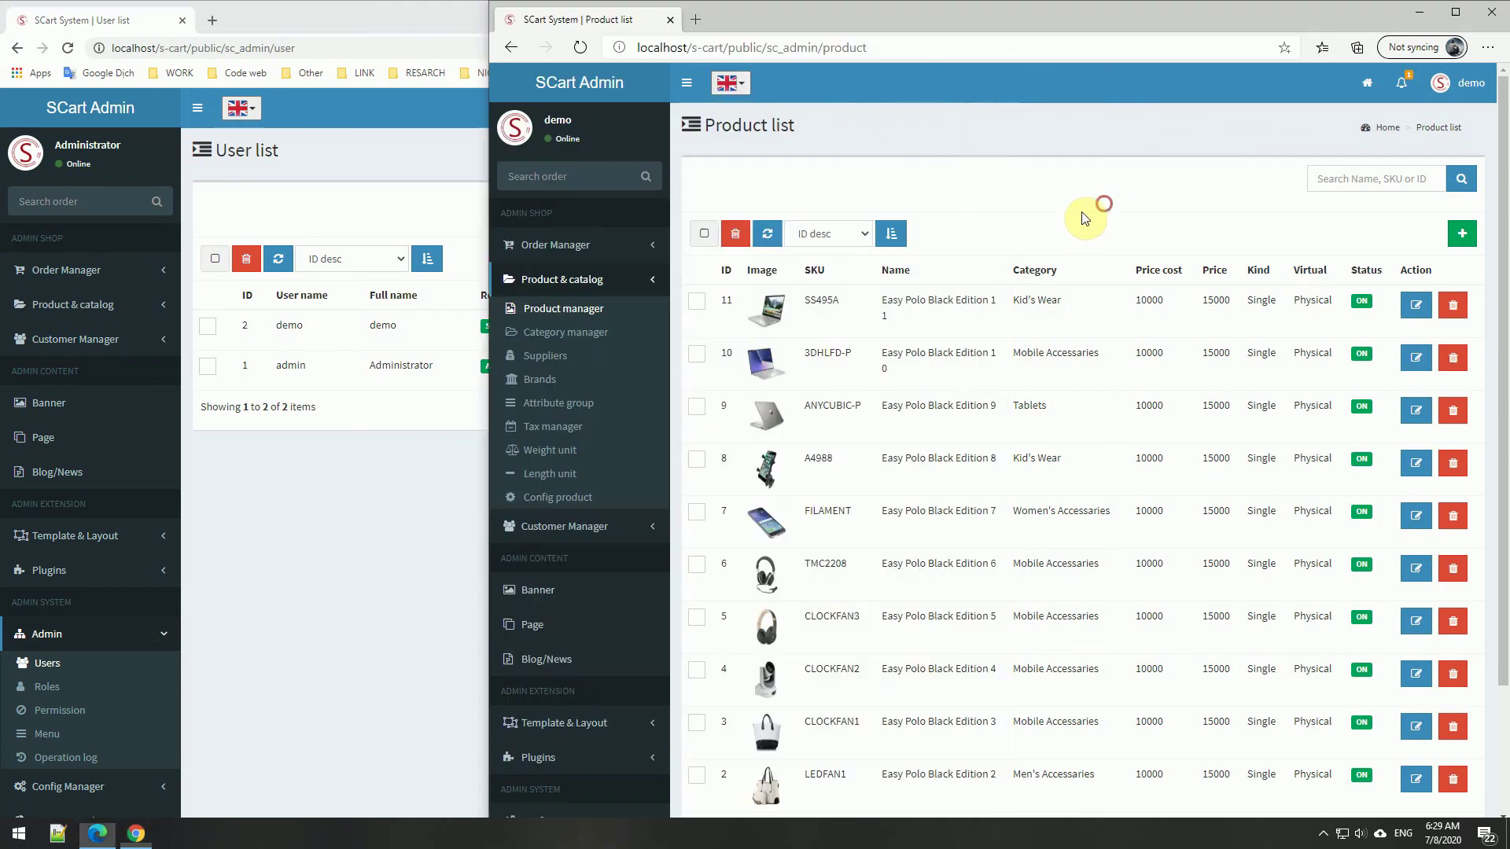
pyautogui.click(585, 333)
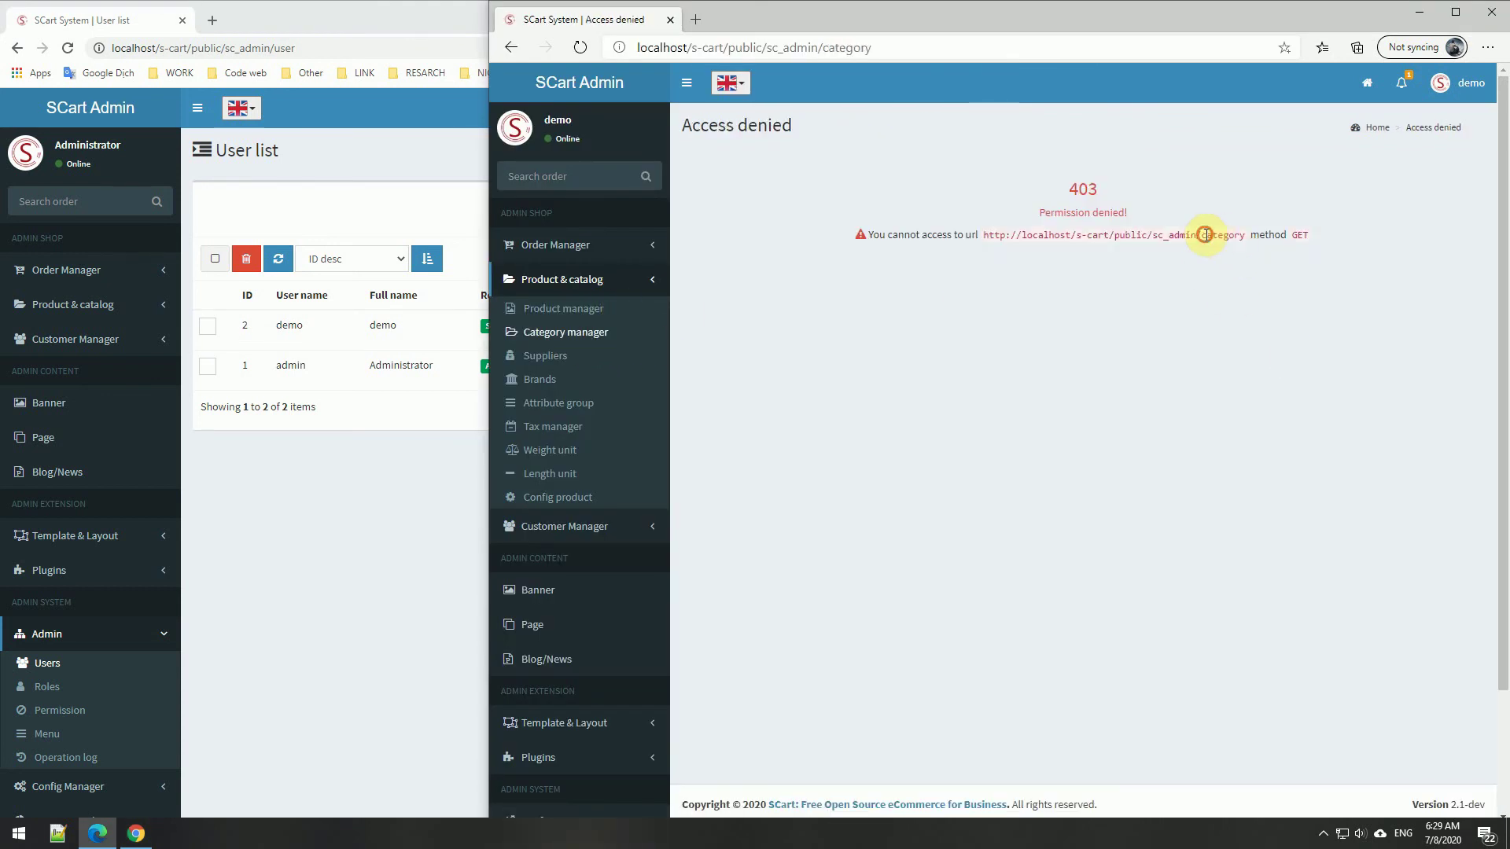
# In the administrator's Chrome window, start a new permission named Category any permisison with the slug category.any.
pyautogui.click(378, 433)
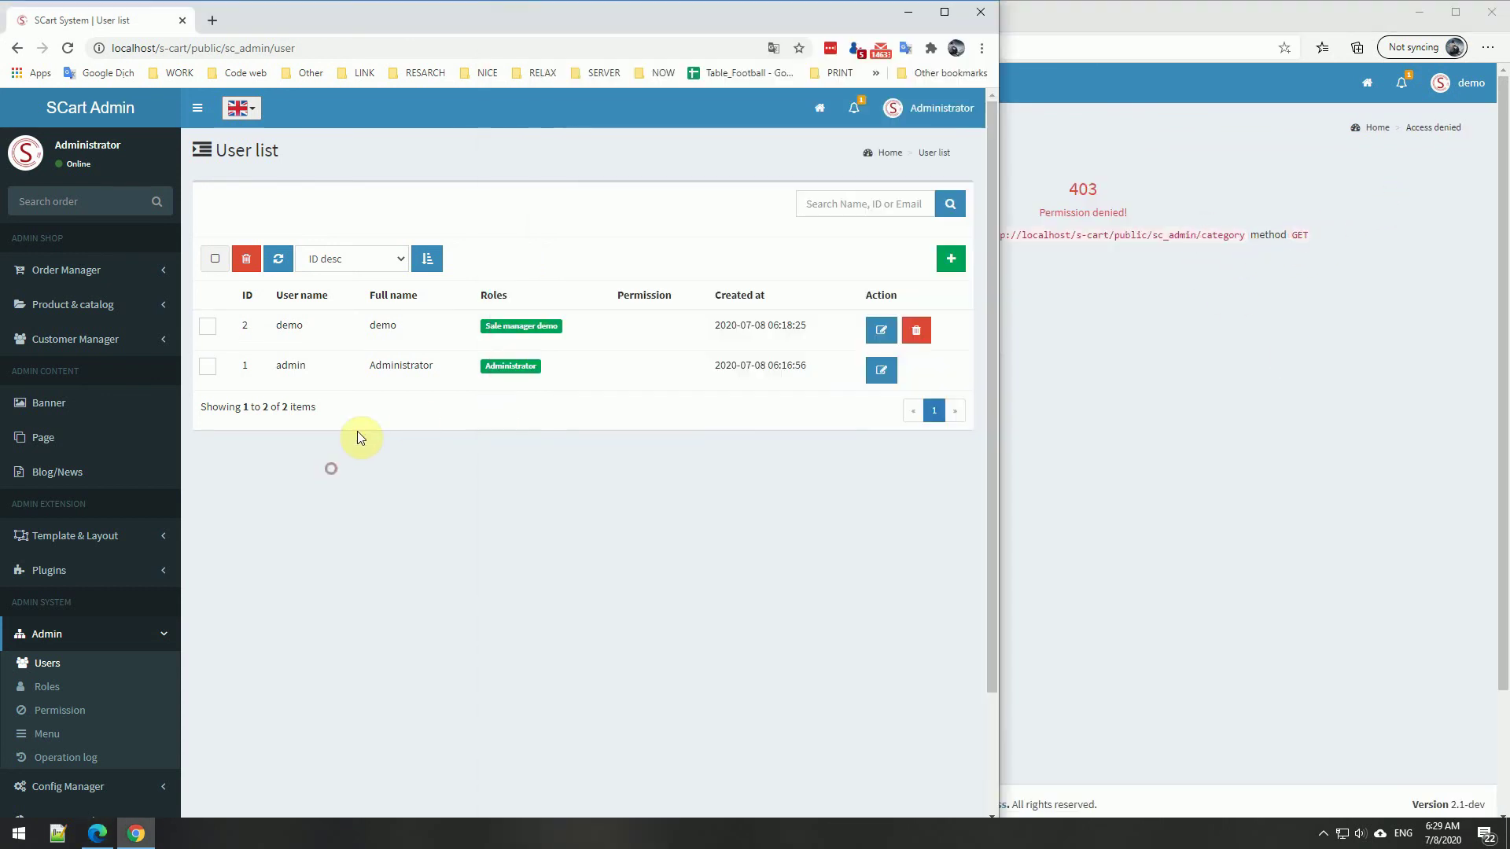
pyautogui.click(59, 710)
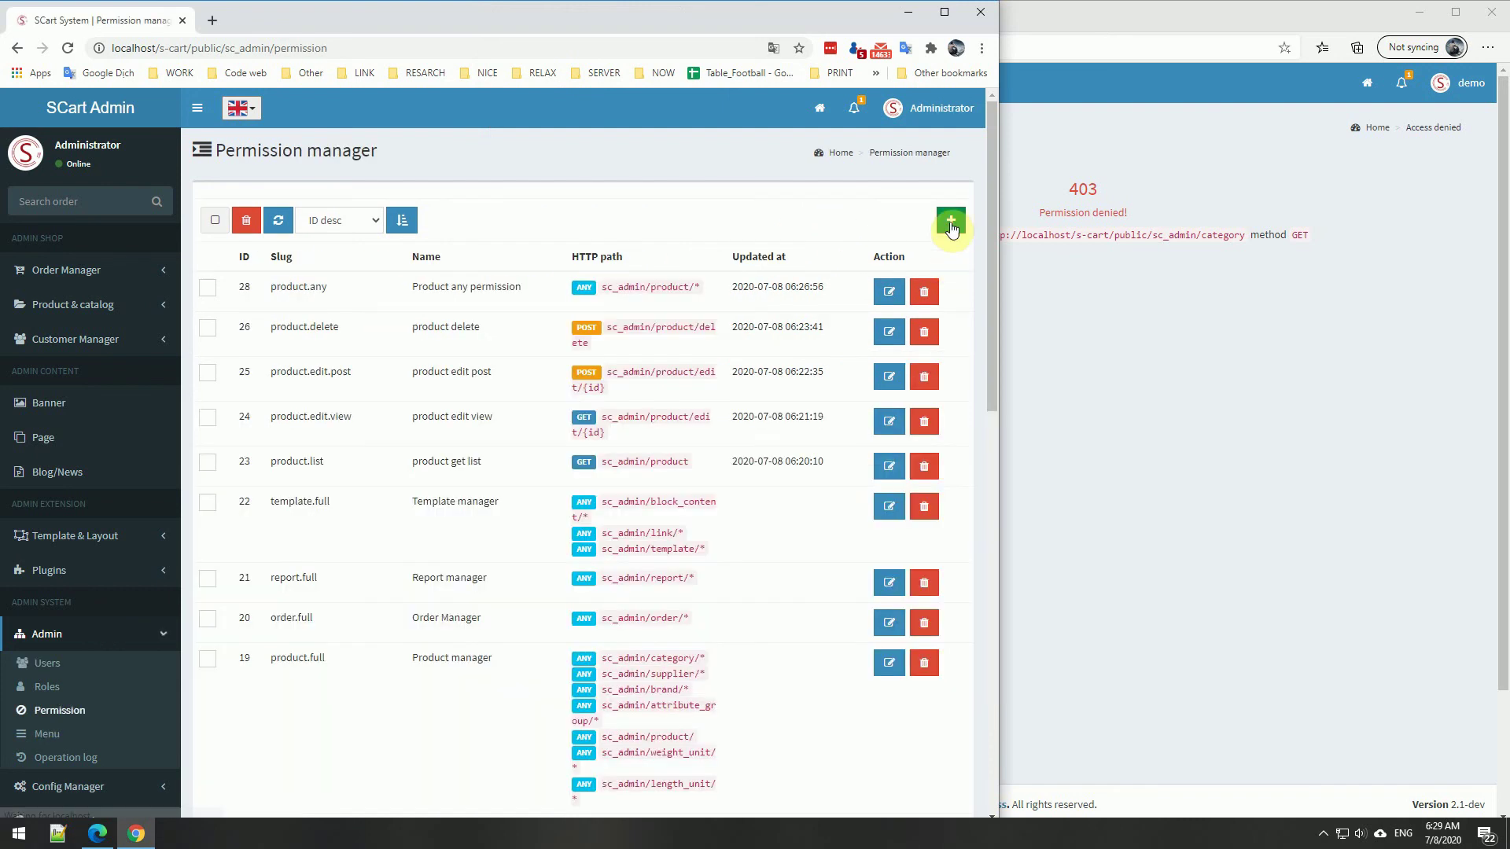
pyautogui.click(950, 216)
pyautogui.click(413, 236)
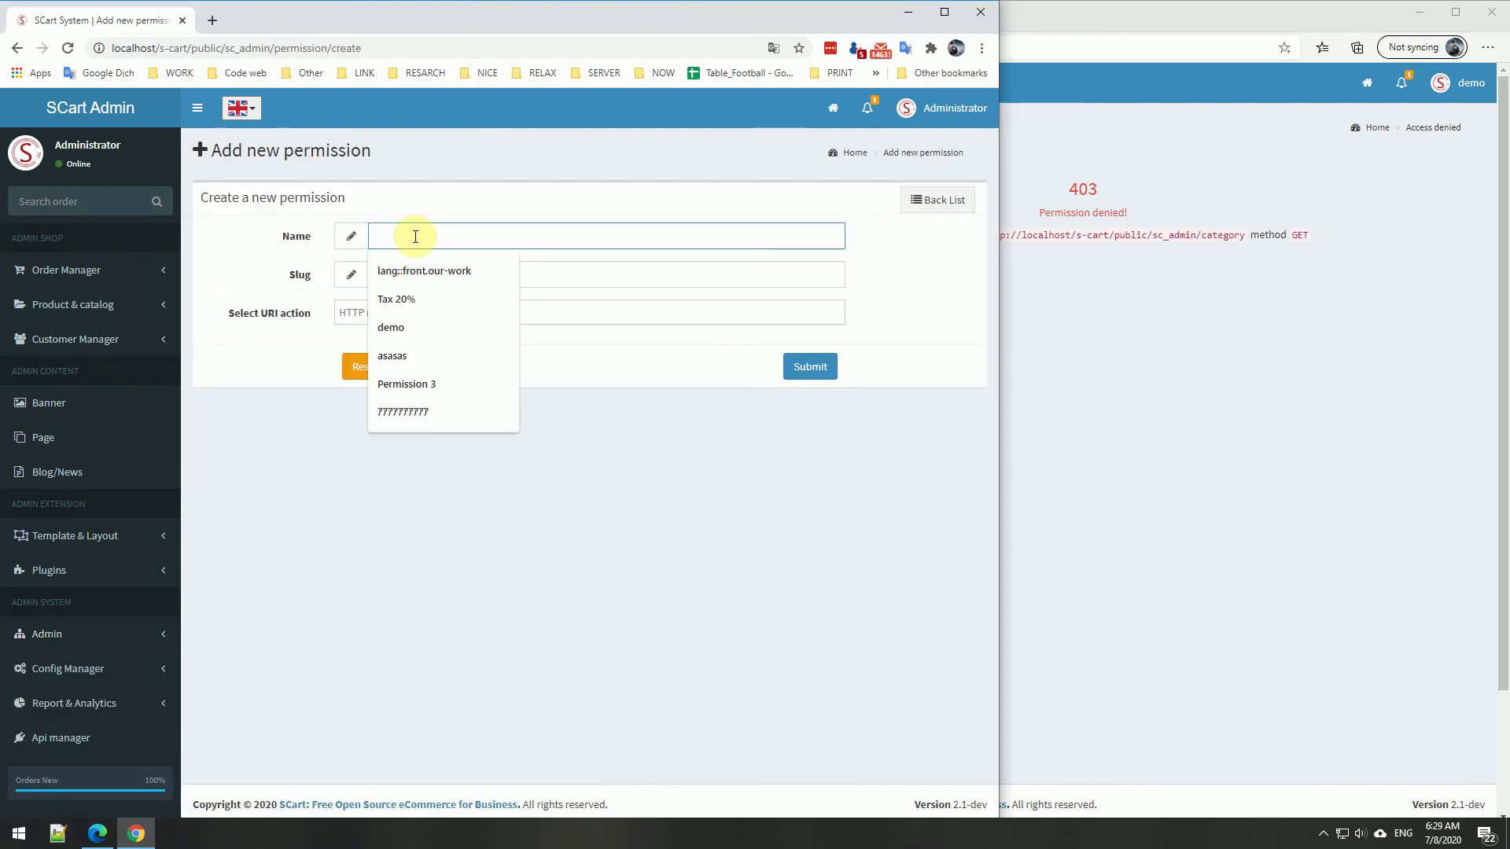
pyautogui.write('Category any pe')
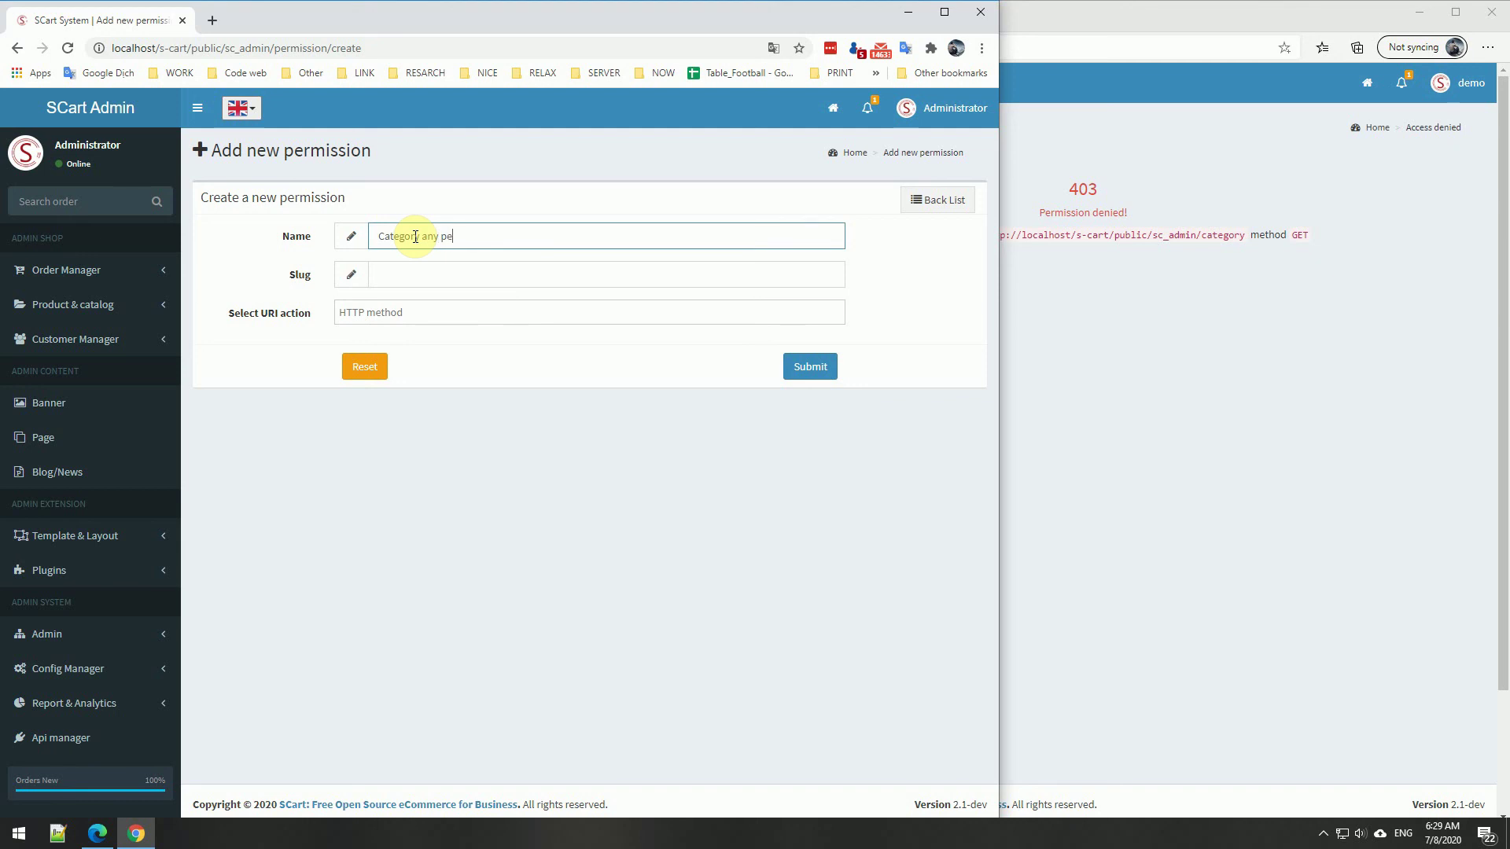
pyautogui.write('rmisison')
pyautogui.press('Tab')
pyautogui.write('ca')
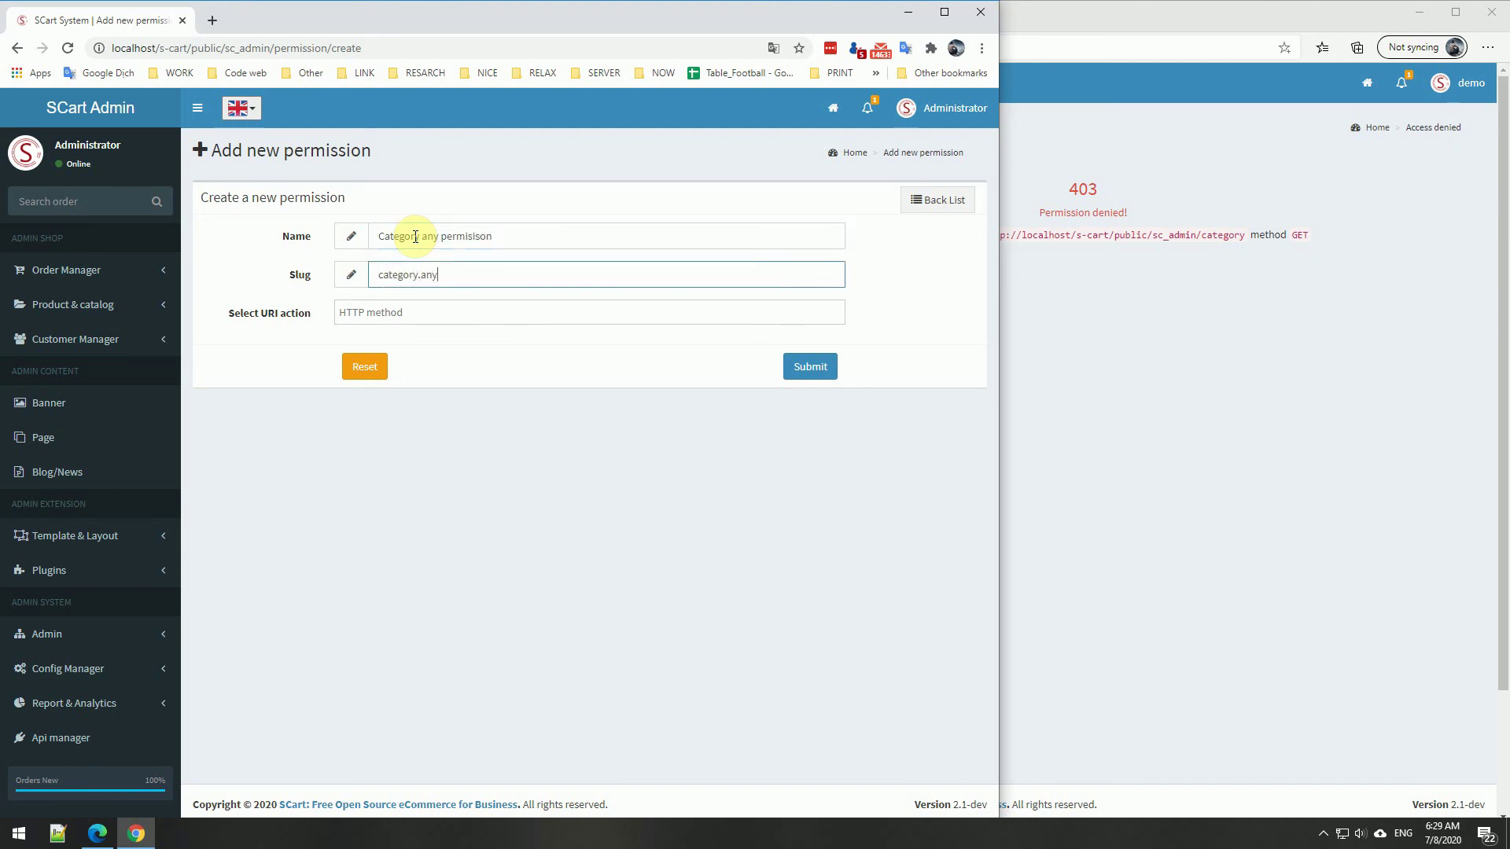
# Assign the URI action ANY::sc_admin/category/* to the new permission and submit it.
pyautogui.press('Tab')
pyautogui.write('ca')
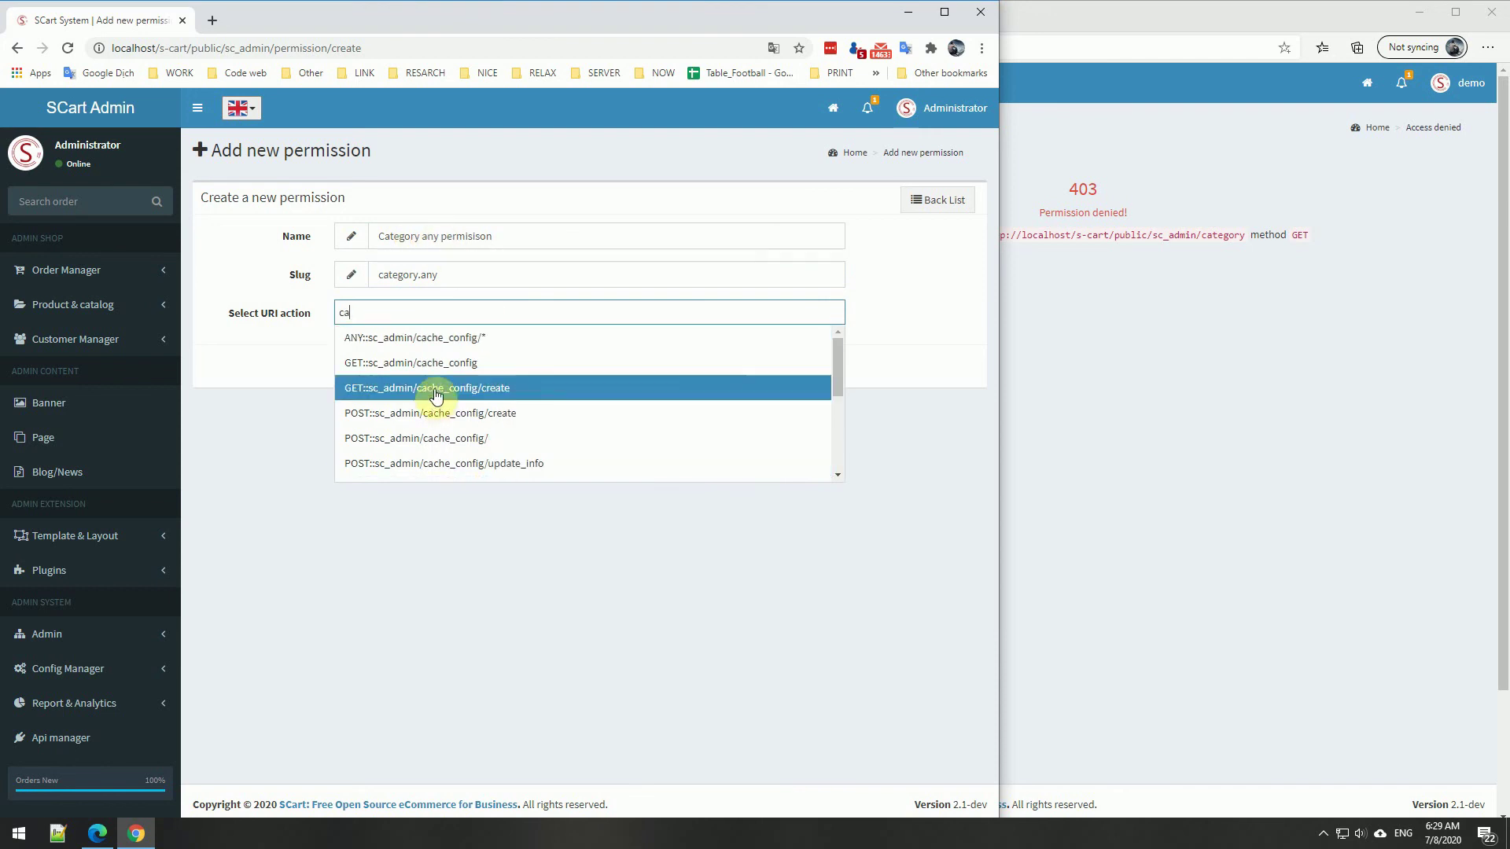
pyautogui.write('te')
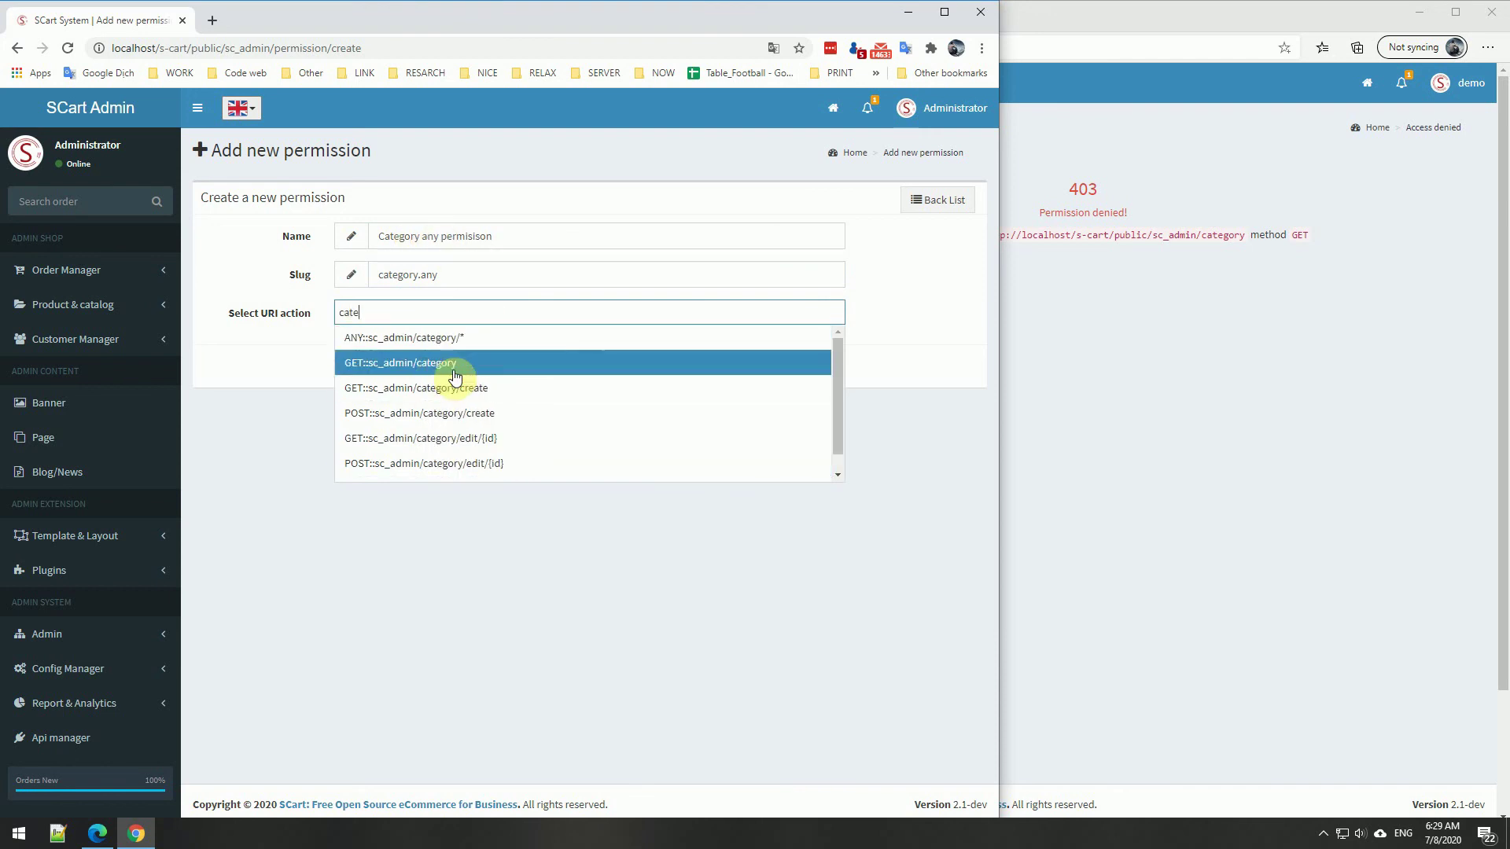
pyautogui.click(355, 339)
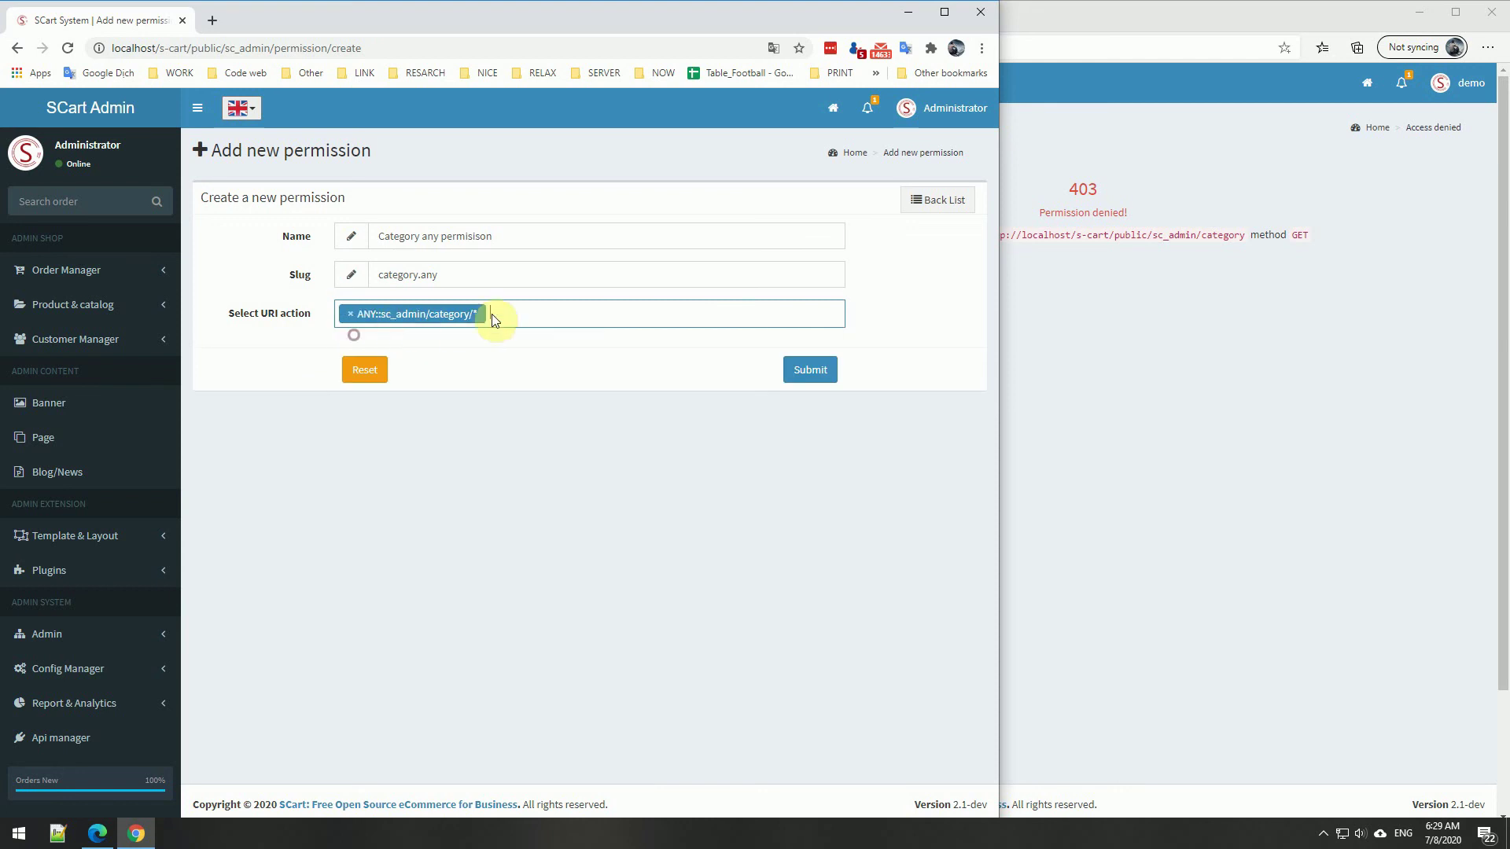
pyautogui.click(812, 371)
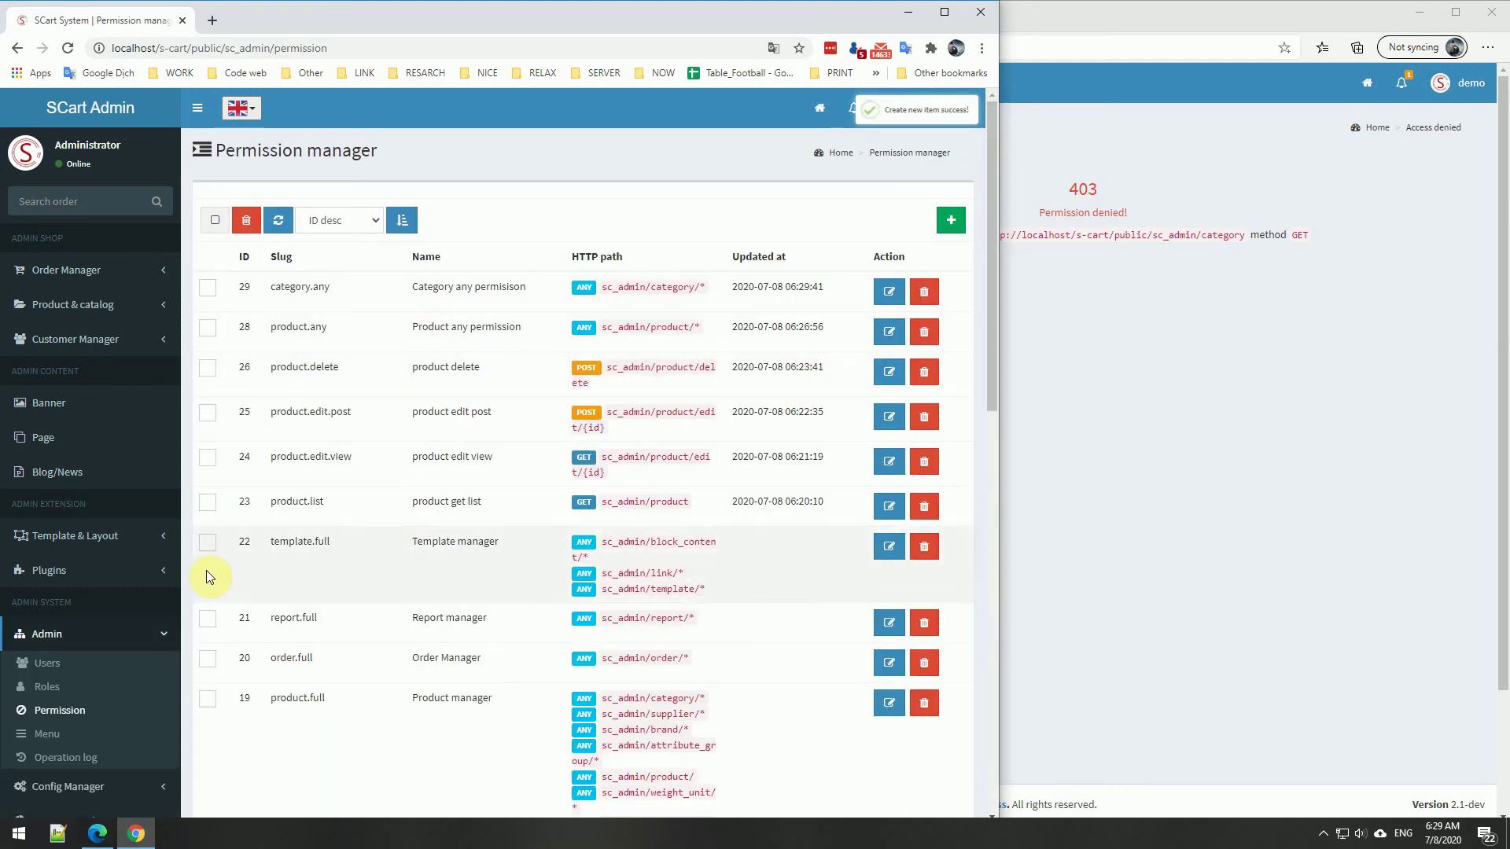
# Add the Category any permisison permission to the Sale manager demo role and submit the role.
pyautogui.click(47, 687)
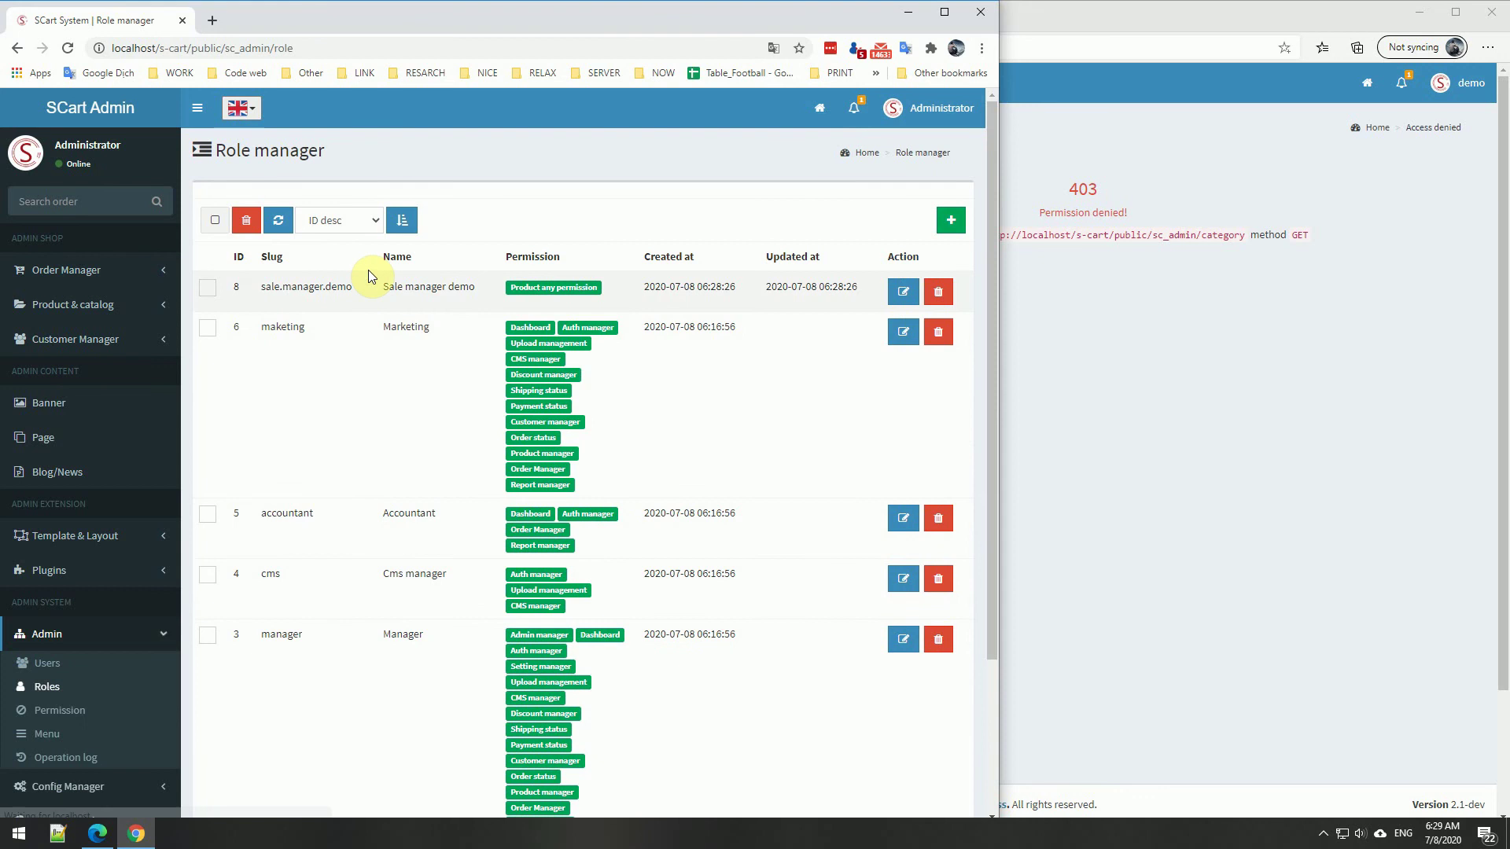
pyautogui.click(890, 283)
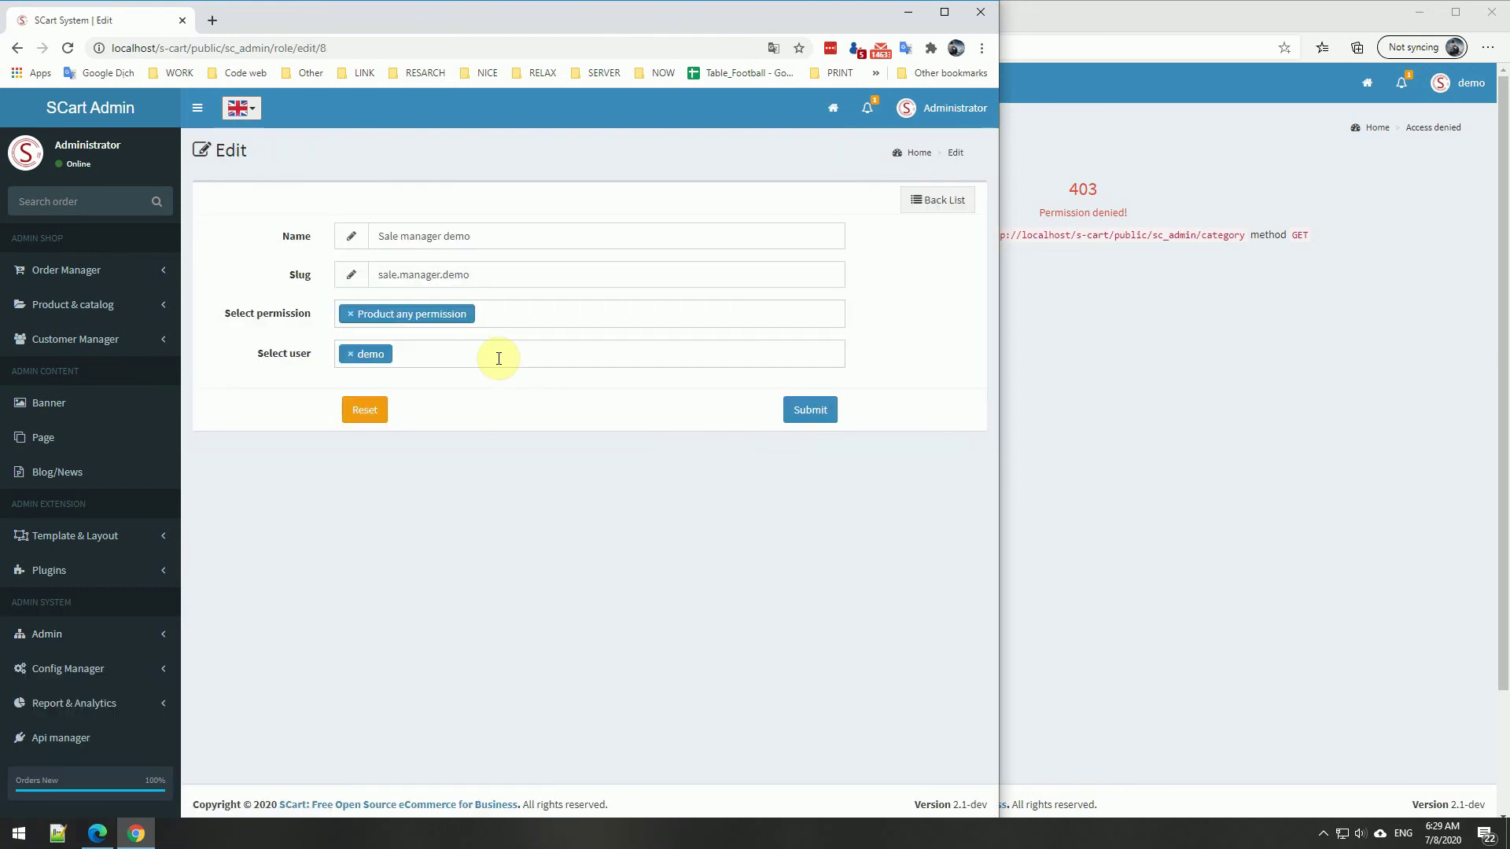
pyautogui.click(523, 312)
pyautogui.write('cate')
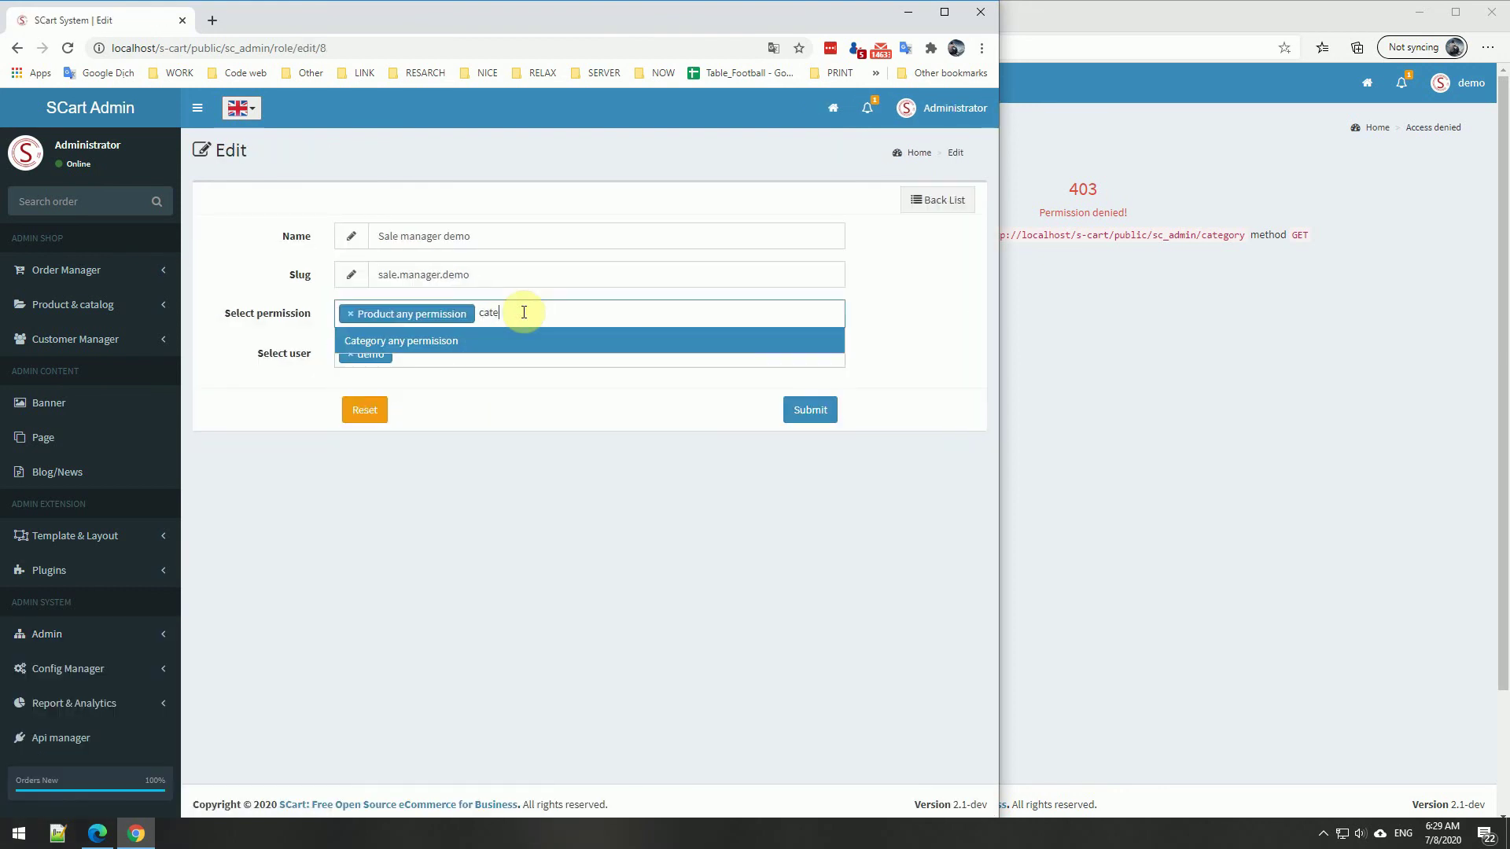
pyautogui.click(430, 346)
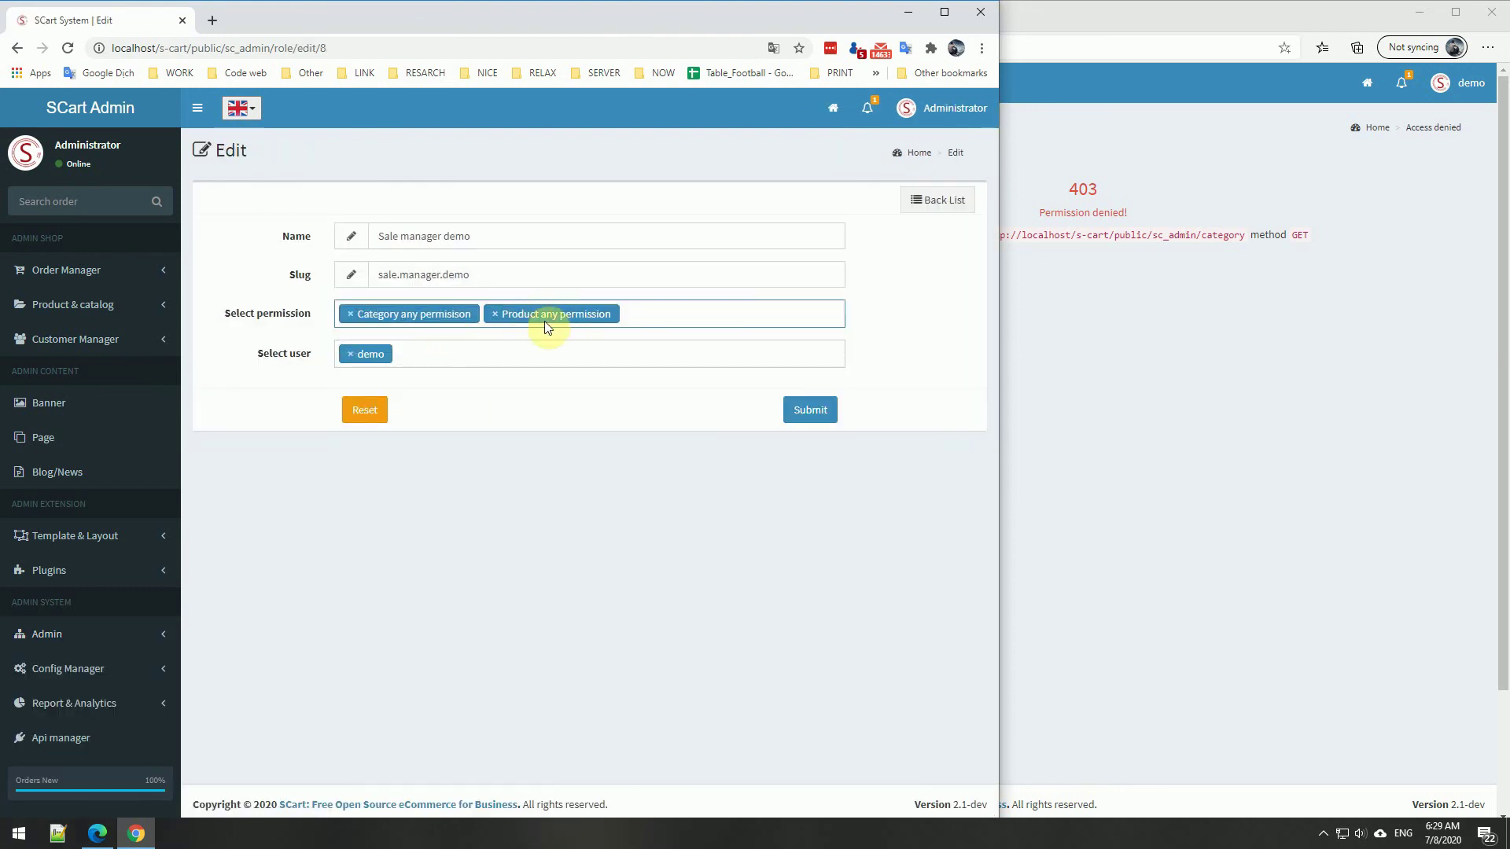
pyautogui.click(836, 426)
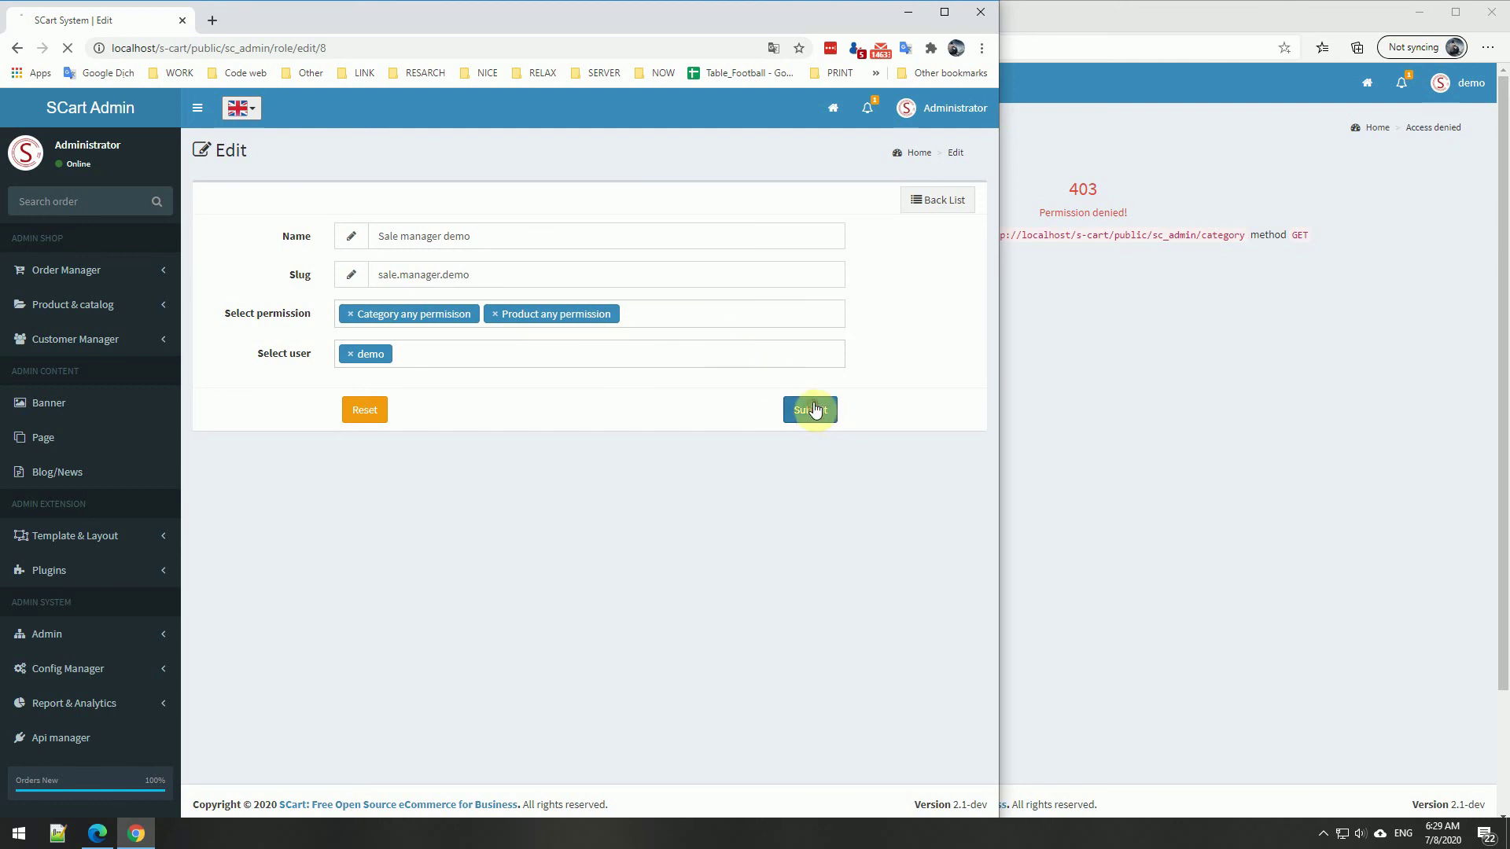
# Check the Sale manager demo role's permissions in the administrator's Chrome window, and reload the category page in the demo user's Edge window.
pyautogui.click(1161, 289)
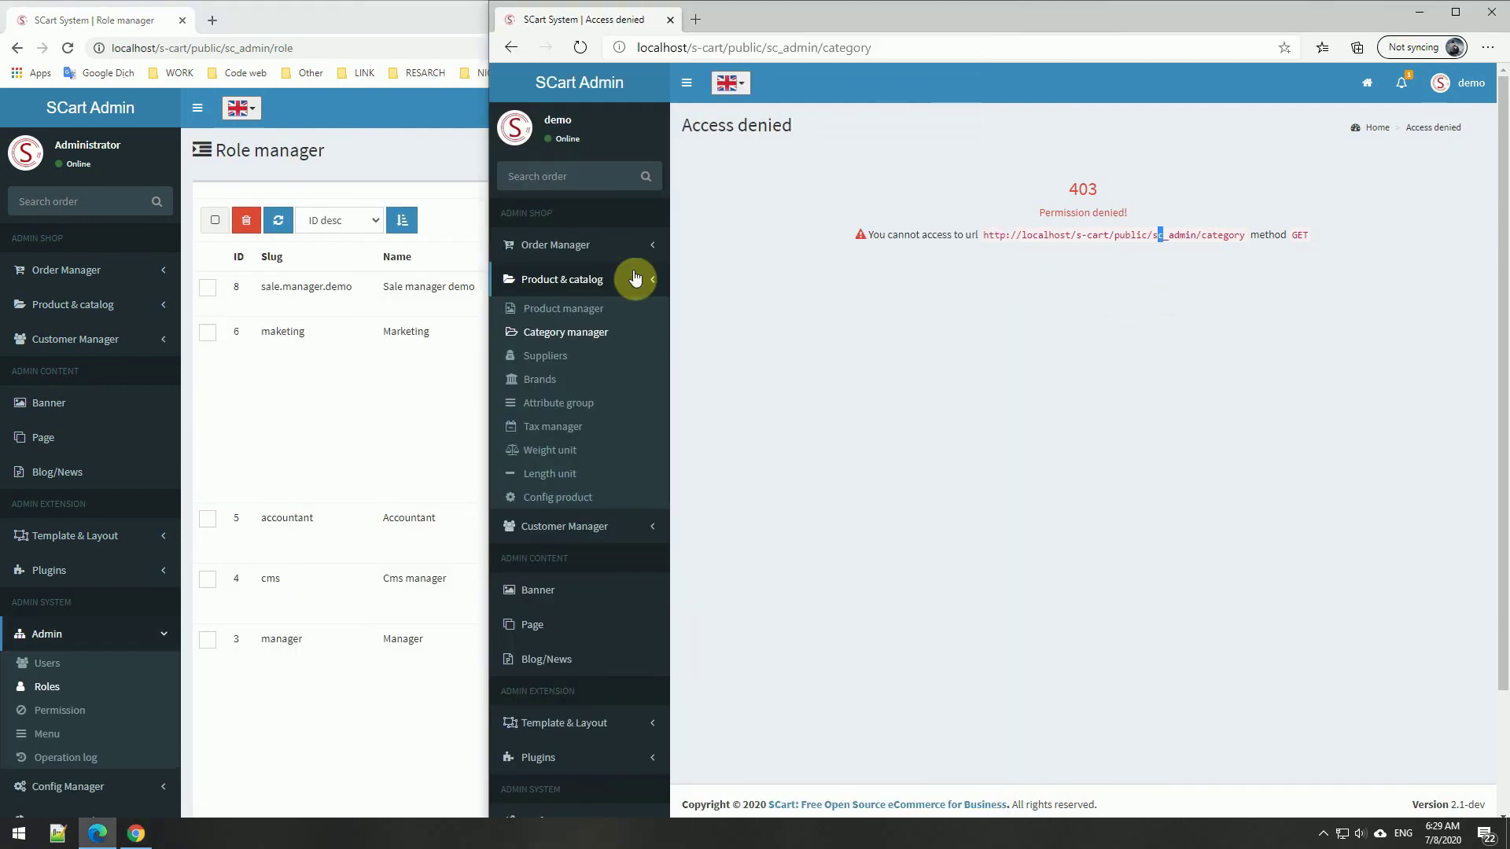
pyautogui.click(441, 287)
pyautogui.moveTo(533, 284); pyautogui.dragTo(589, 287)
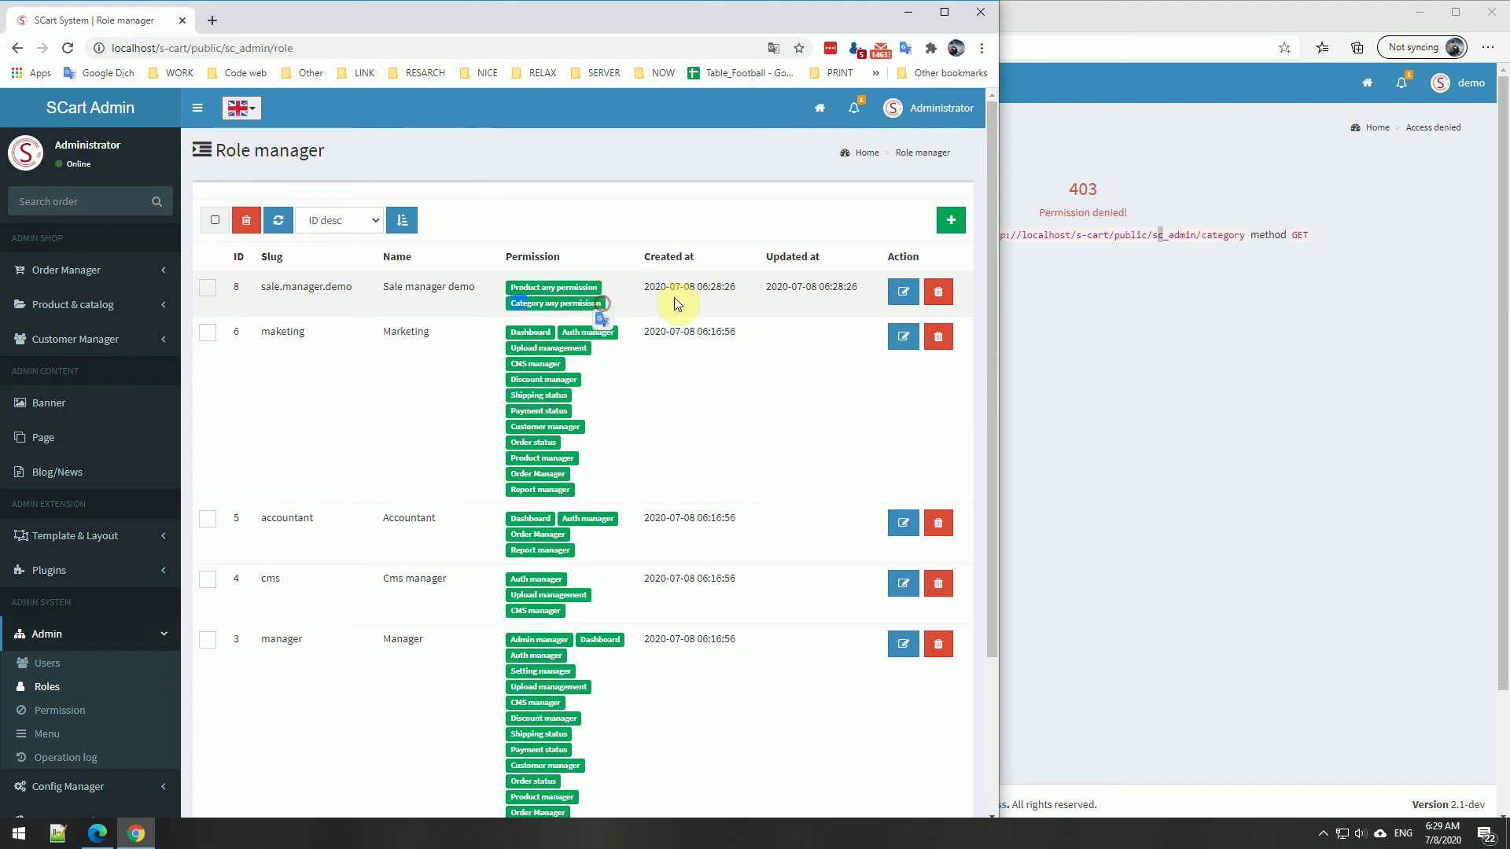
pyautogui.click(1008, 325)
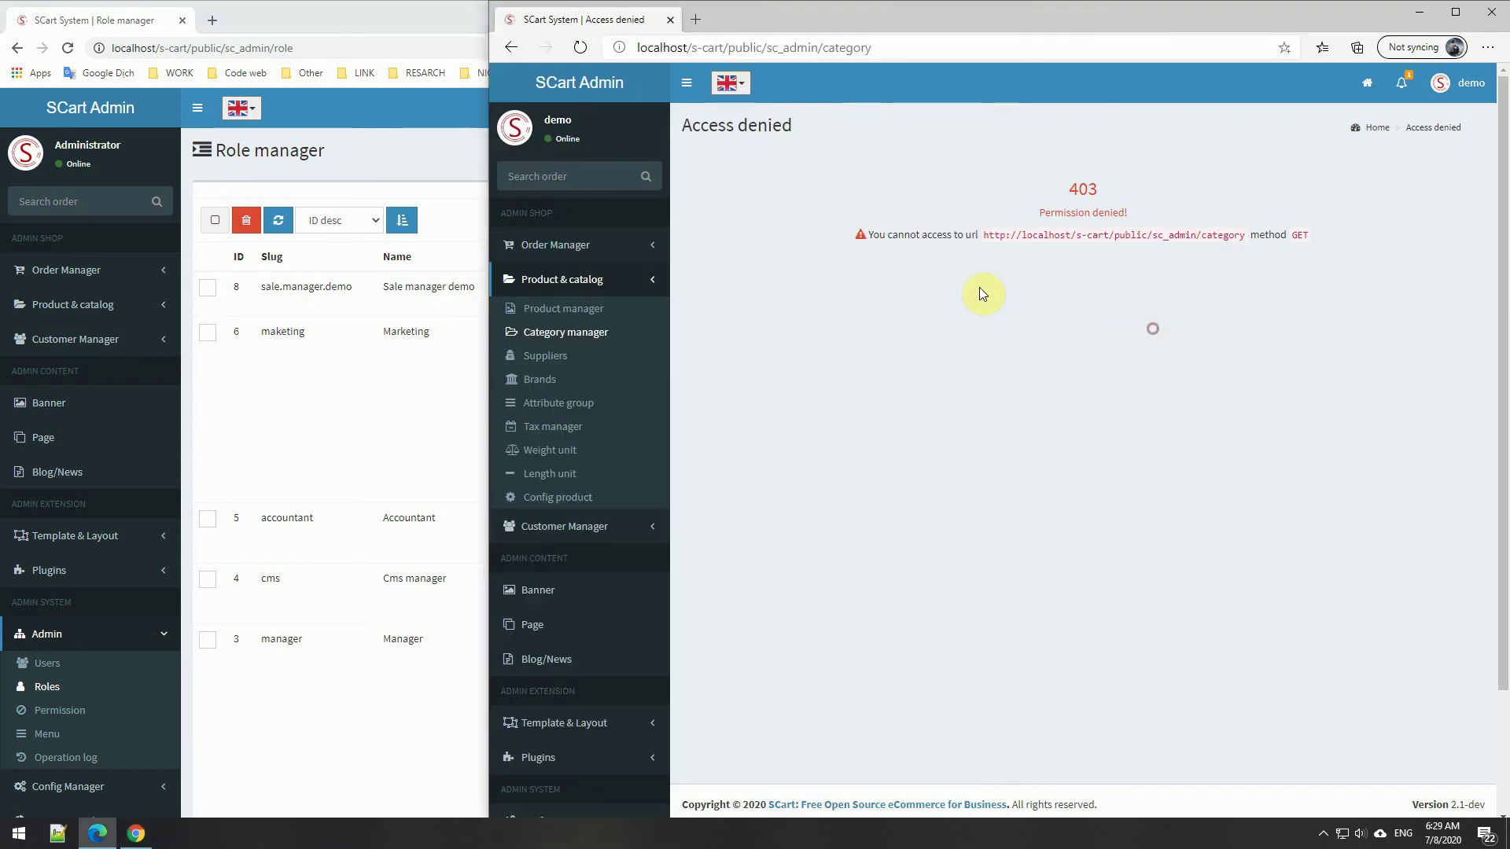
pyautogui.click(580, 47)
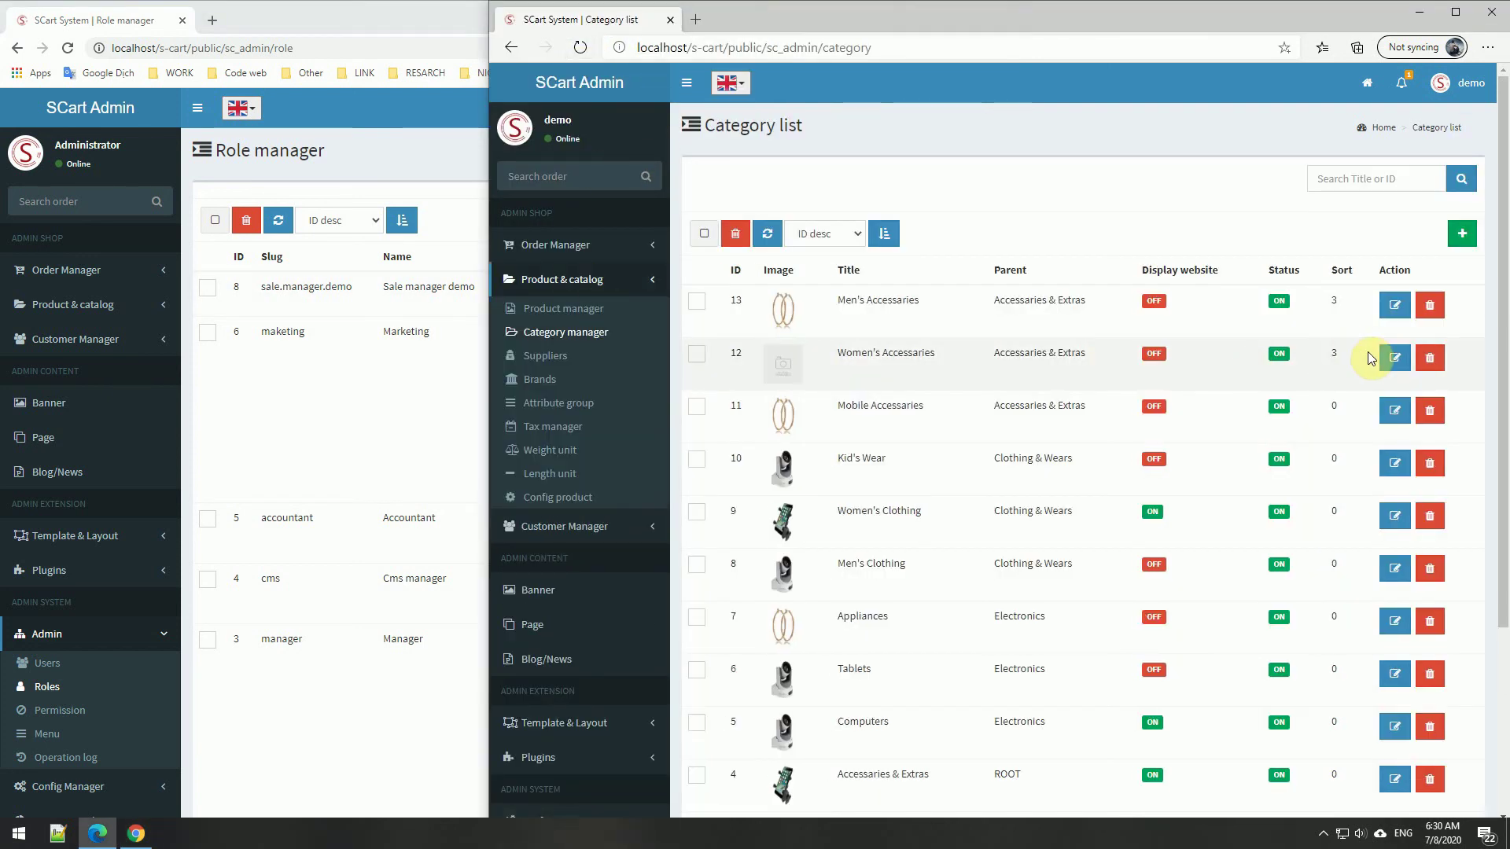
# Append a run of 2s to the English title of category 12, Women's Accessaries, and submit the form.
pyautogui.click(1397, 358)
pyautogui.scroll(-5, 1382, 361)
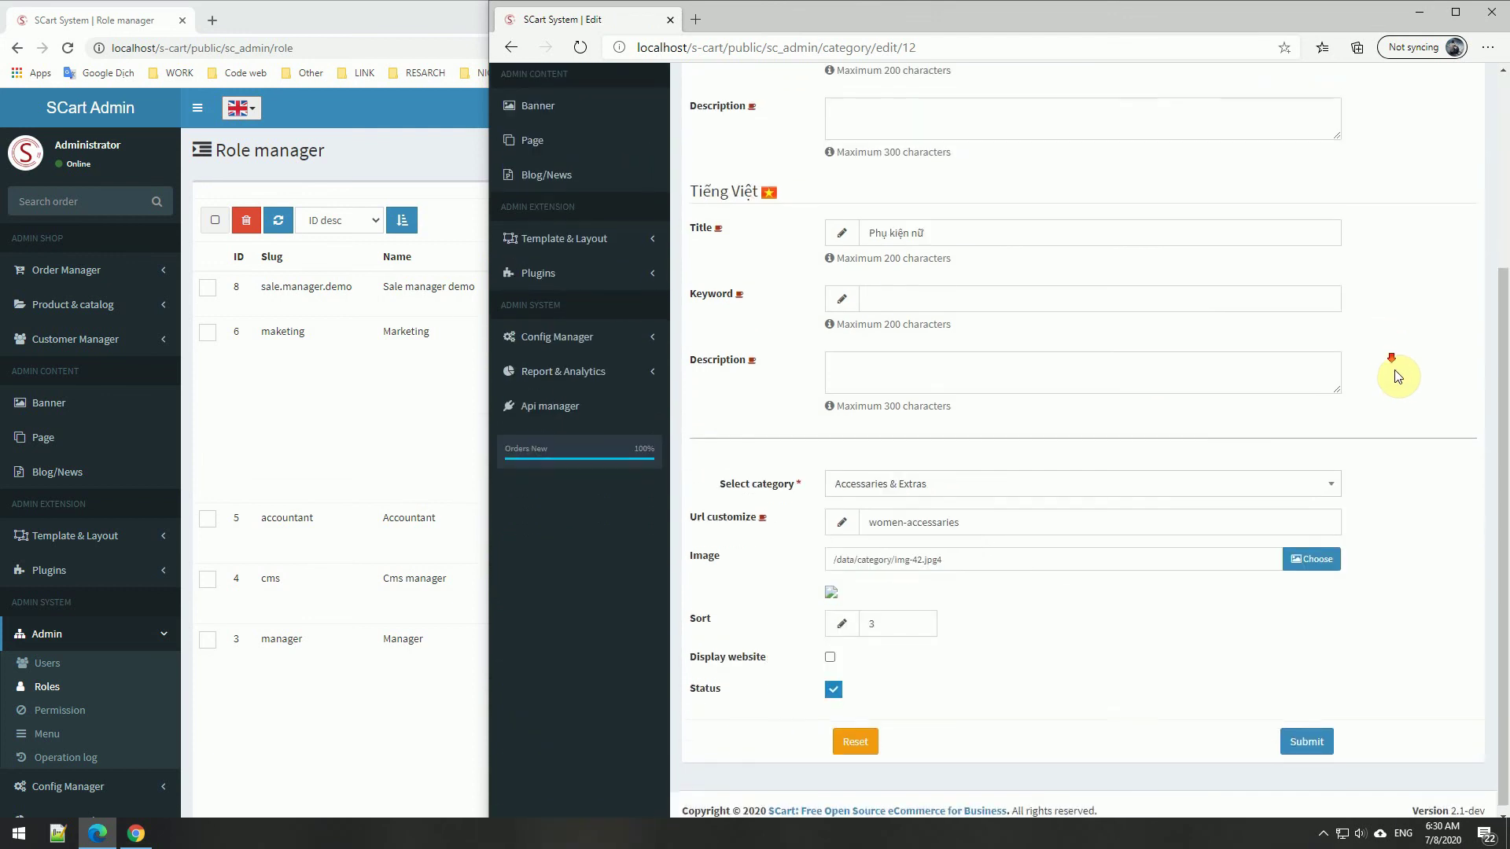
pyautogui.scroll(5, 958, 484)
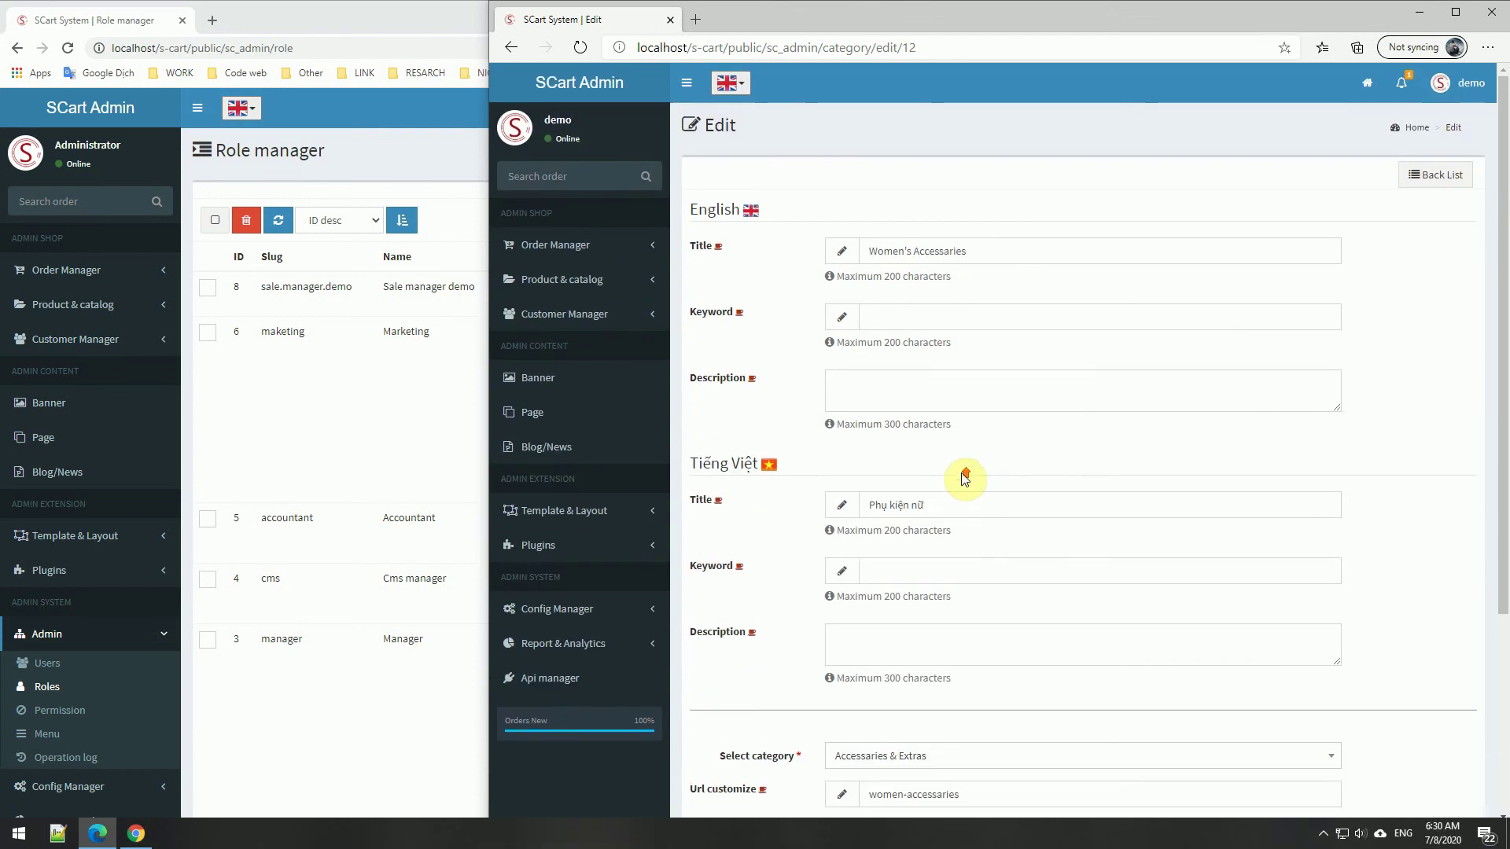
pyautogui.click(990, 254)
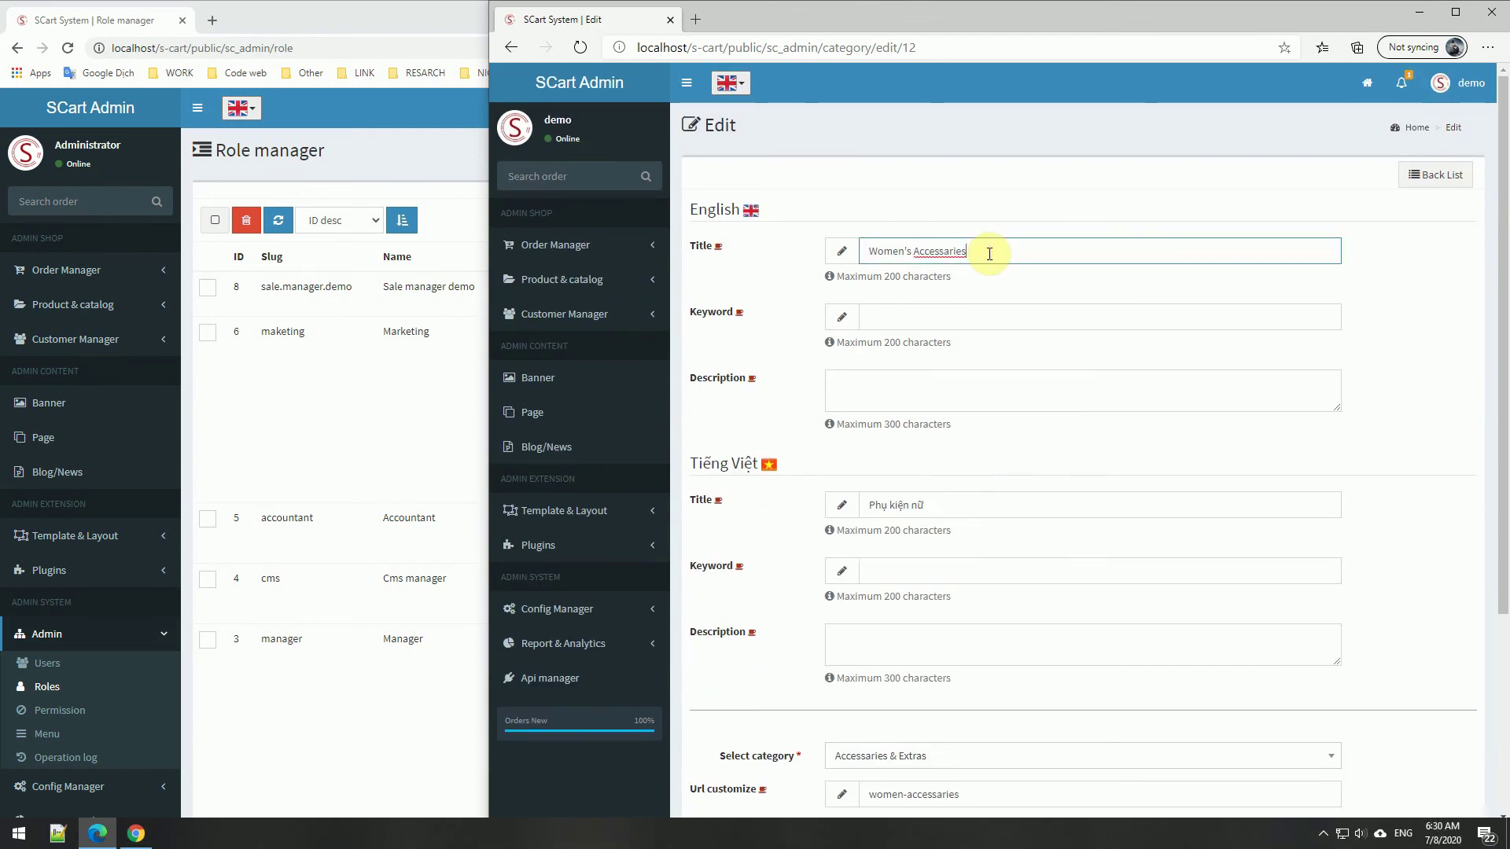
pyautogui.scroll(-3, 1392, 452)
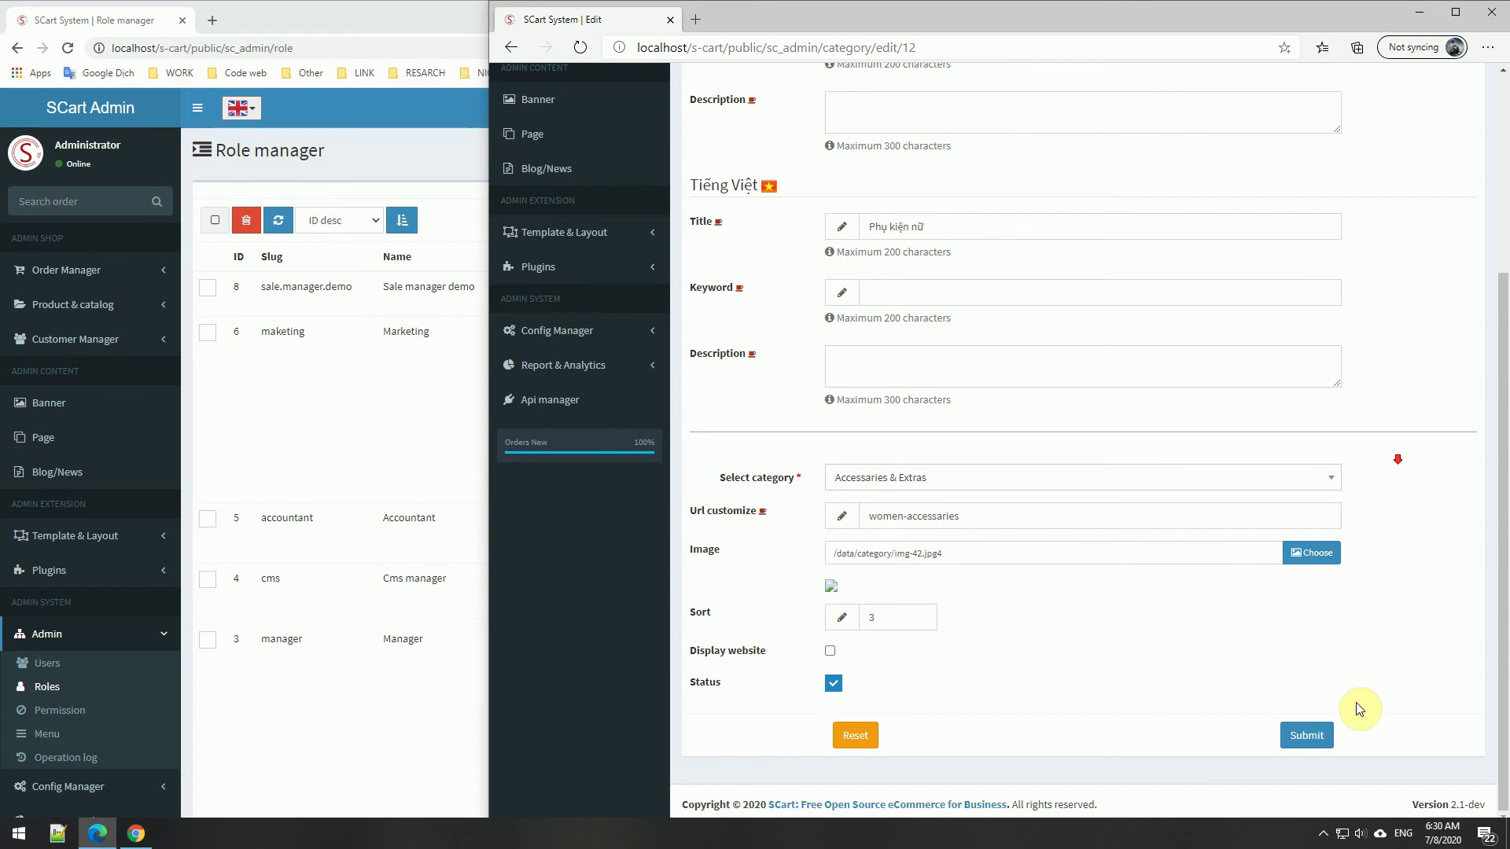
pyautogui.click(1307, 735)
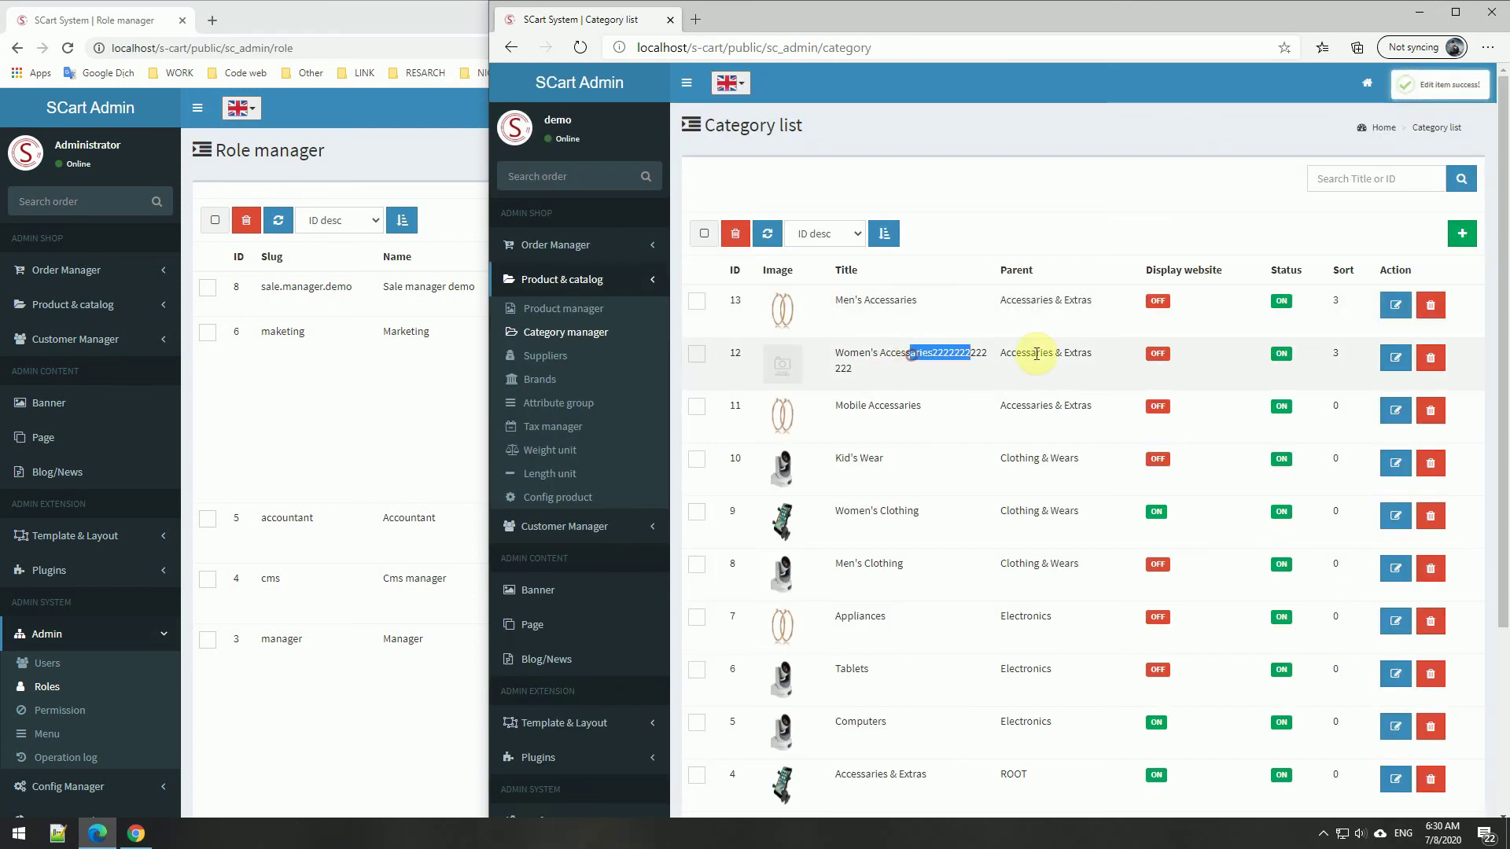
# Delete category 12, Women's Accessaries, from the demo user's category list and confirm the deletion.
pyautogui.click(1430, 360)
pyautogui.click(1031, 495)
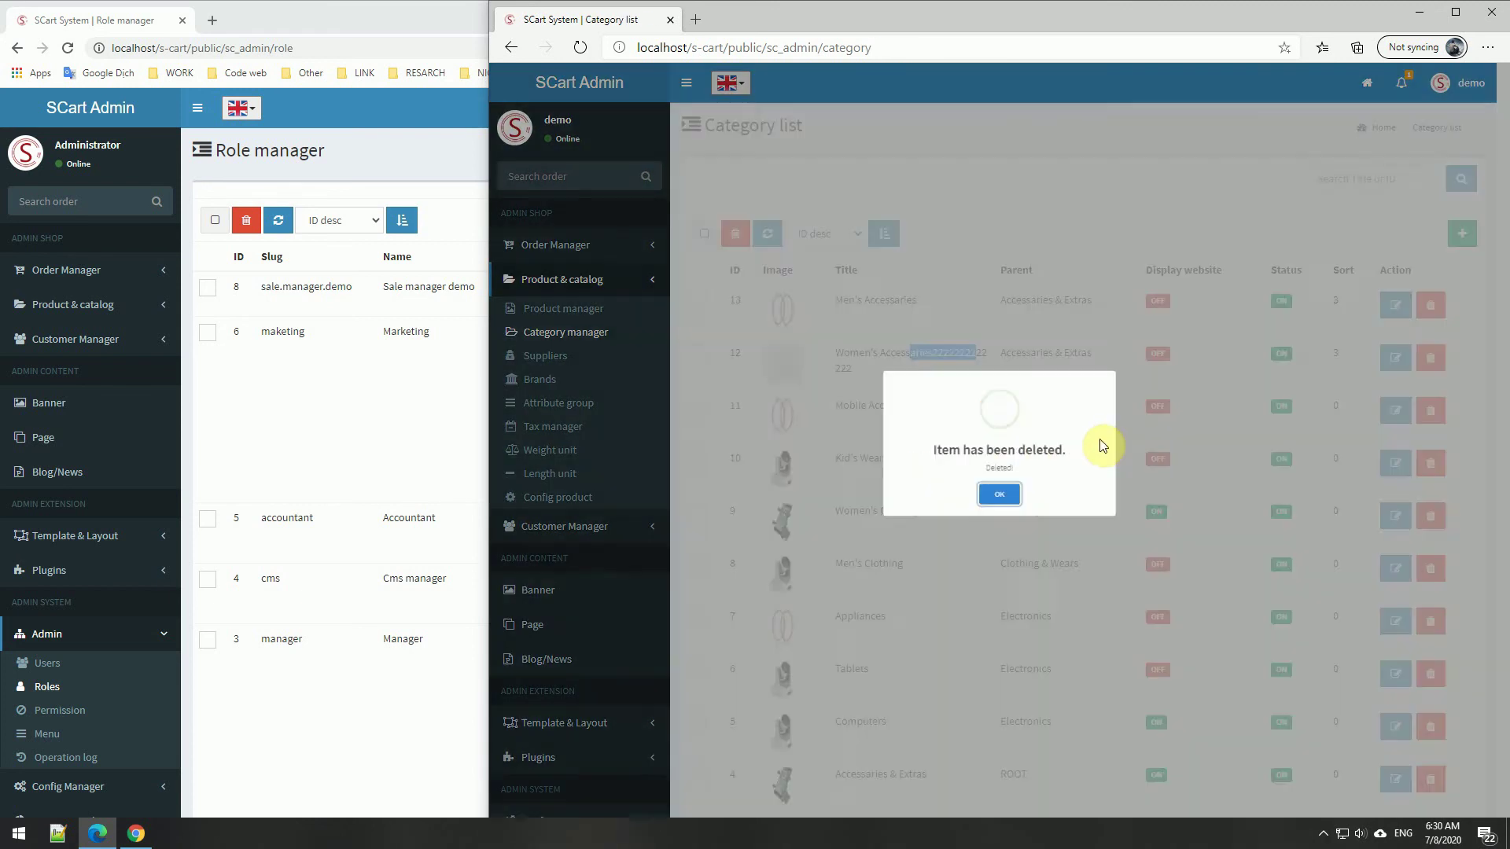
pyautogui.click(1015, 500)
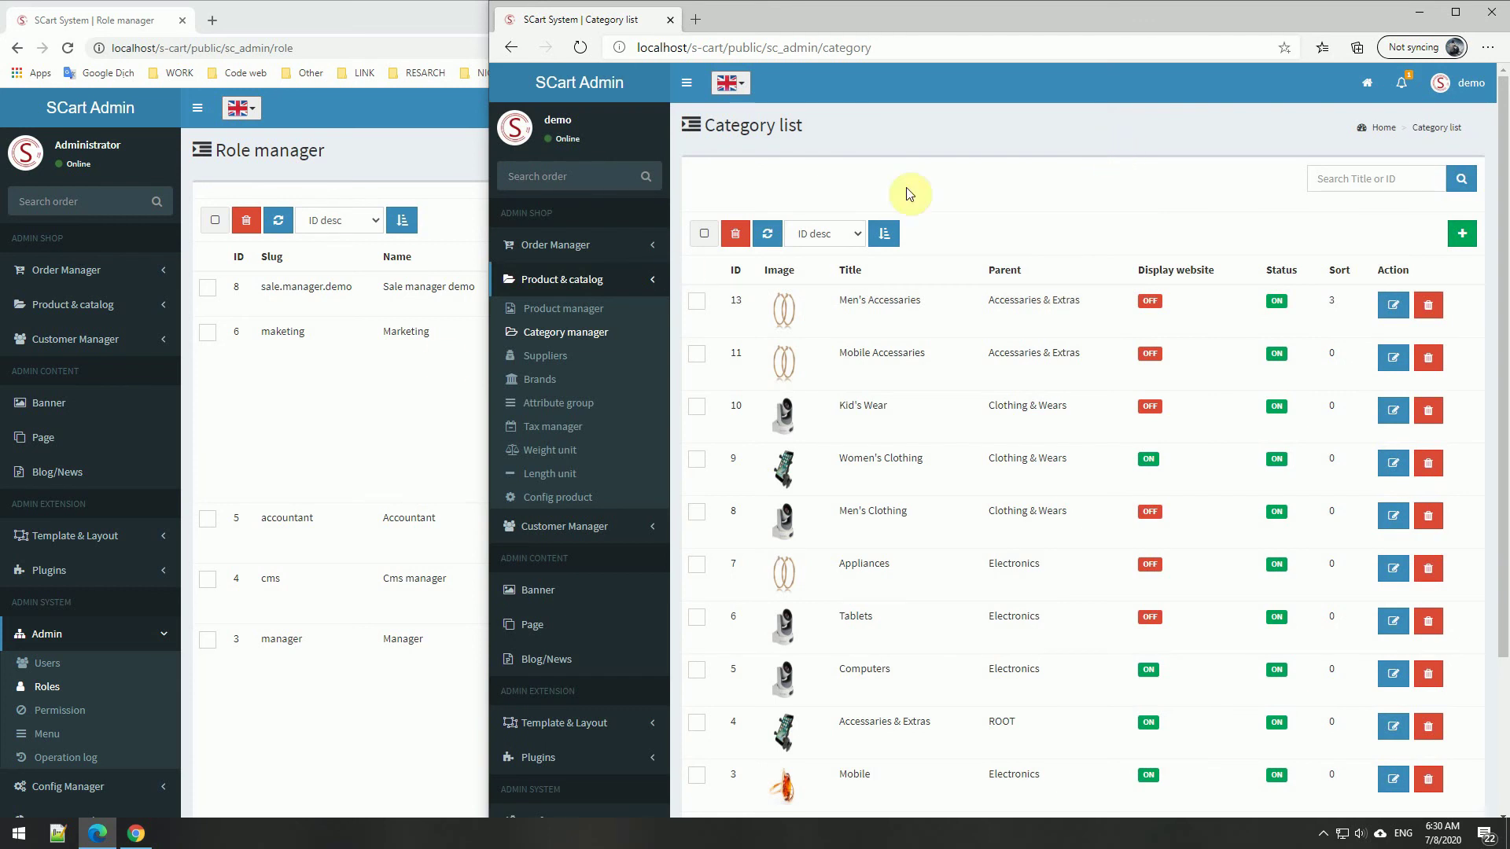
# Edit the Sale manager demo role in the administrator's Chrome window, add the Order Manager permission, and remove it again.
pyautogui.click(371, 409)
pyautogui.click(908, 299)
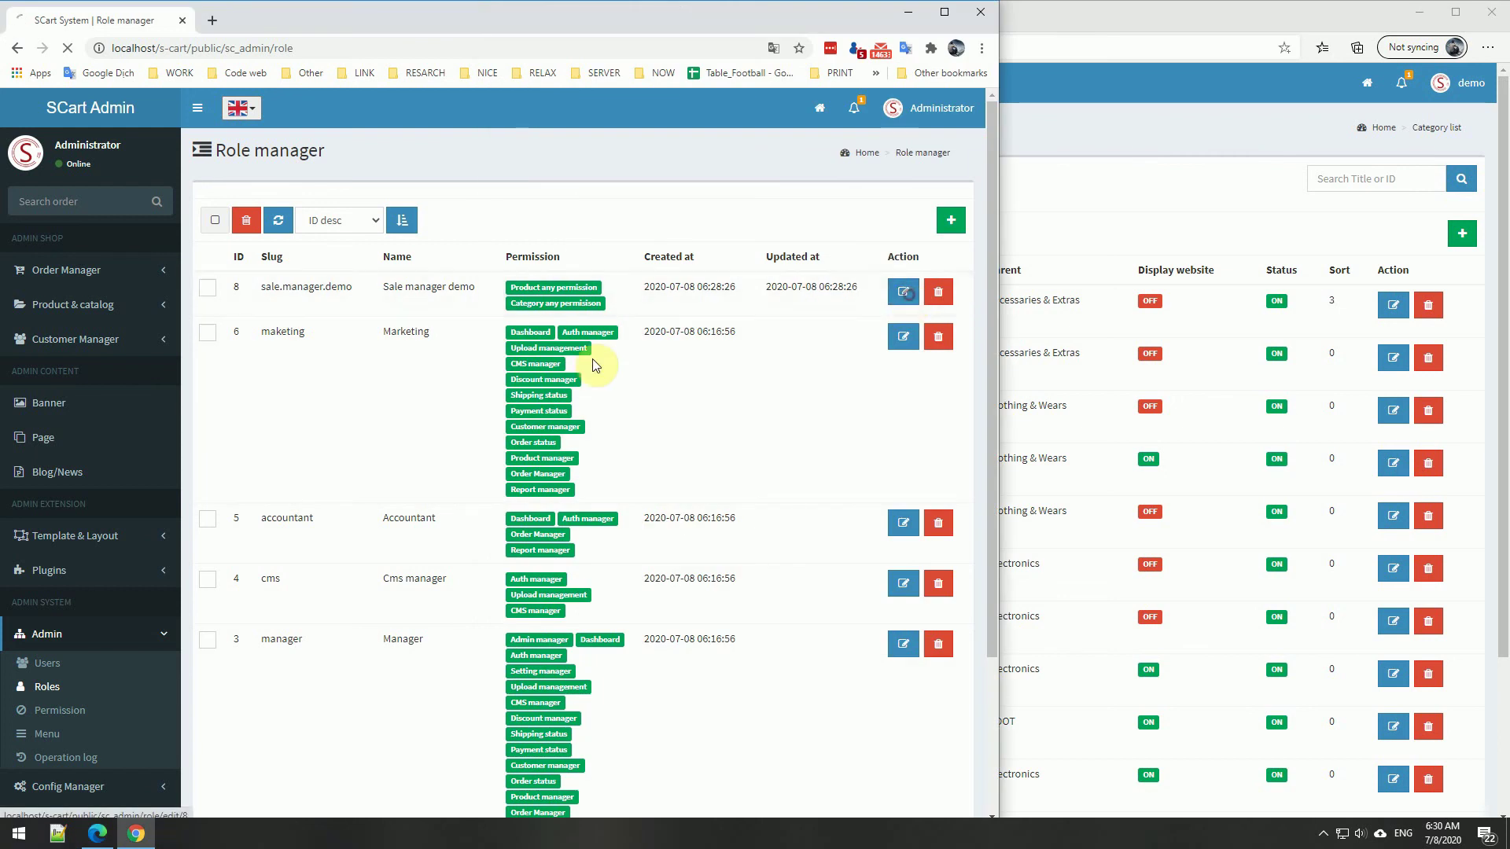
pyautogui.click(631, 307)
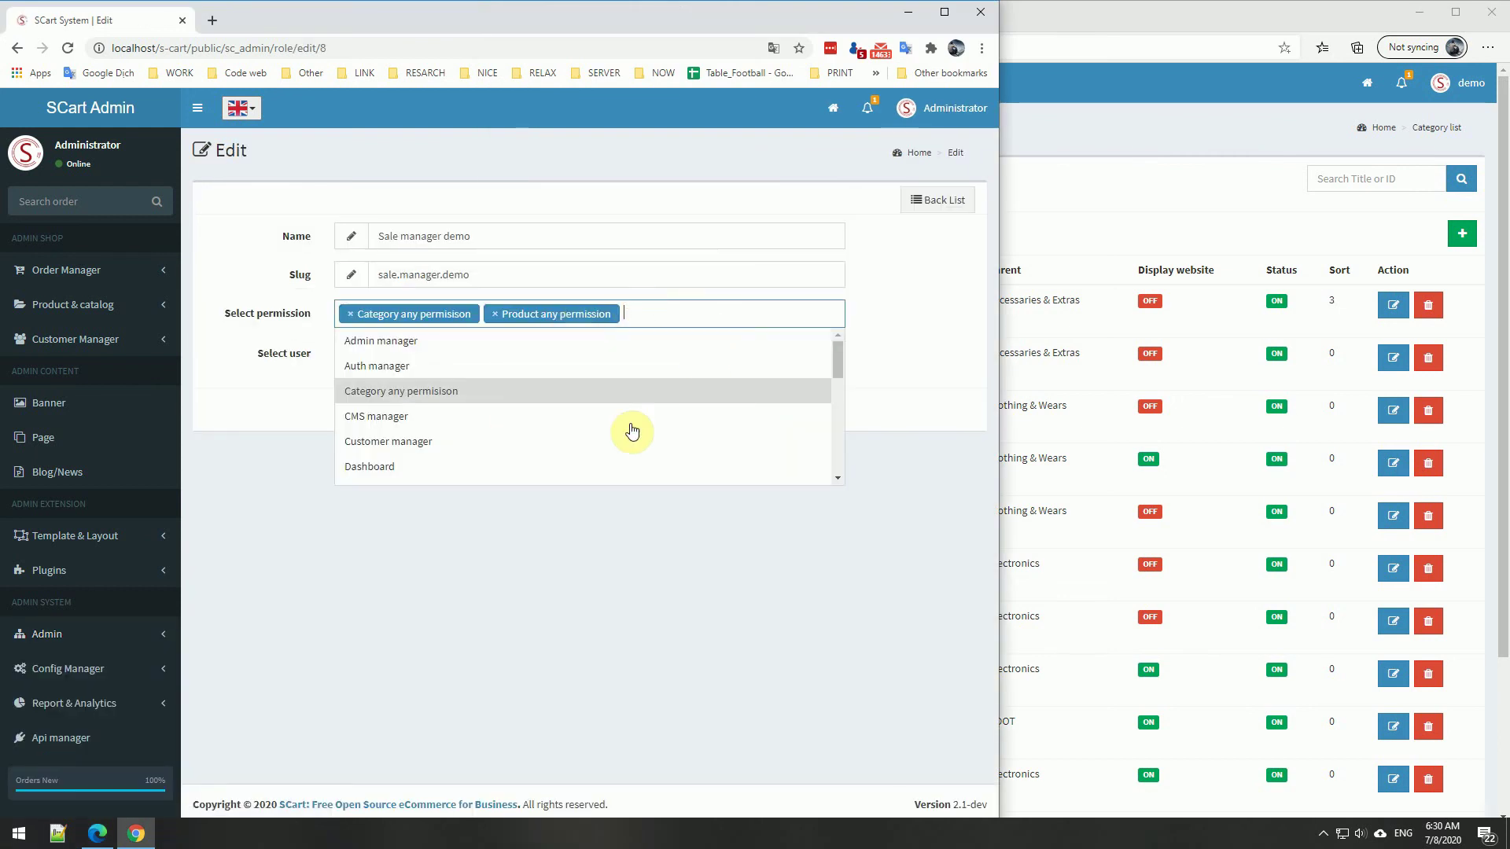
pyautogui.scroll(-6, 624, 439)
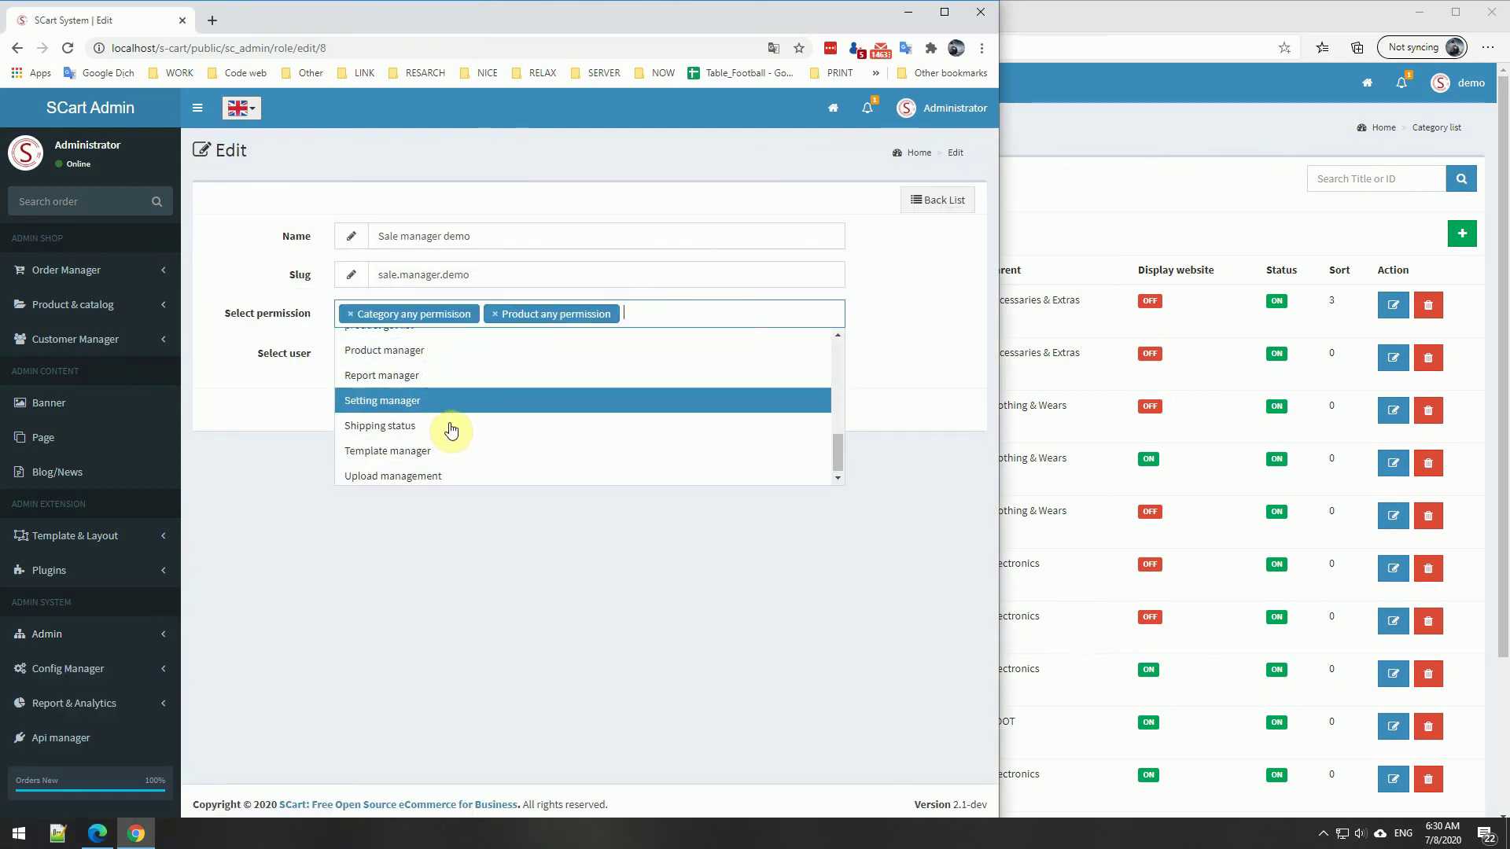
pyautogui.scroll(5, 489, 438)
pyautogui.click(495, 428)
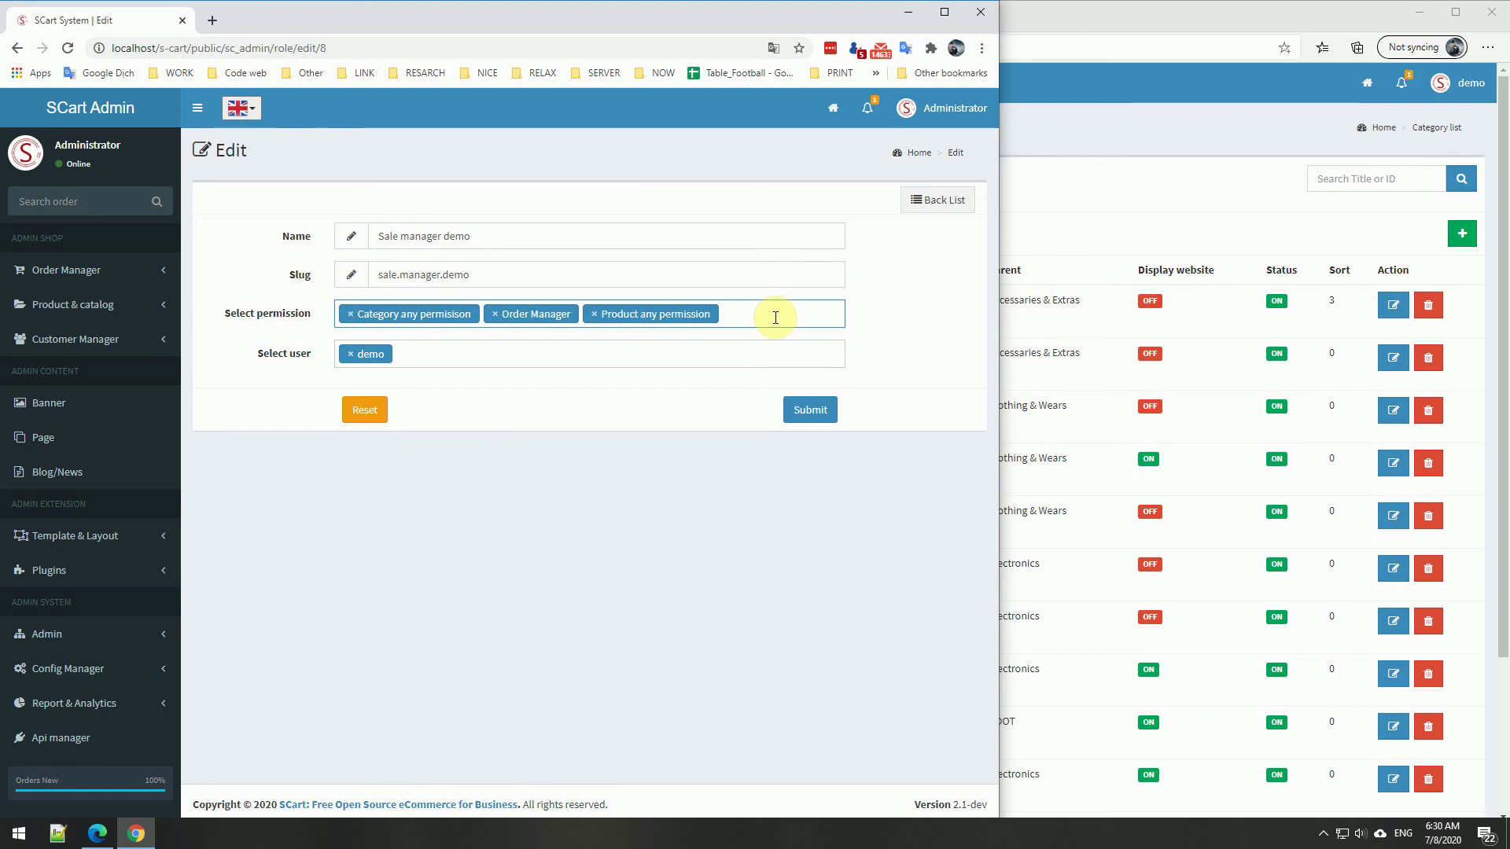
pyautogui.click(495, 316)
pyautogui.click(680, 312)
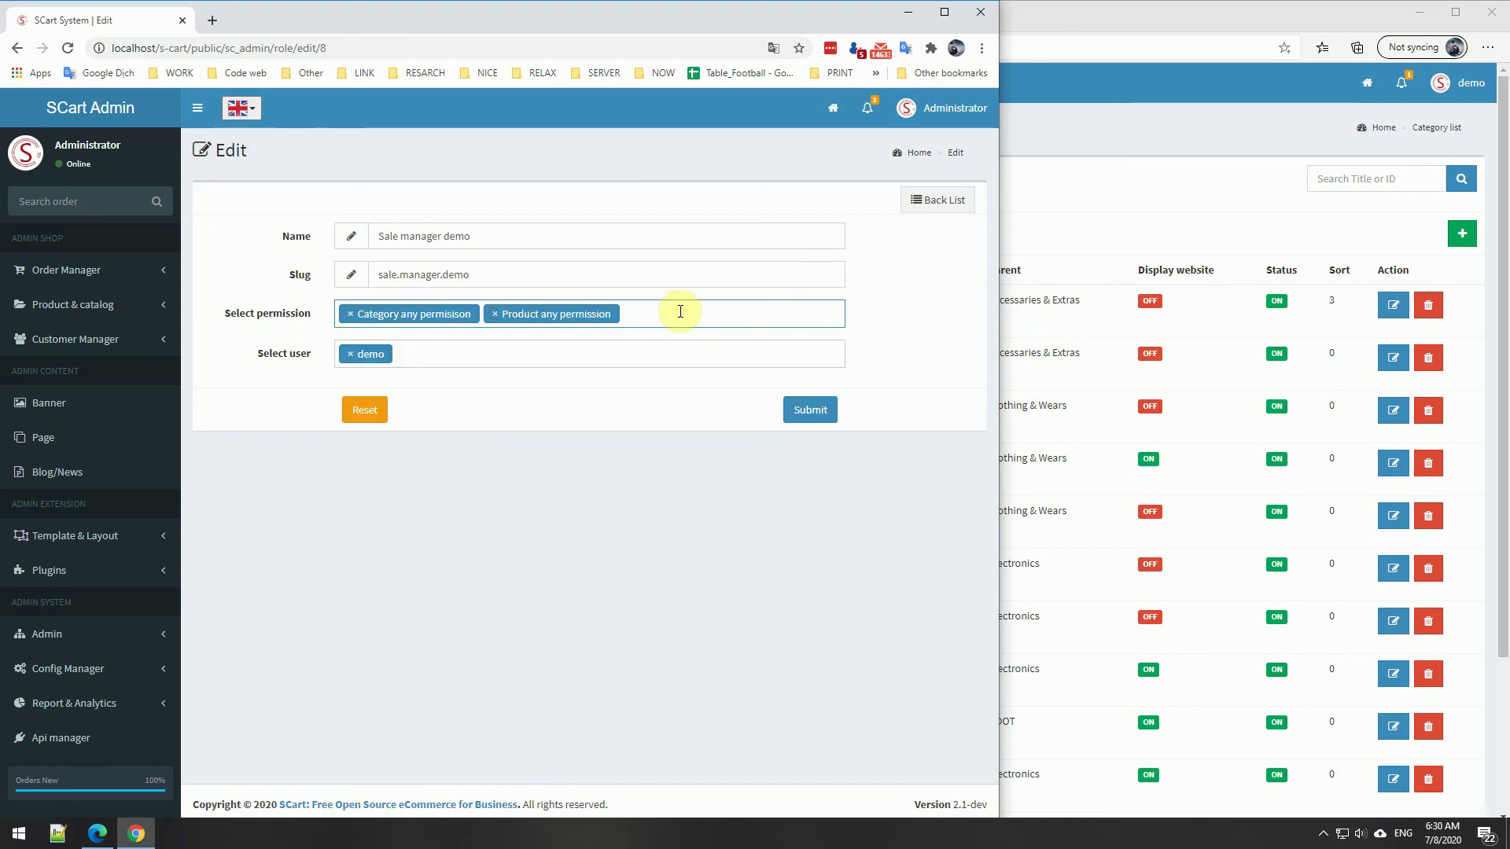
pyautogui.write('b')
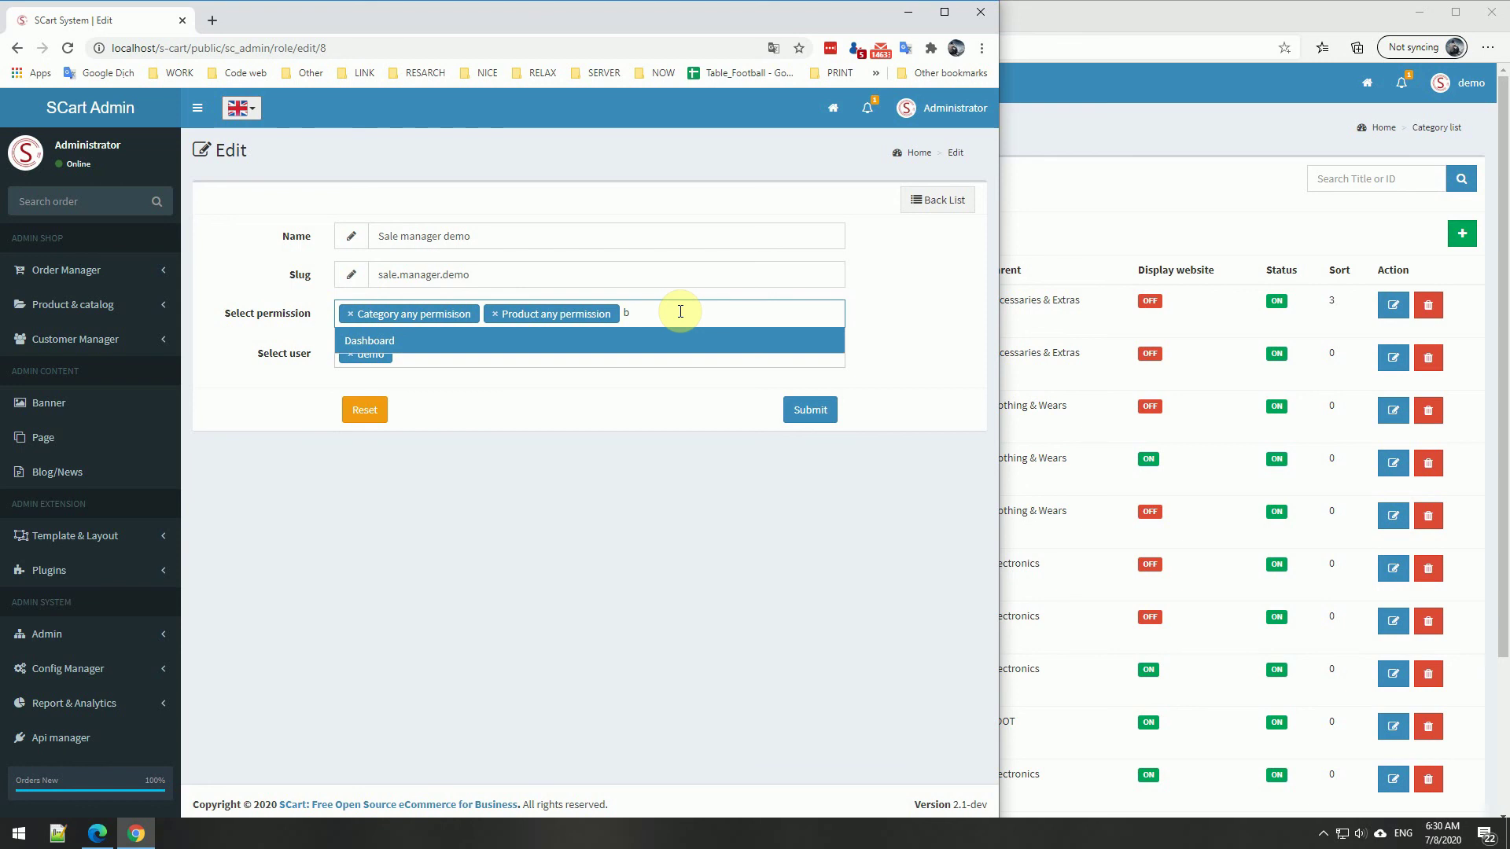
pyautogui.write('ra')
pyautogui.press('BackSpace')
pyautogui.press('BackSpace')
pyautogui.press('BackSpace')
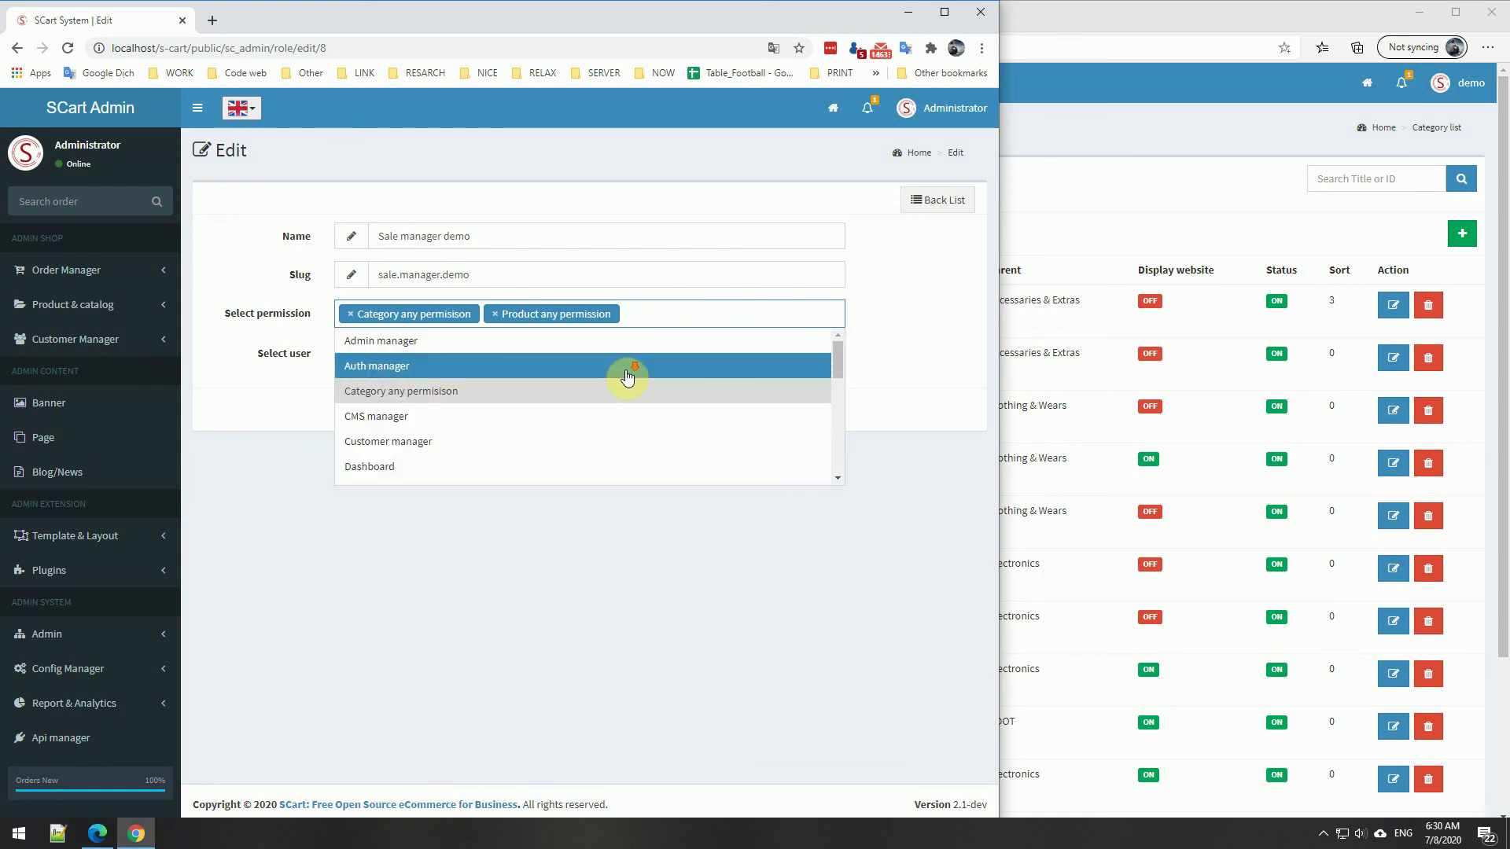
# Try adding the Order Manager, Dashboard and CMS manager permissions to the Sale manager demo role.
pyautogui.scroll(-4, 626, 382)
pyautogui.scroll(-2, 626, 385)
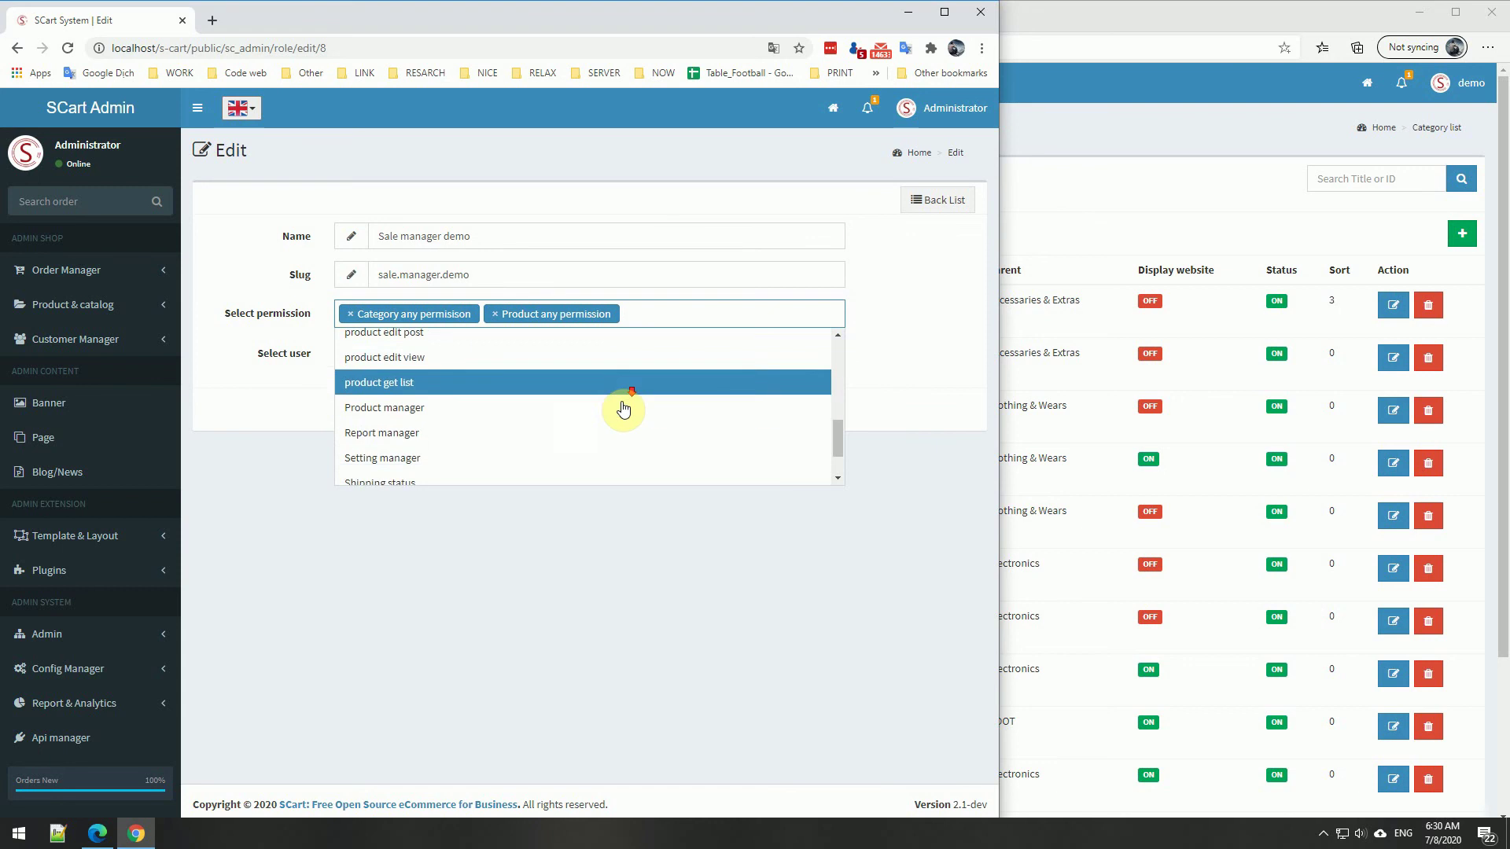
pyautogui.scroll(5, 614, 417)
pyautogui.click(599, 434)
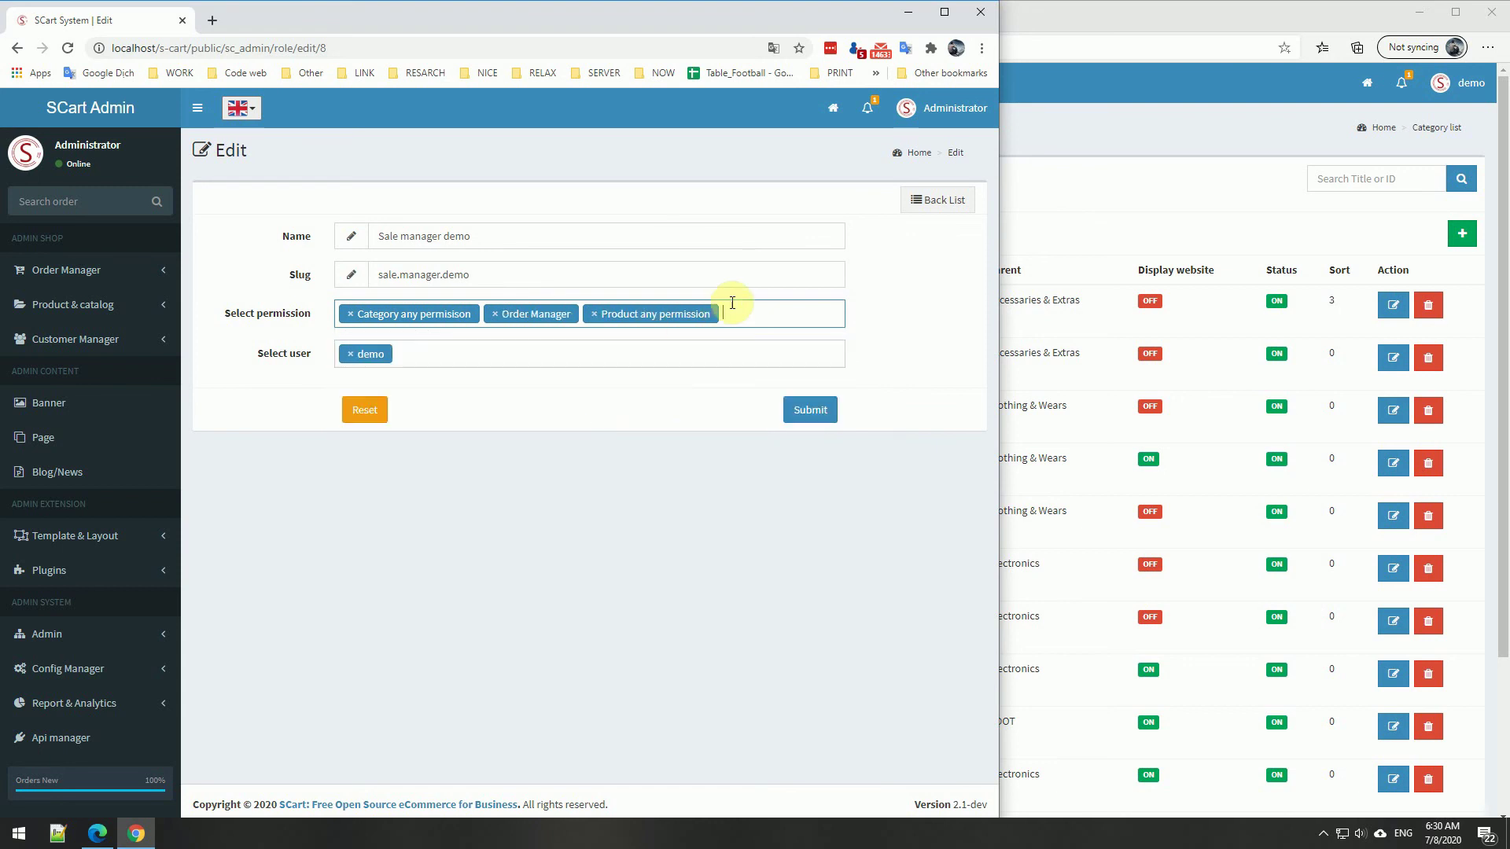
pyautogui.click(727, 310)
pyautogui.click(590, 475)
pyautogui.click(811, 323)
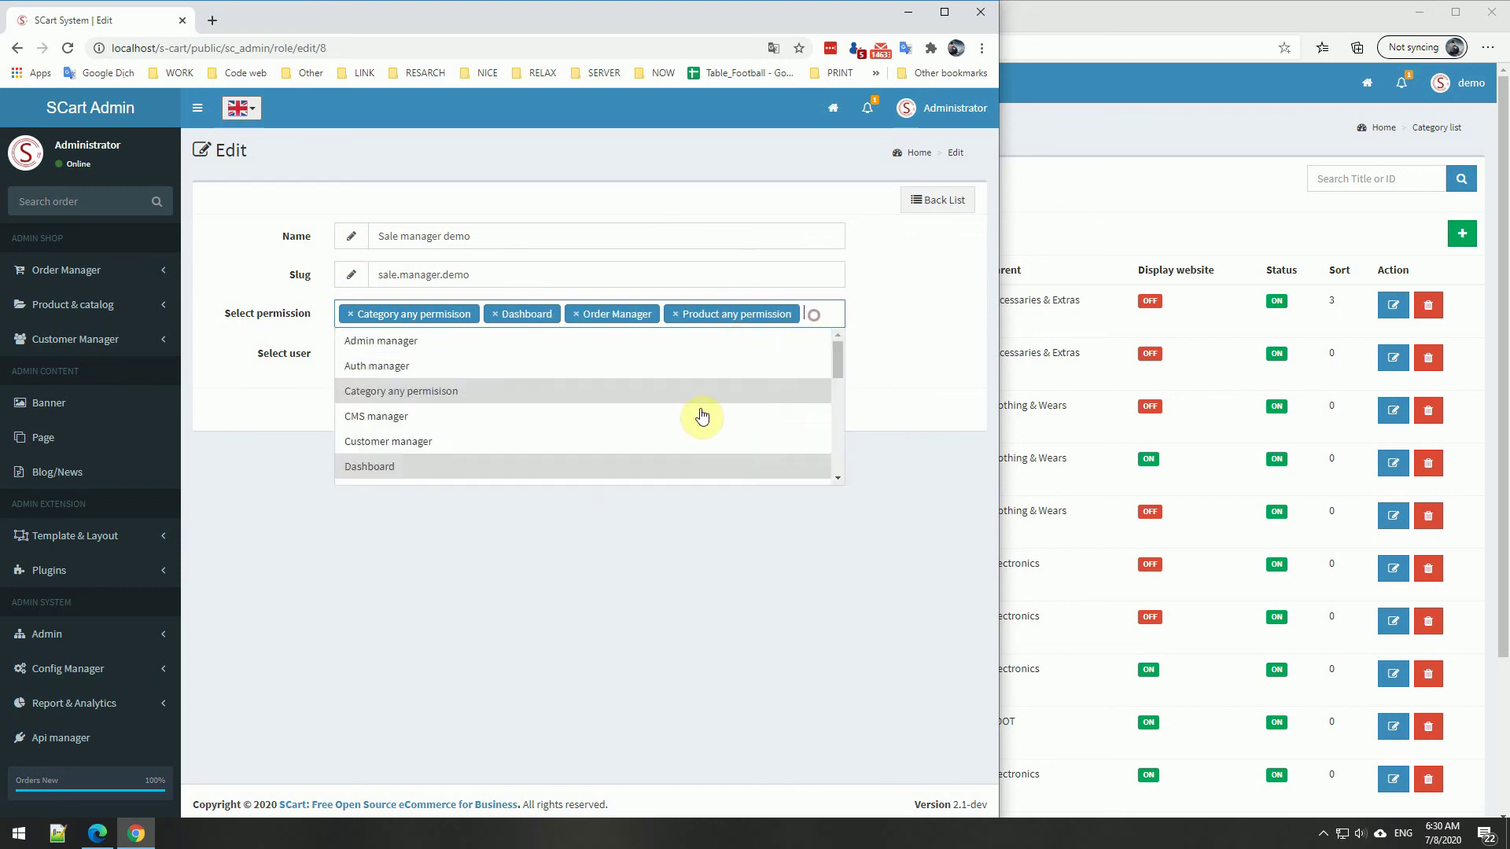
pyautogui.click(701, 413)
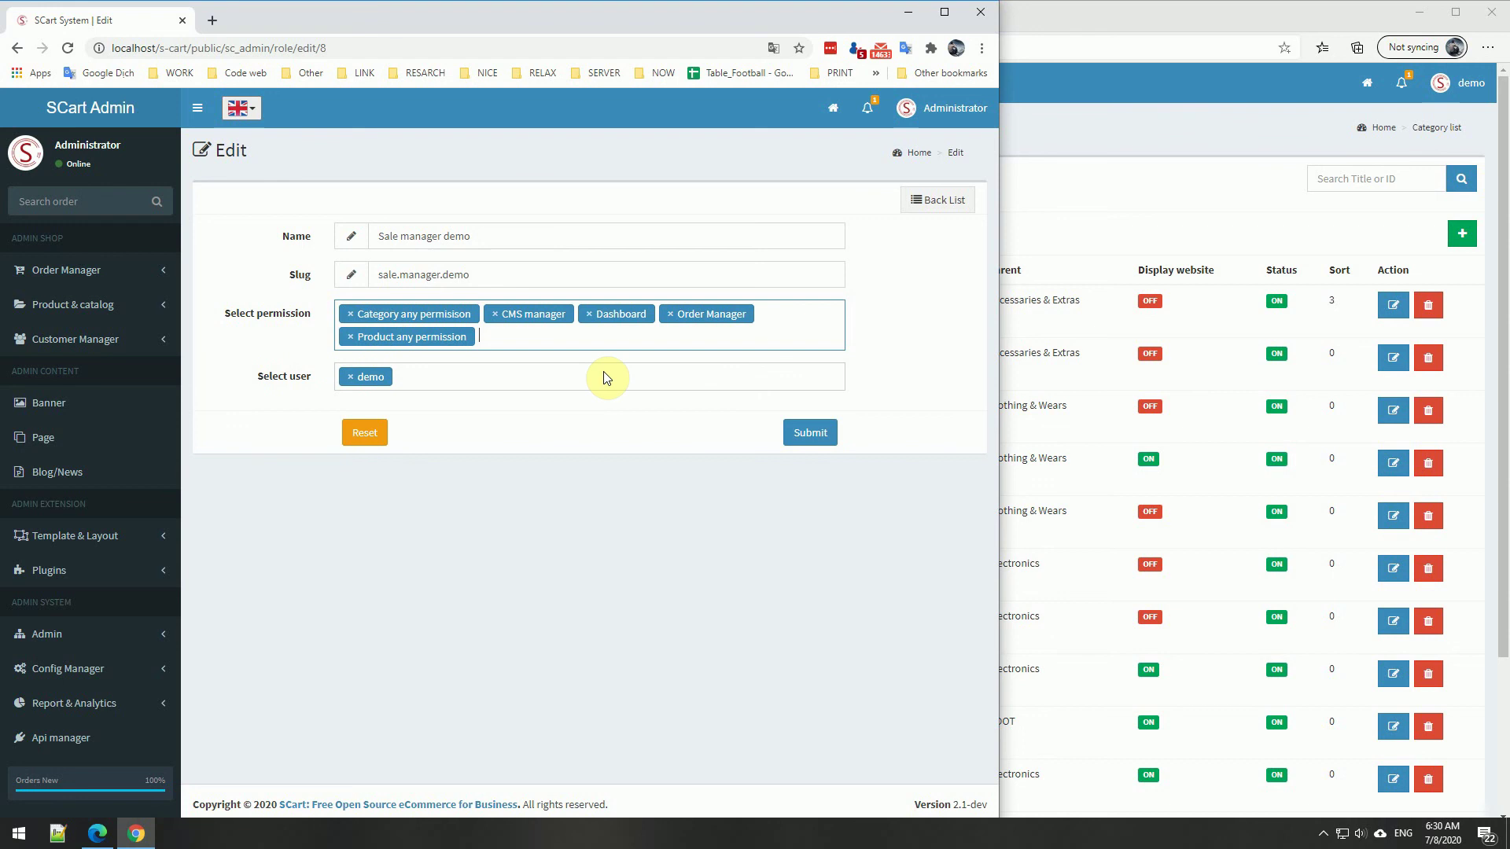
# Leave the role form without submitting it and open the permission manager list.
pyautogui.click(937, 200)
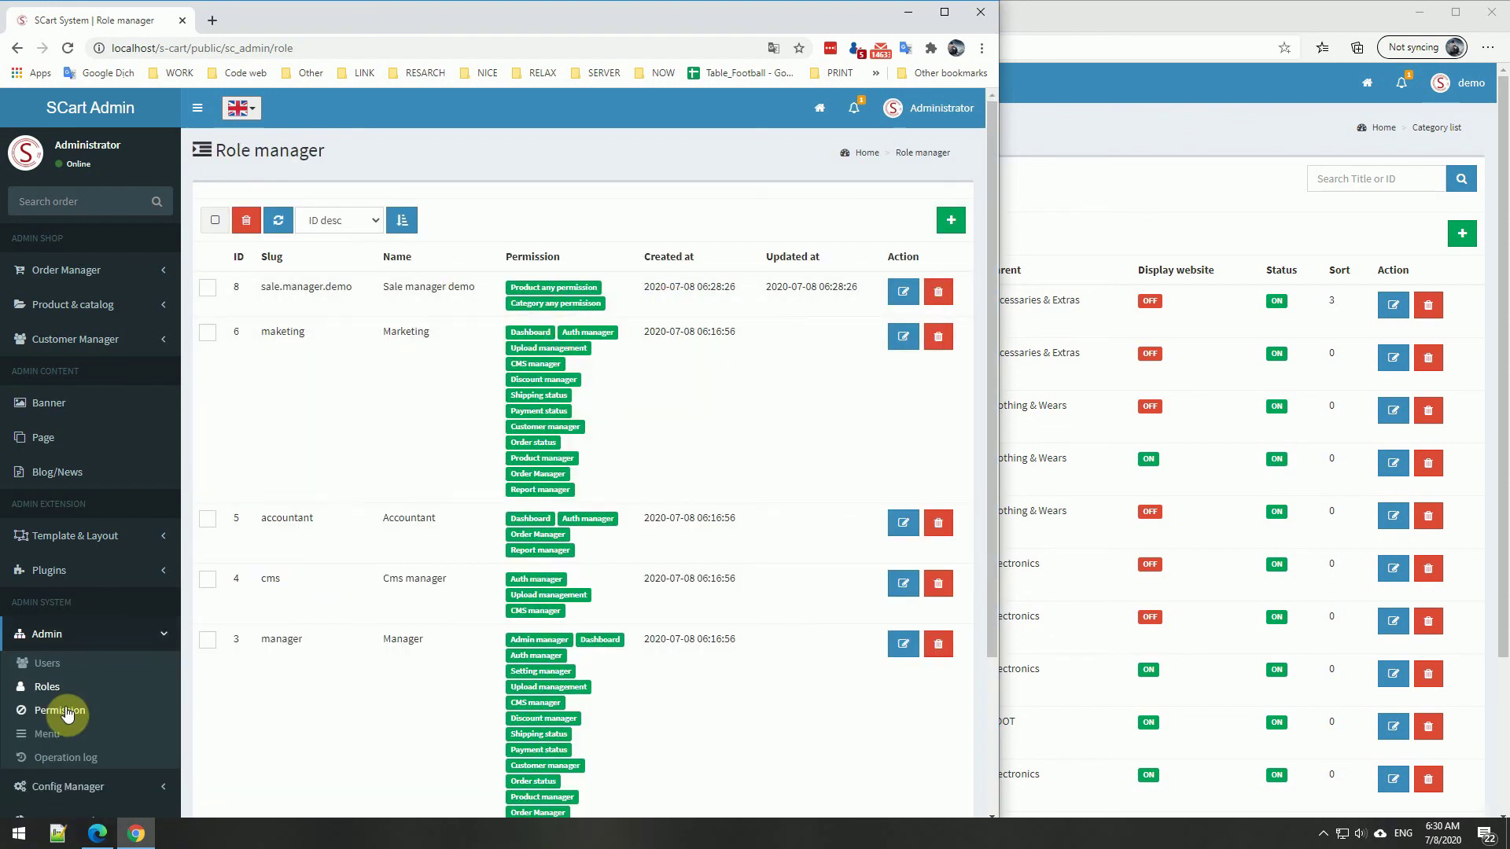
pyautogui.click(63, 710)
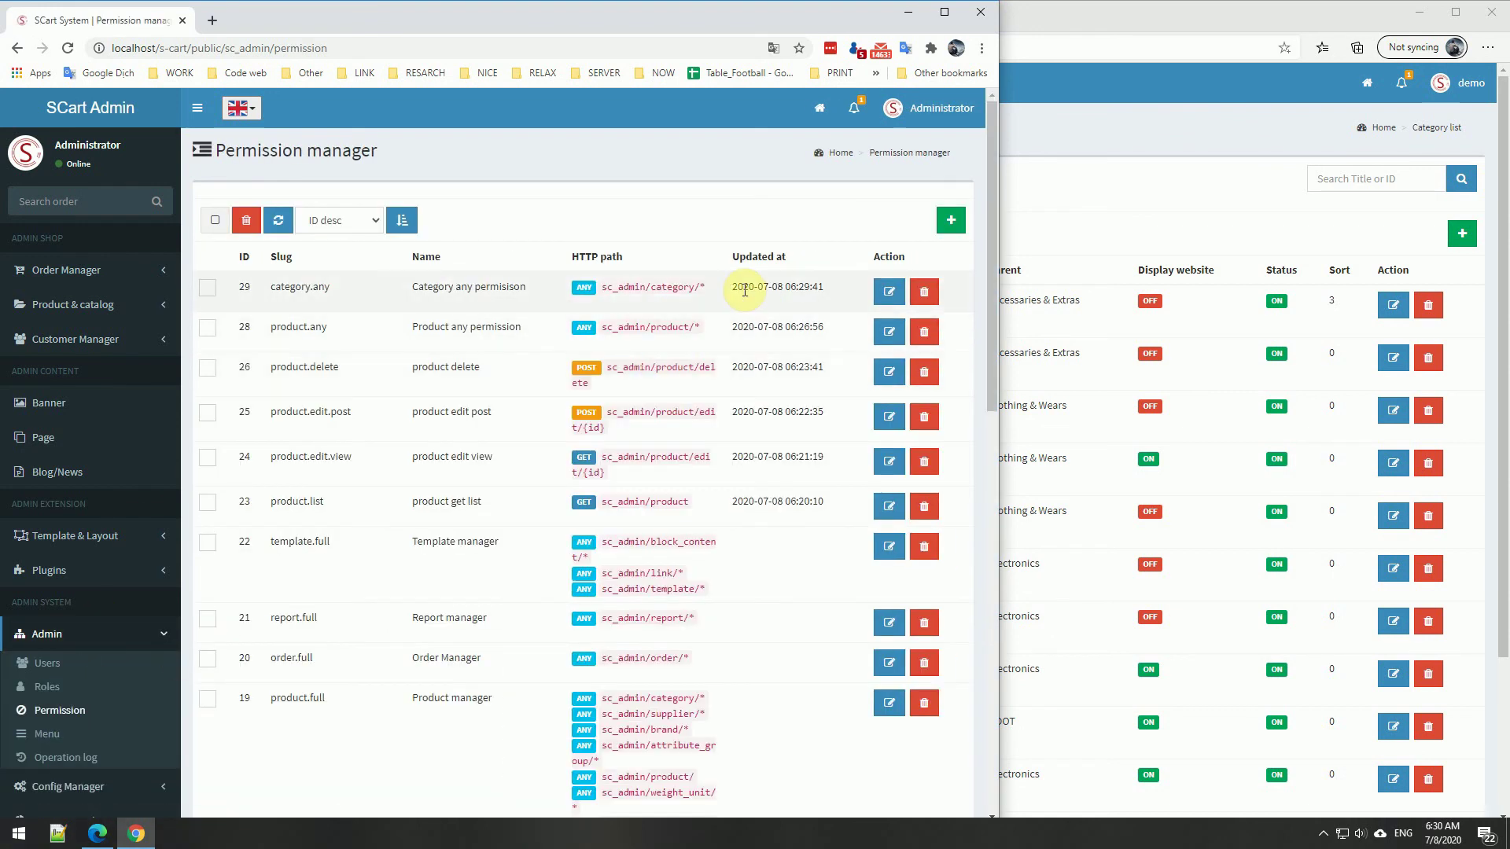